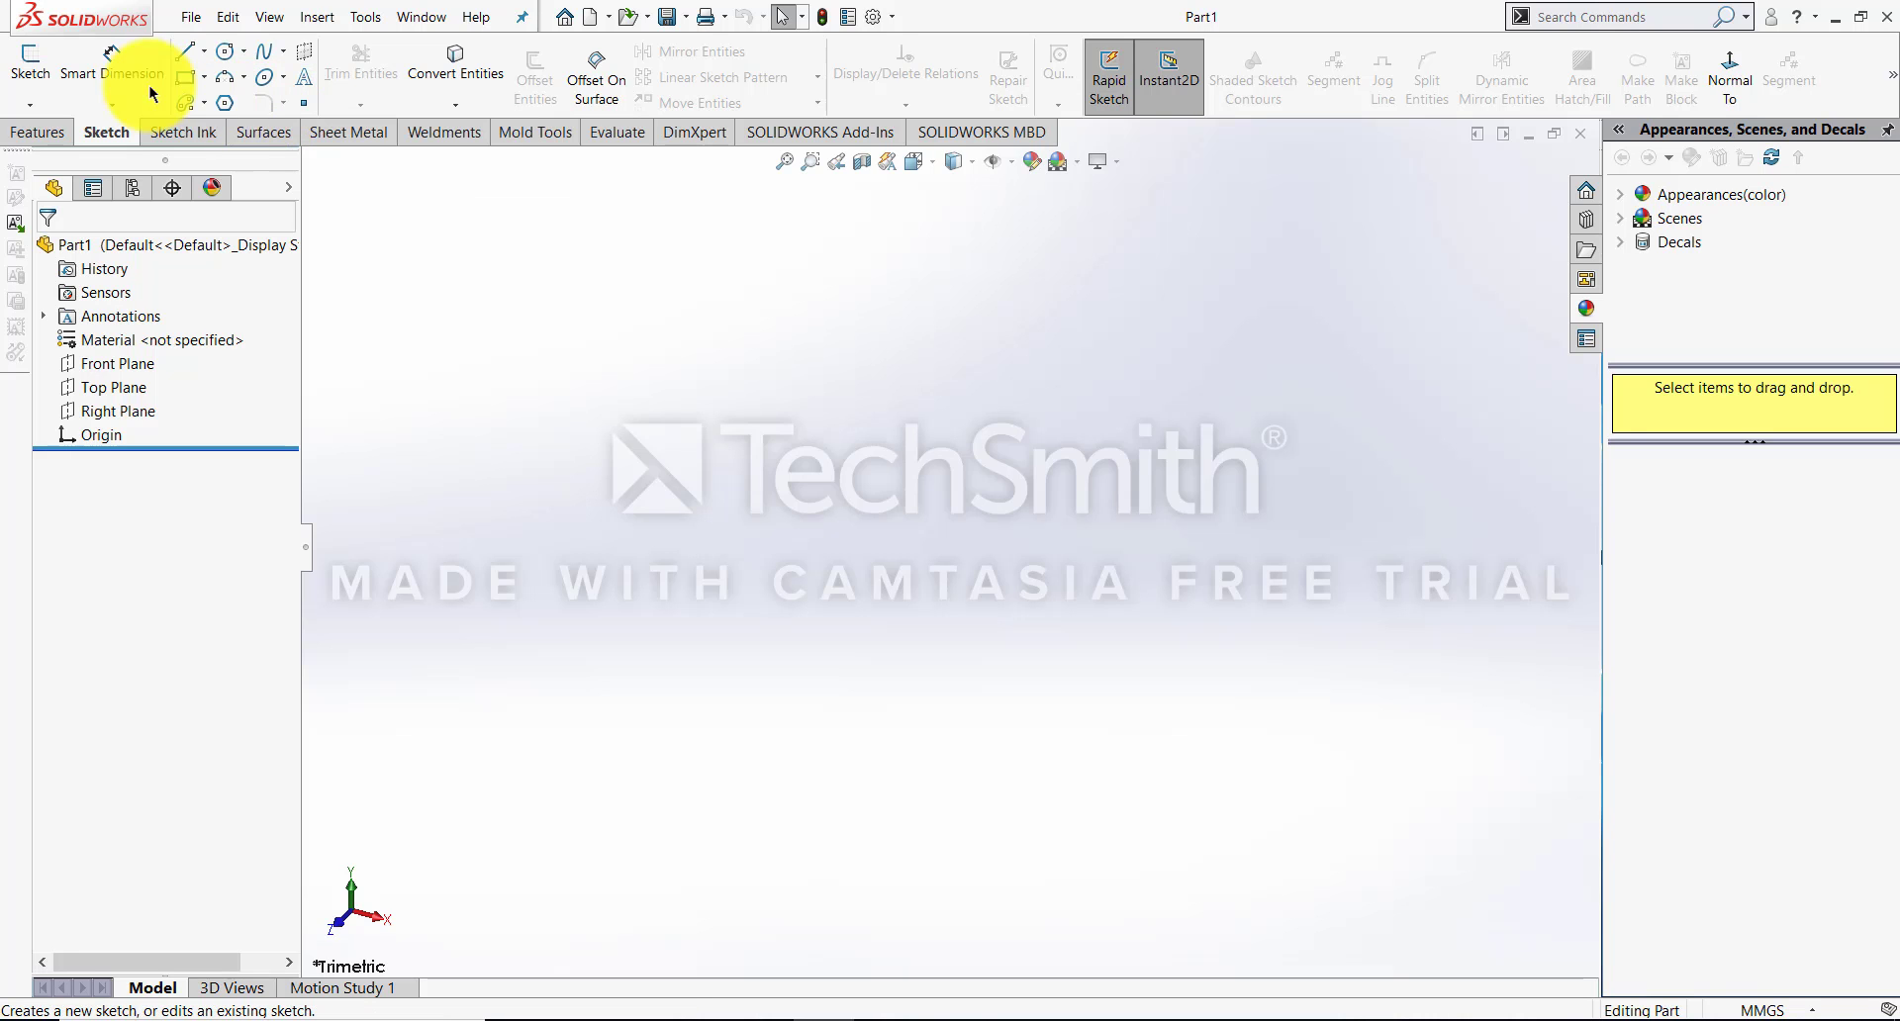
# Start a new sketch on the Front Plane
pyautogui.click(30, 61)
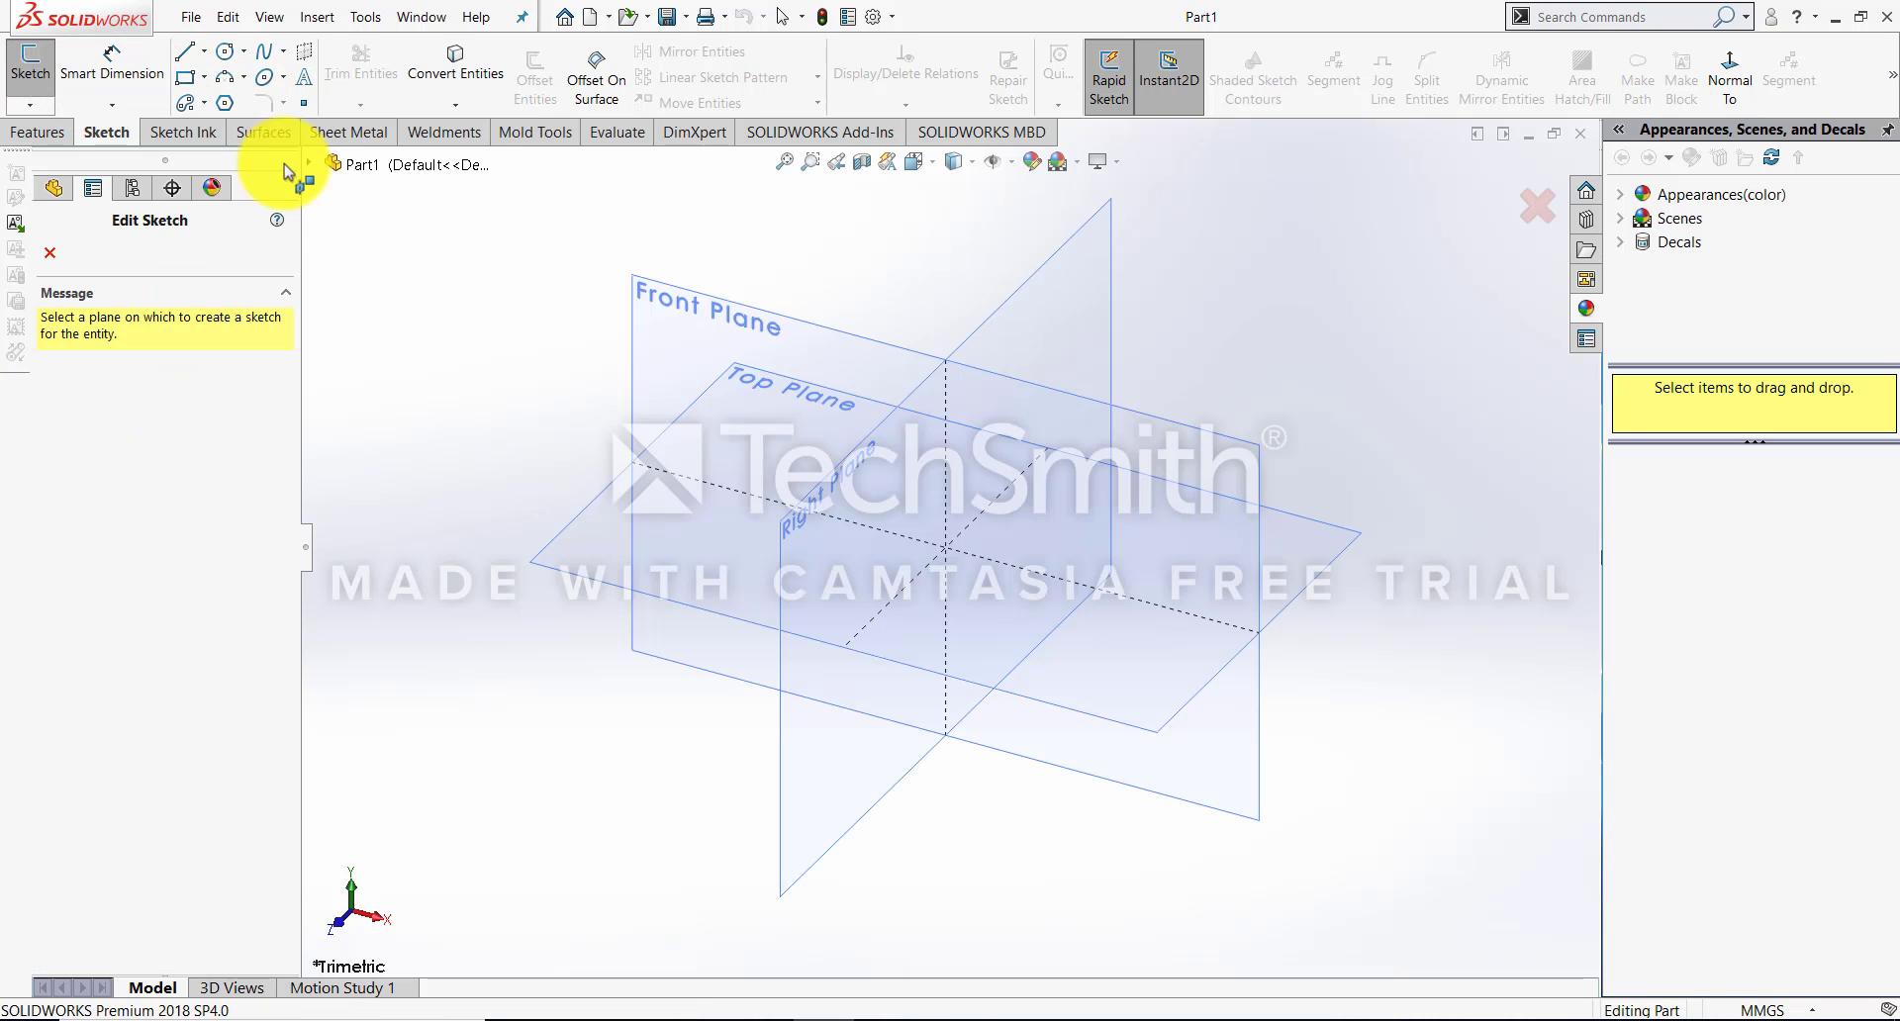
pyautogui.click(720, 334)
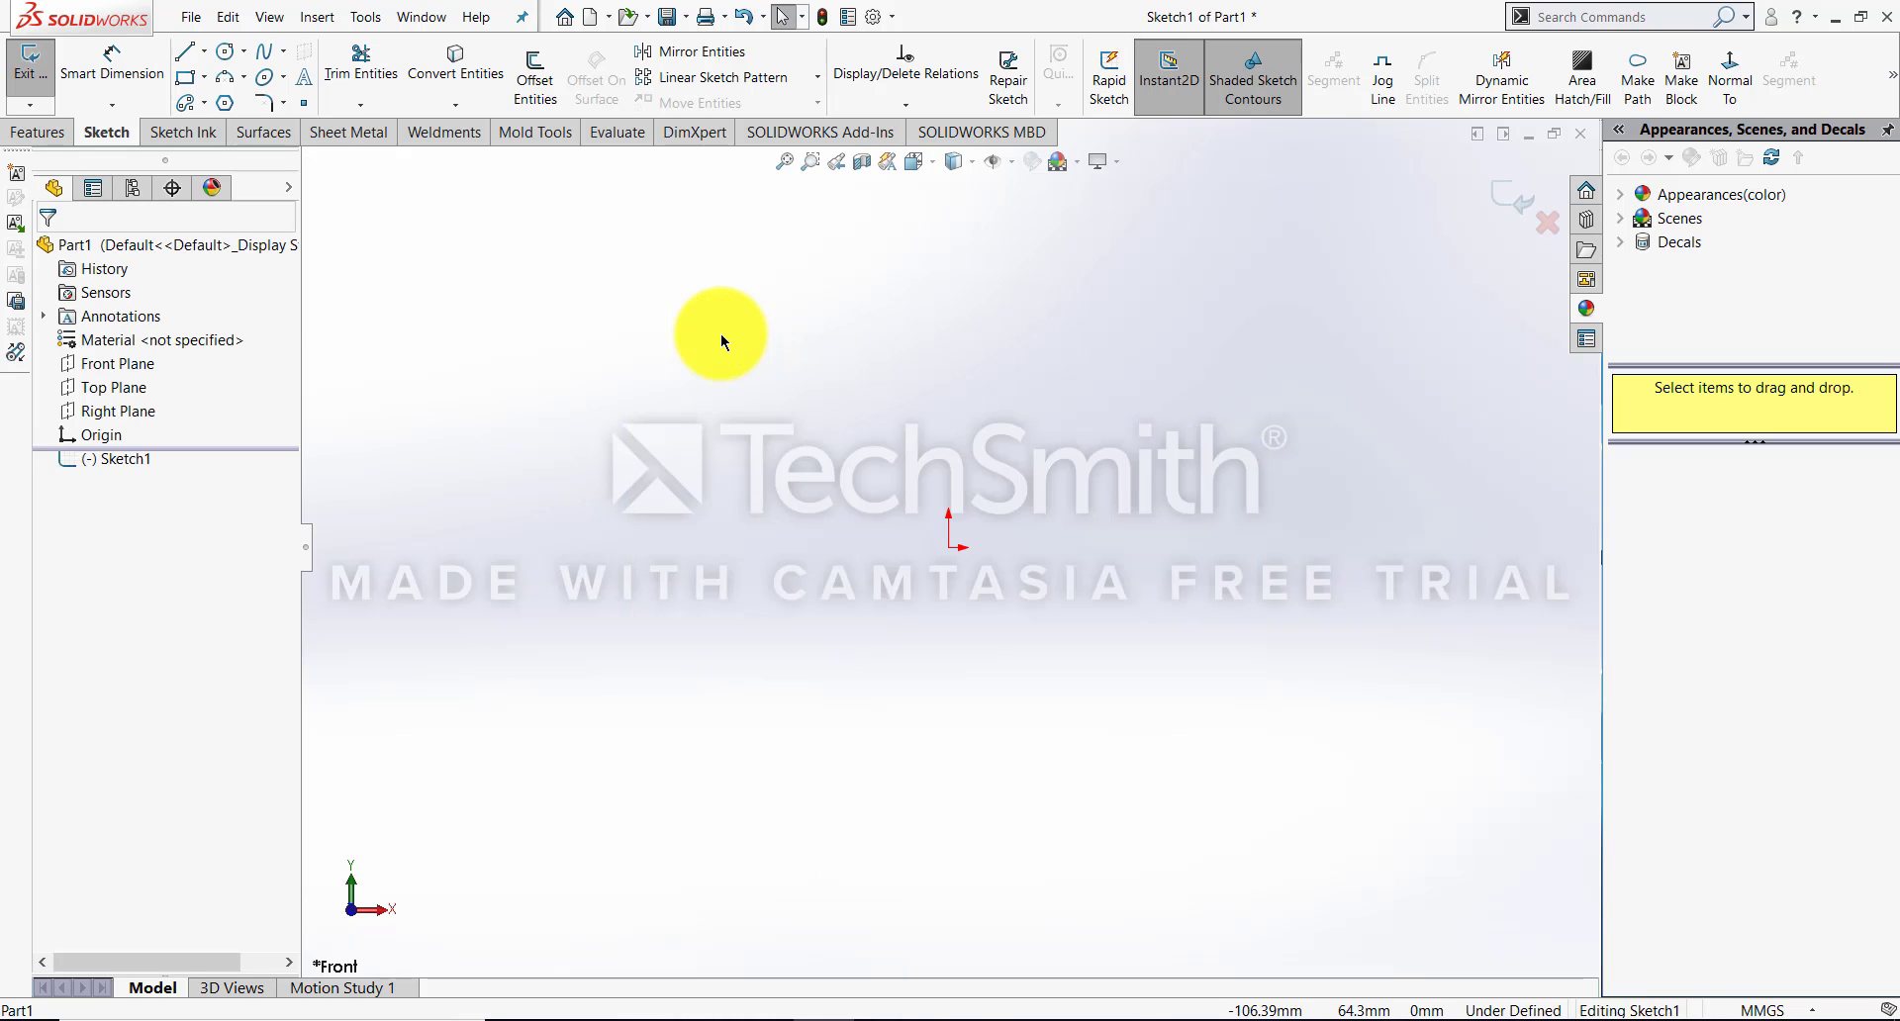
# Try to sketch a 6-sided polygon around the origin with an inscribed circle about 86 mm in diameter, and delete it
pyautogui.click(227, 103)
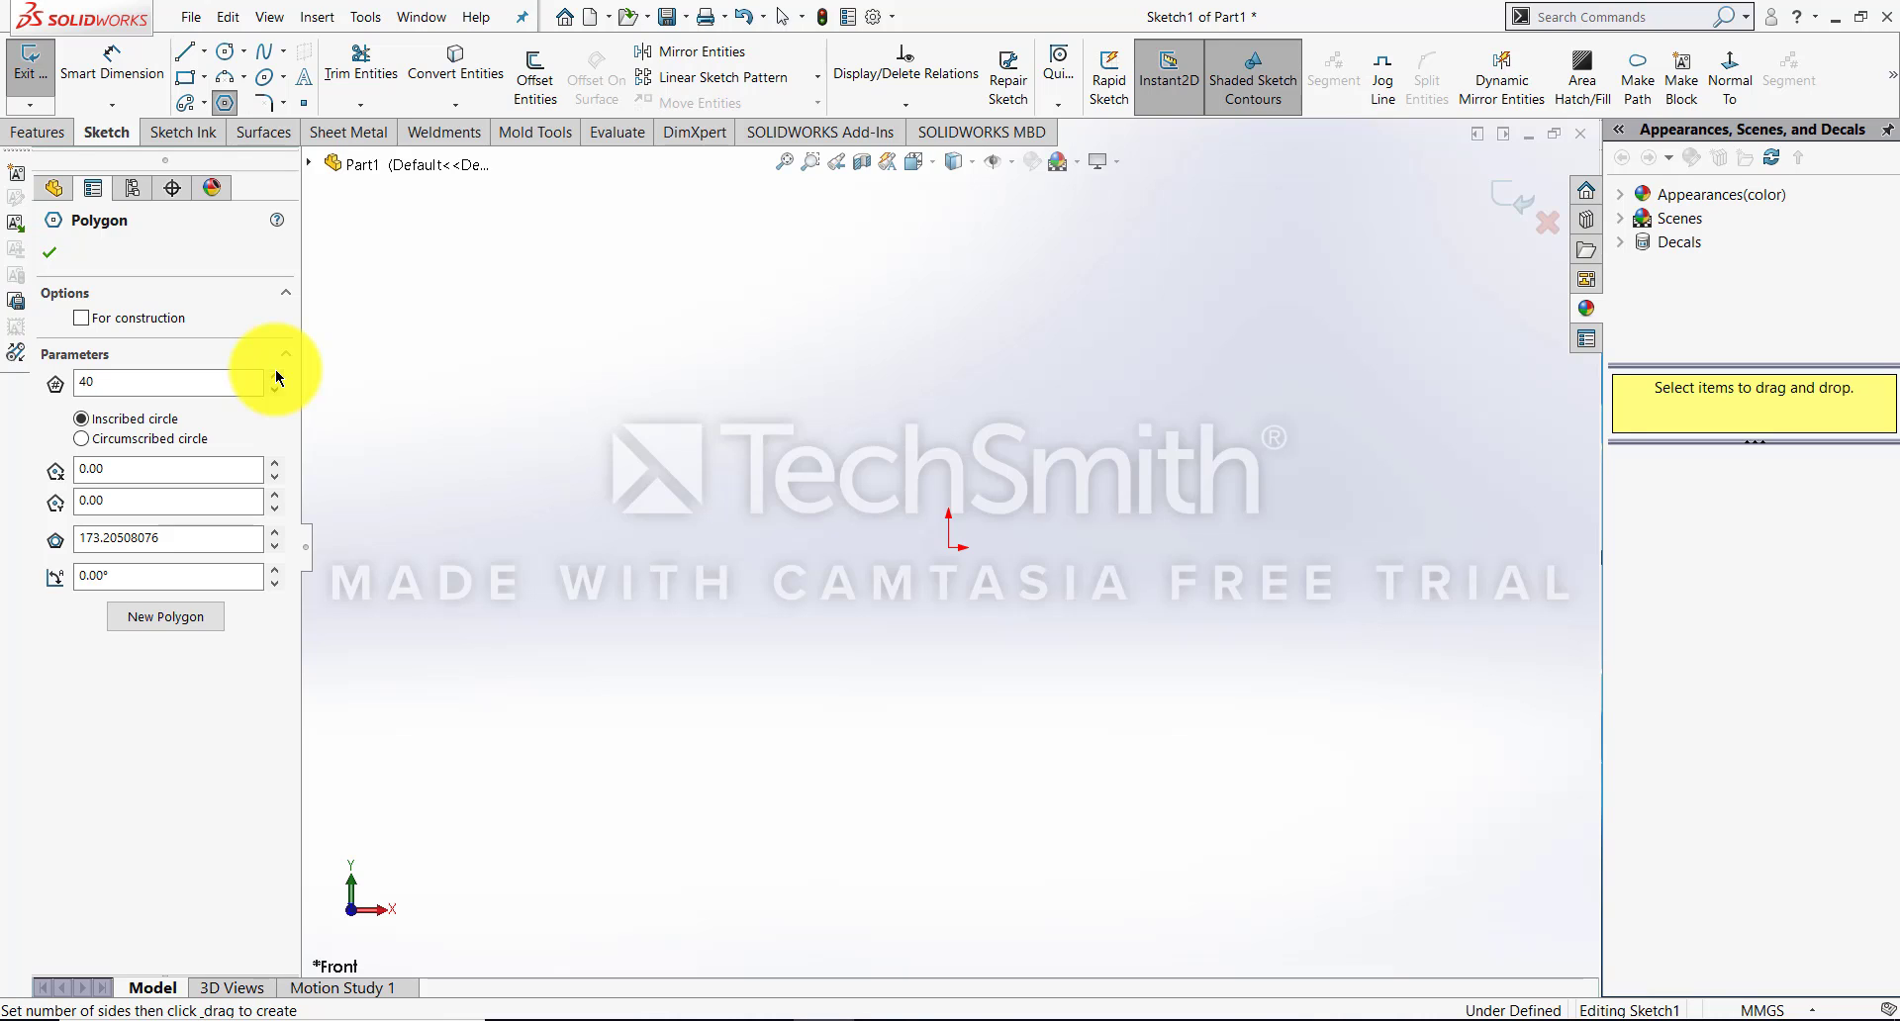
pyautogui.click(119, 381)
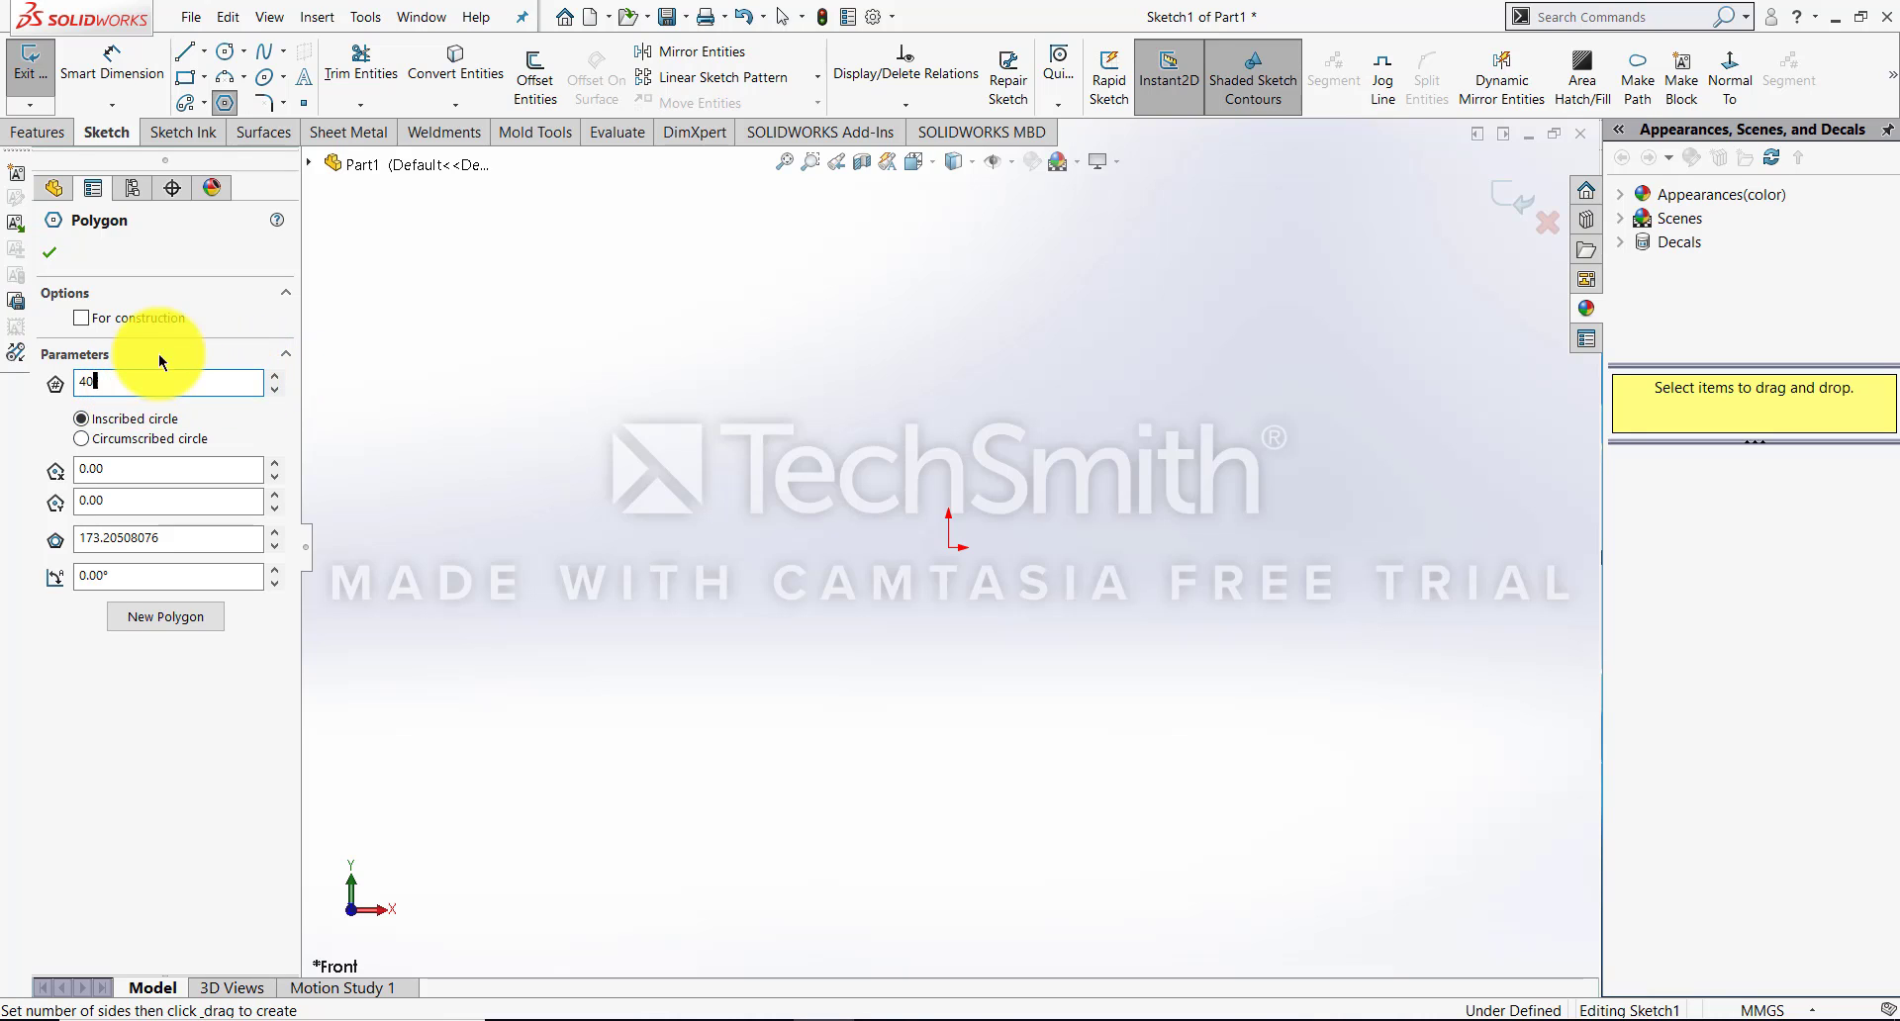
pyautogui.click(275, 390)
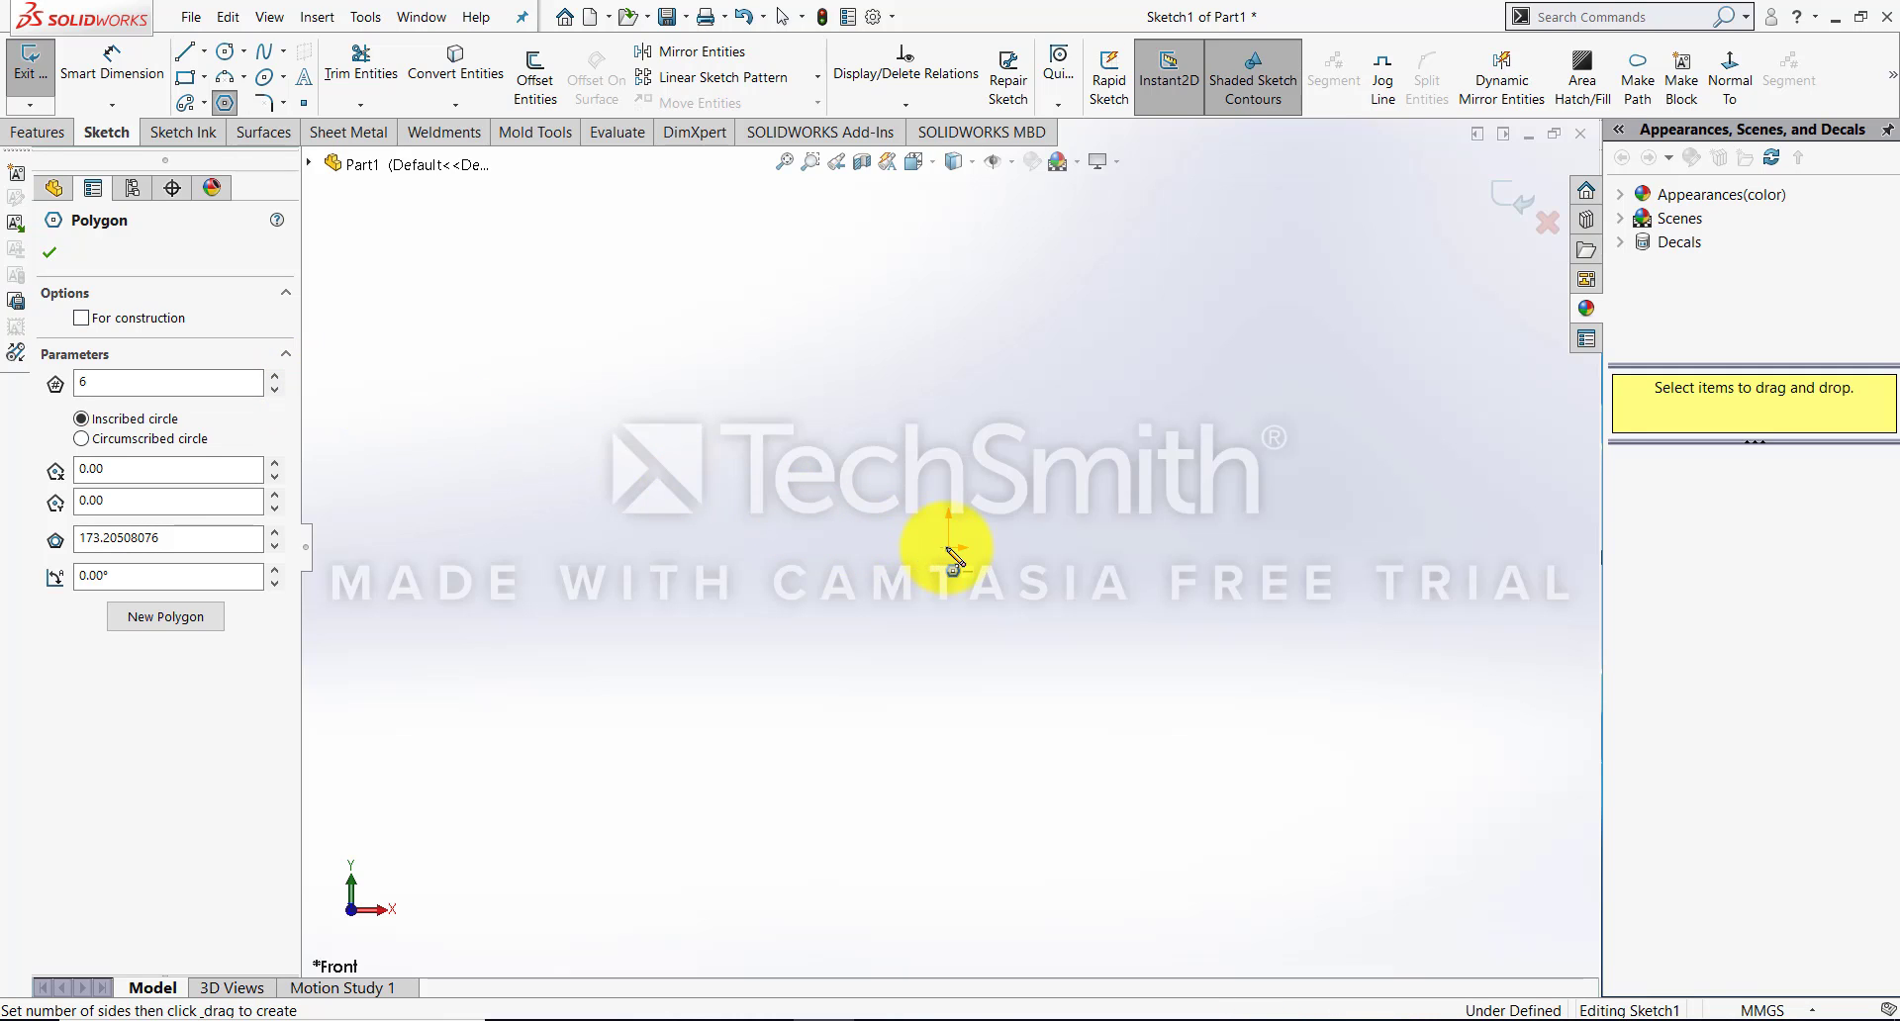
pyautogui.moveTo(947, 547)
pyautogui.mouseDown()
pyautogui.moveTo(1205, 565)
pyautogui.moveTo(1194, 549)
pyautogui.mouseUp()
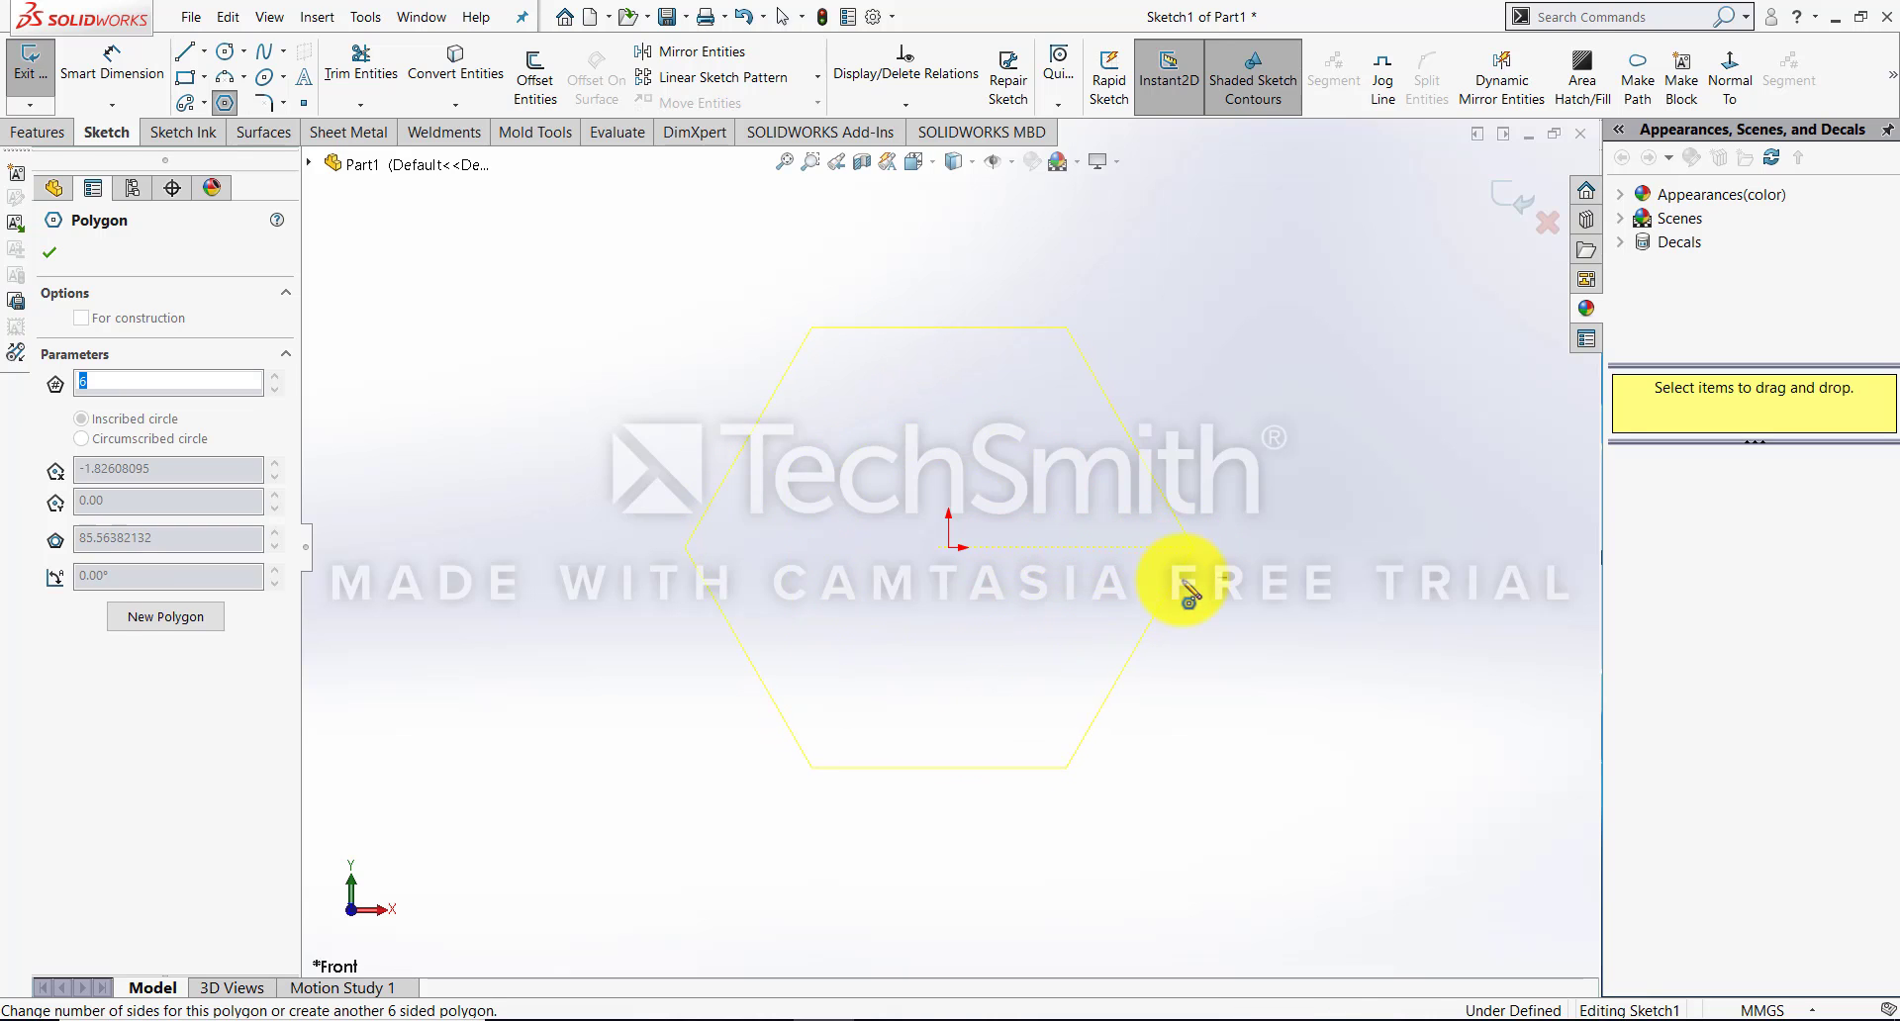
pyautogui.rightClick(1167, 629)
pyautogui.click(1184, 632)
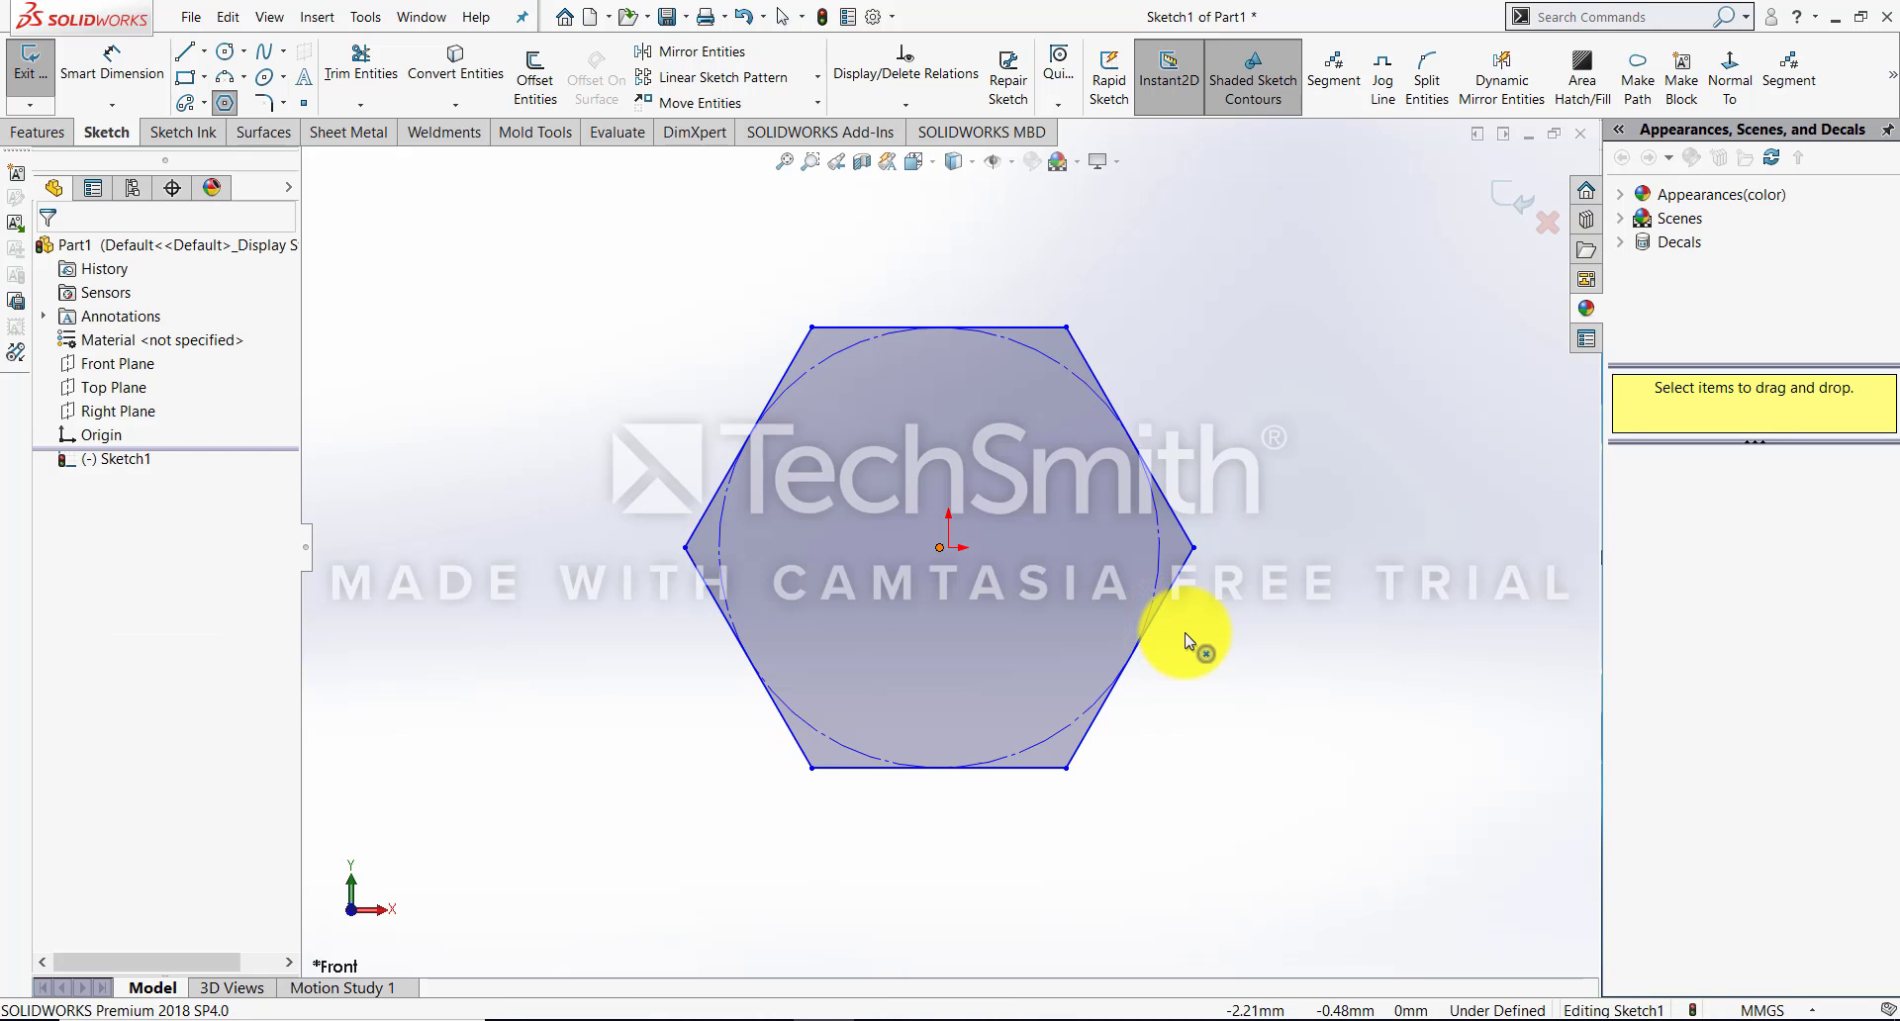
pyautogui.moveTo(551, 279); pyautogui.dragTo(1286, 888)
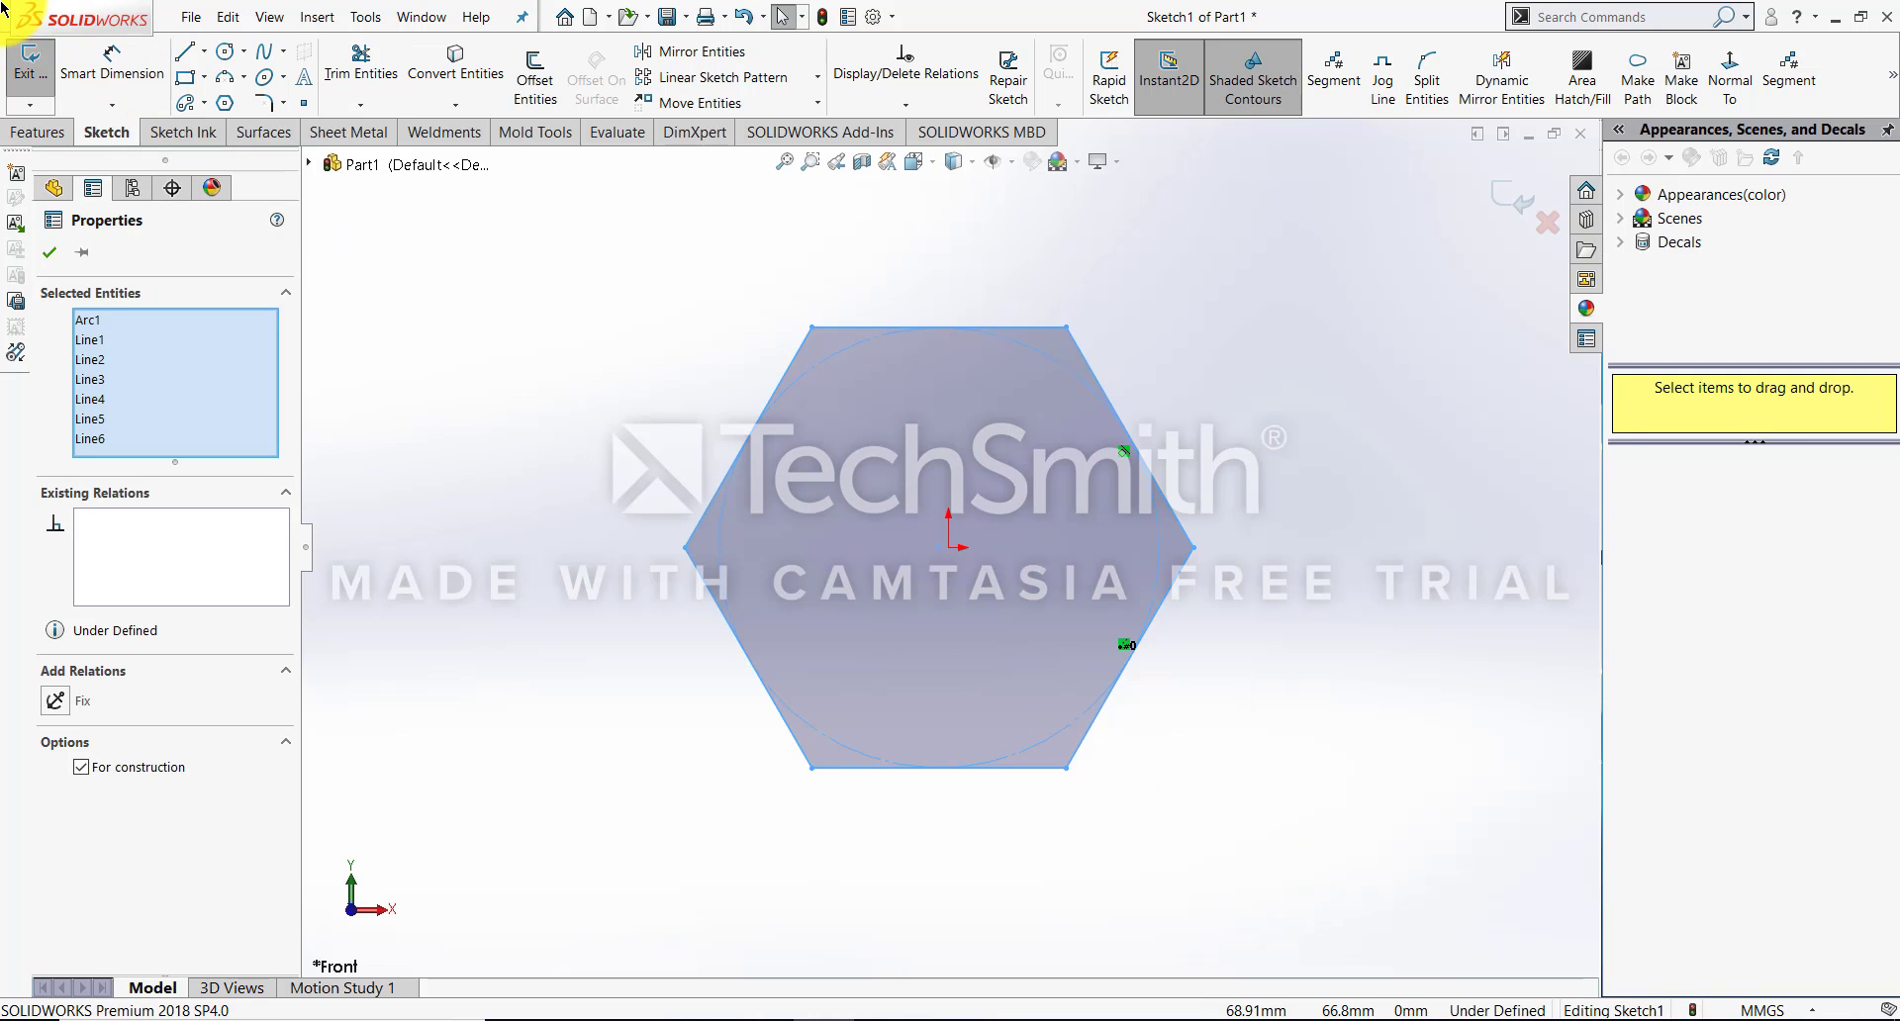
pyautogui.press('Delete')
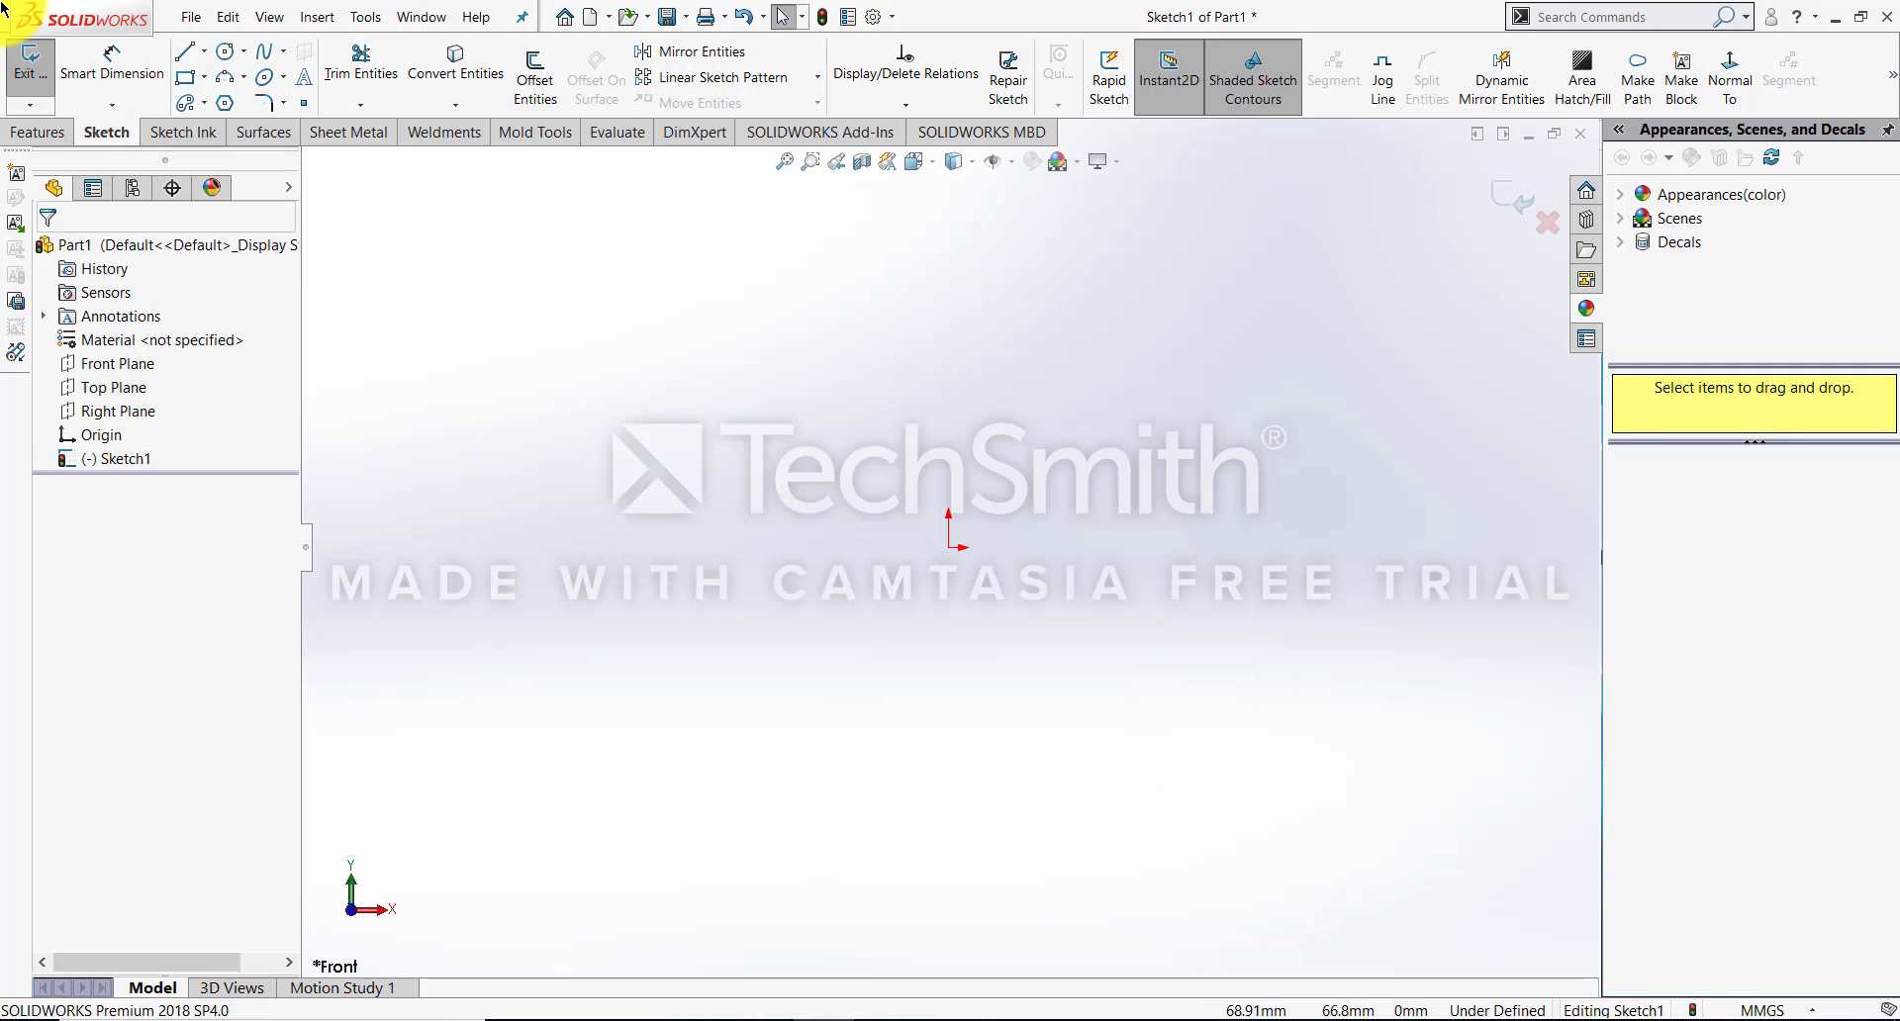
# Sketch a 6-sided polygon centred on the origin, about 89 mm across its inscribed circle, and switch it to a circumscribed circle
pyautogui.click(223, 103)
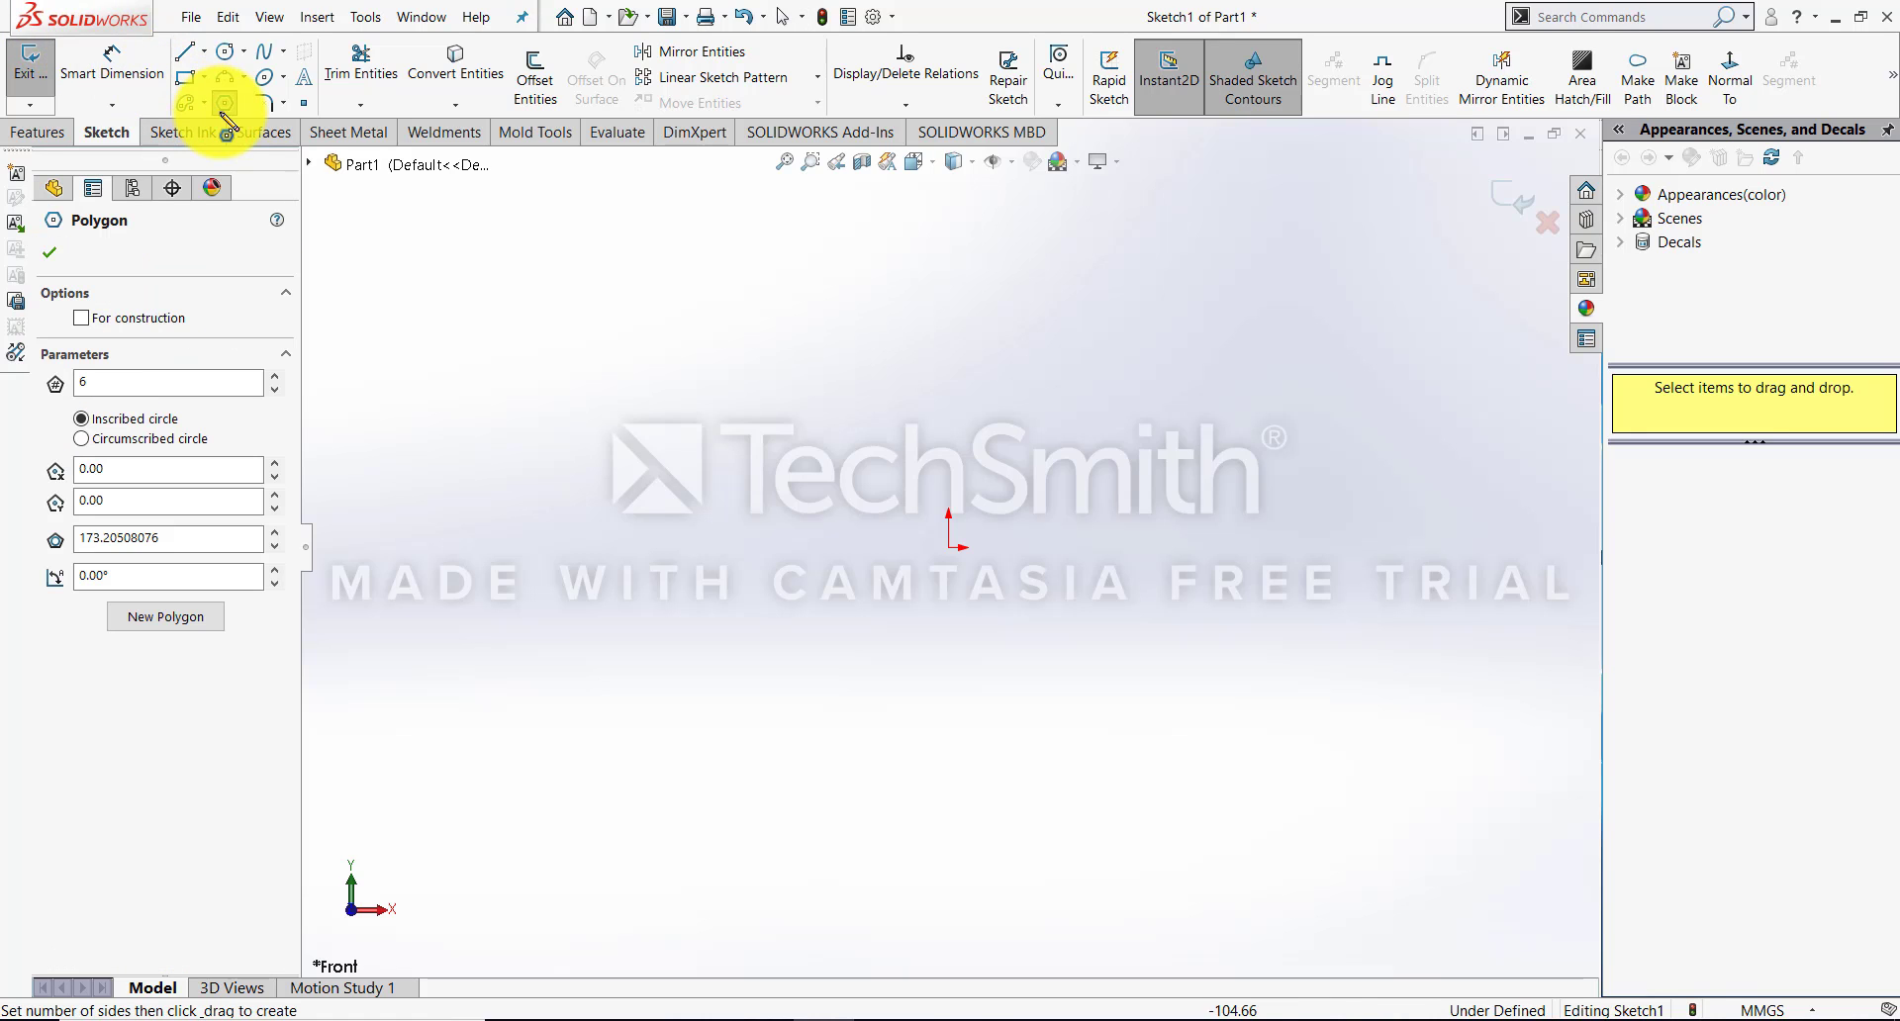
pyautogui.click(950, 547)
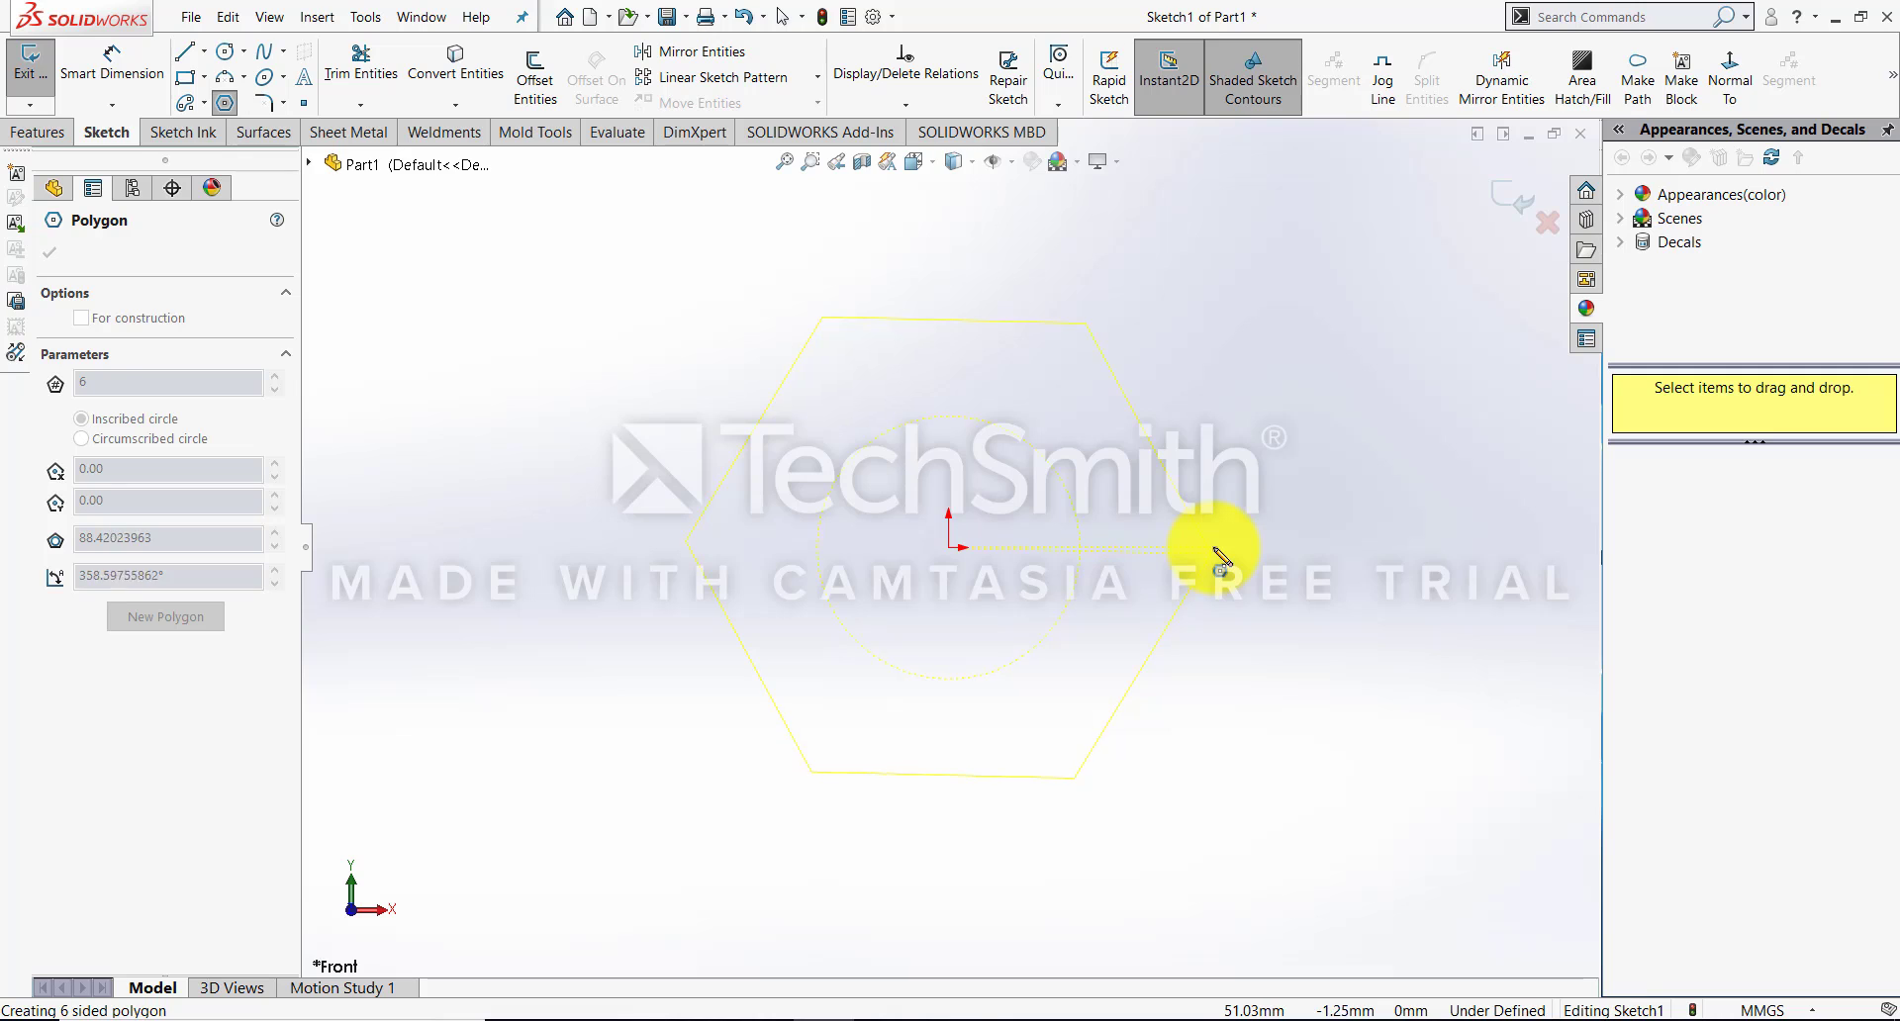
pyautogui.click(1214, 548)
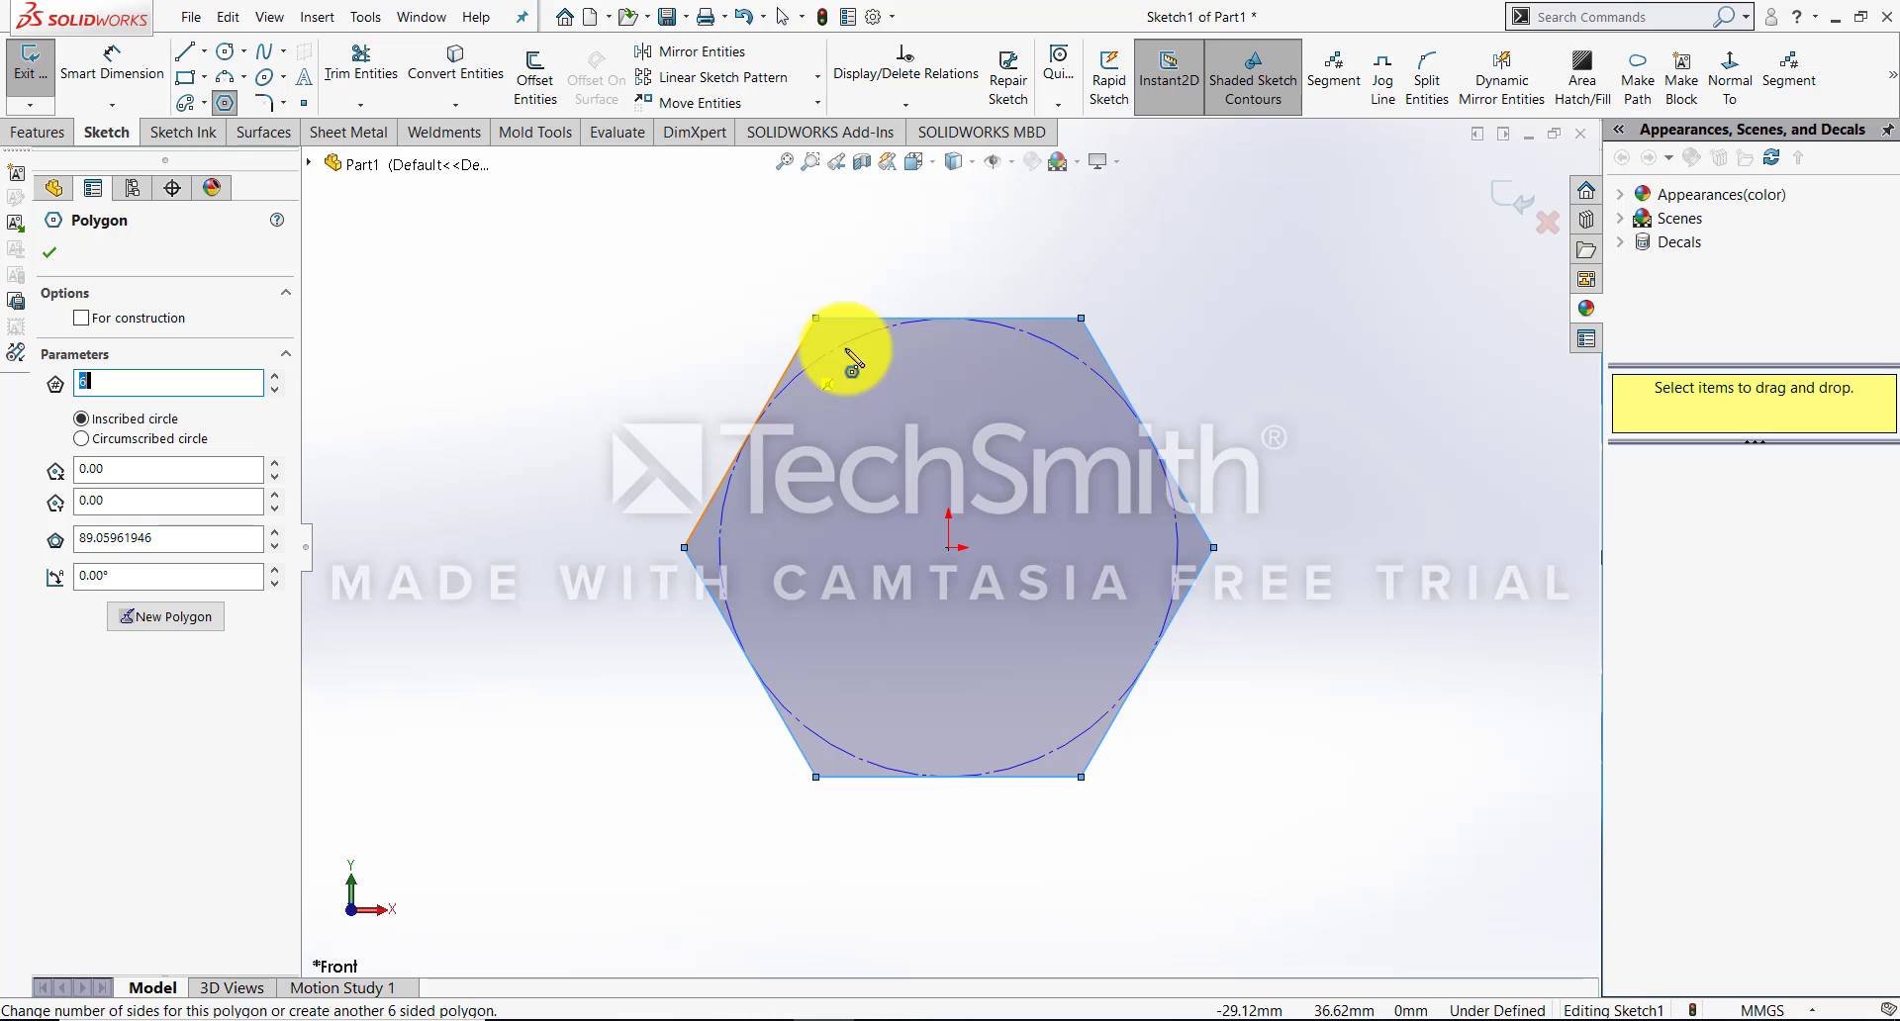
pyautogui.click(139, 439)
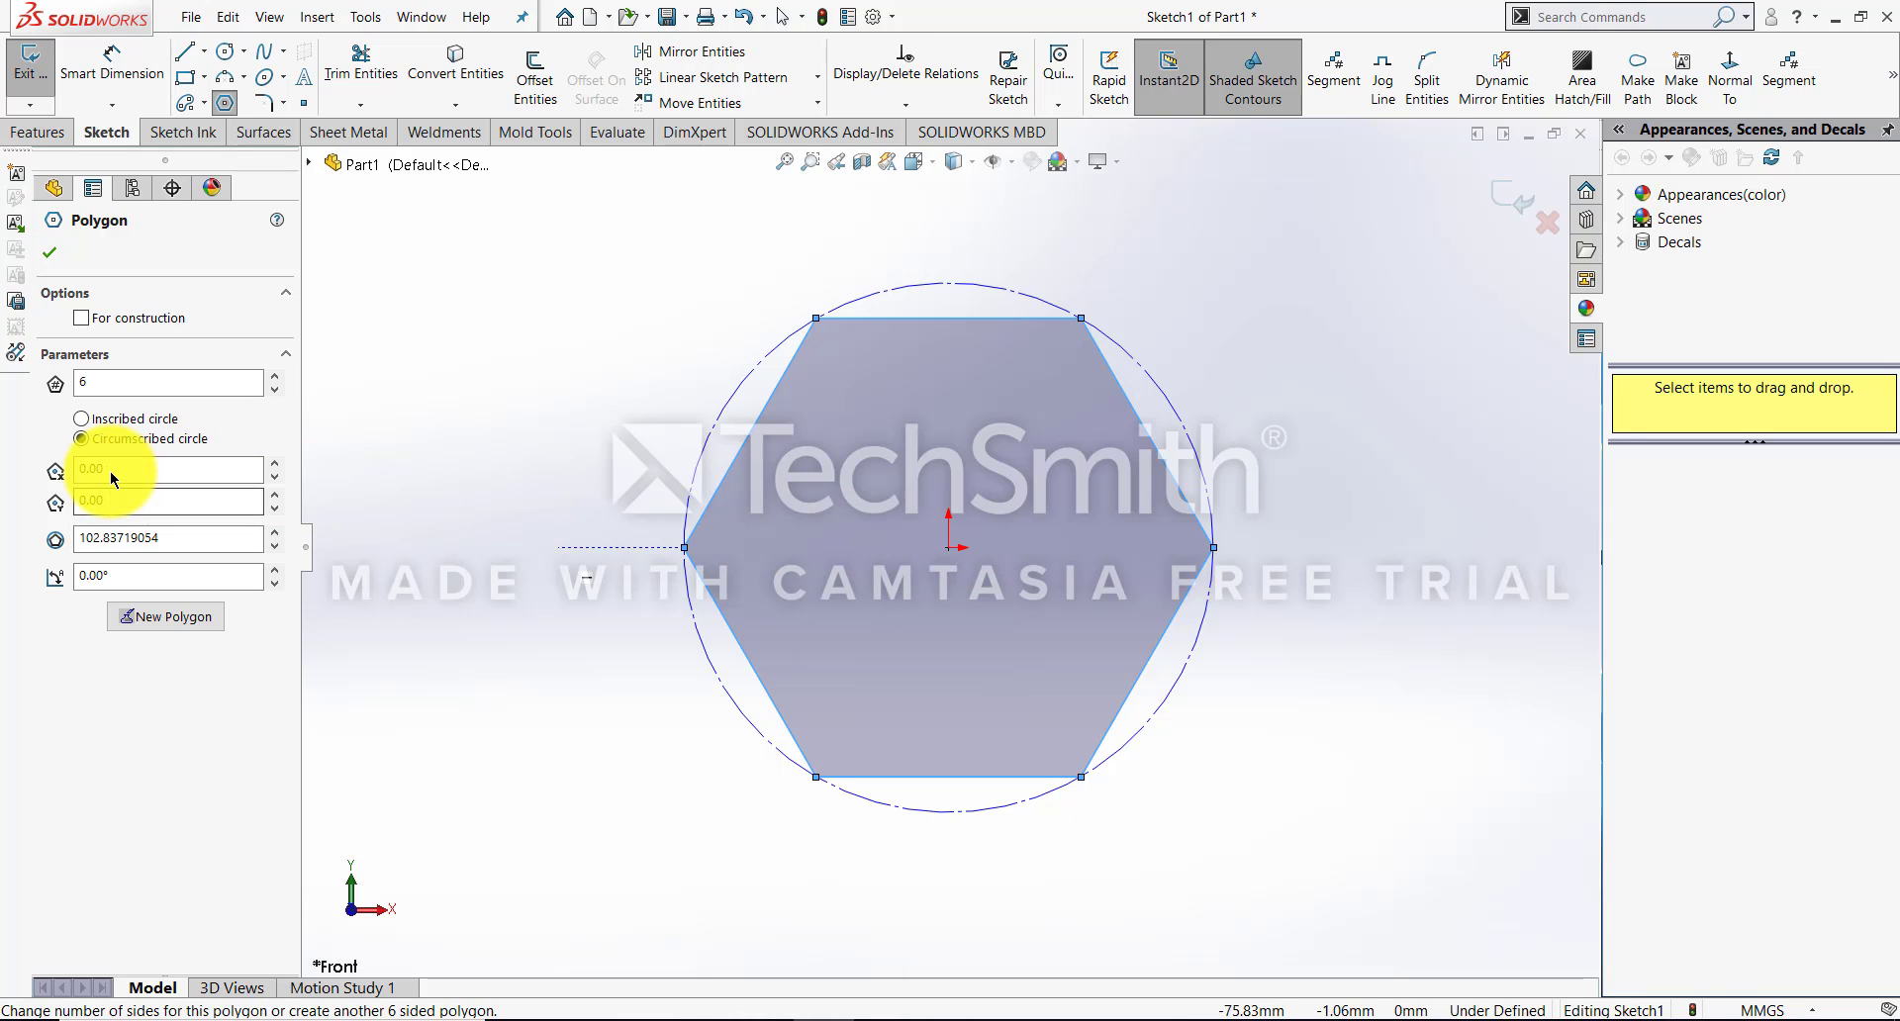
pyautogui.click(159, 539)
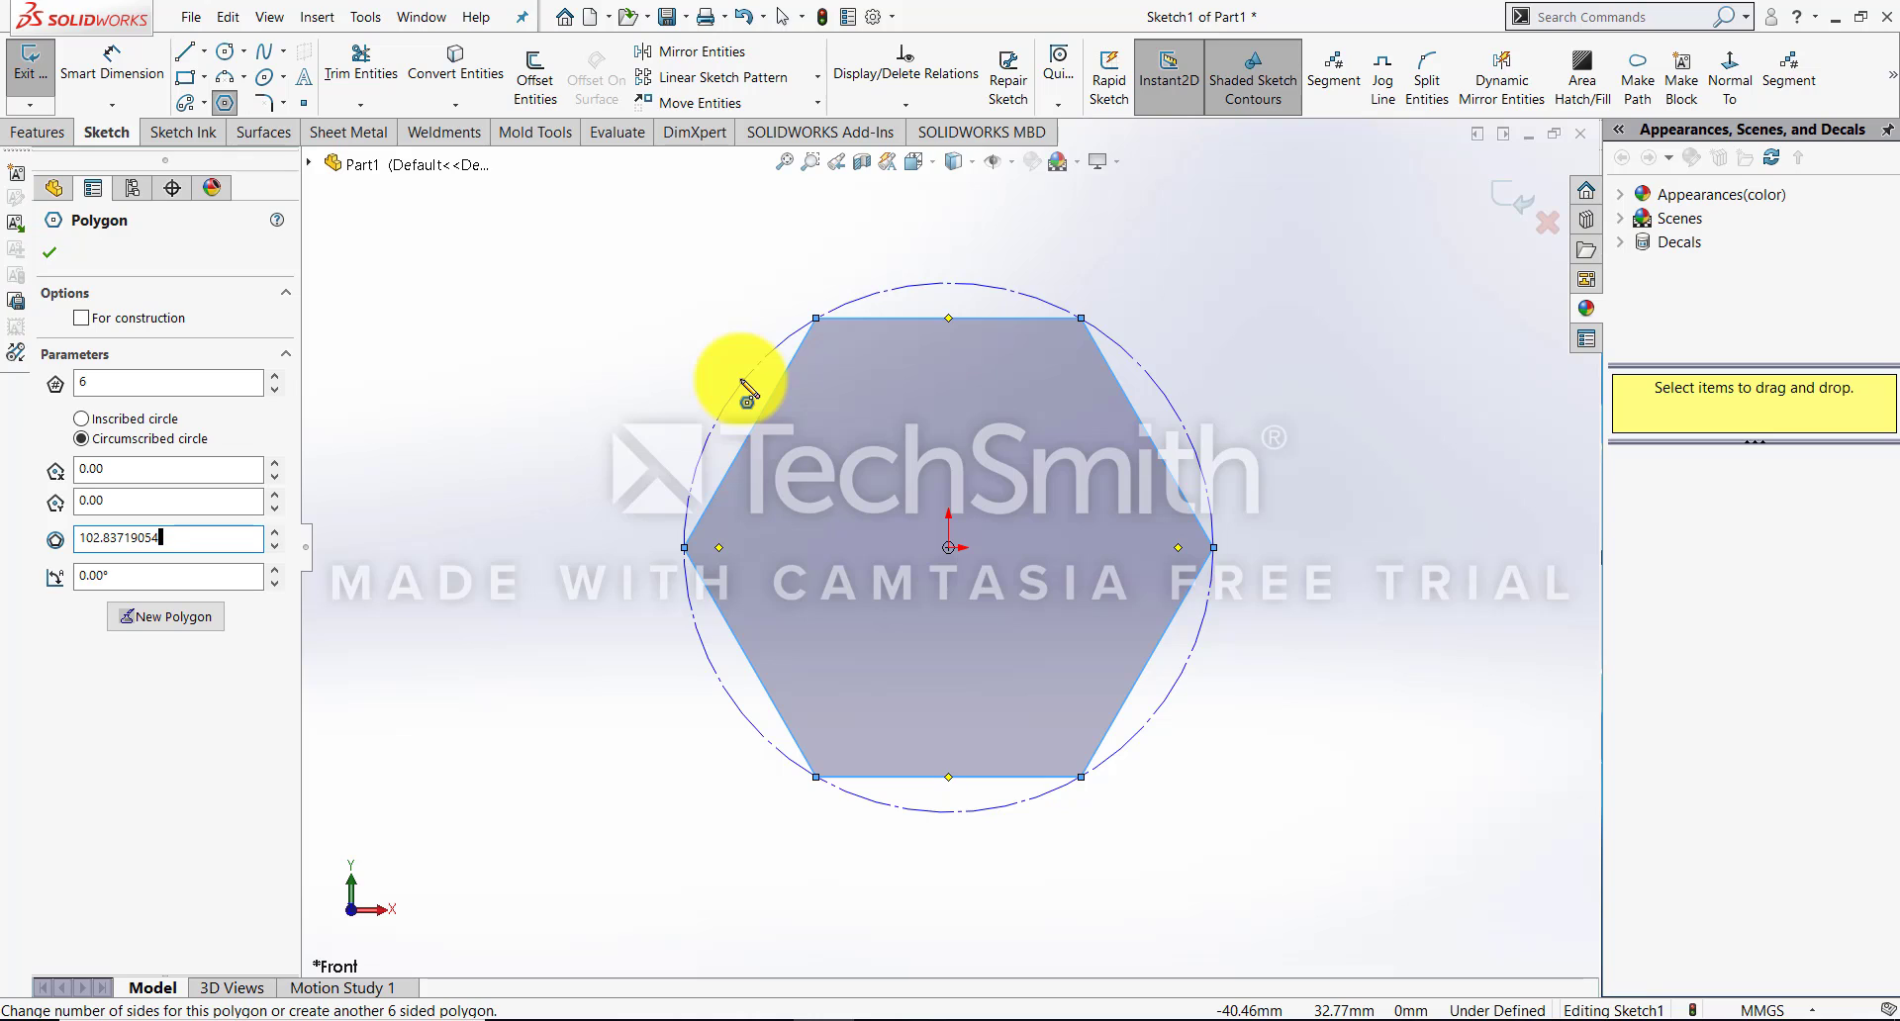
# Sketch a second, smaller hexagon left of the first with a circumscribed circle about 53 mm in diameter
pyautogui.click(165, 616)
pyautogui.scroll(3, 166, 616)
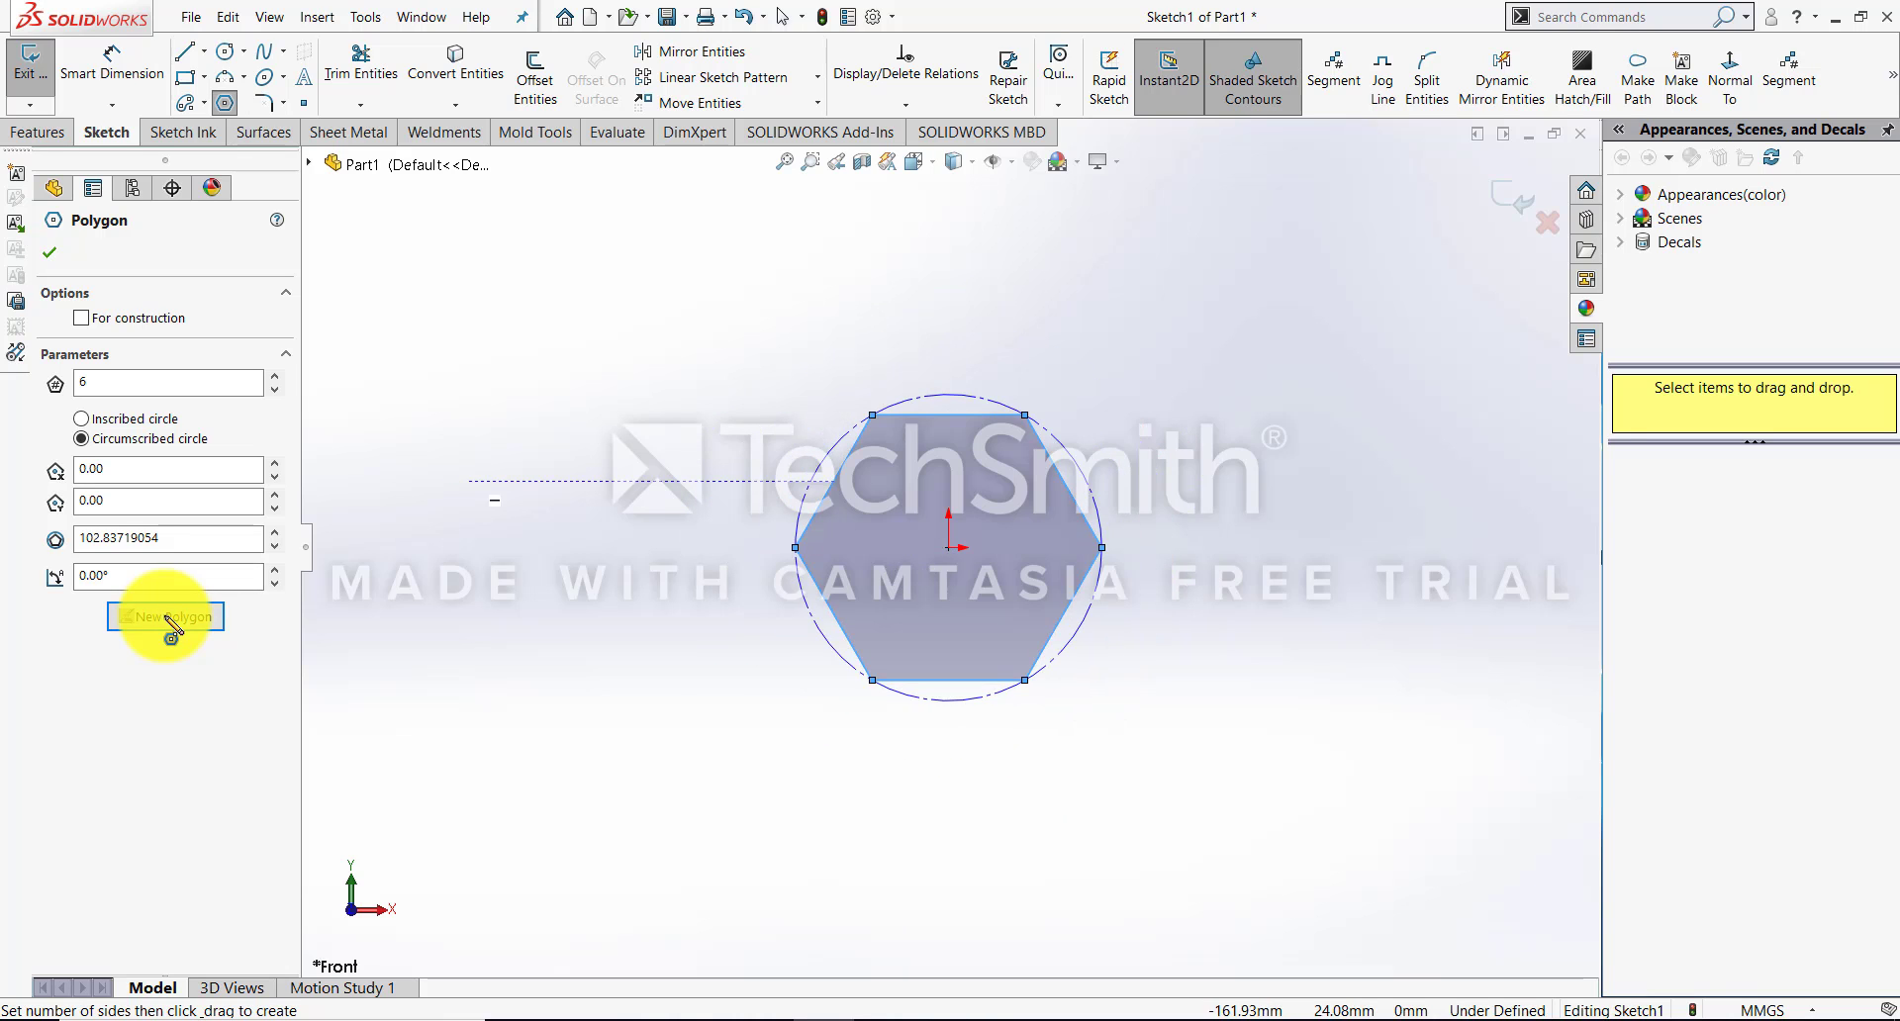
pyautogui.scroll(-3, 310, 611)
pyautogui.moveTo(606, 593); pyautogui.dragTo(706, 496)
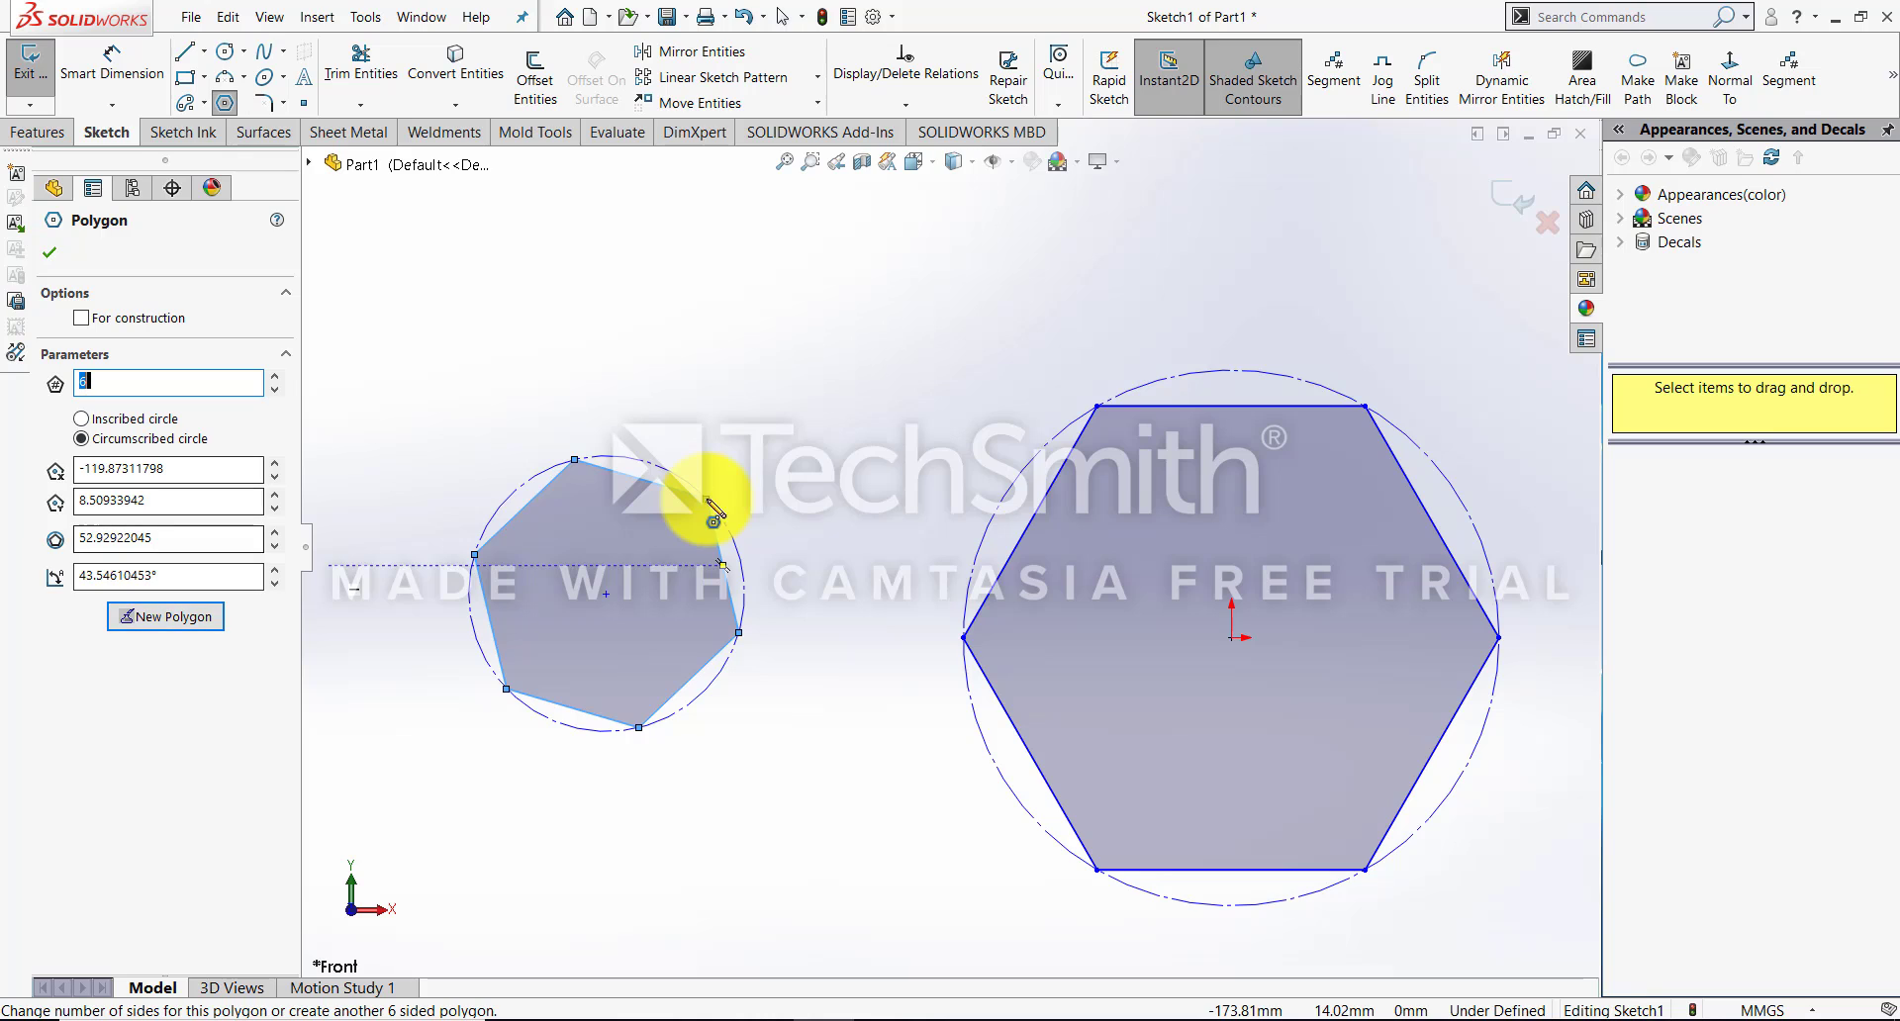
# Try several side counts on the smaller polygon, ending with 10 sides
pyautogui.click(281, 377)
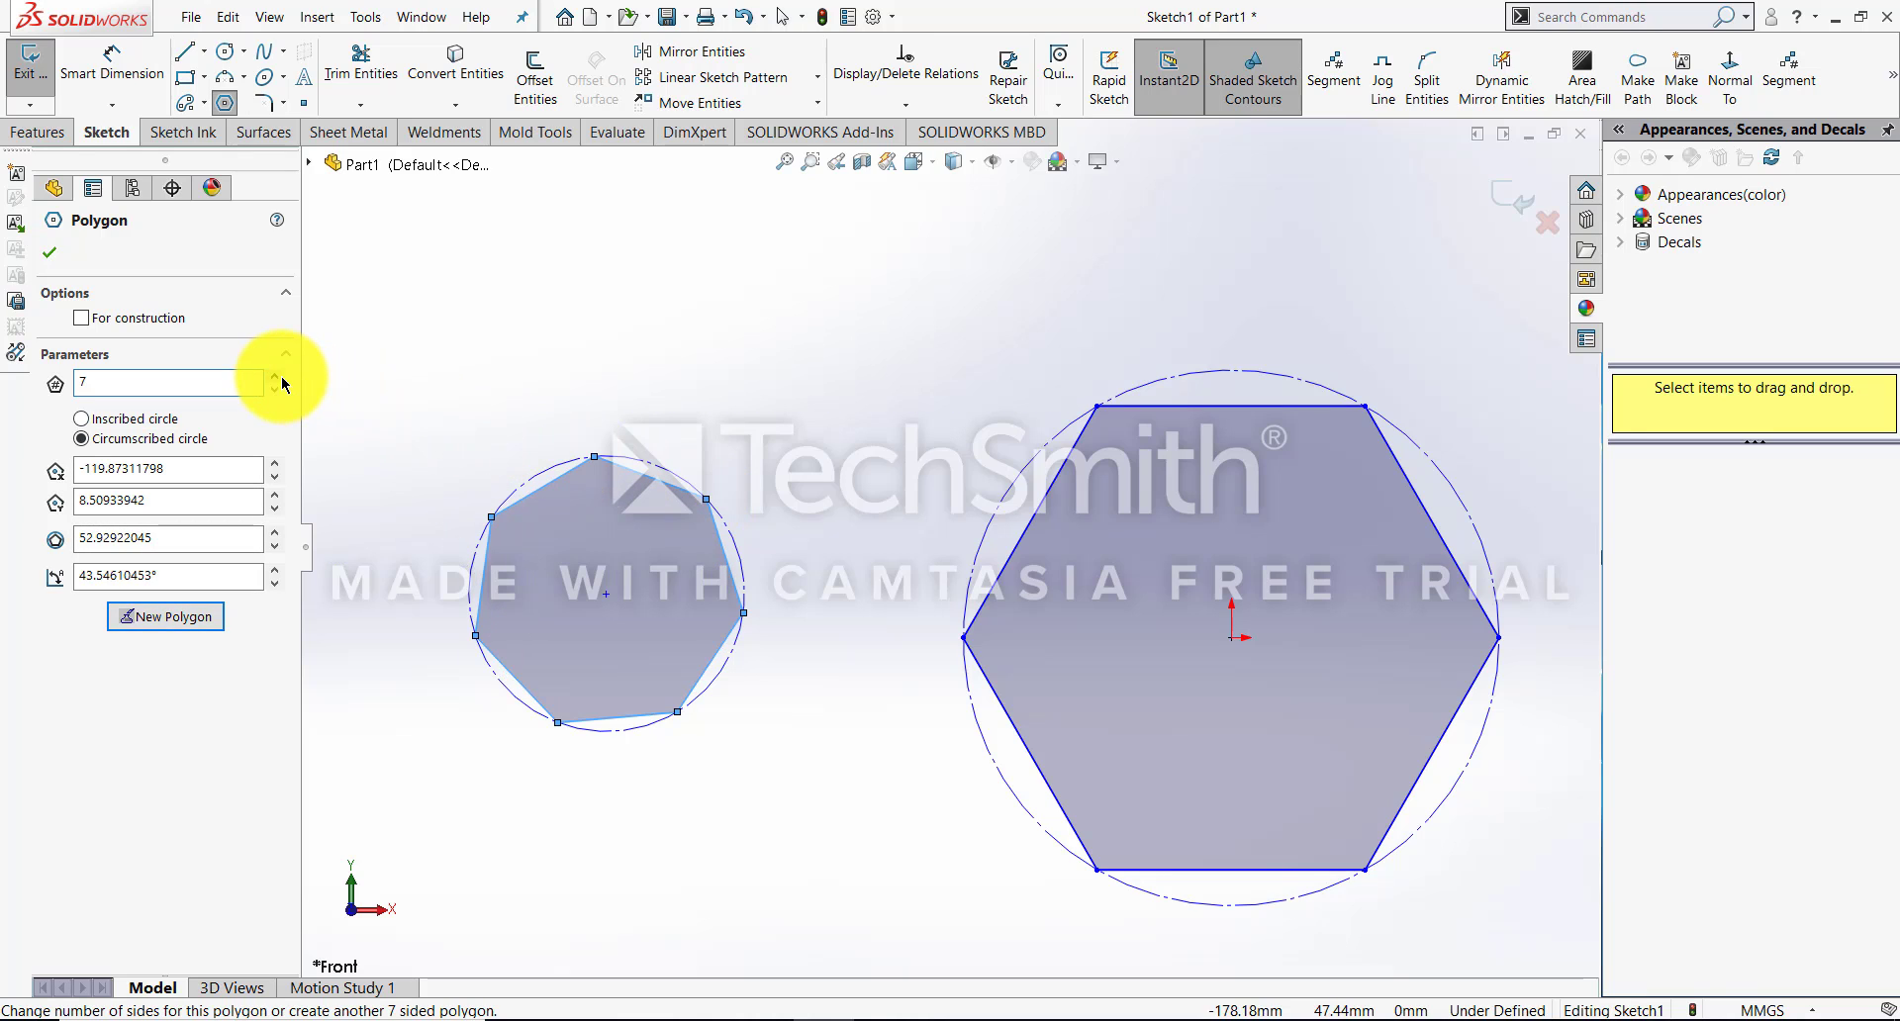
pyautogui.click(281, 377)
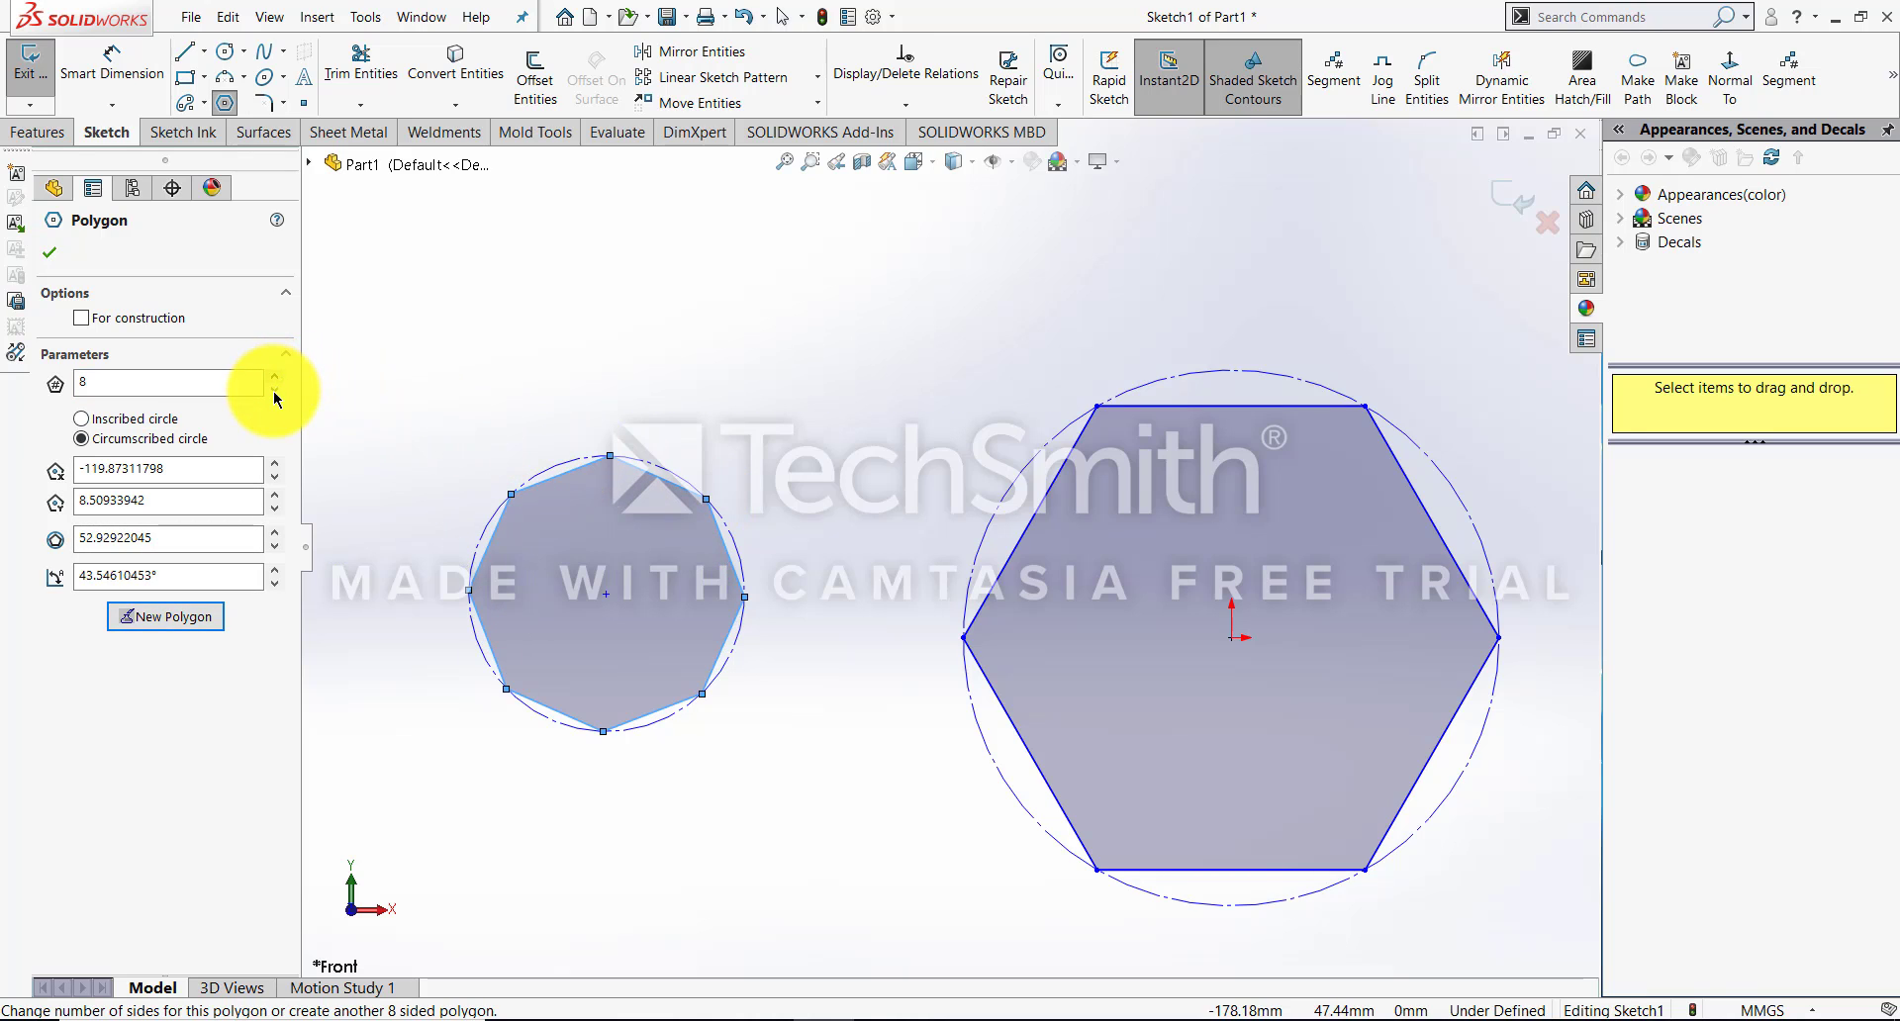
pyautogui.click(274, 391)
pyautogui.click(274, 391)
pyautogui.click(281, 377)
pyautogui.click(281, 377)
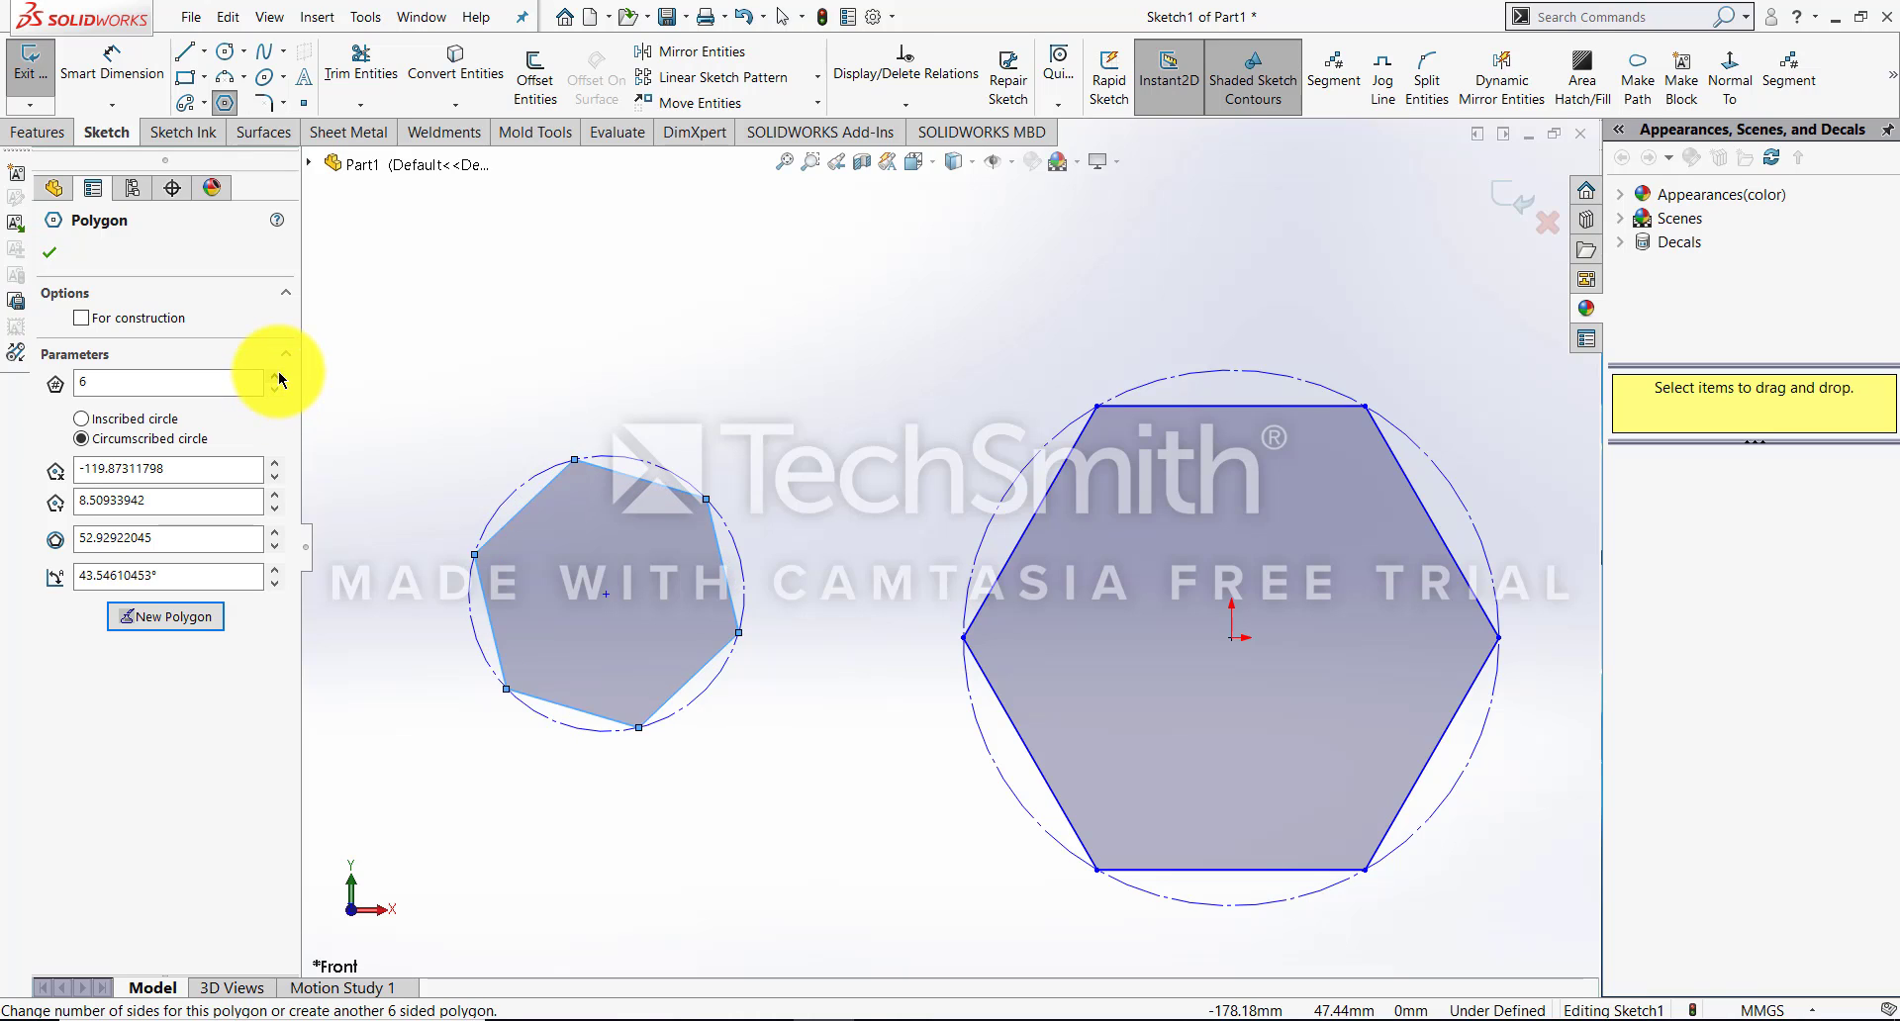
pyautogui.click(281, 377)
pyautogui.click(281, 377)
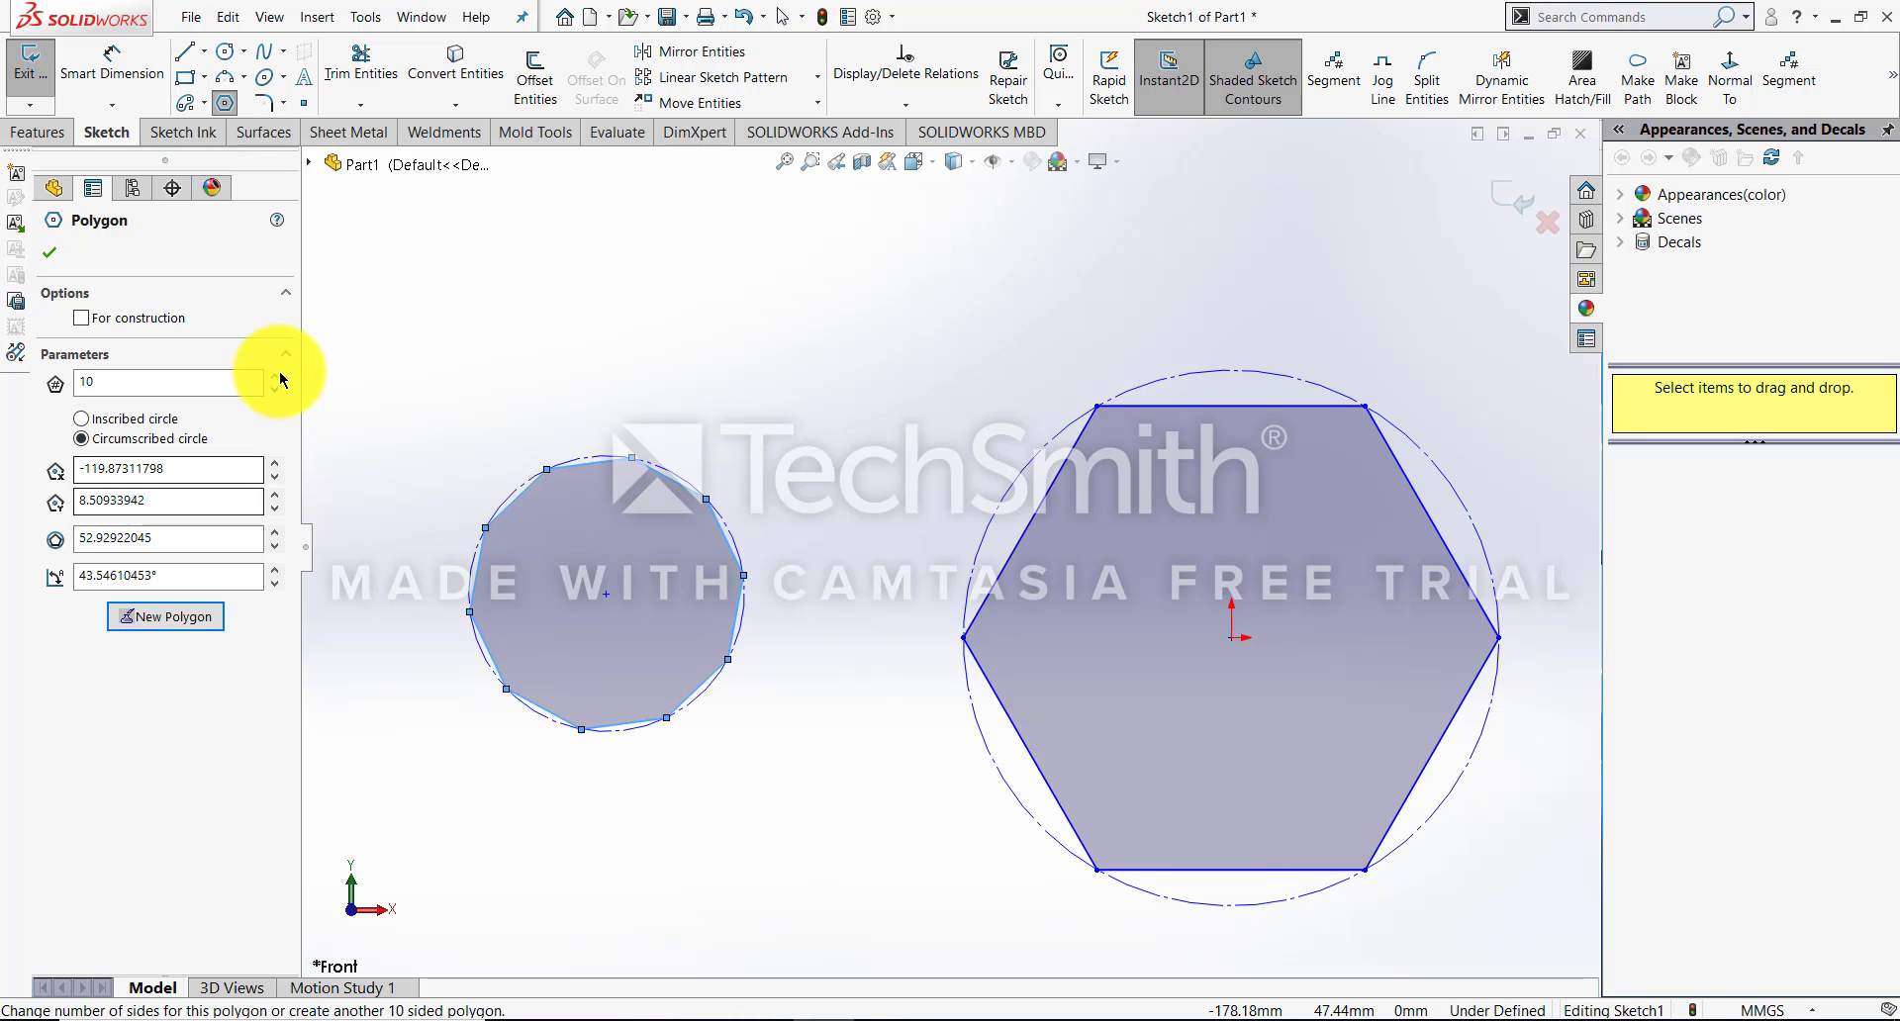
# Make the 10-sided polygon construction geometry and accept it
pyautogui.click(137, 323)
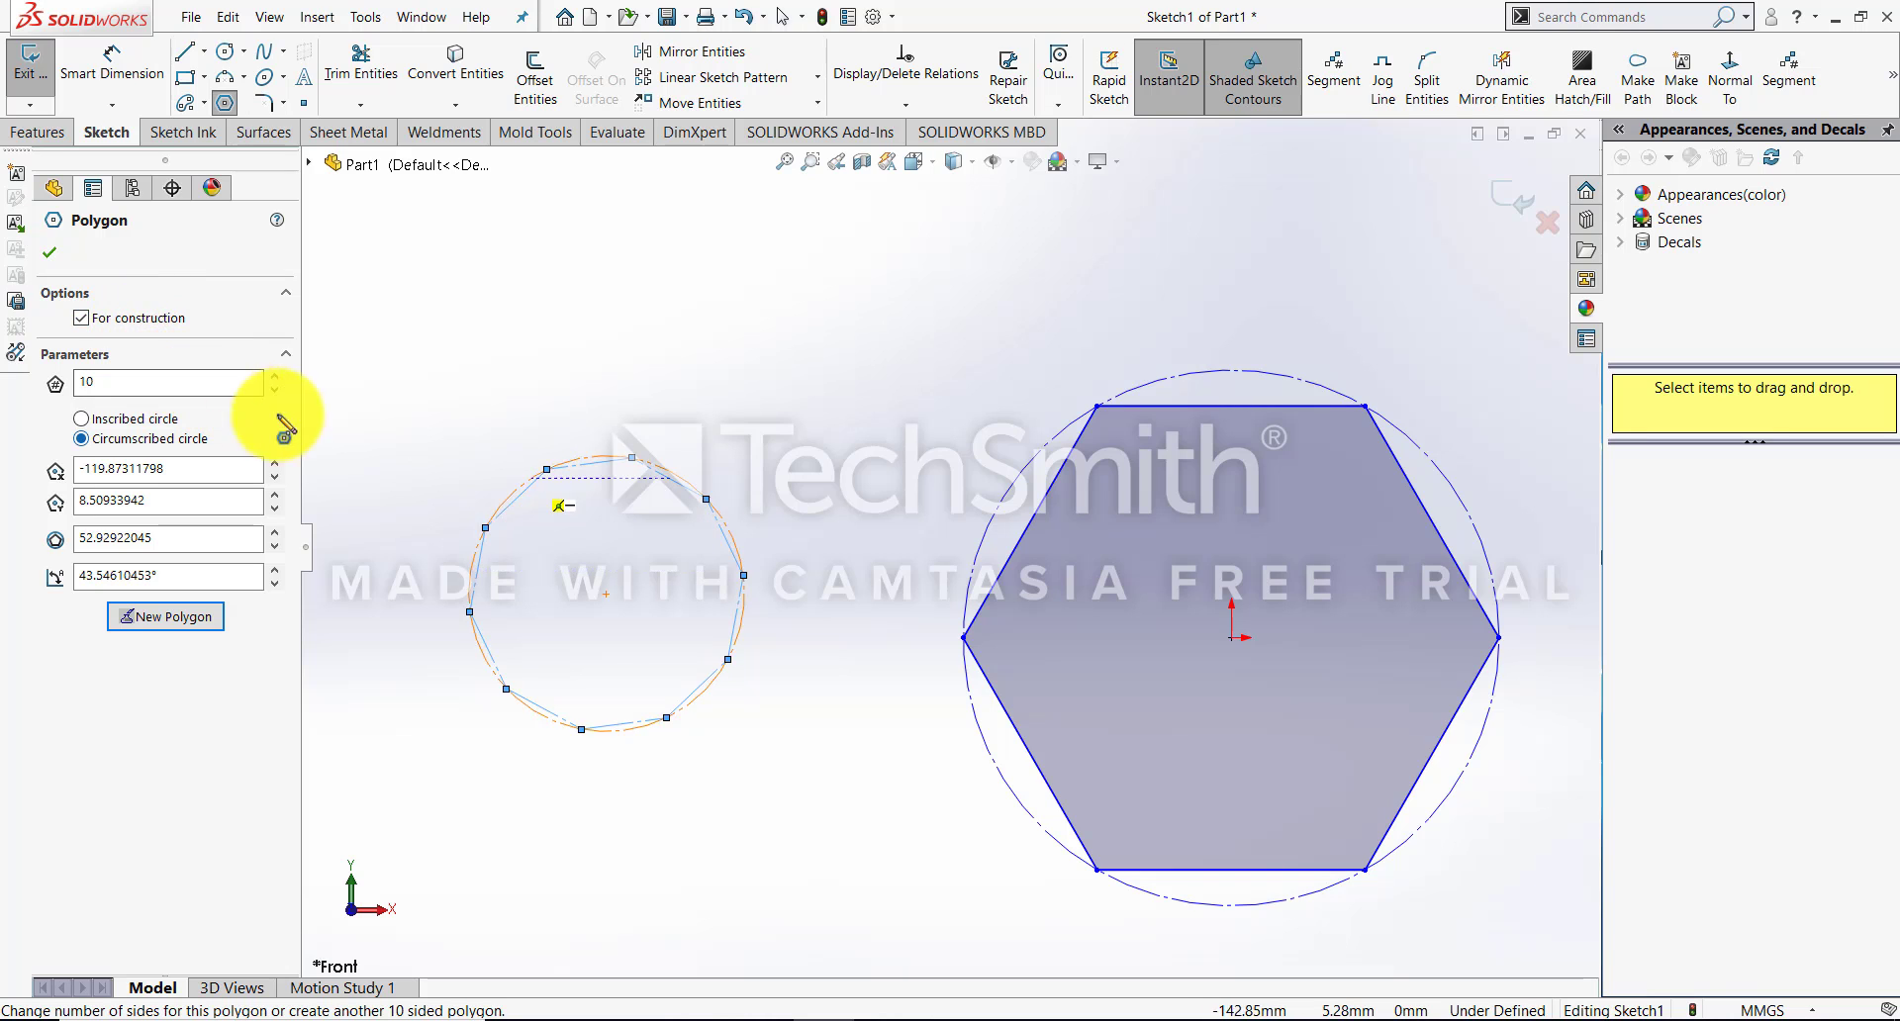
pyautogui.scroll(-8, 634, 567)
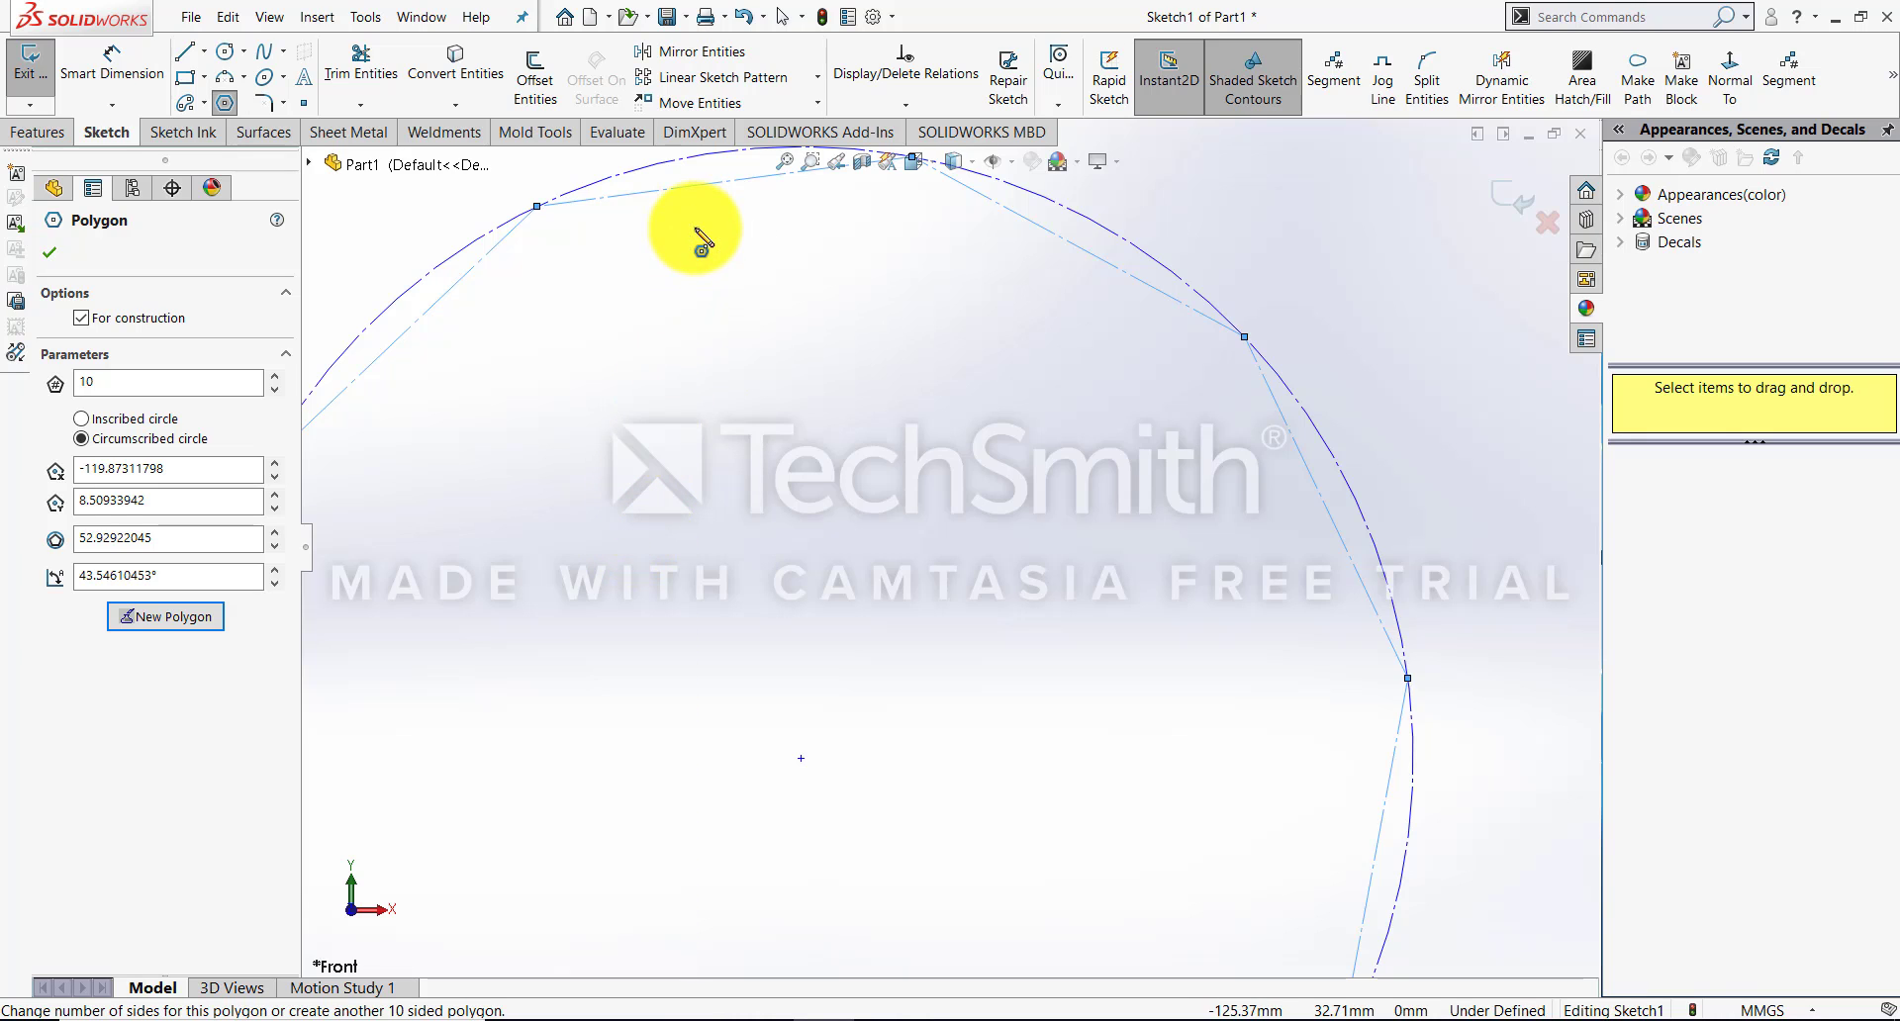
pyautogui.scroll(5, 698, 237)
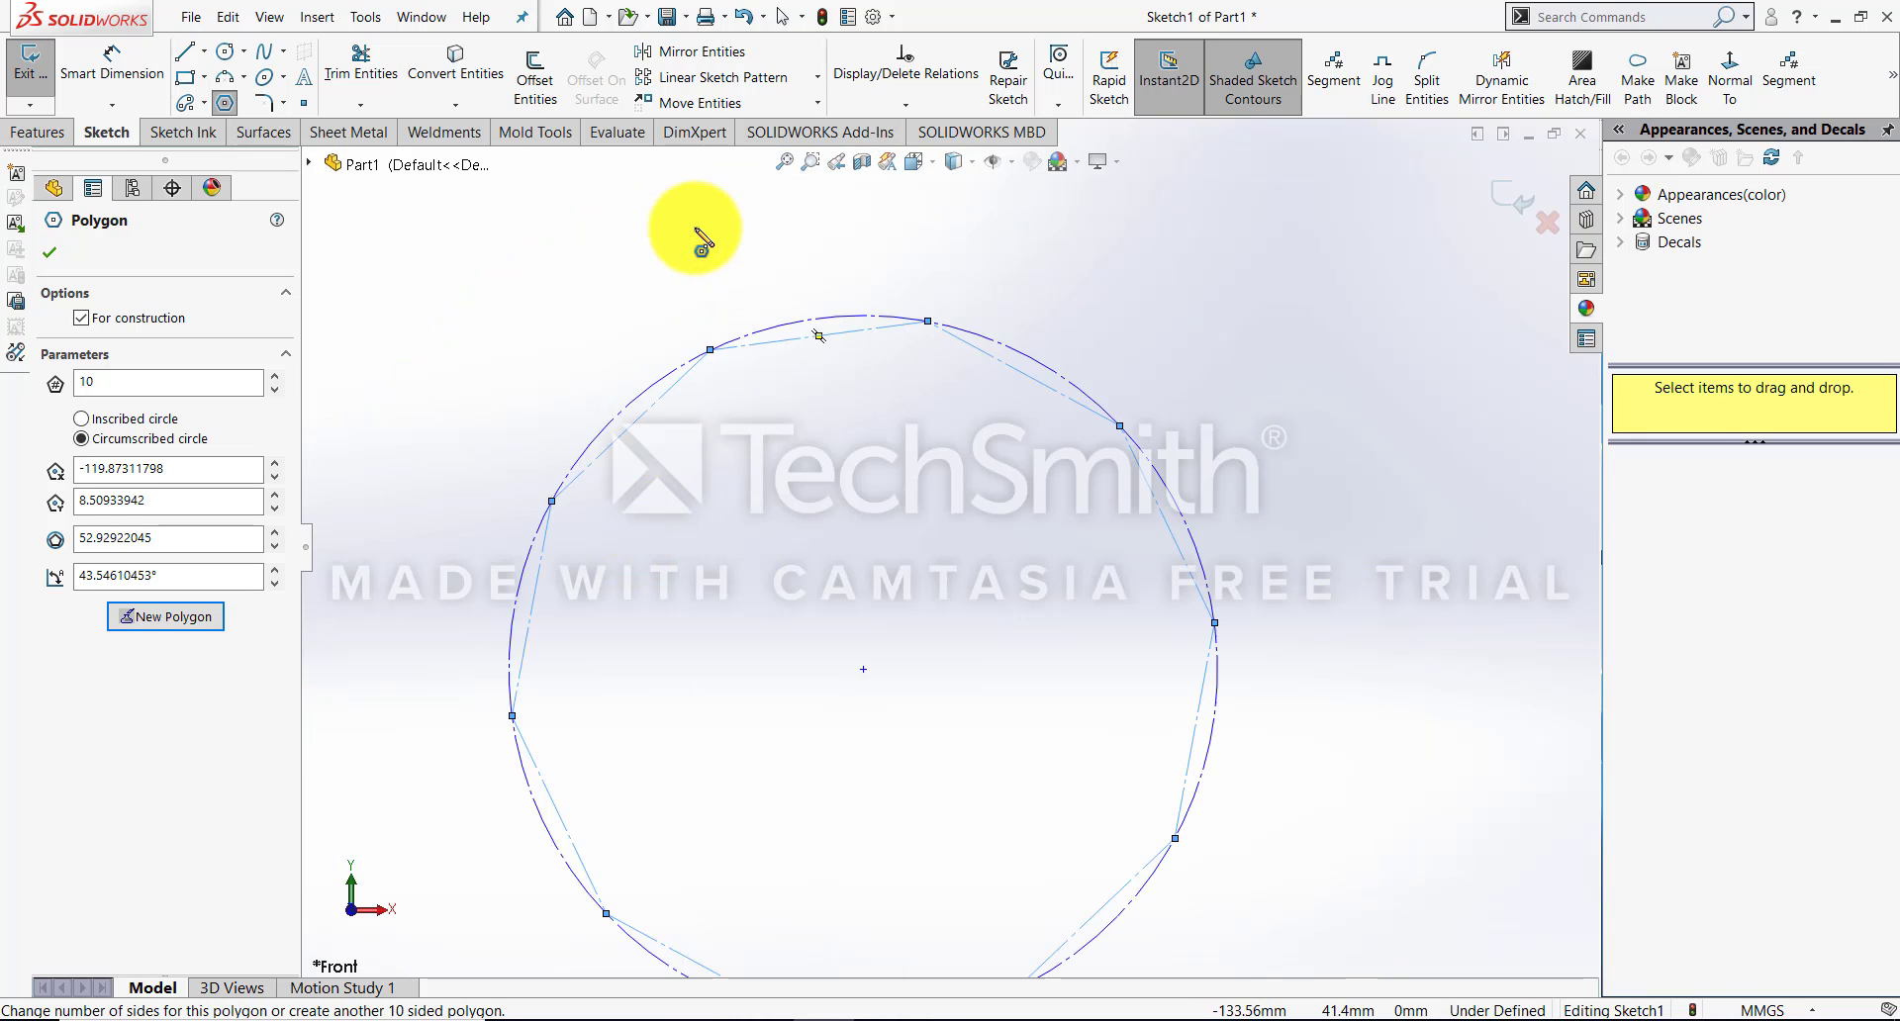
pyautogui.click(54, 255)
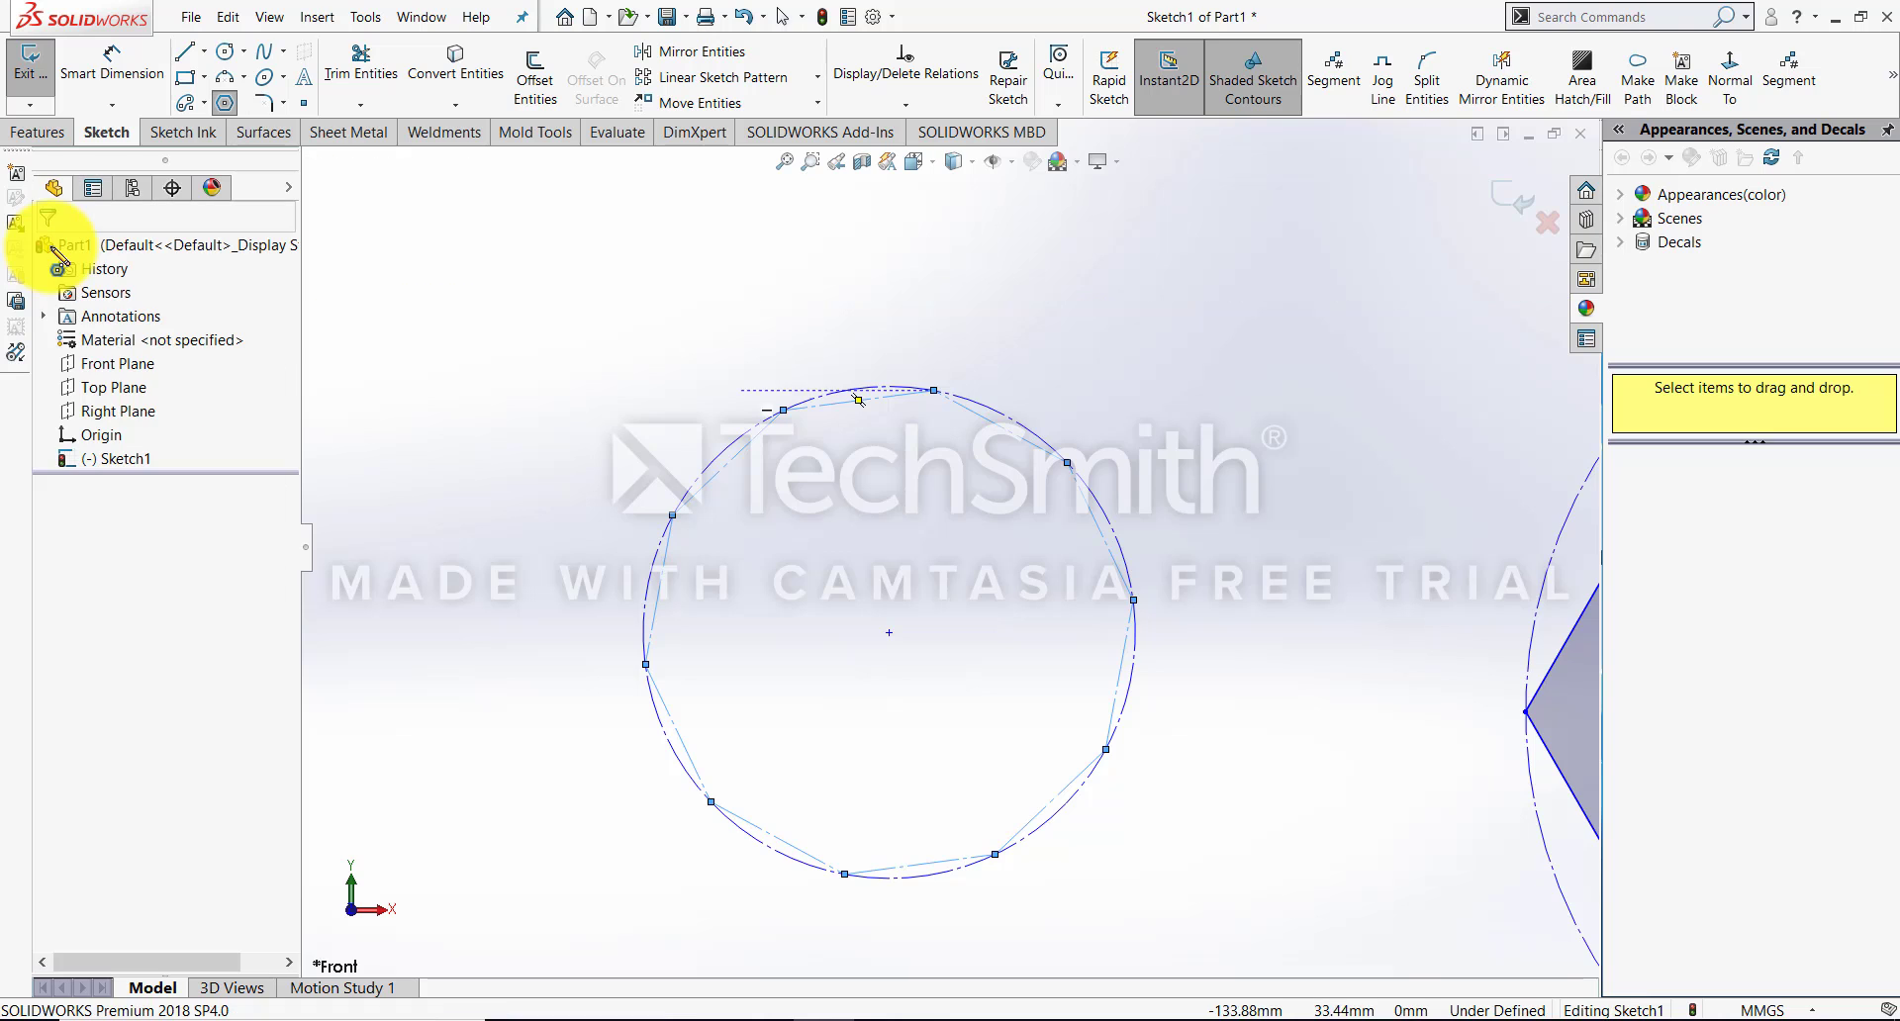
# Delete both polygons together with their construction circles from the sketch
pyautogui.rightClick(747, 347)
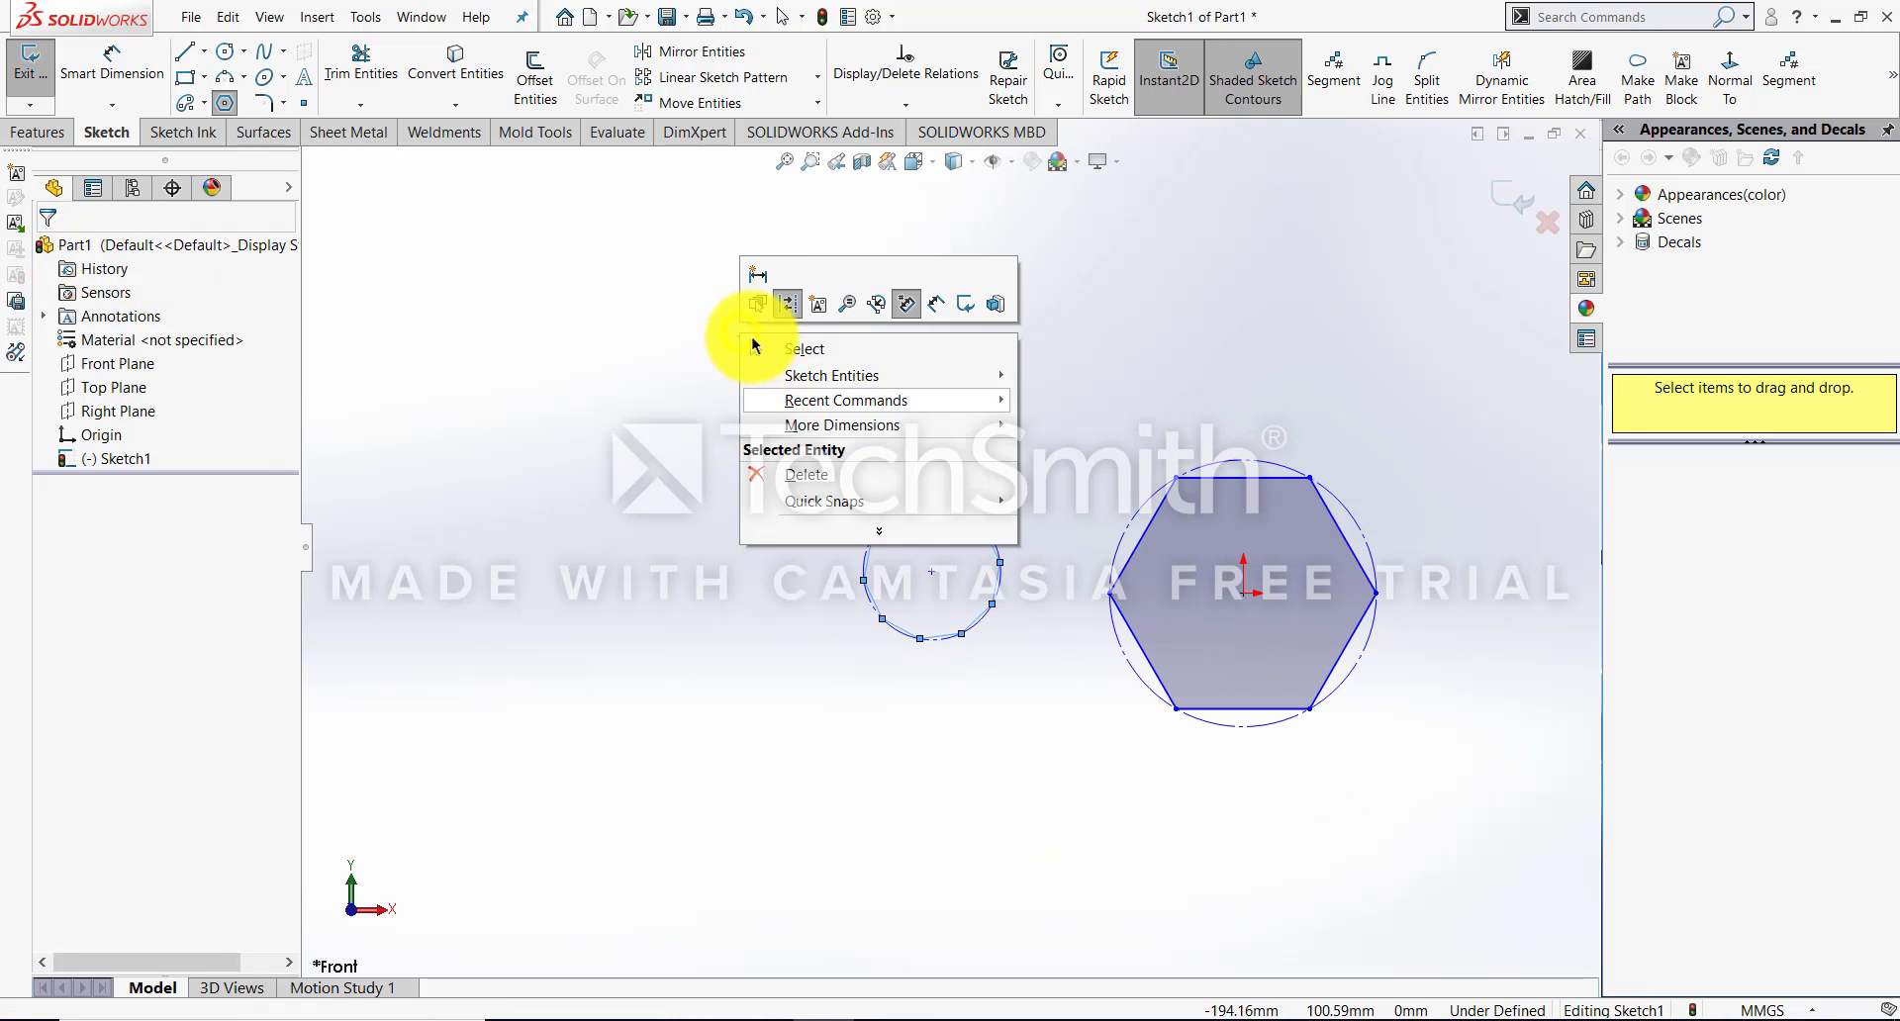
pyautogui.click(796, 355)
pyautogui.moveTo(728, 290)
pyautogui.mouseDown()
pyautogui.moveTo(1541, 923)
pyautogui.moveTo(1409, 881)
pyautogui.mouseUp()
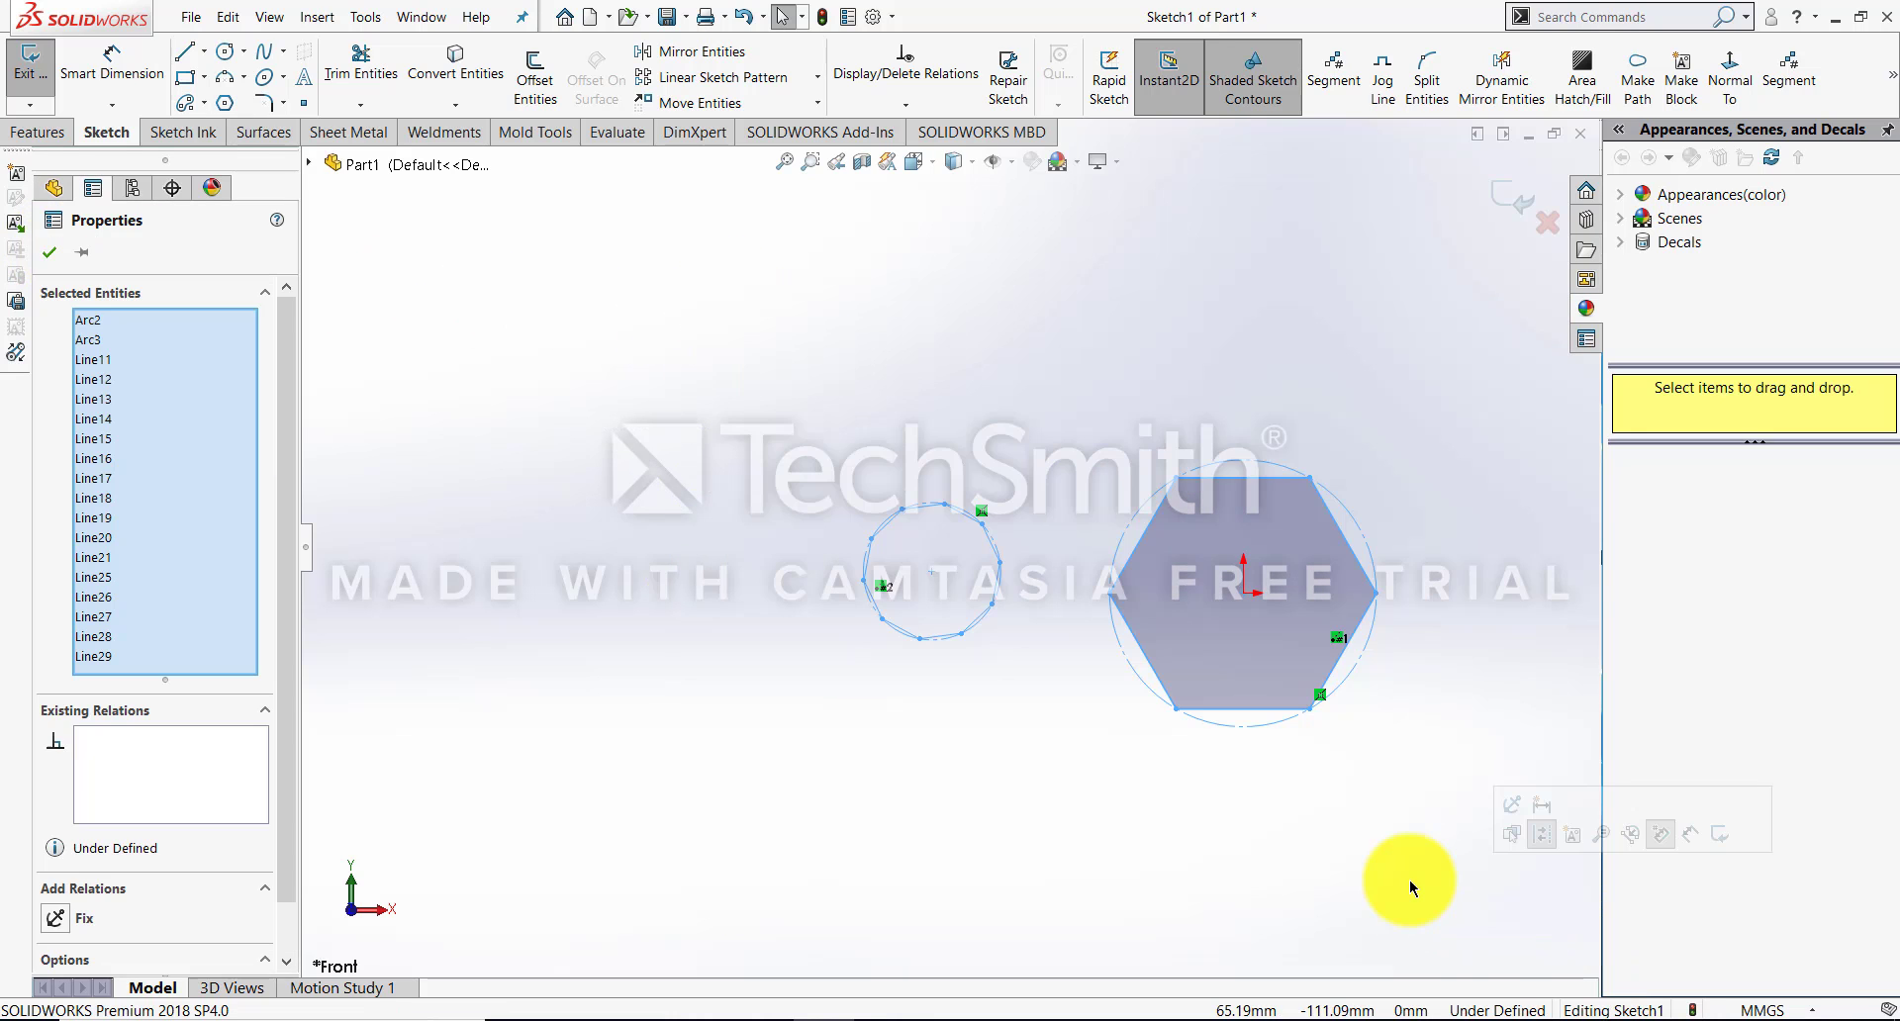
pyautogui.press('Delete')
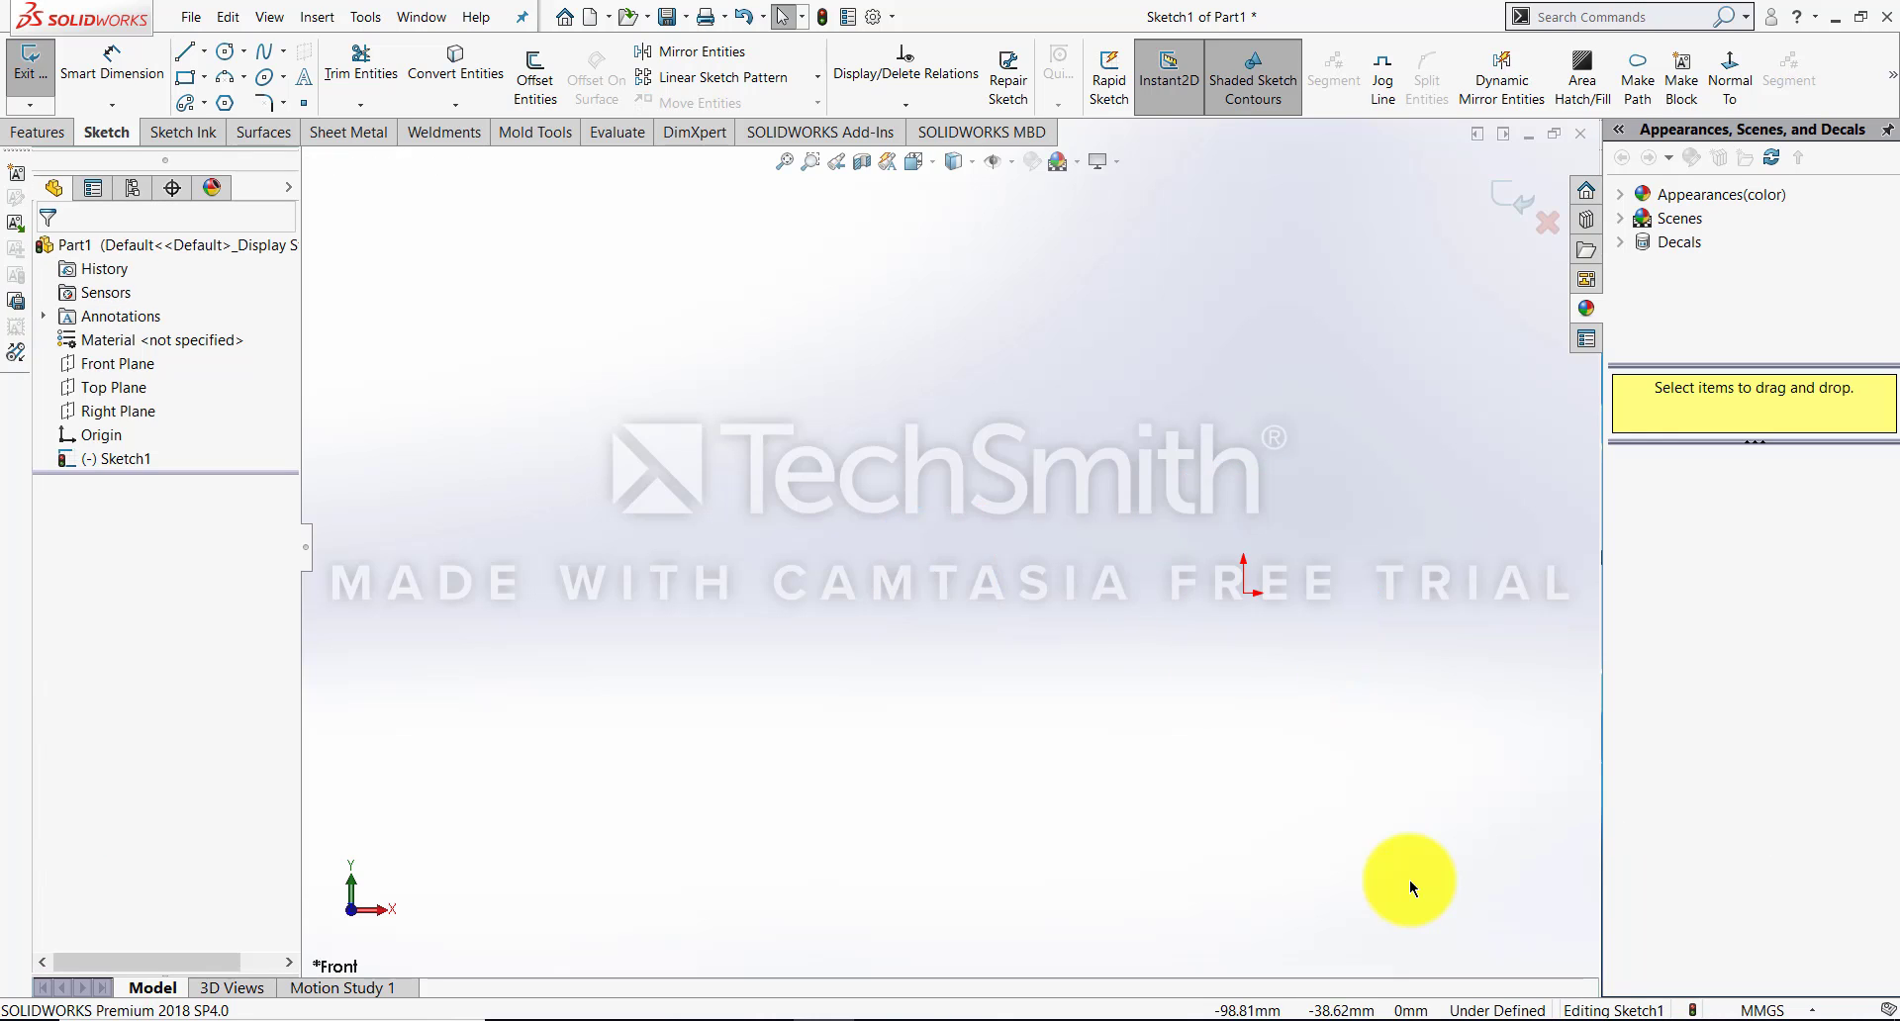
# Sketch a corner rectangle left of the origin with construction lines from its corners and a diagonal of about 191 mm
pyautogui.click(283, 107)
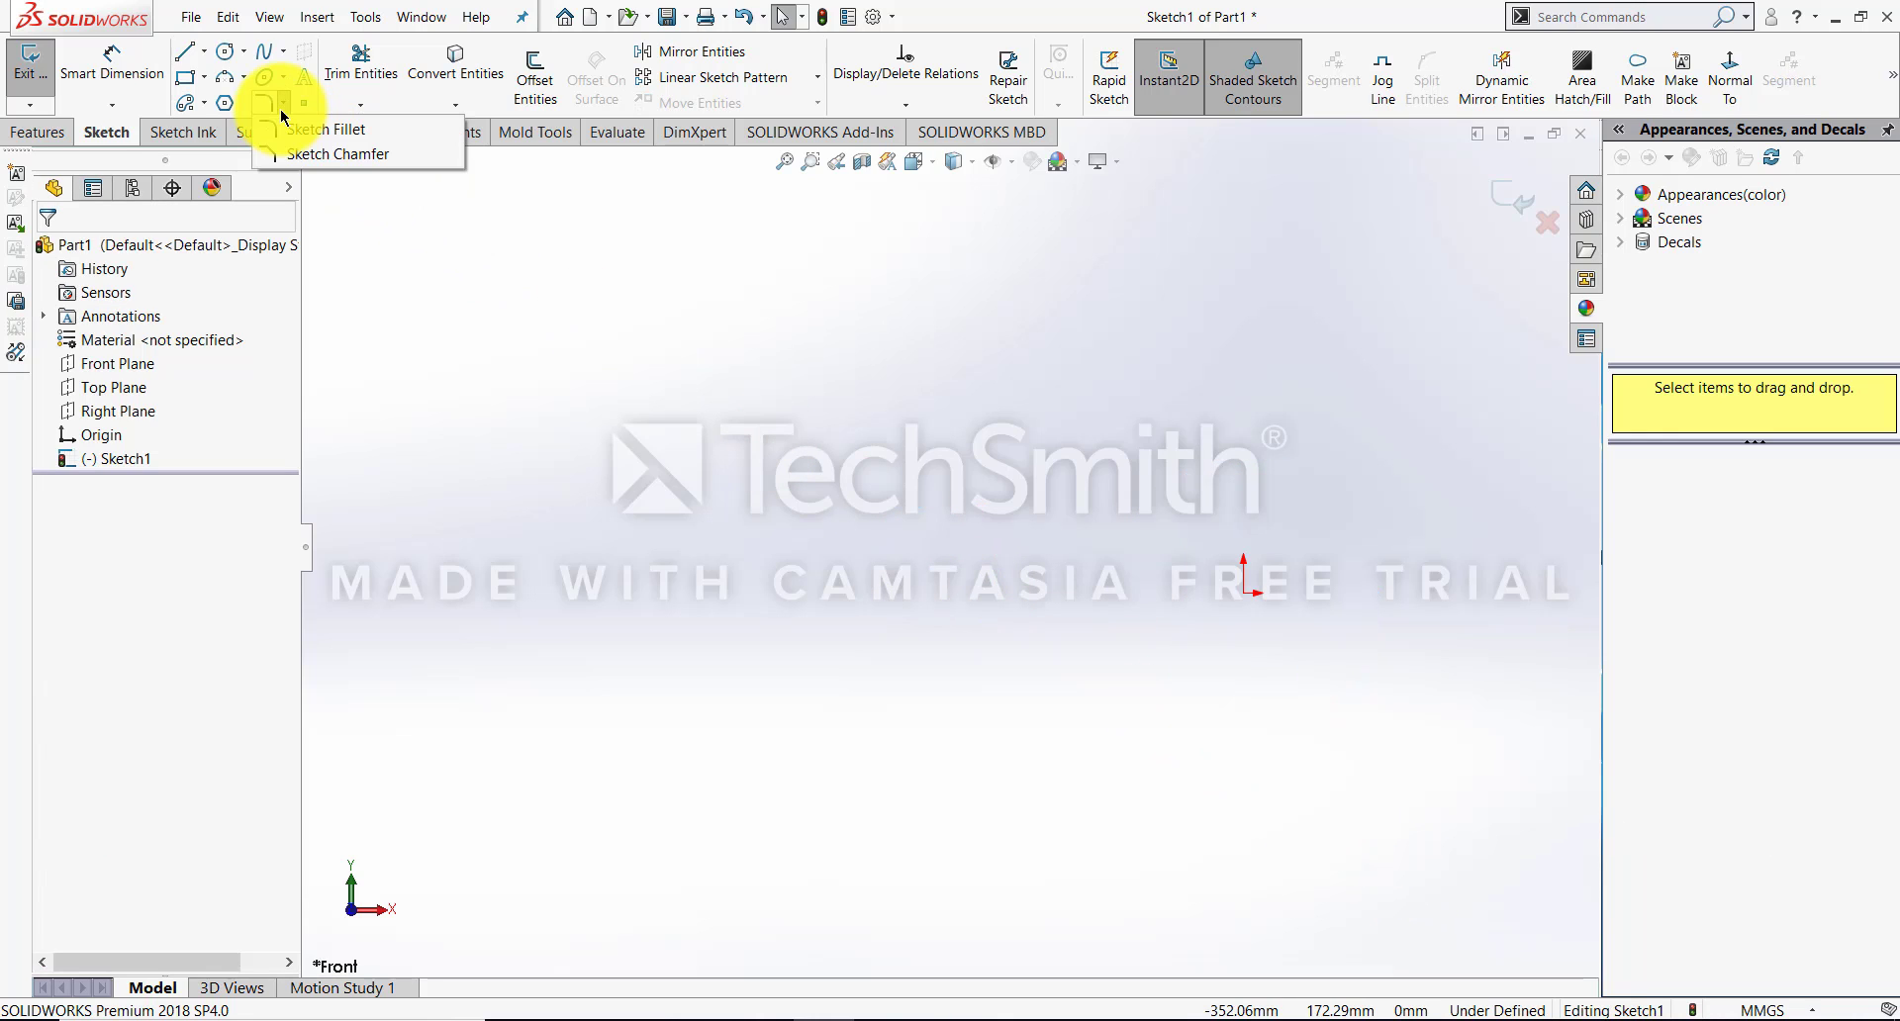
pyautogui.click(283, 107)
pyautogui.click(183, 84)
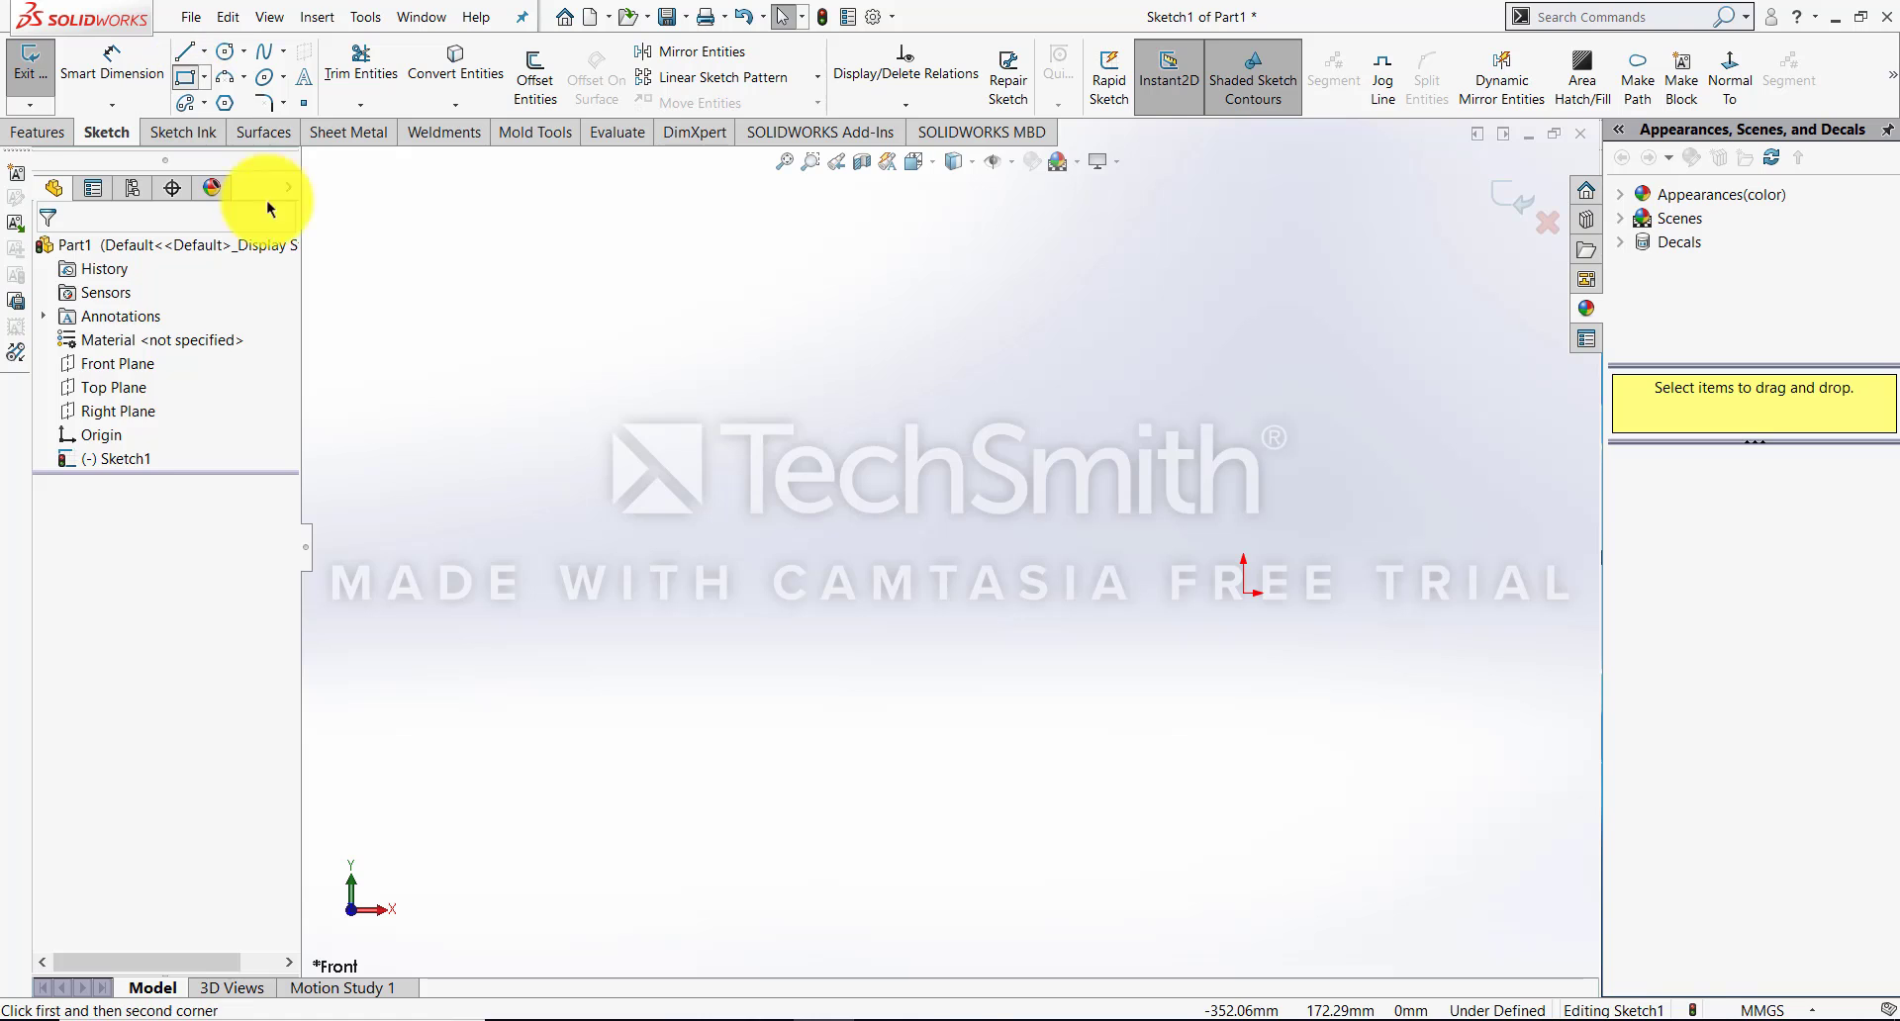
pyautogui.click(619, 694)
pyautogui.click(1032, 420)
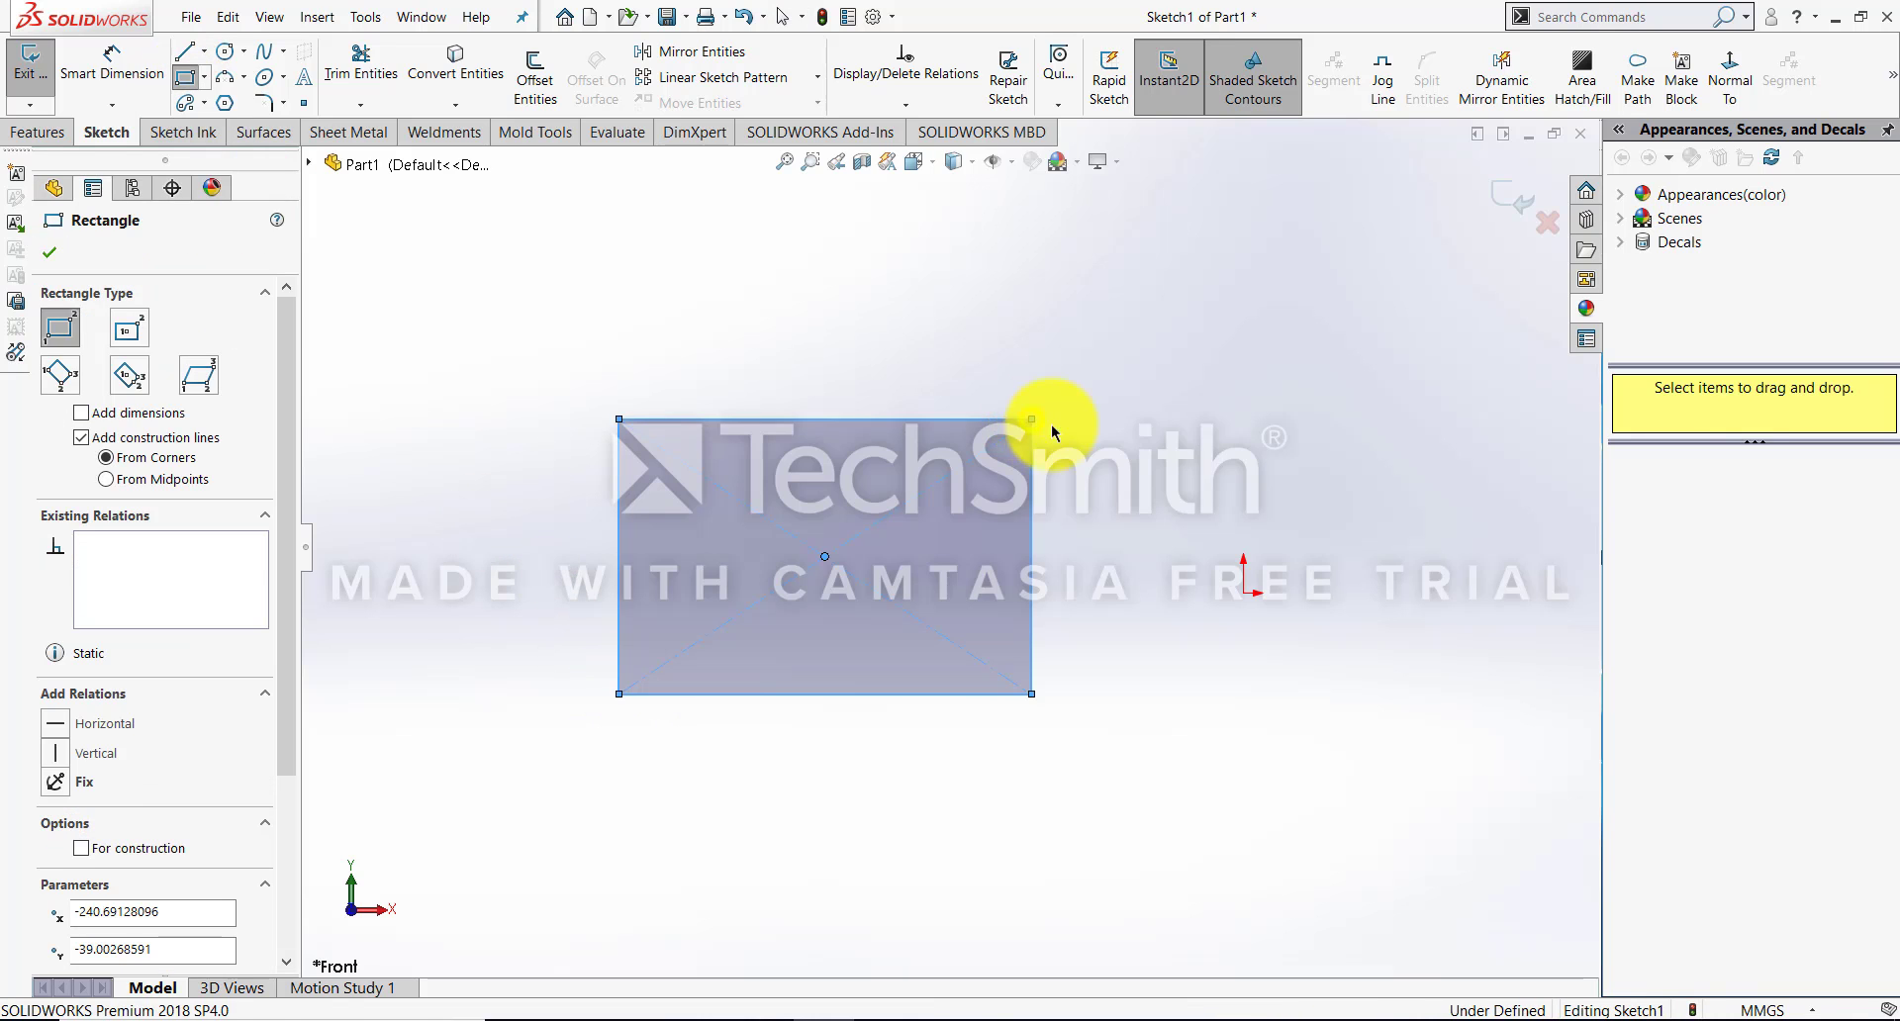
pyautogui.press('Escape')
# Delete the two diagonal construction lines inside the rectangle
pyautogui.click(846, 544)
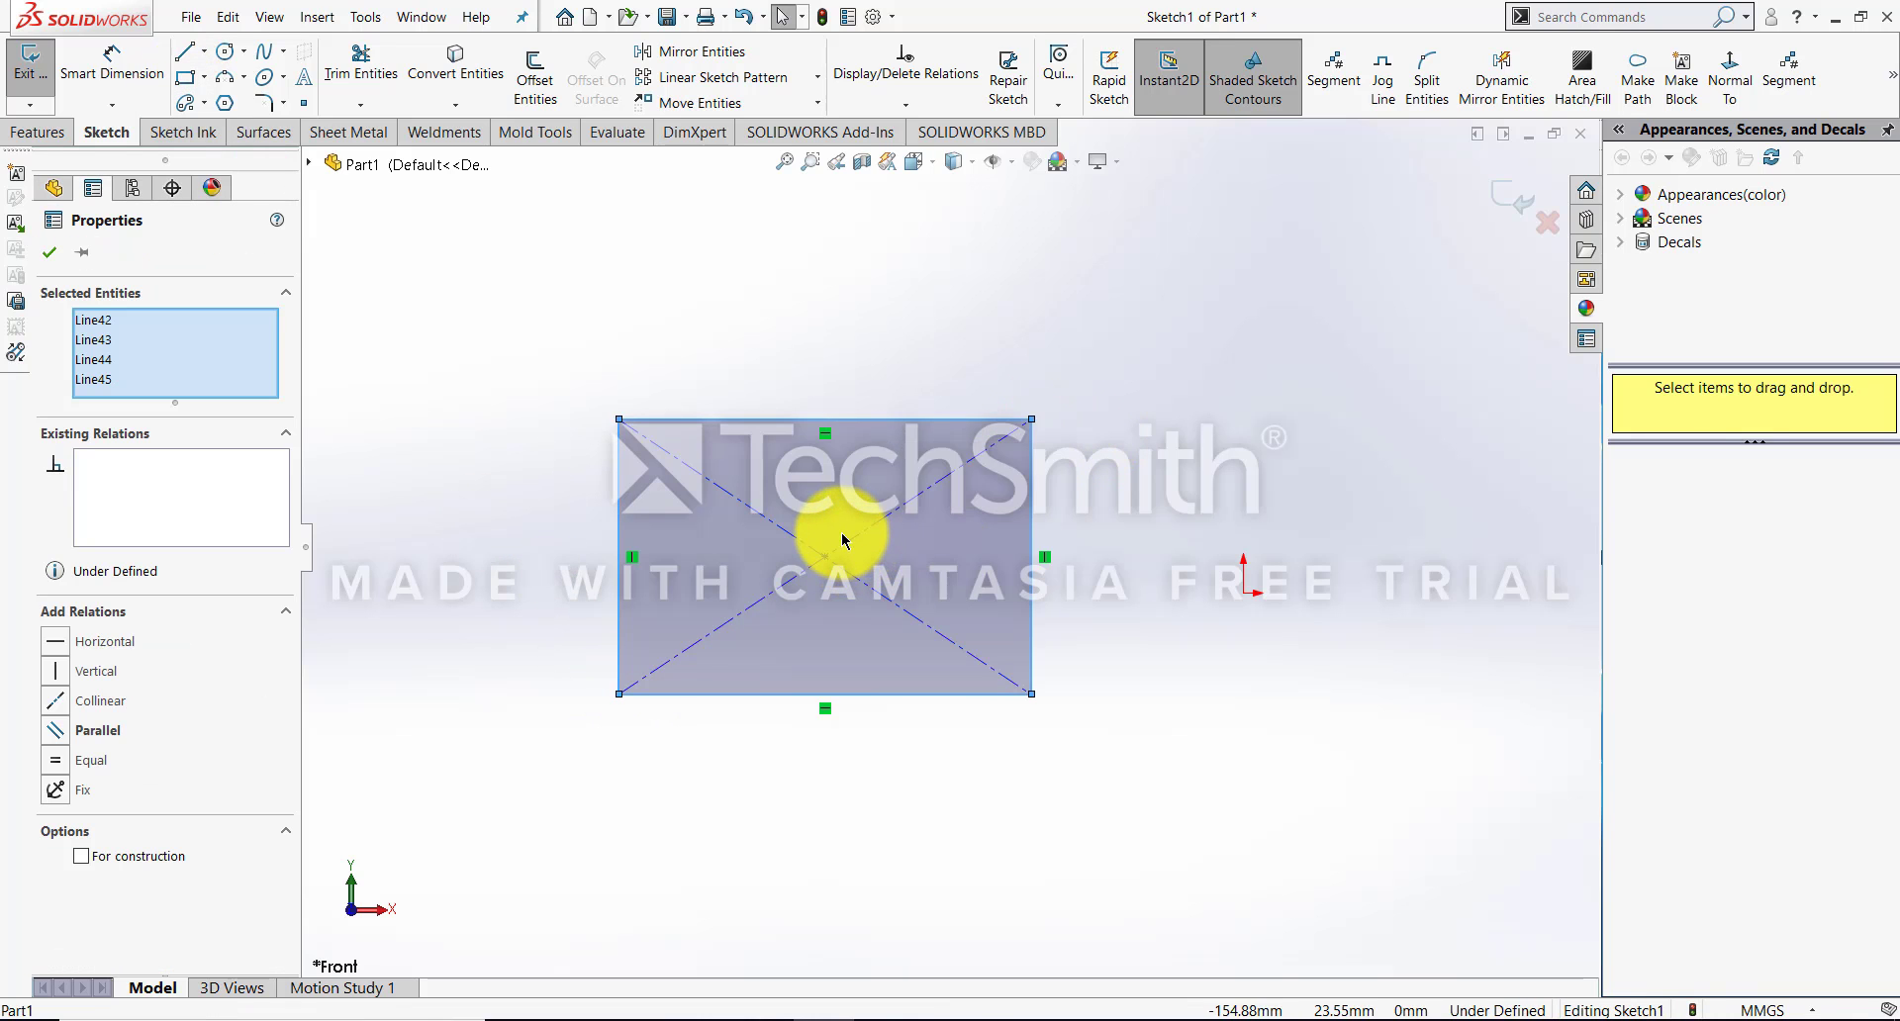
pyautogui.click(1088, 559)
pyautogui.click(907, 505)
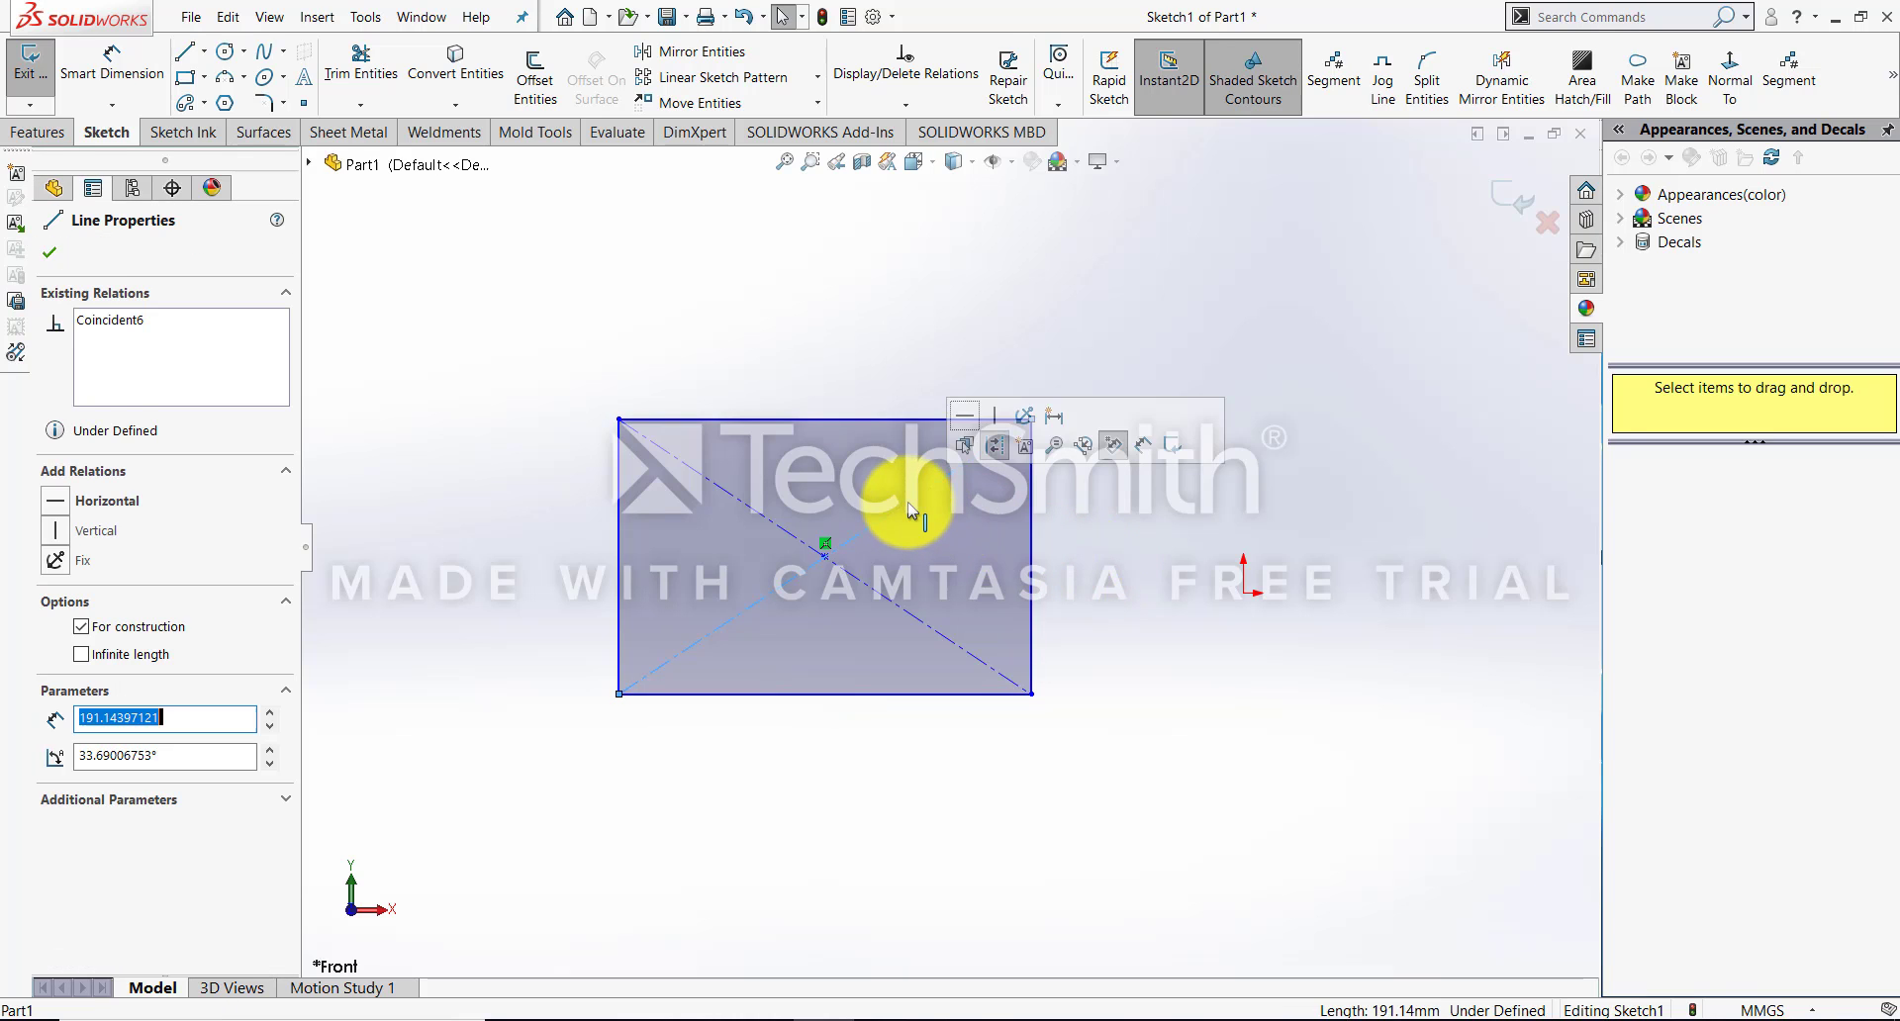
pyautogui.press('Escape')
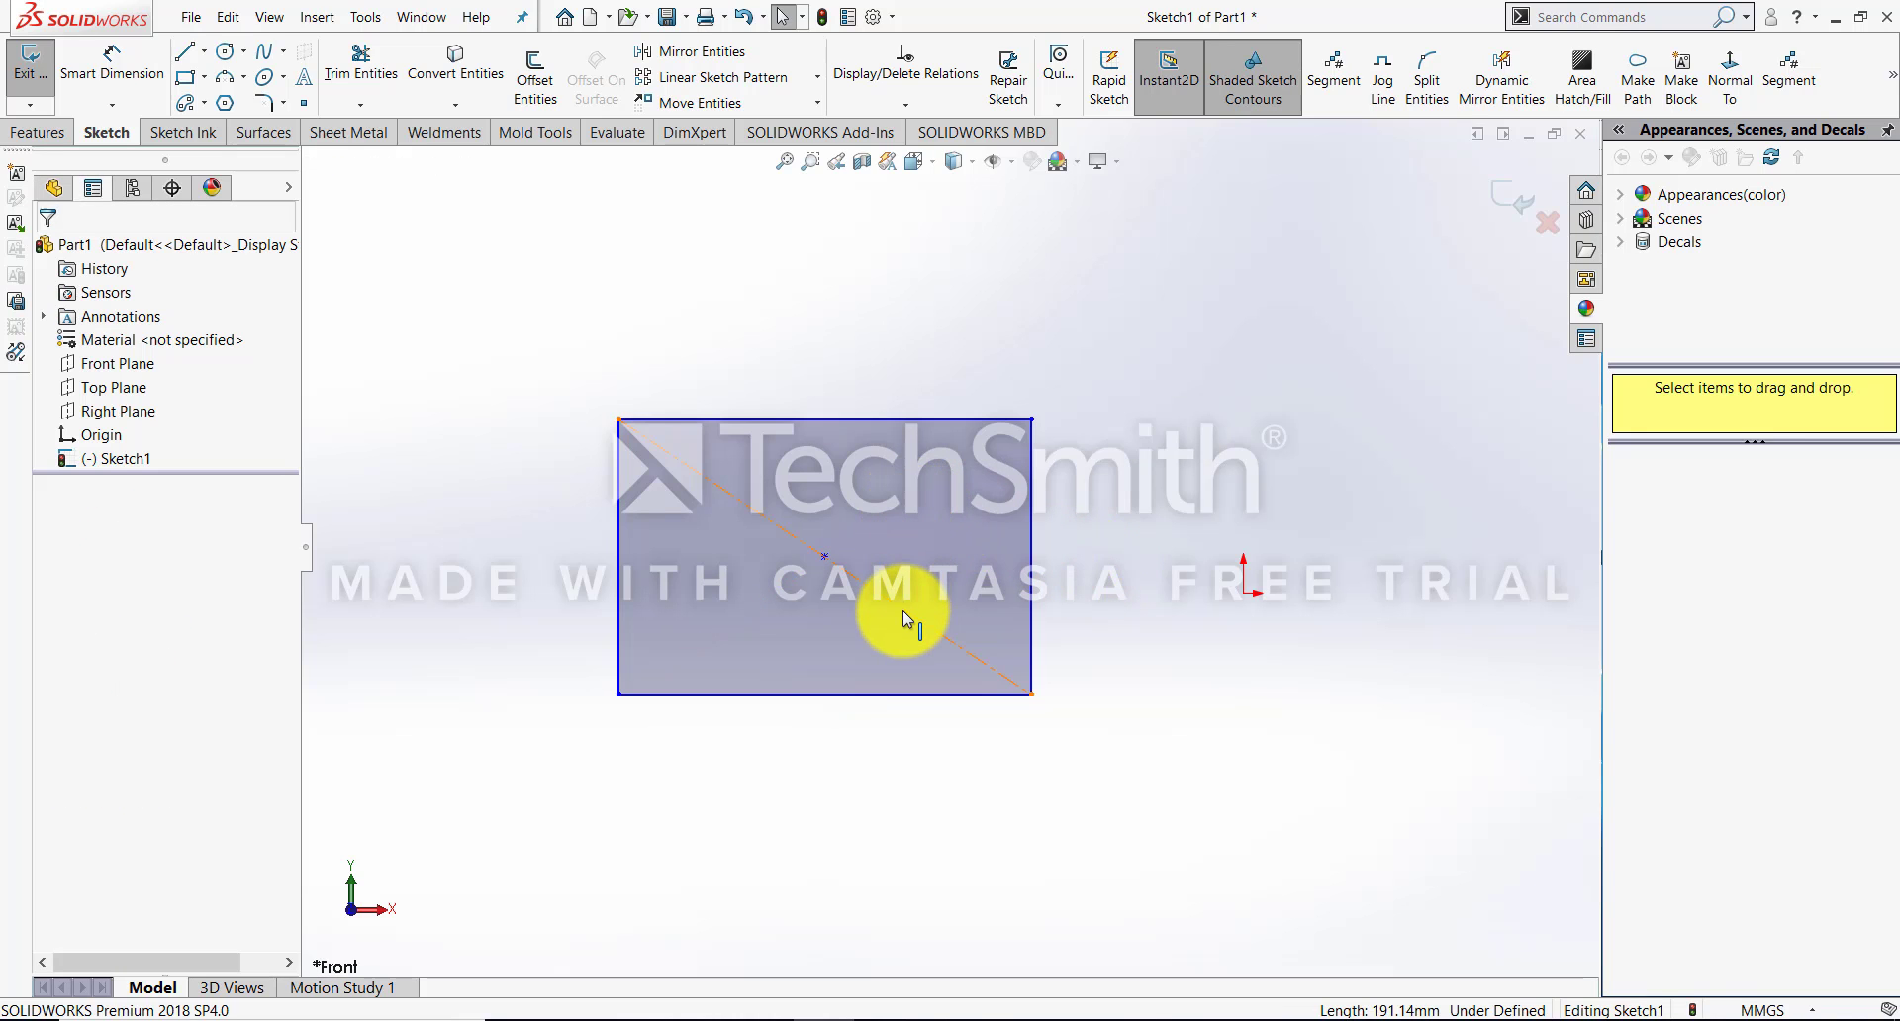
pyautogui.click(902, 612)
pyautogui.press('Delete')
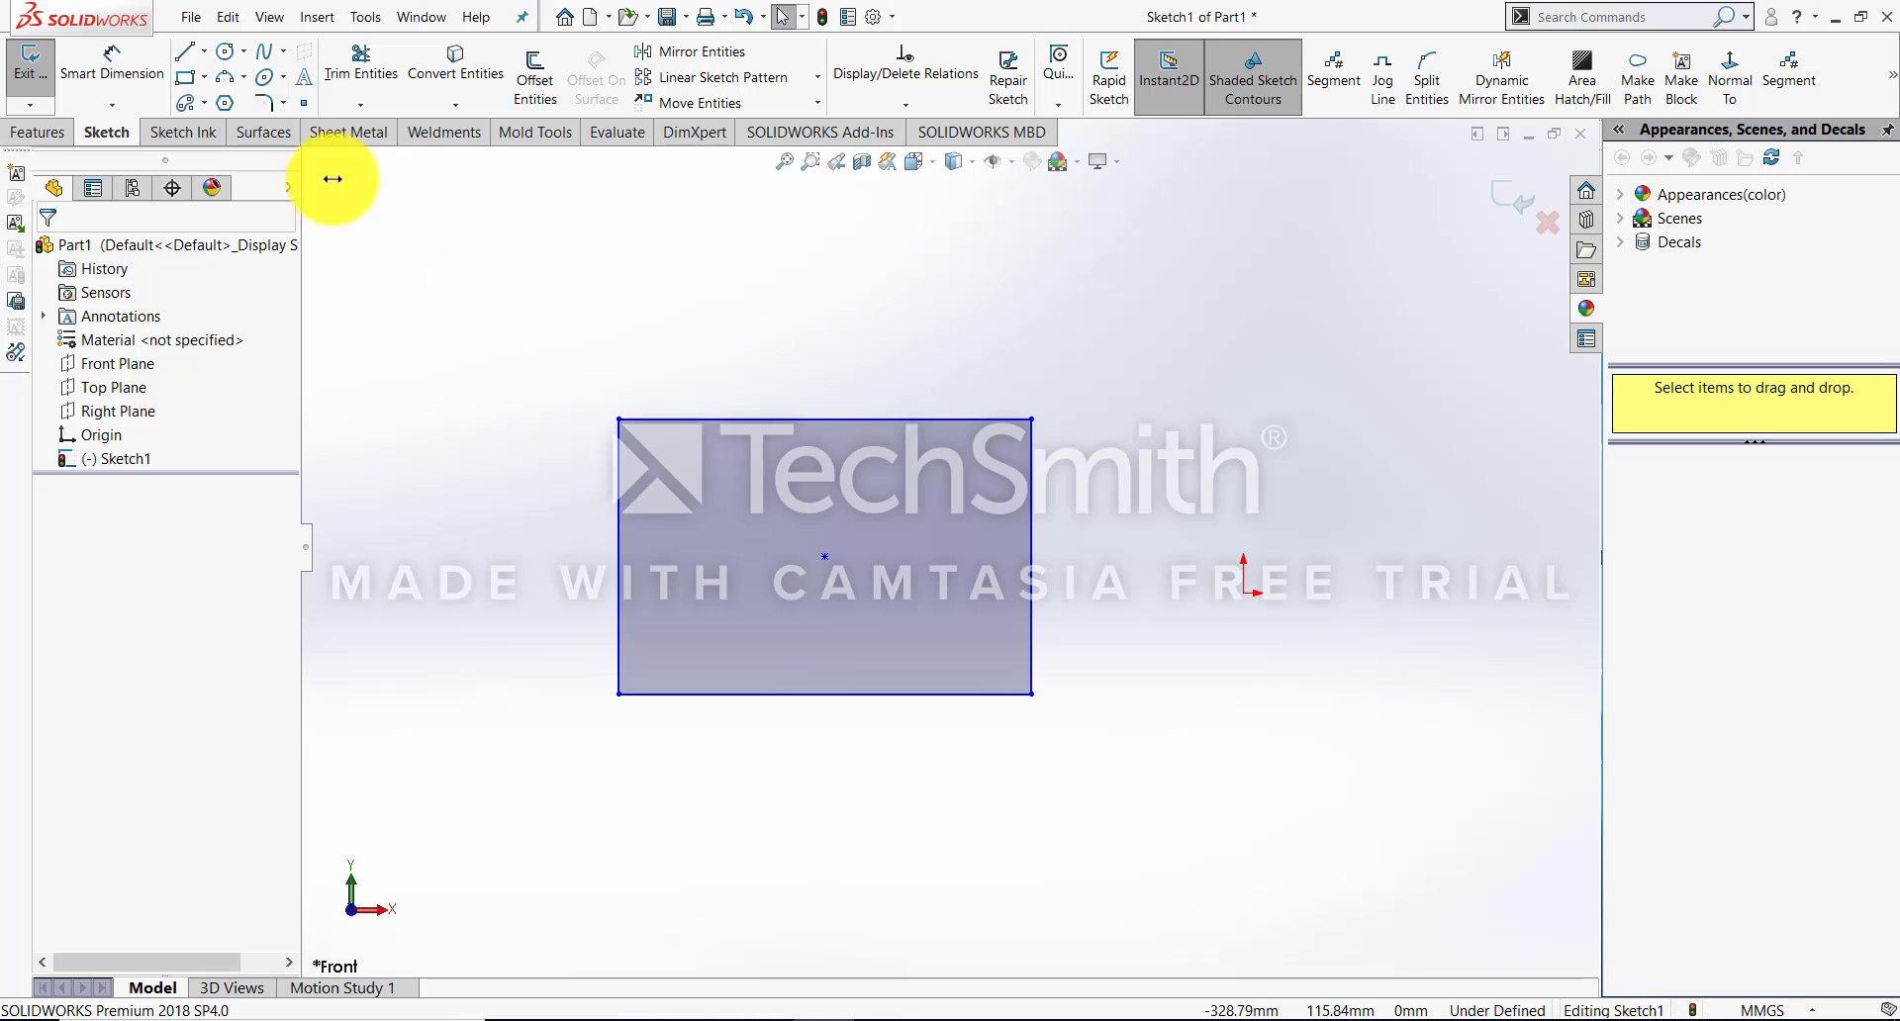
# Fillet the rectangle's upper-left corner with a 30 mm radius, keeping constrained corners and dimensioning each fillet
pyautogui.click(282, 103)
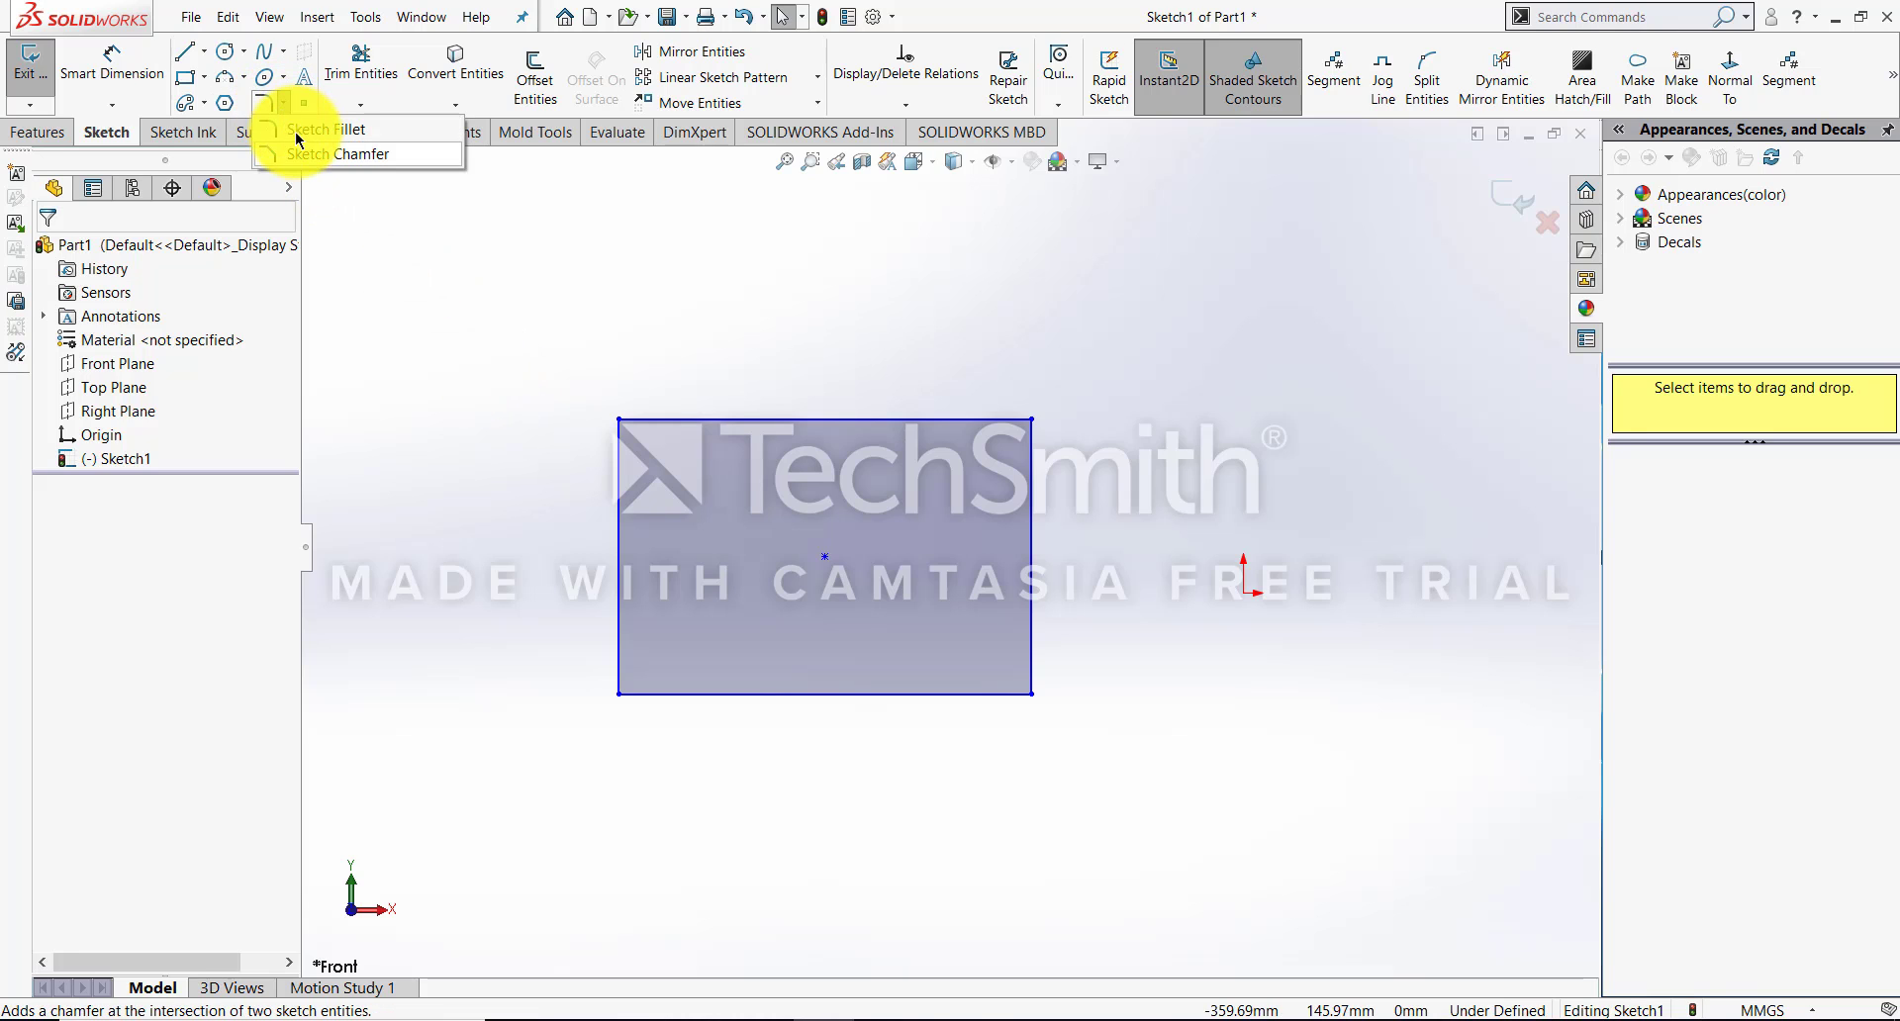
pyautogui.click(297, 122)
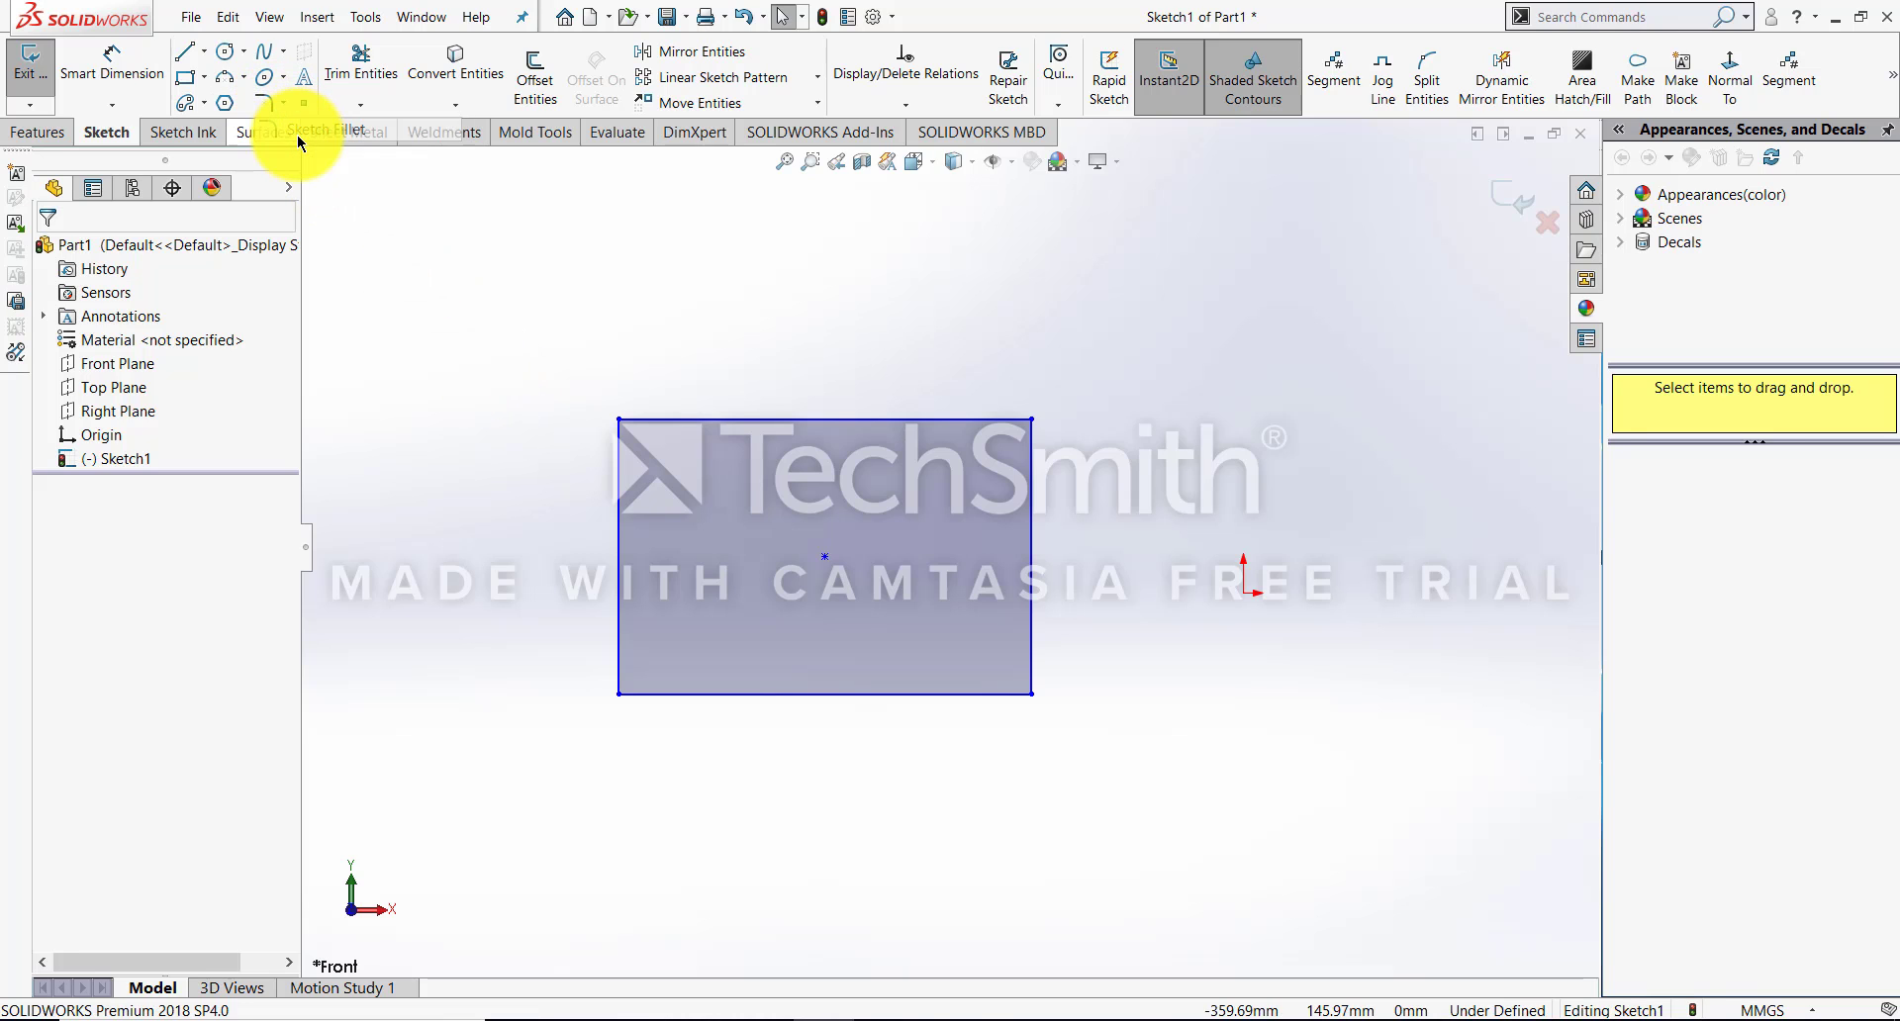
pyautogui.click(620, 421)
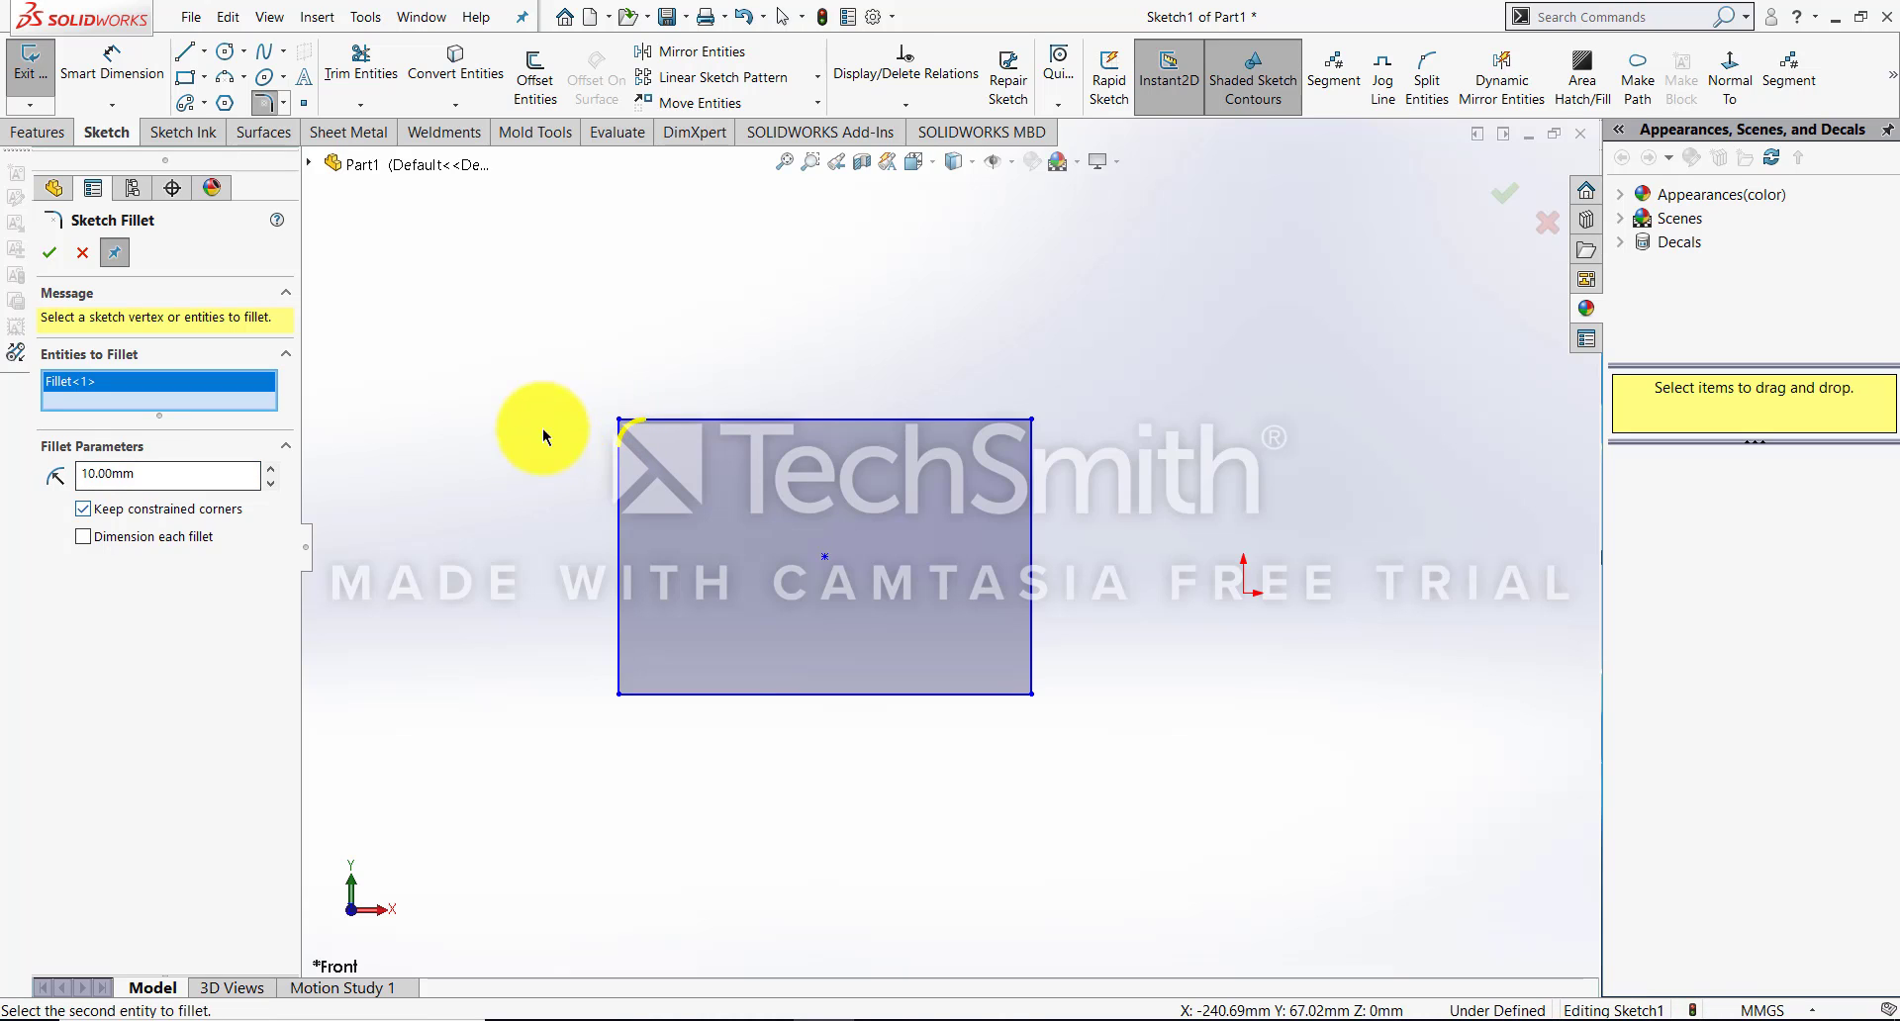
pyautogui.click(271, 472)
pyautogui.click(271, 472)
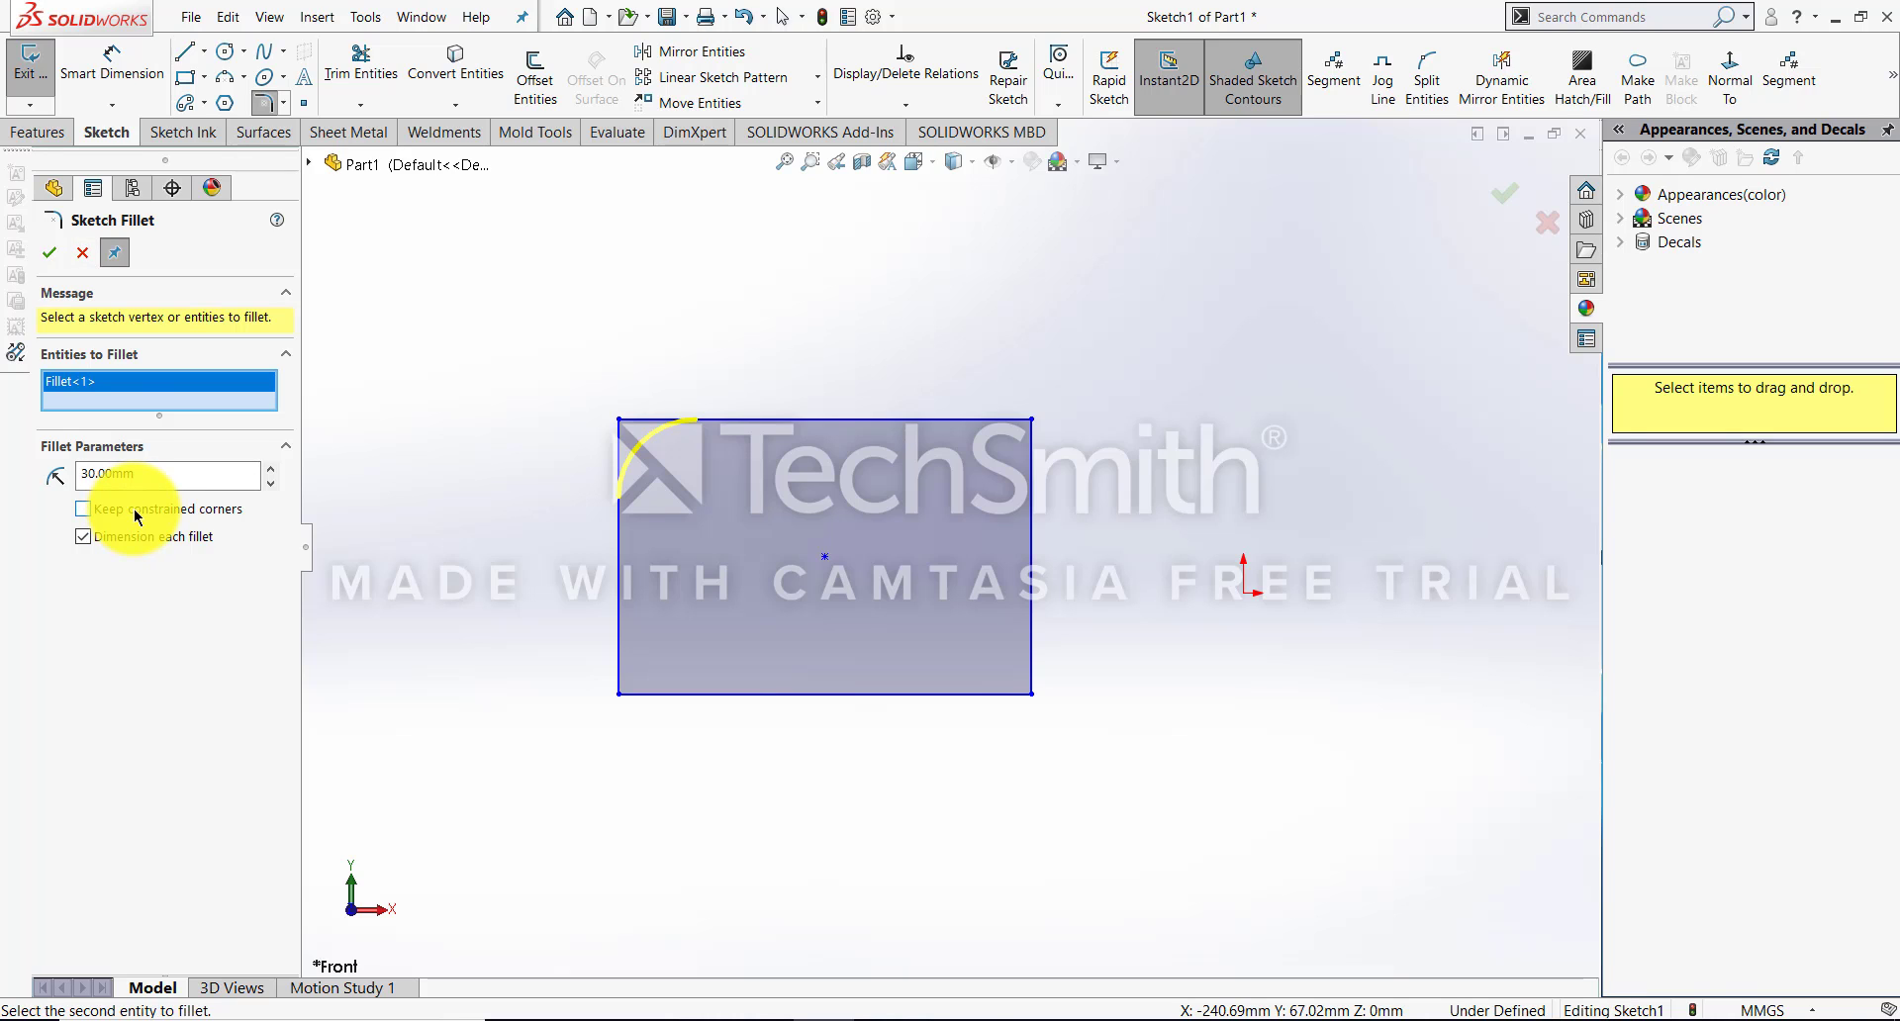
pyautogui.click(137, 516)
pyautogui.click(51, 258)
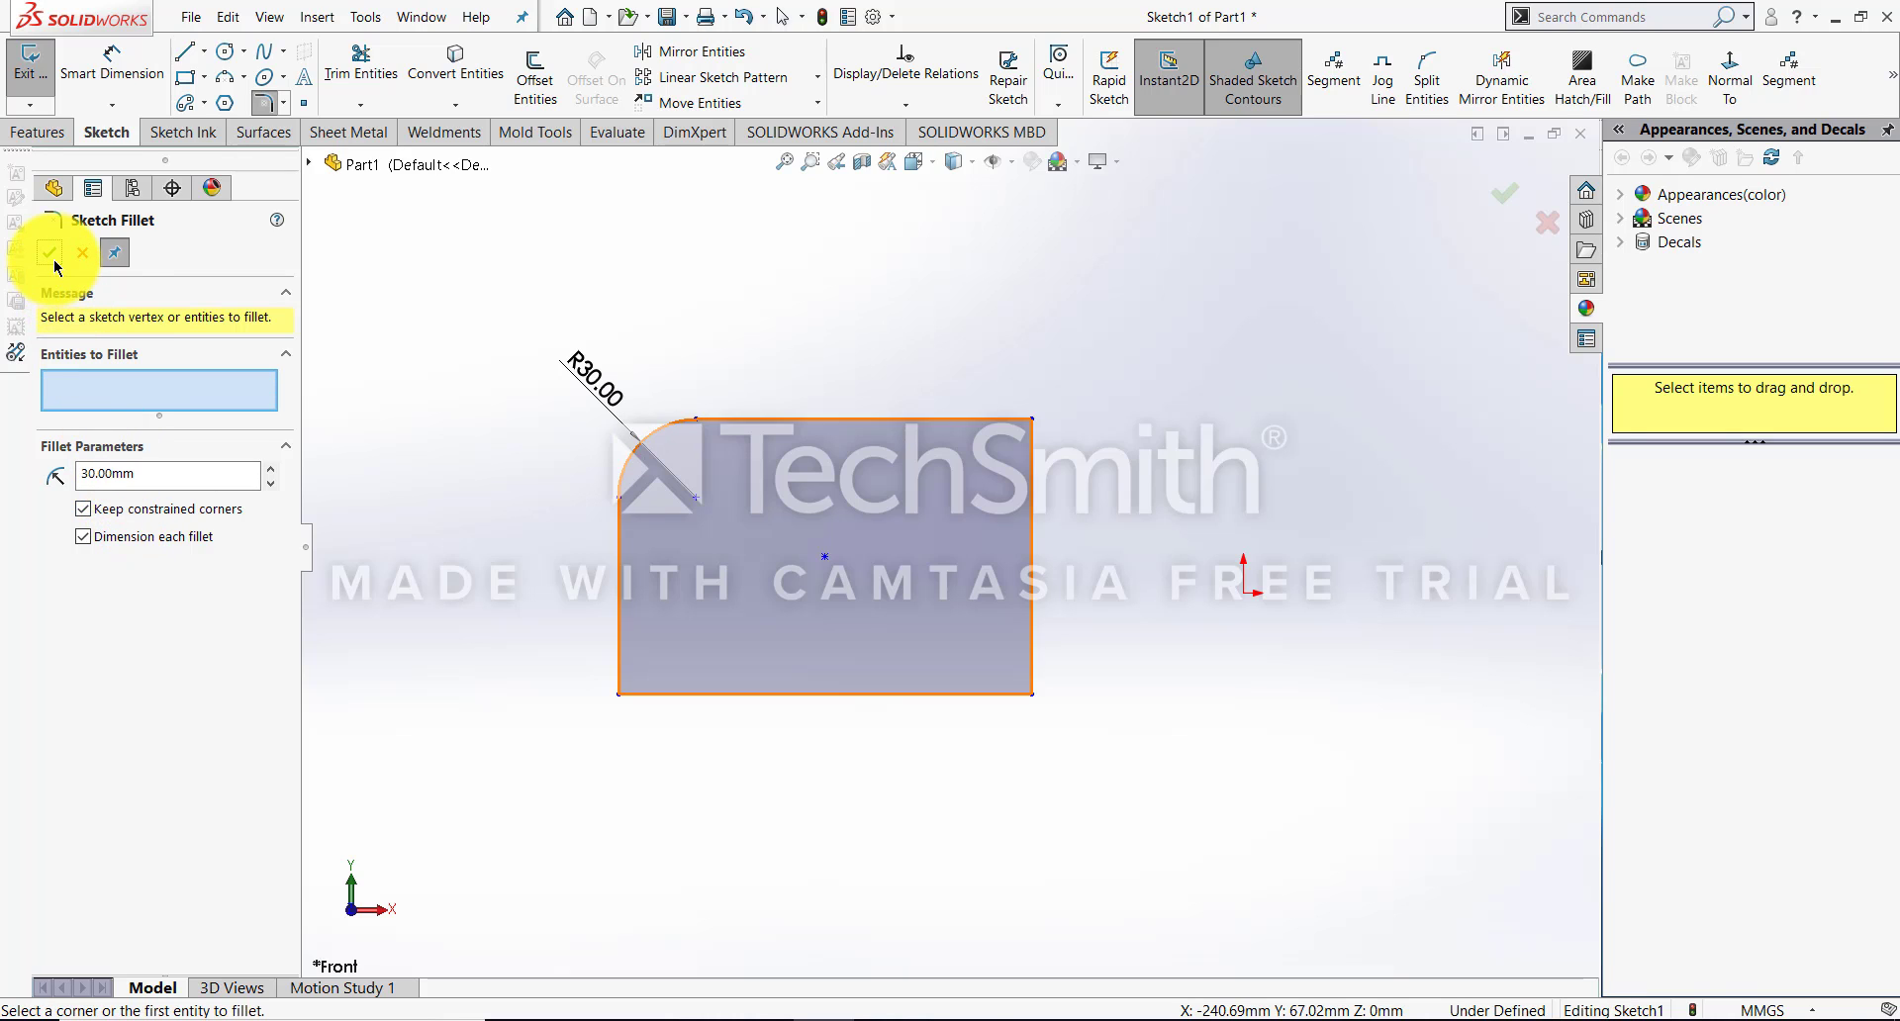
# Apply 30 mm fillets to the rectangle's remaining three corners and finish the Sketch Fillet command
pyautogui.click(1031, 693)
pyautogui.click(621, 692)
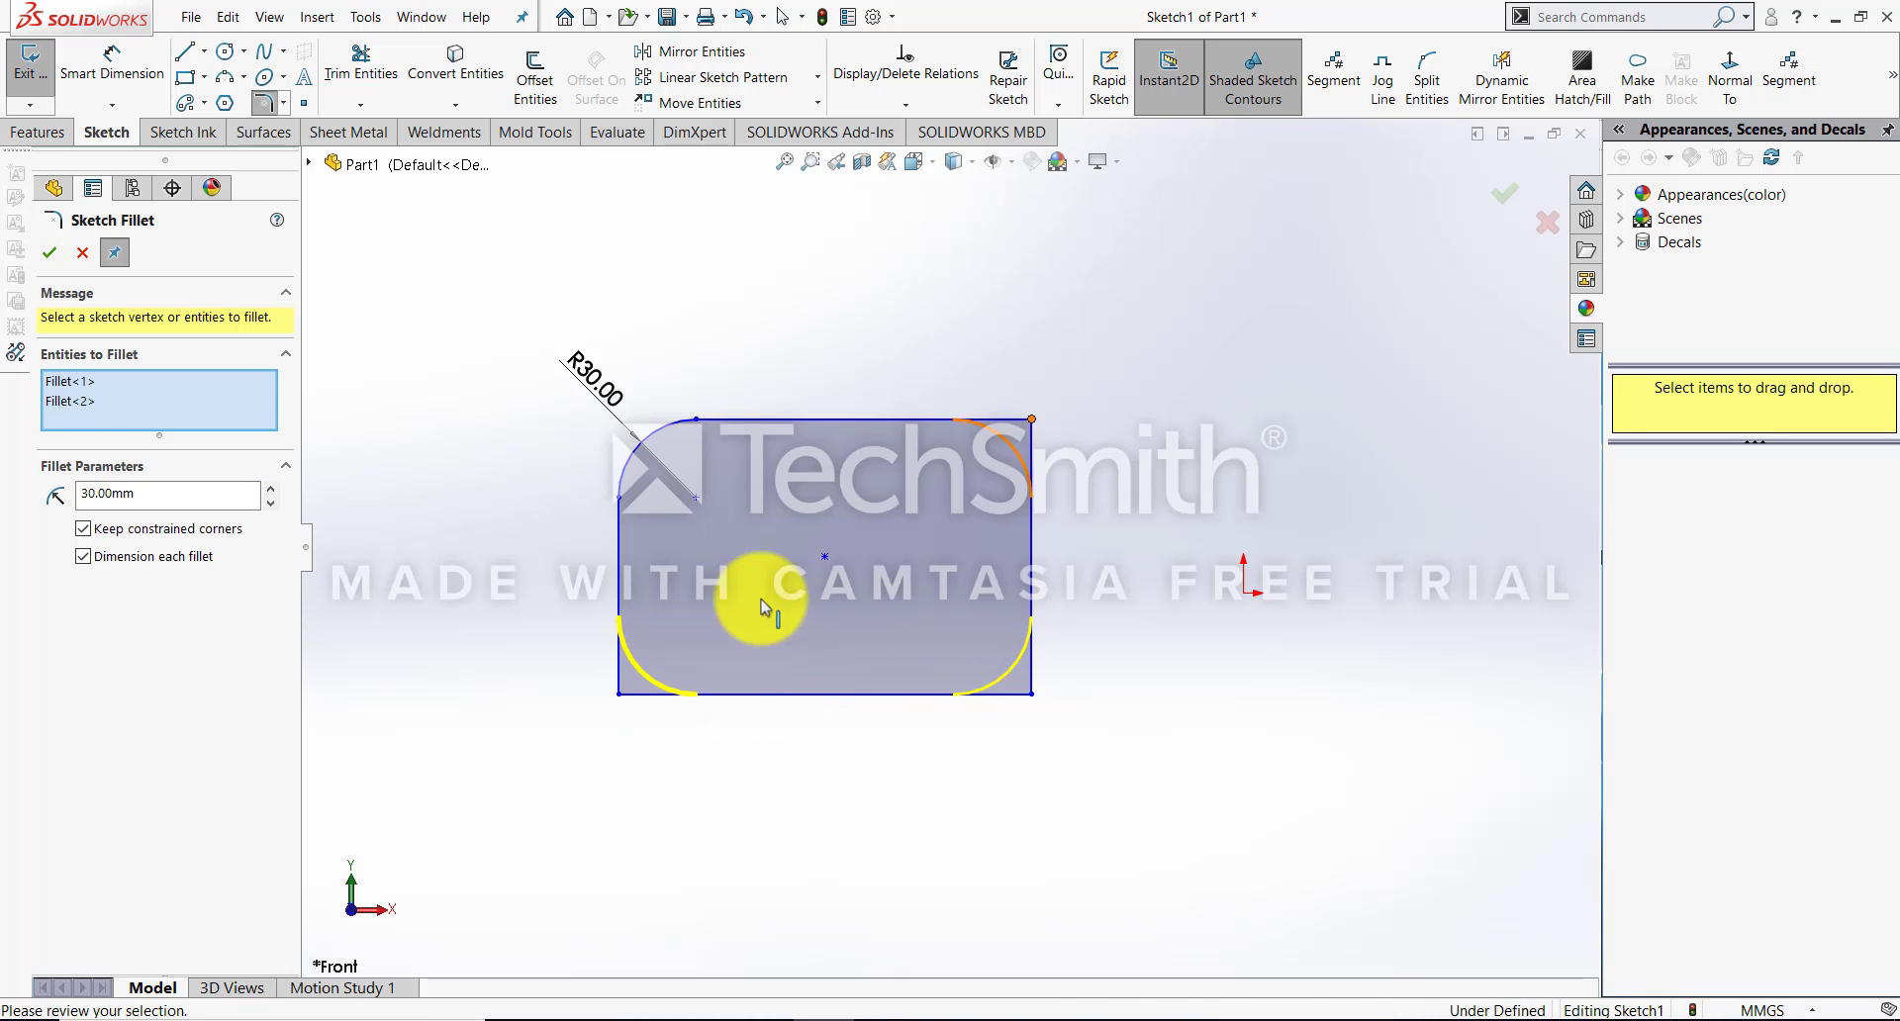
pyautogui.click(1032, 420)
pyautogui.click(62, 260)
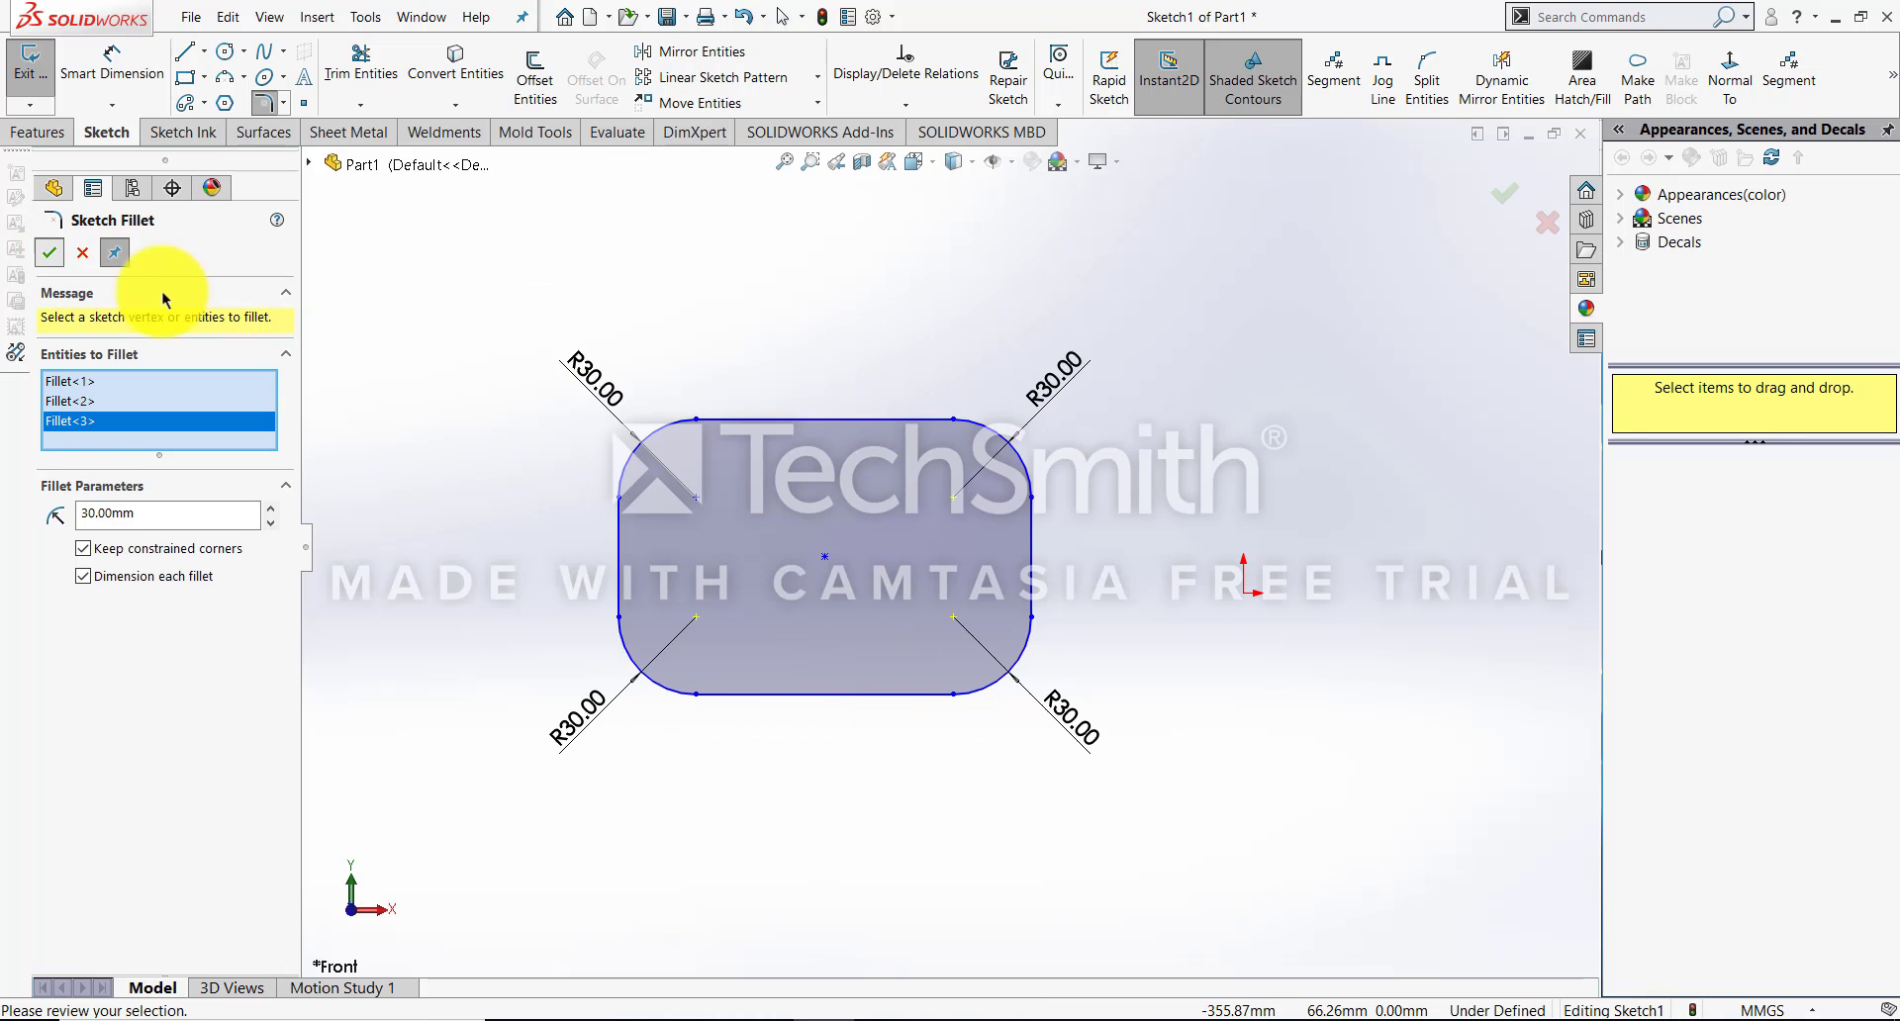
pyautogui.click(49, 252)
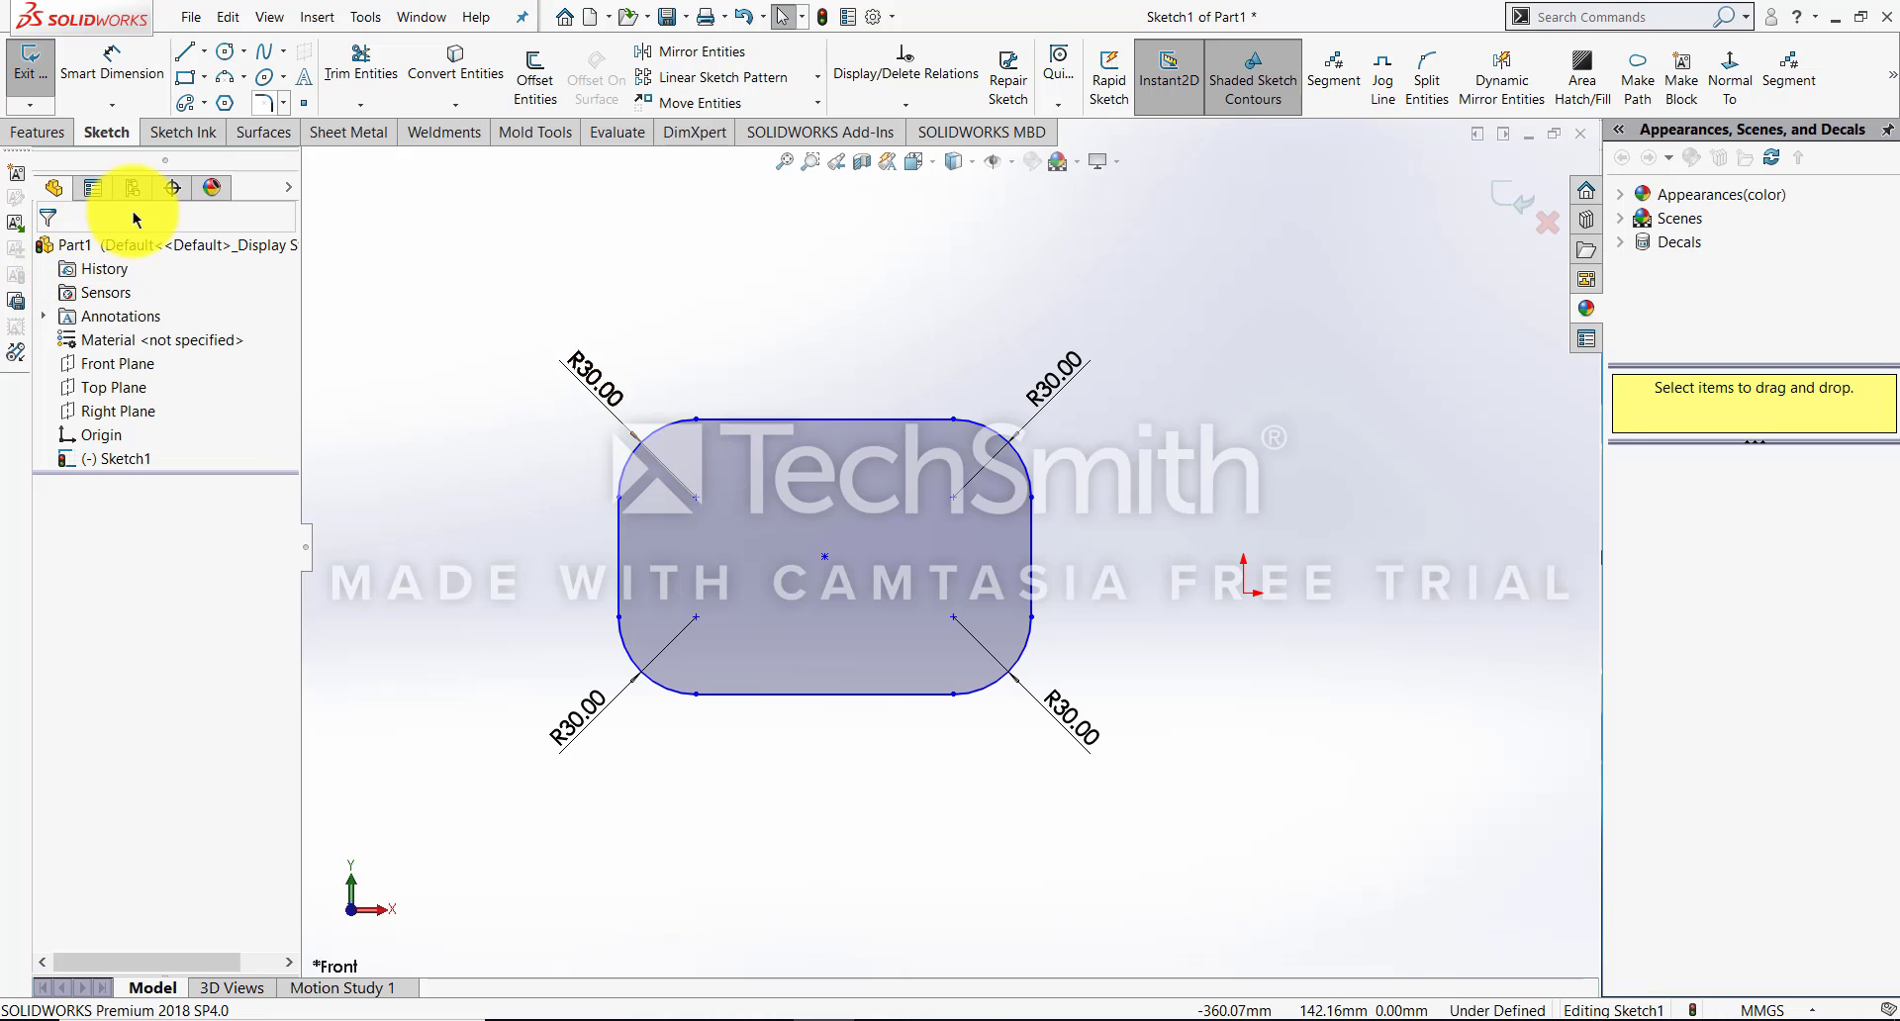
# Sketch a second corner rectangle to the right of the origin with construction lines from its midpoints
pyautogui.click(284, 105)
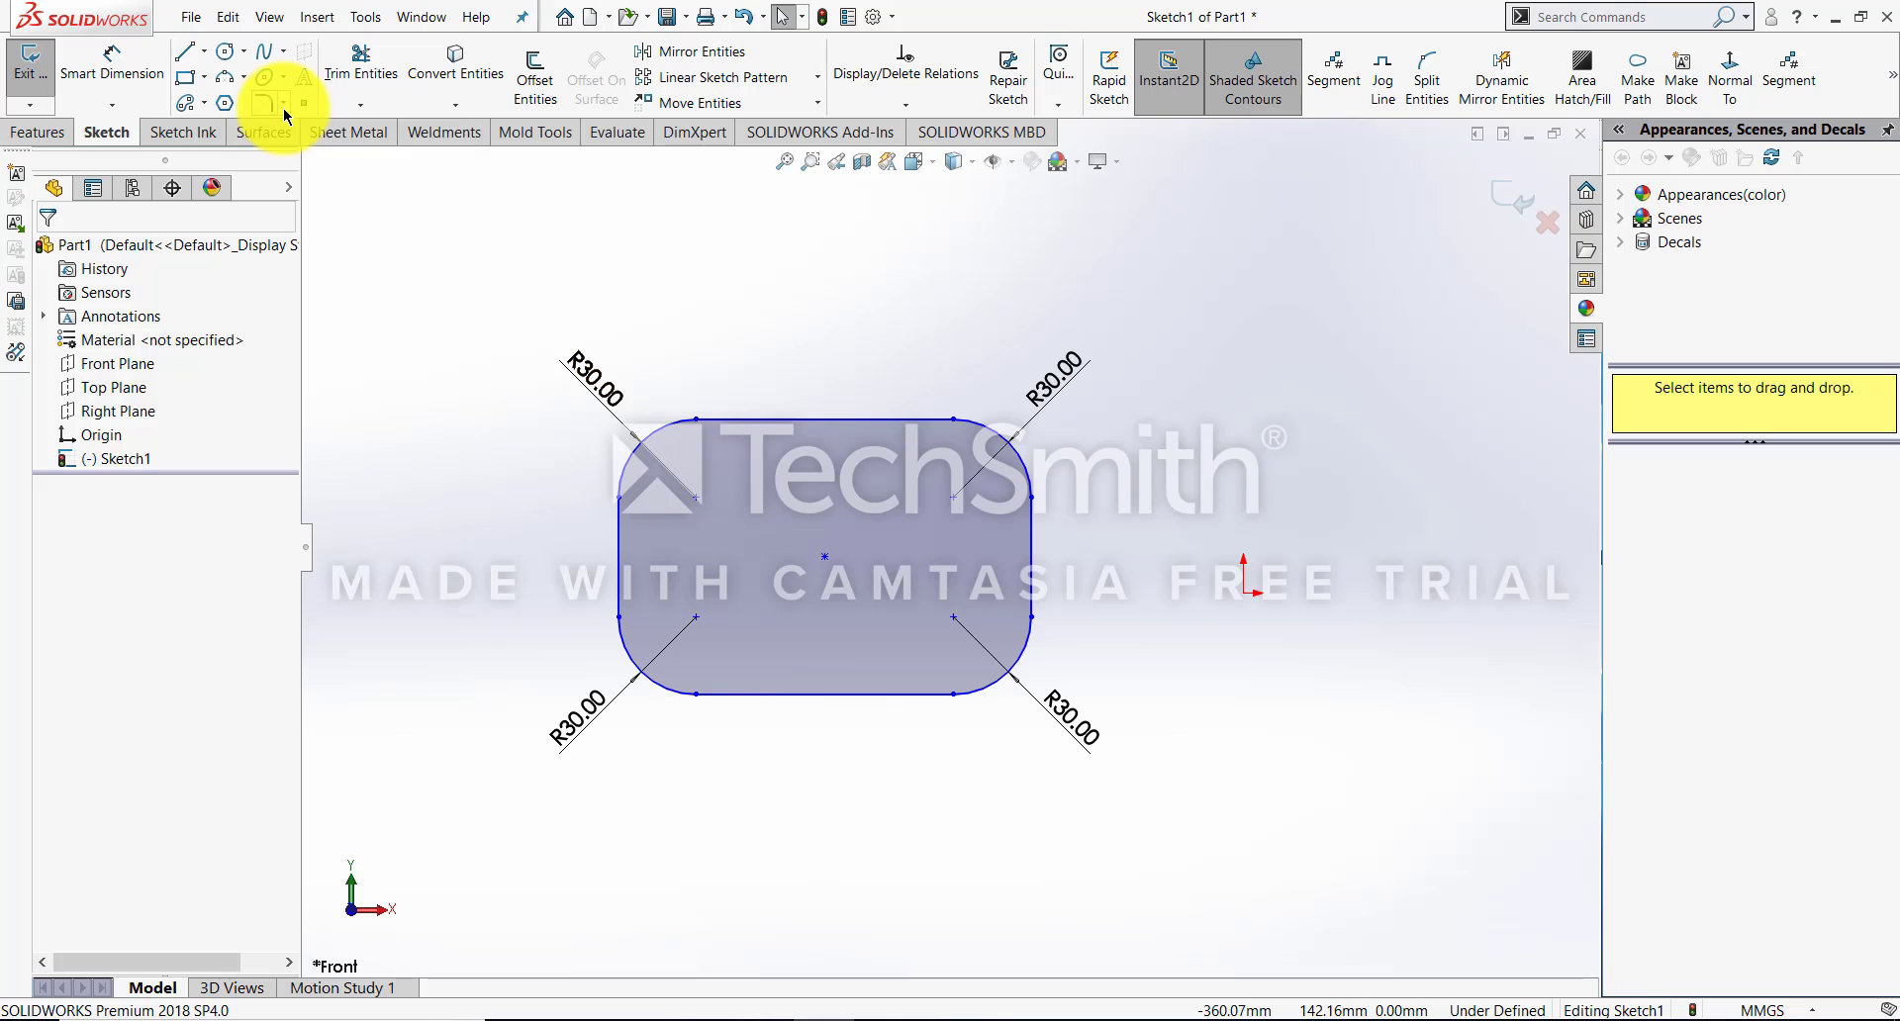
pyautogui.click(191, 80)
pyautogui.click(195, 88)
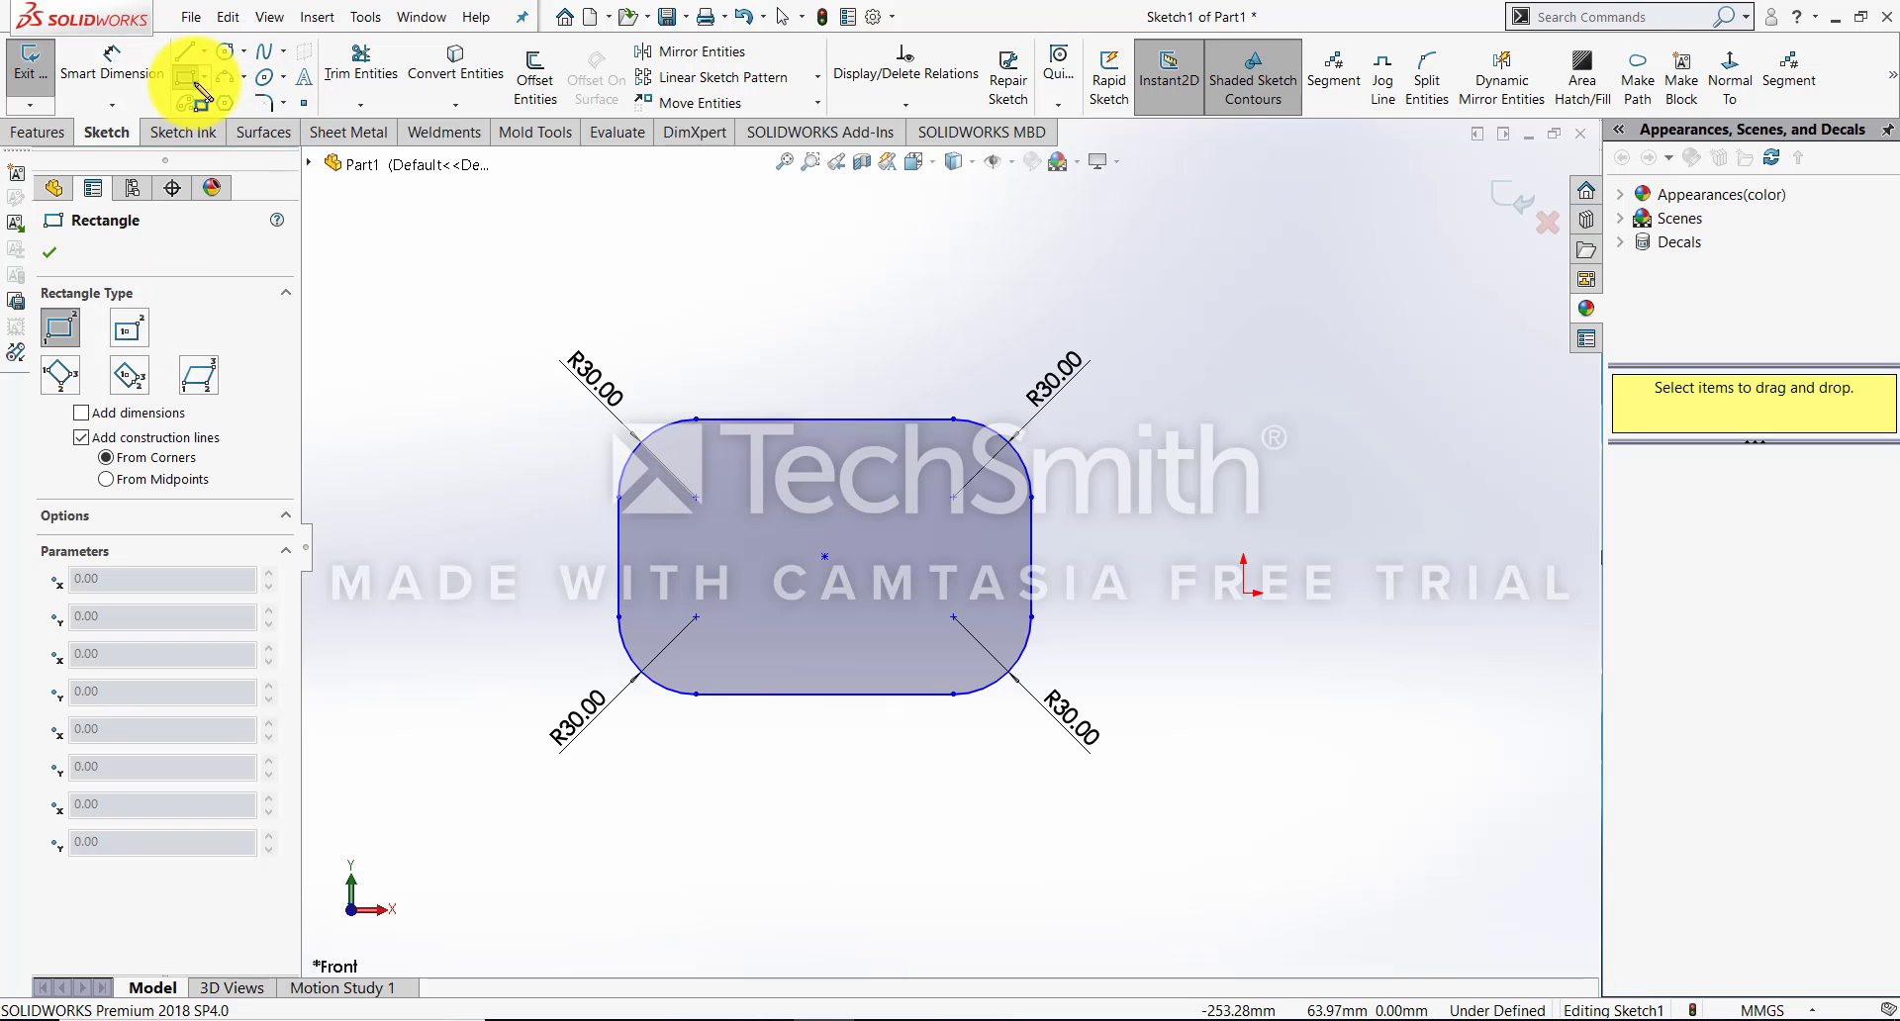
pyautogui.scroll(3, 195, 87)
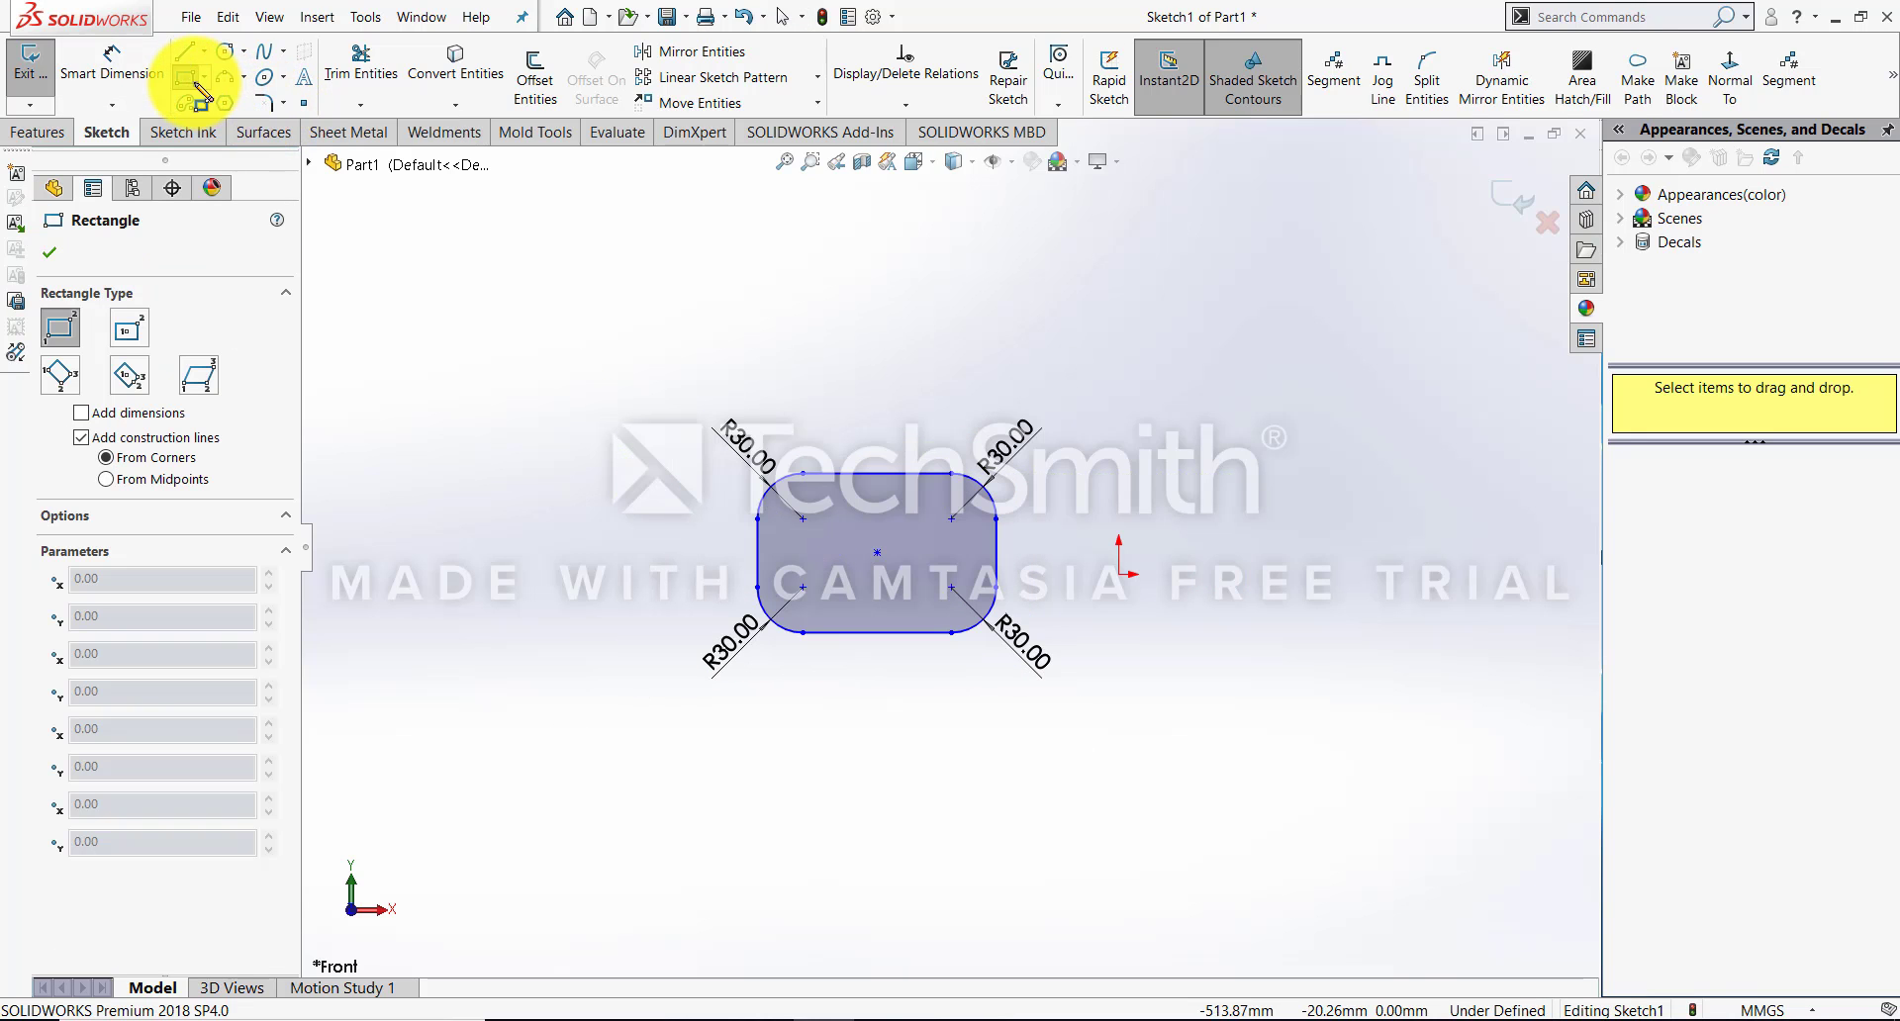
pyautogui.scroll(3, 195, 85)
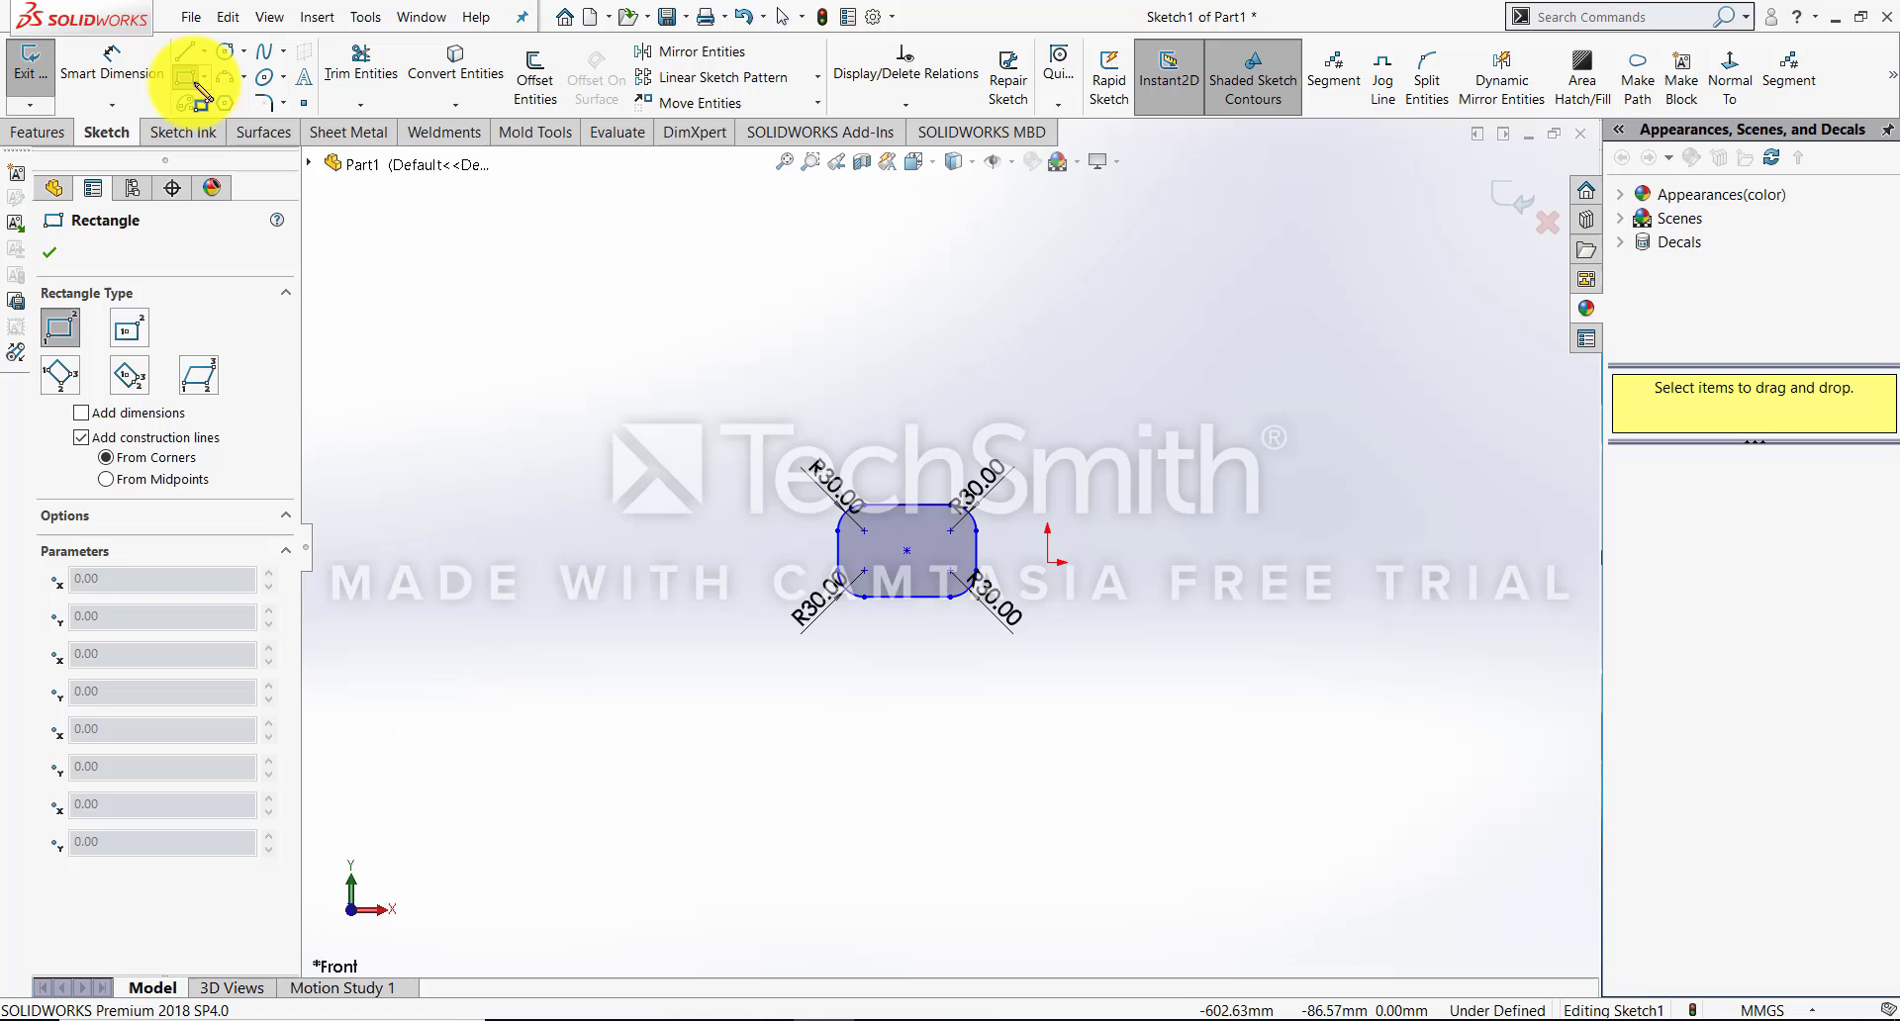
pyautogui.click(196, 477)
pyautogui.click(880, 577)
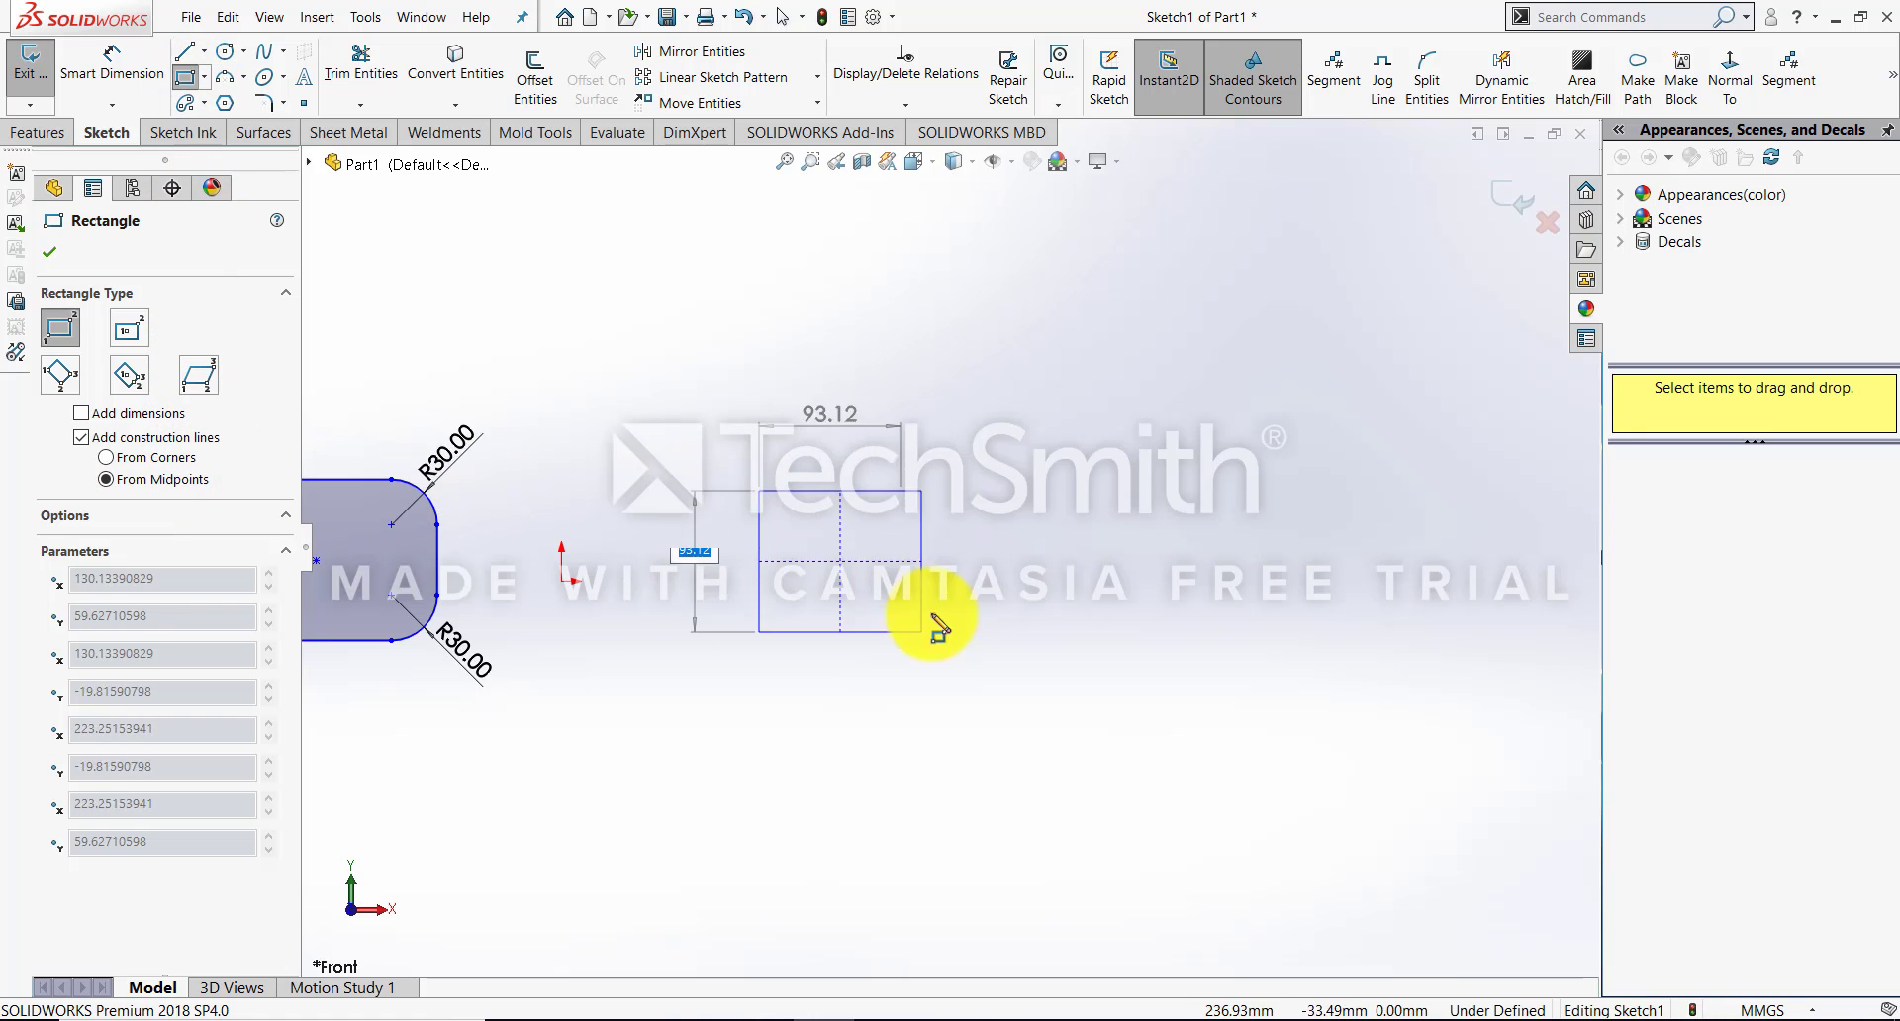
pyautogui.click(1002, 664)
pyautogui.rightClick(1067, 657)
pyautogui.click(1122, 663)
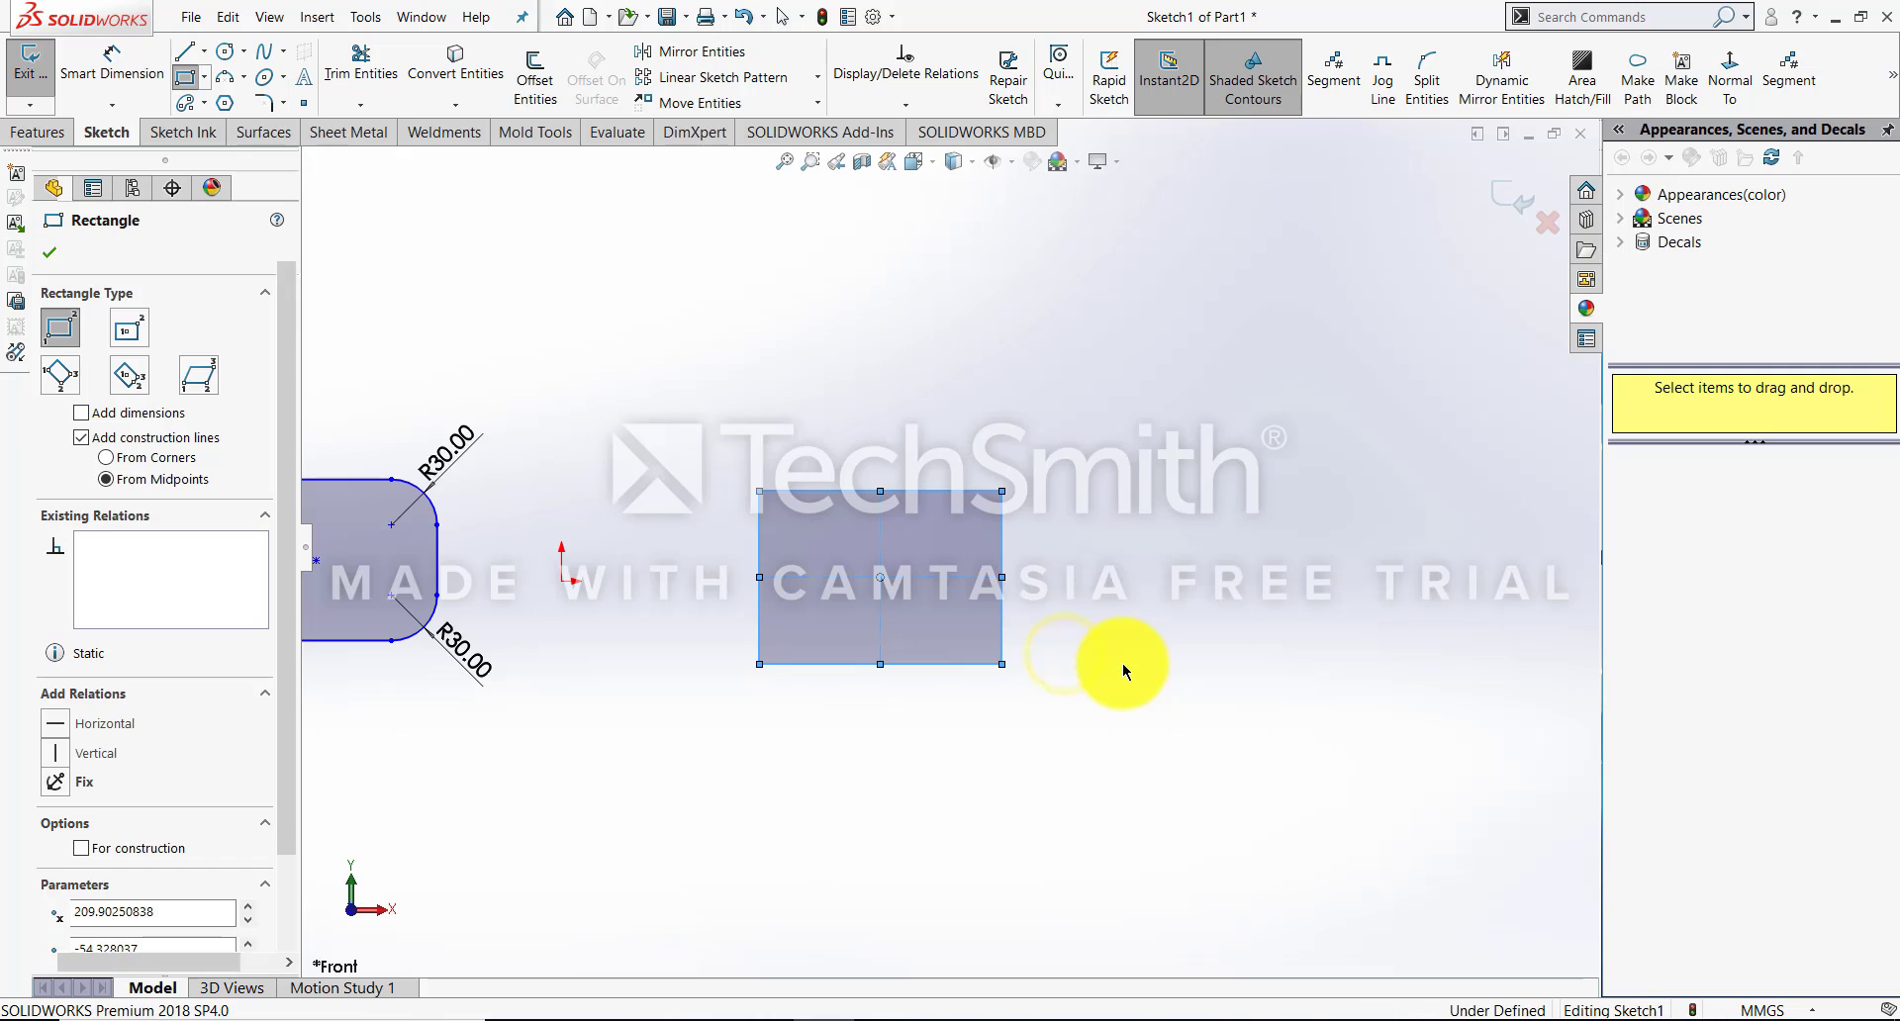
# Try a 10 mm equal-distance chamfer on the new rectangle's upper-left corner, and delete that rectangle with its construction lines
pyautogui.click(283, 102)
pyautogui.click(299, 152)
pyautogui.click(759, 491)
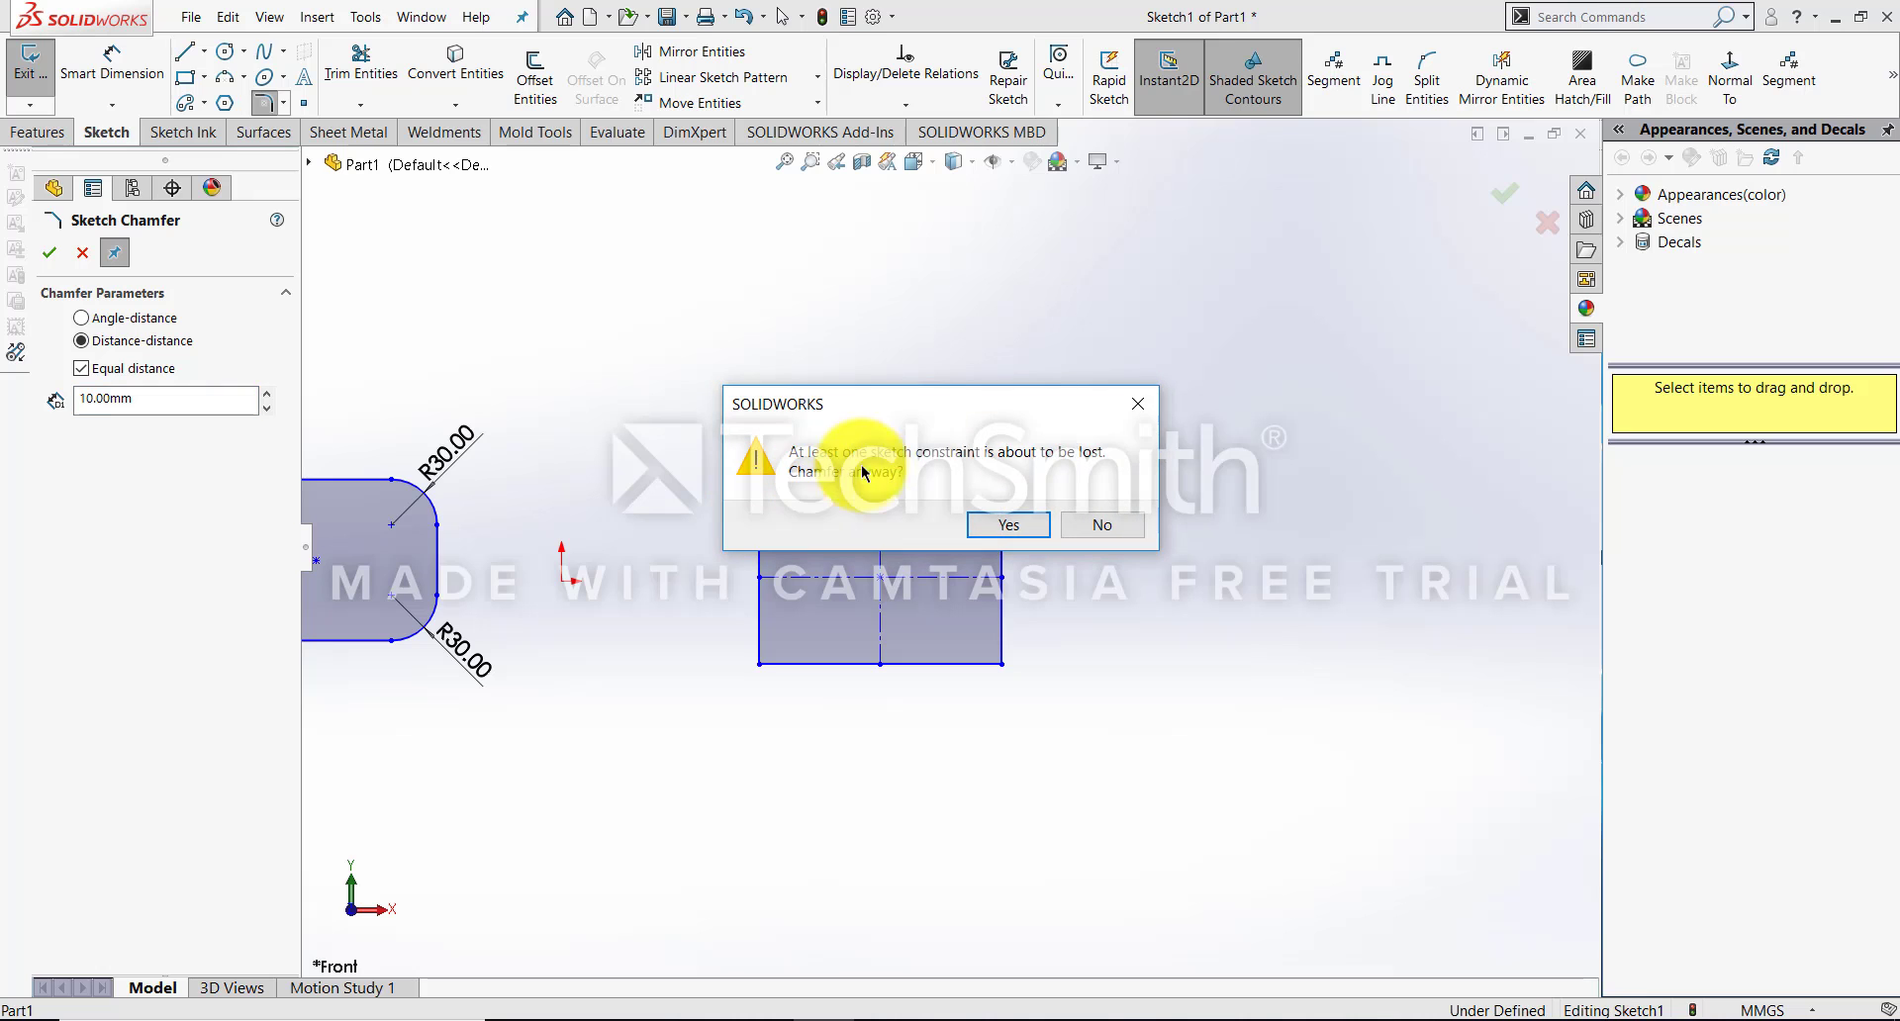
pyautogui.click(1138, 404)
pyautogui.scroll(1, 1064, 441)
pyautogui.rightClick(1045, 458)
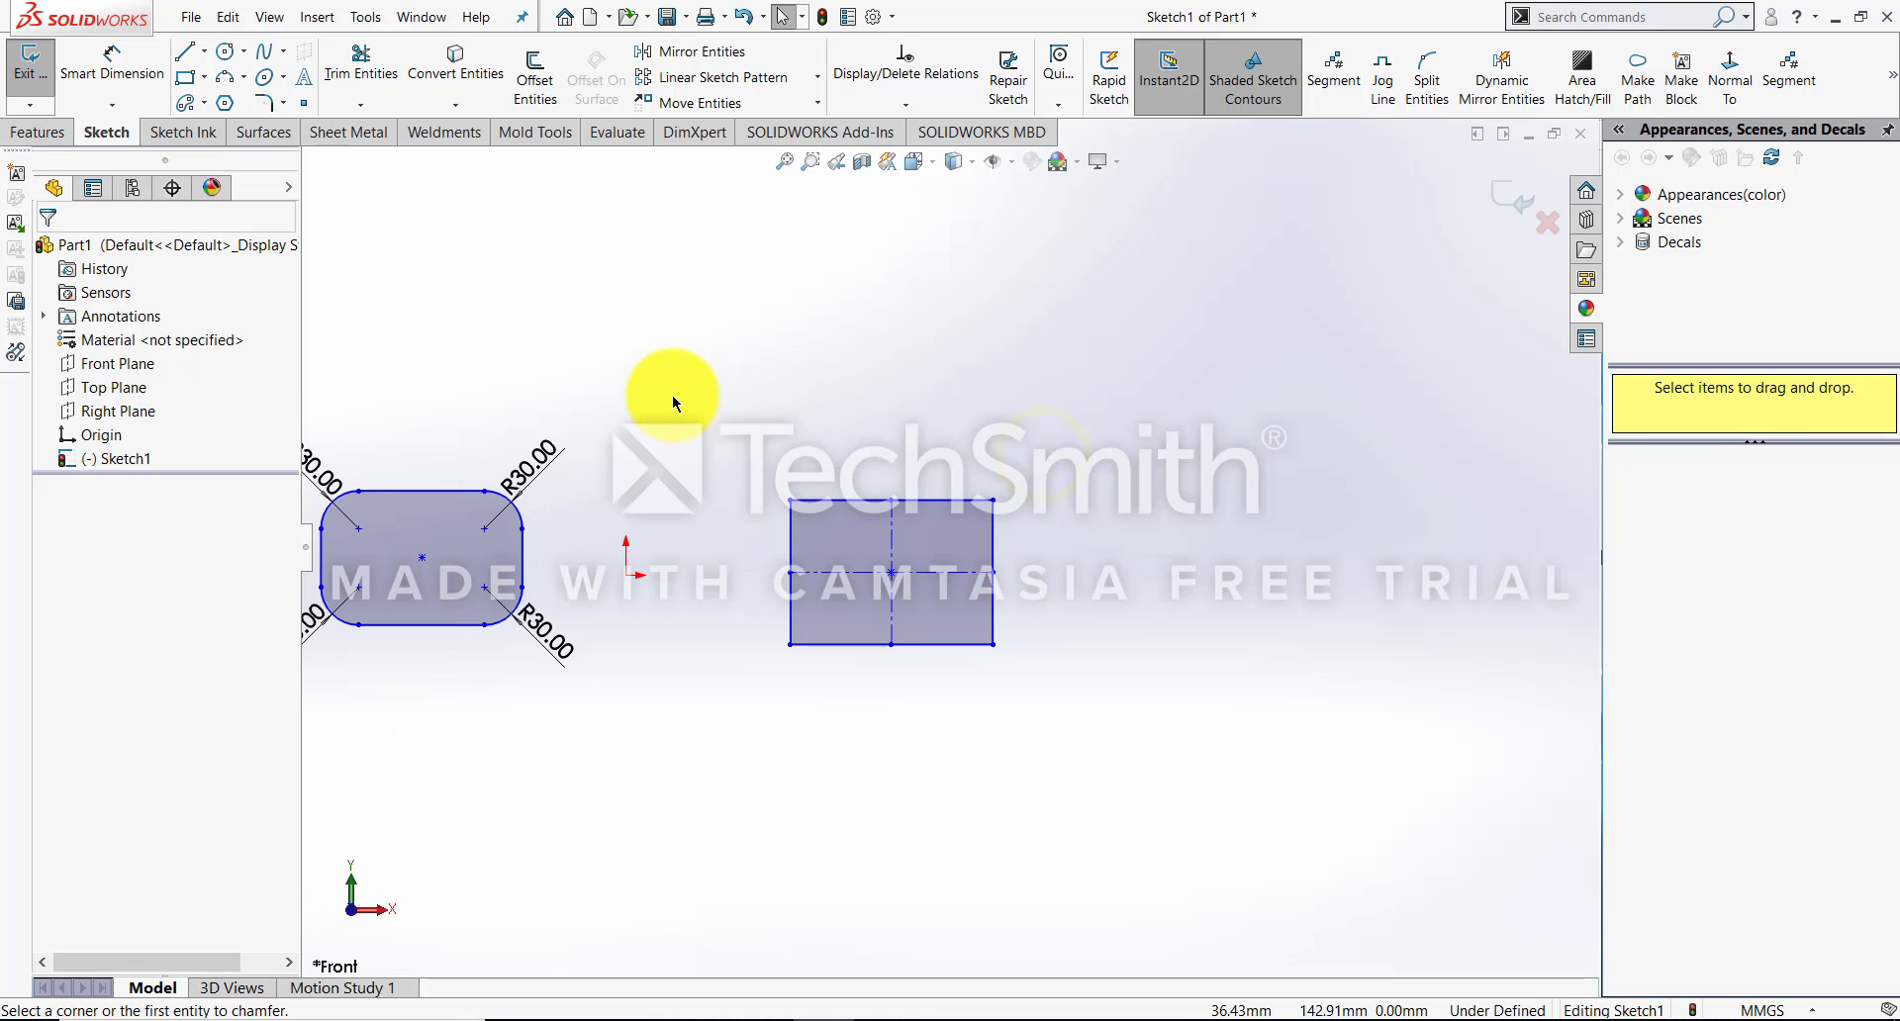
pyautogui.moveTo(673, 395); pyautogui.dragTo(1071, 716)
pyautogui.press('Delete')
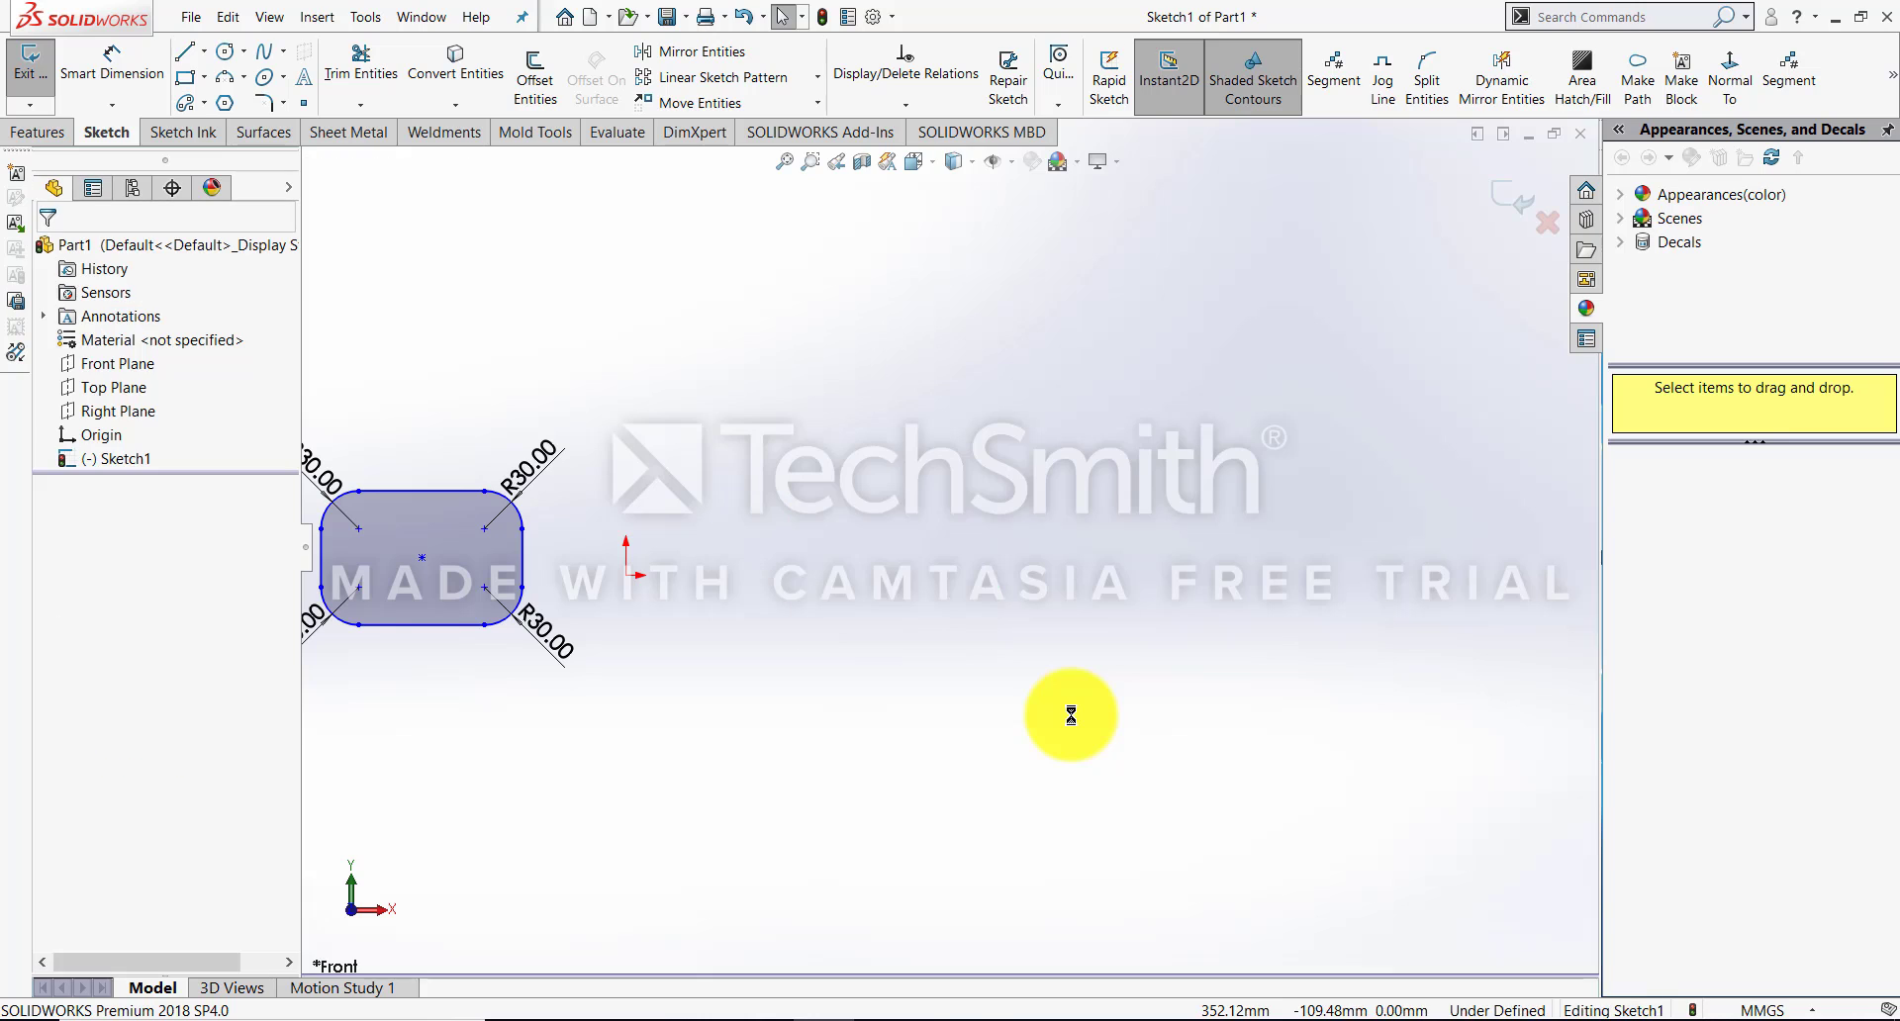
# Sketch a corner rectangle to the right of the origin with construction lines from its corners and a diagonal of about 293 mm
pyautogui.click(203, 78)
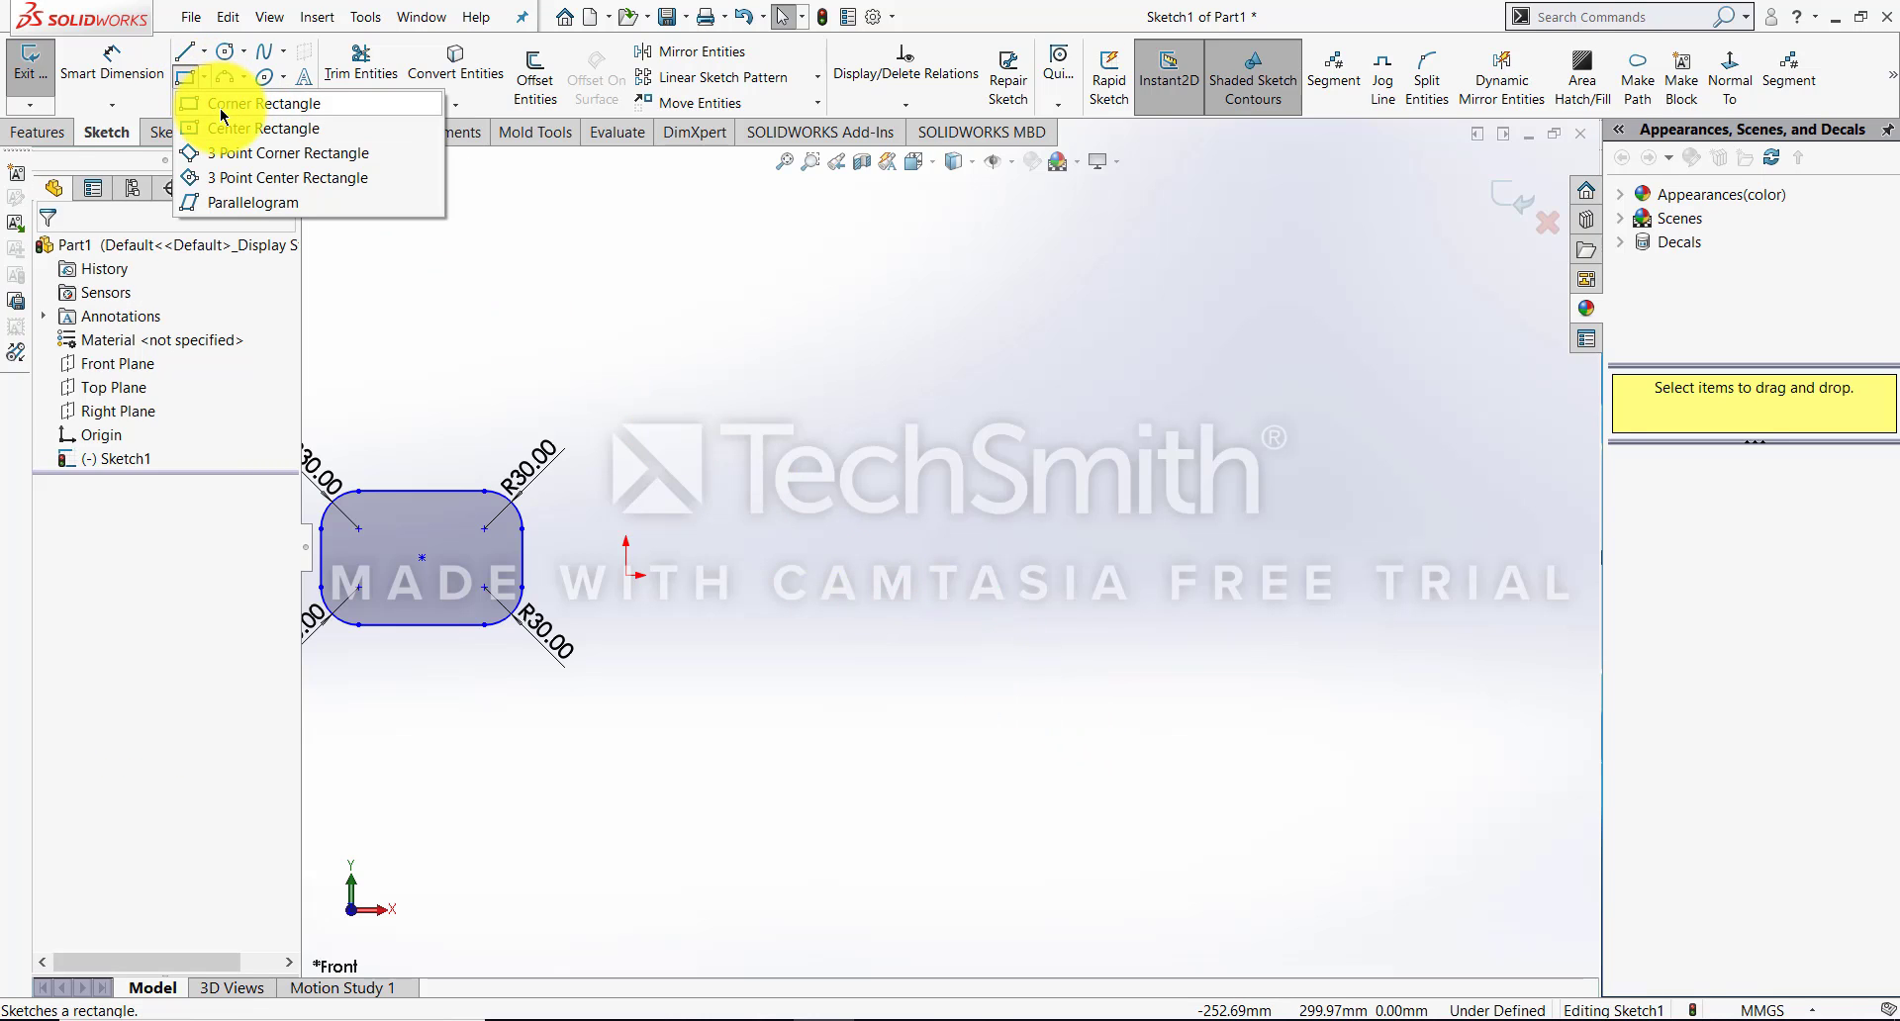
pyautogui.click(221, 106)
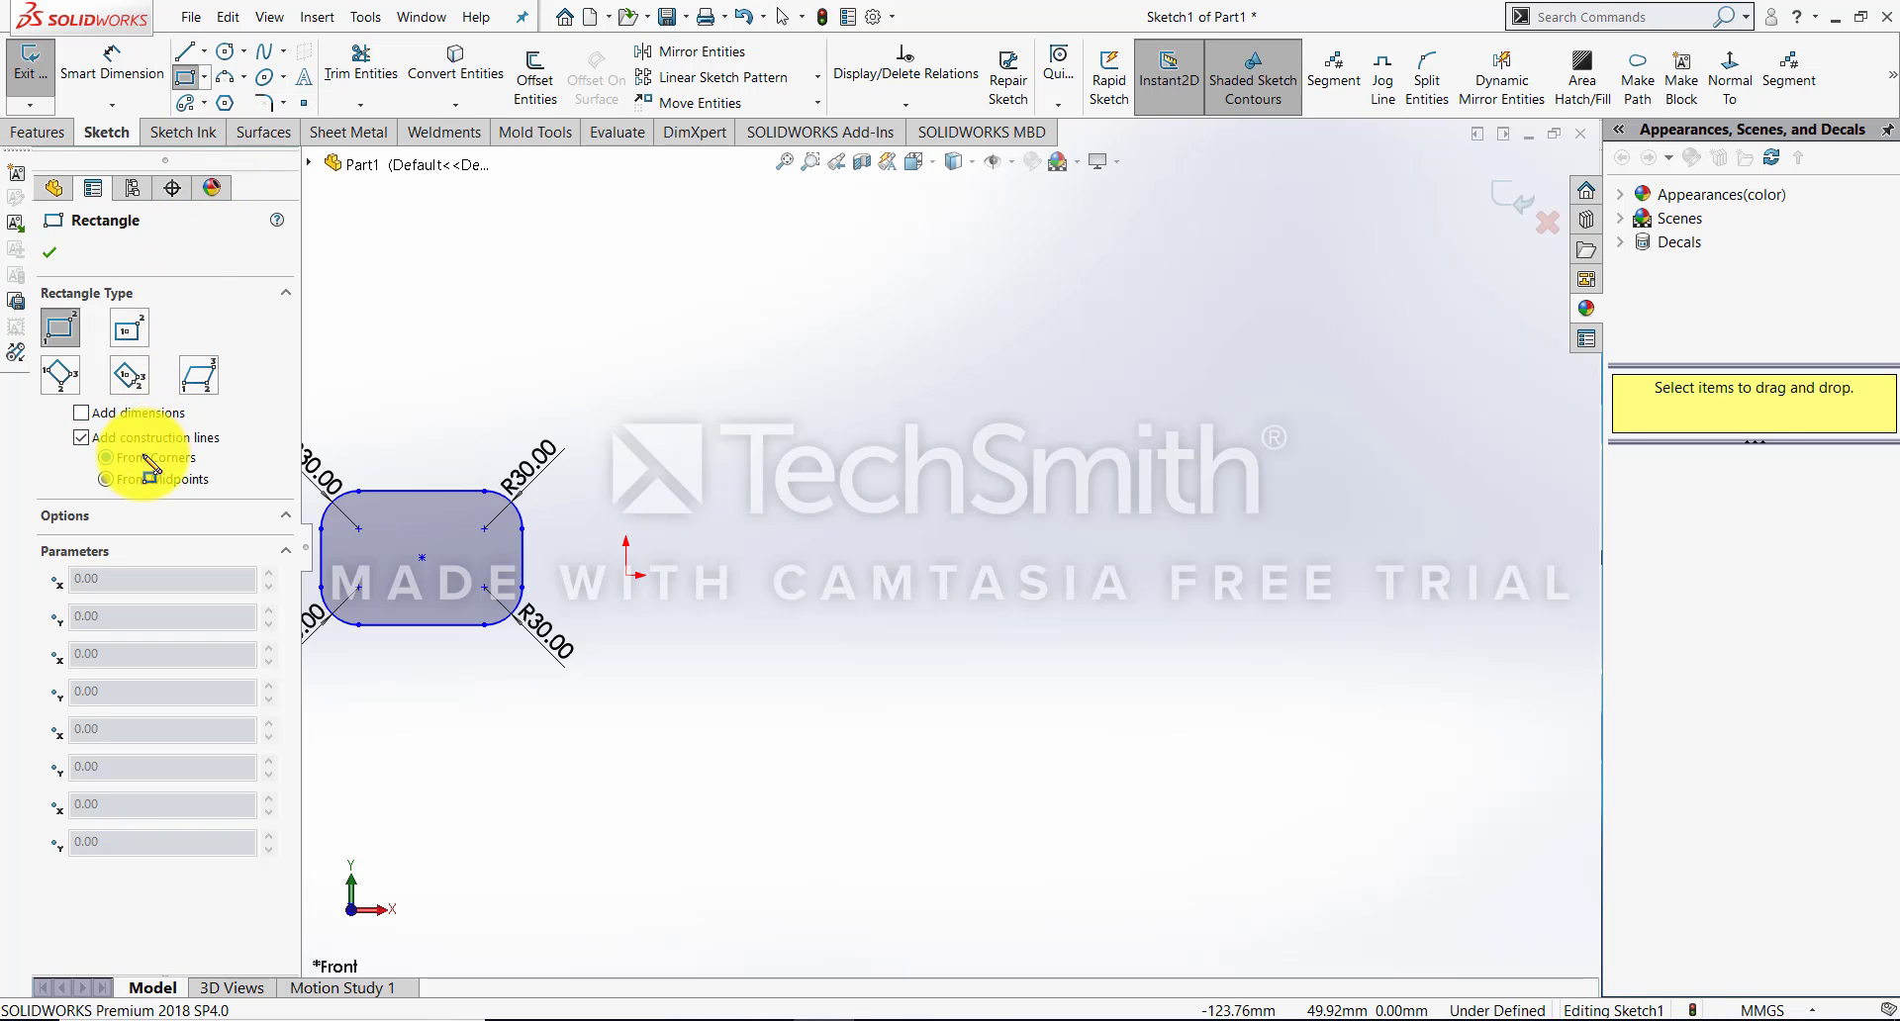
pyautogui.click(842, 655)
pyautogui.click(1169, 475)
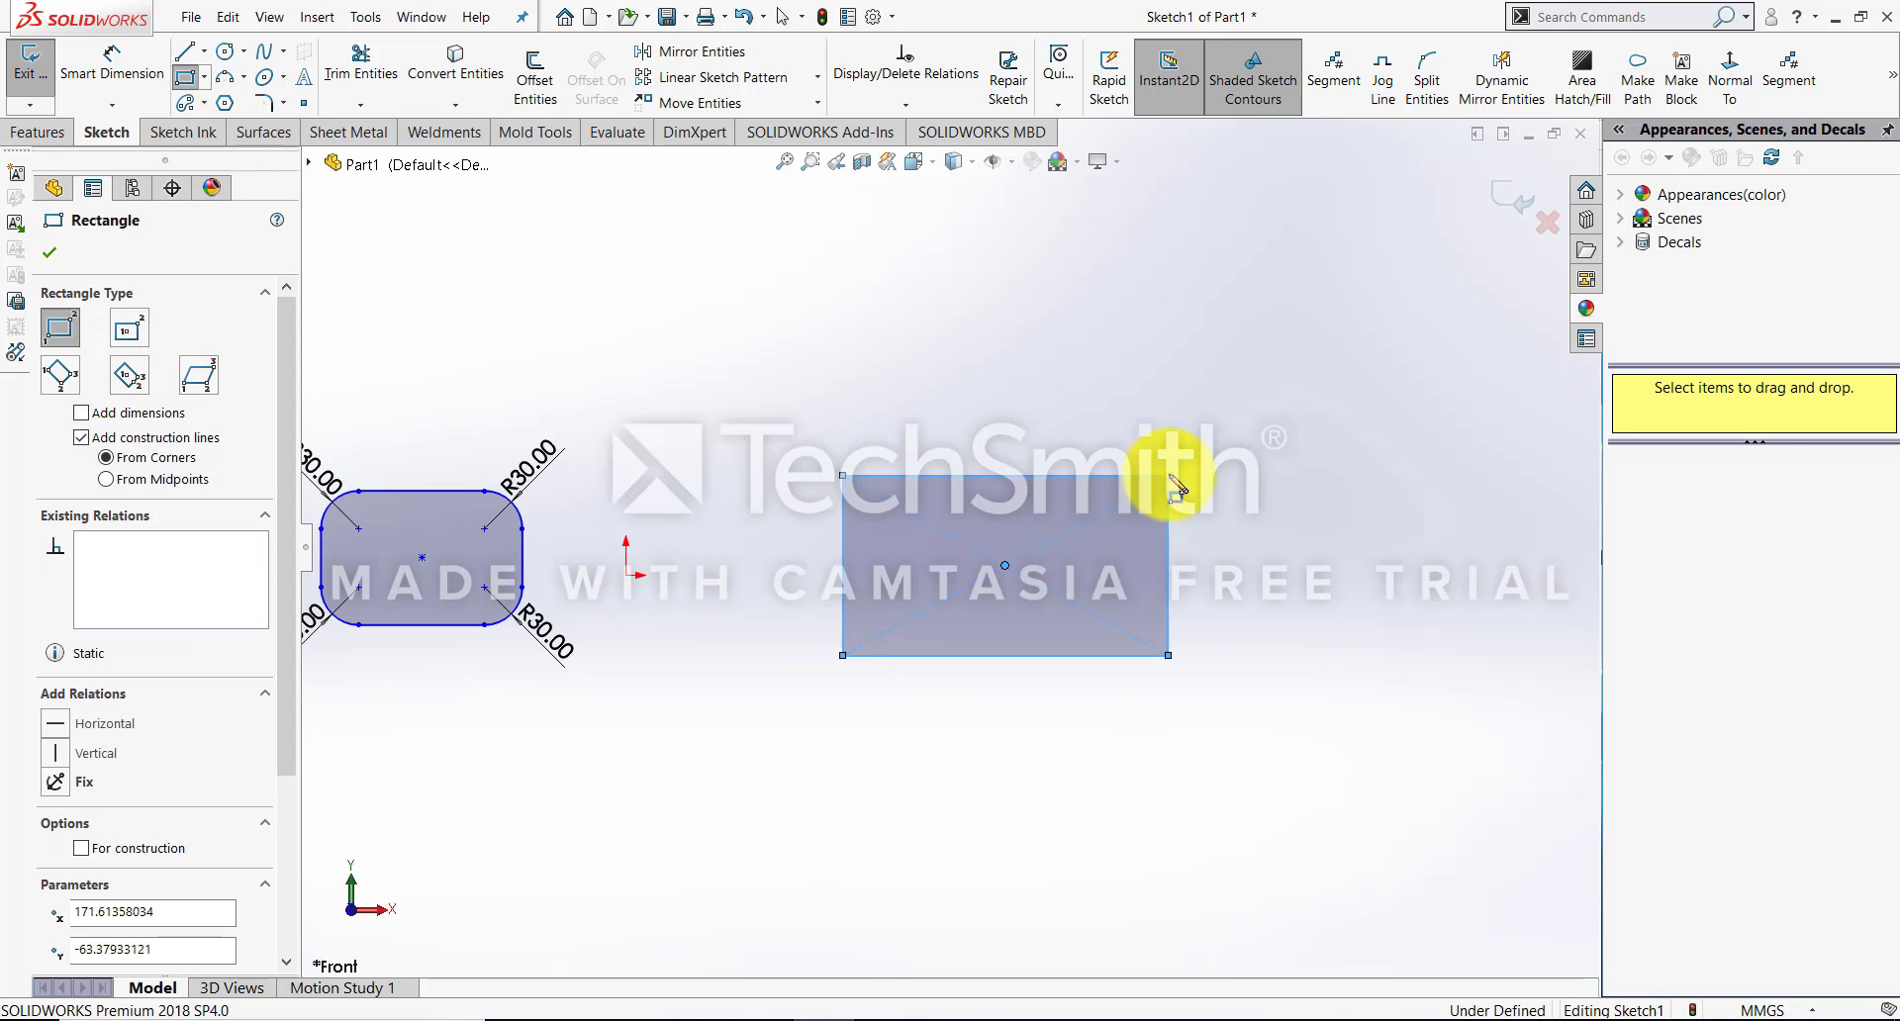
pyautogui.rightClick(1174, 488)
pyautogui.click(1237, 494)
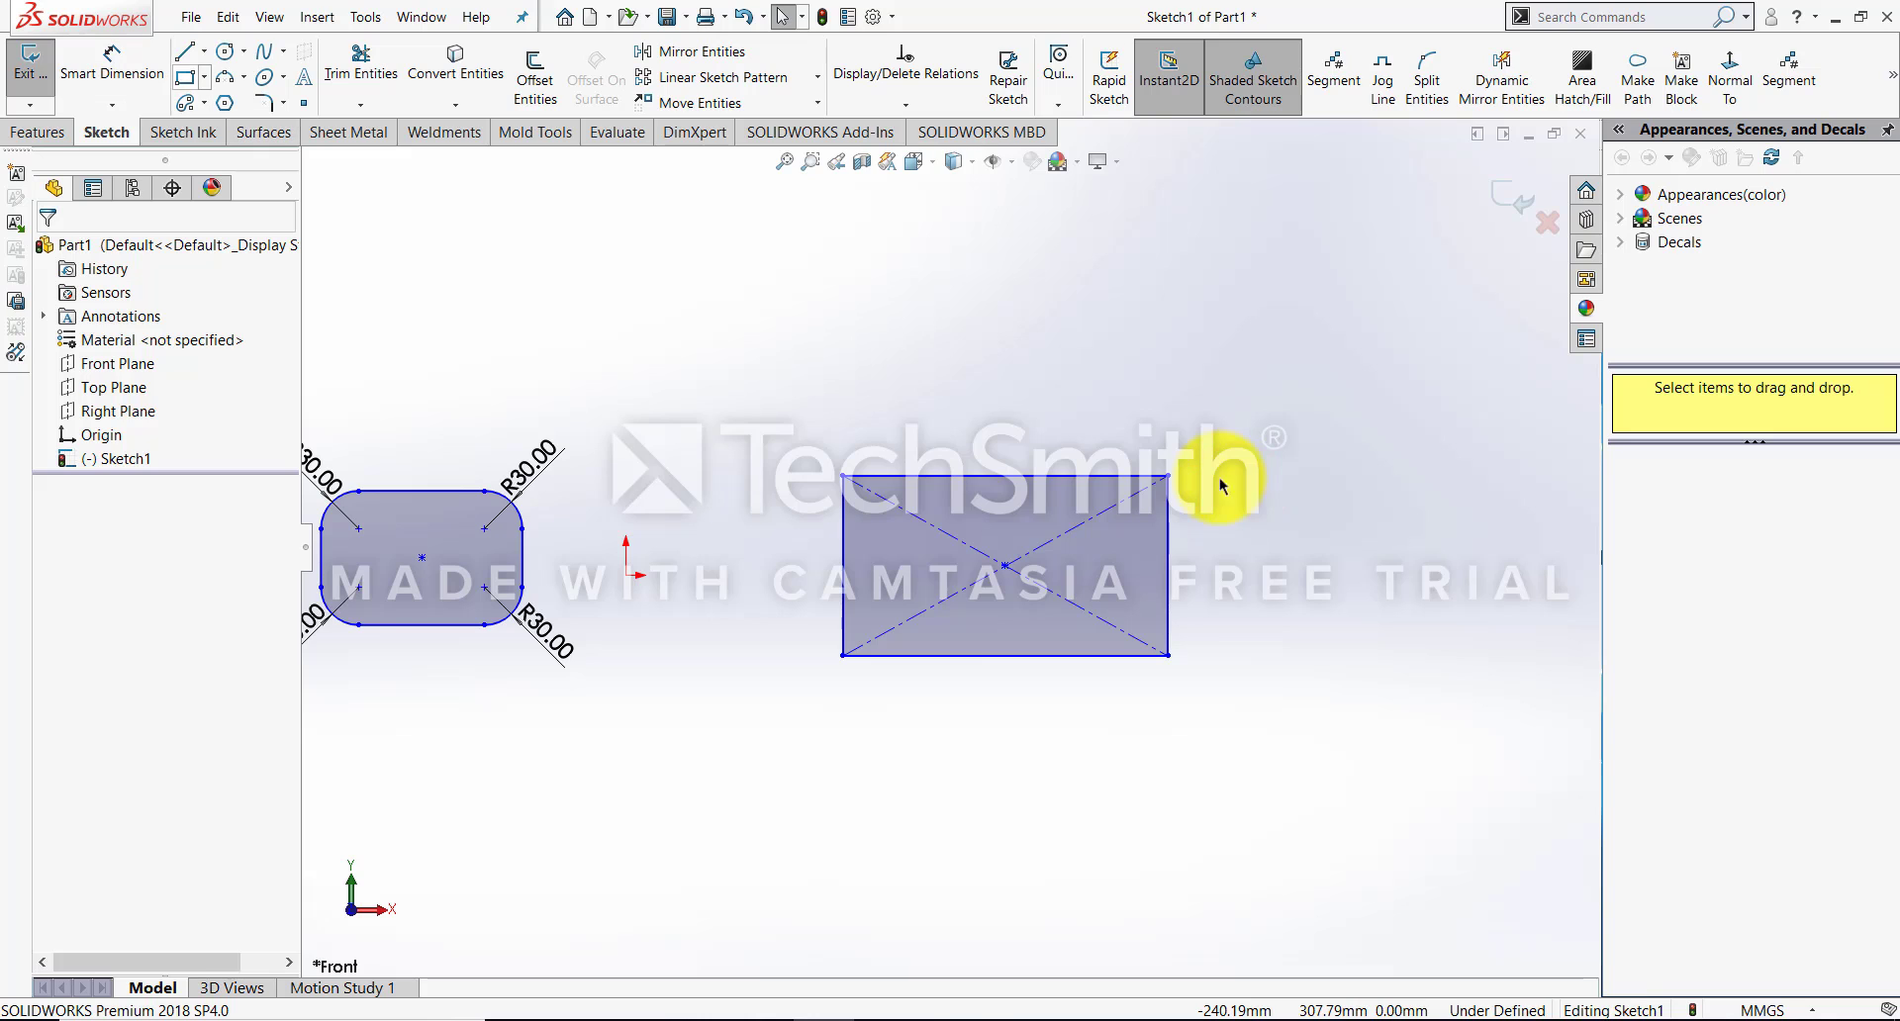
# Chamfer the new rectangle's upper-left corner using Distance-distance with an equal distance of 10 mm
pyautogui.click(283, 102)
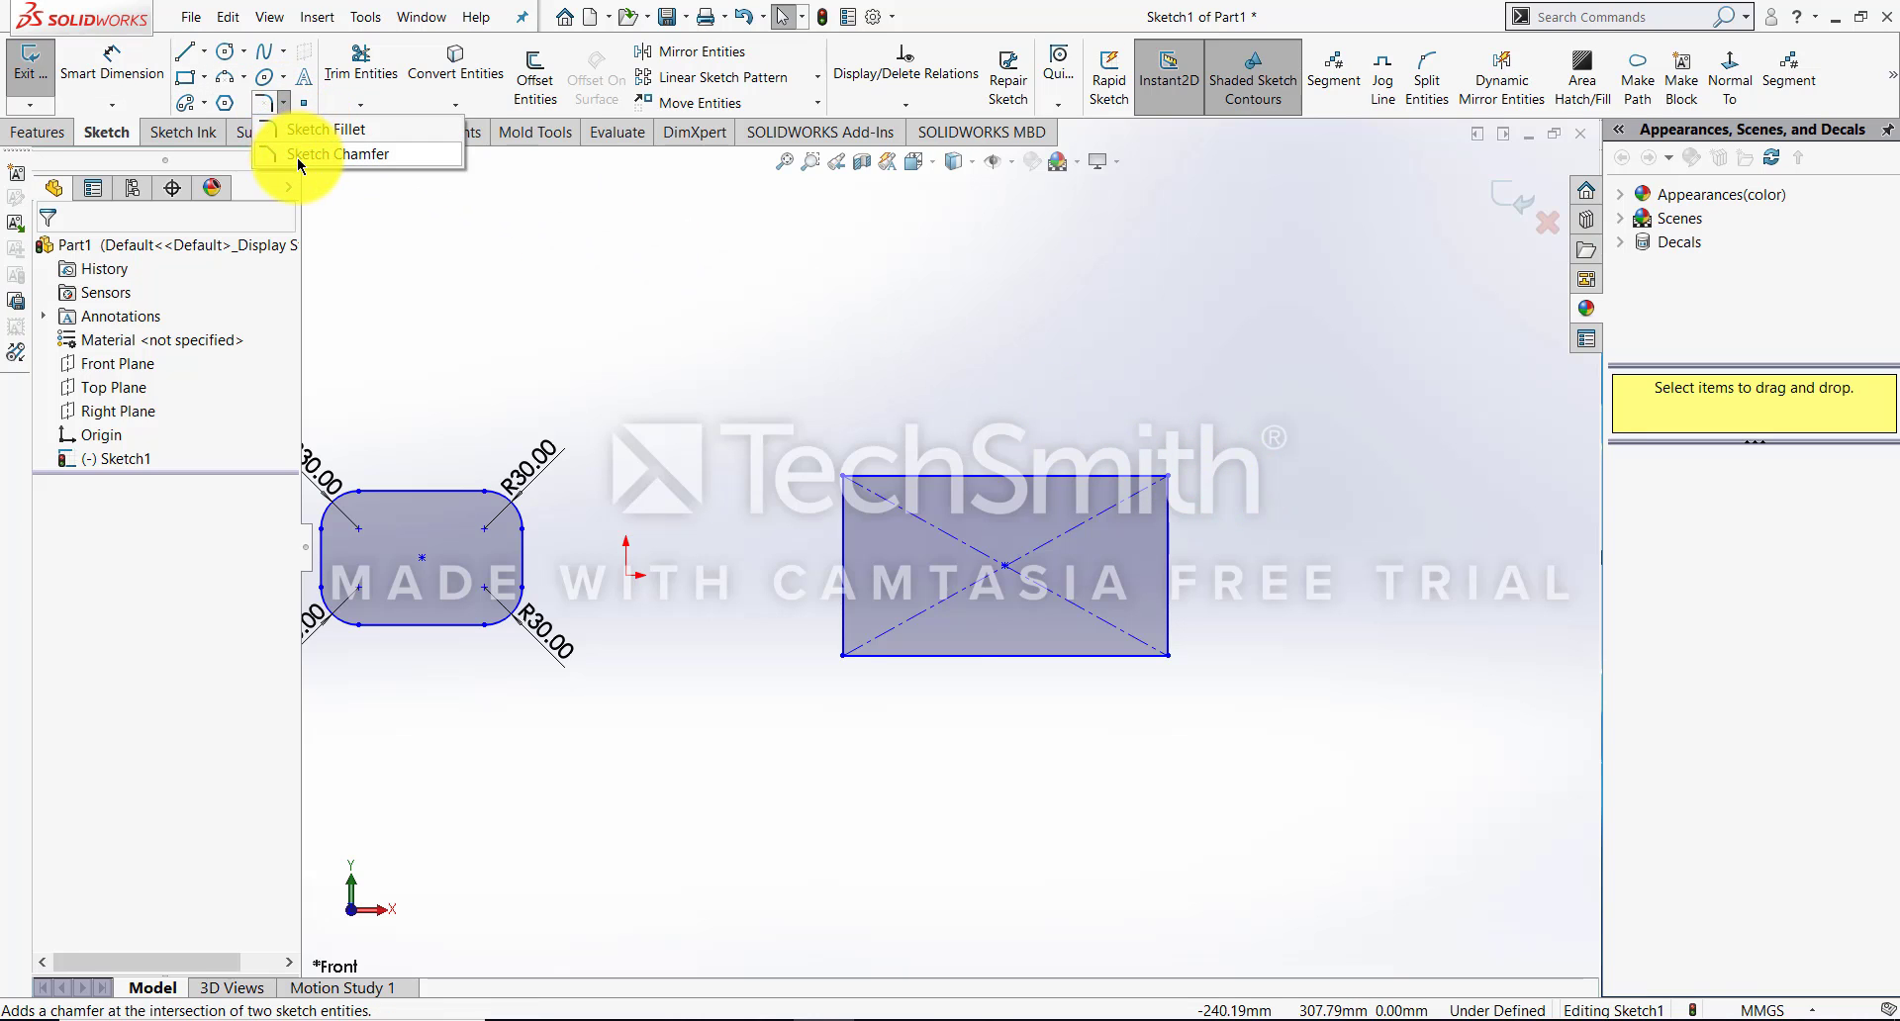
pyautogui.click(298, 154)
pyautogui.click(844, 477)
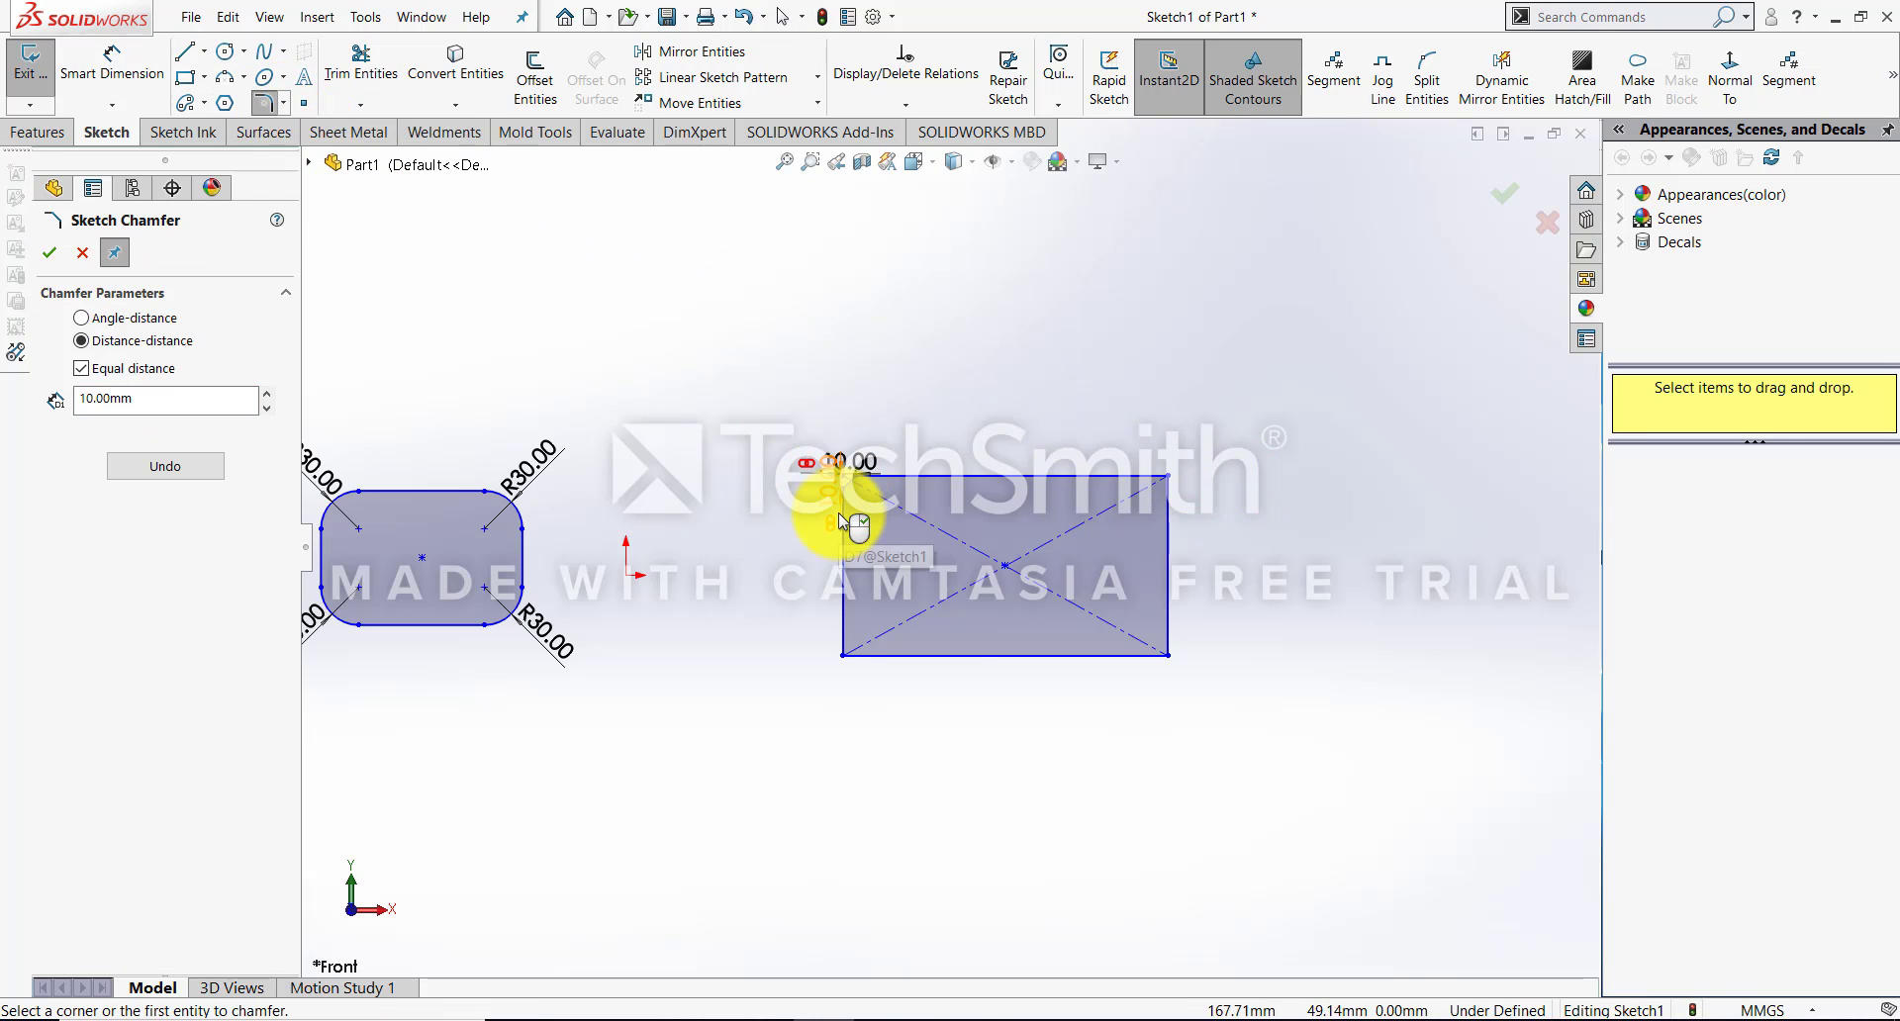
pyautogui.scroll(-5, 839, 515)
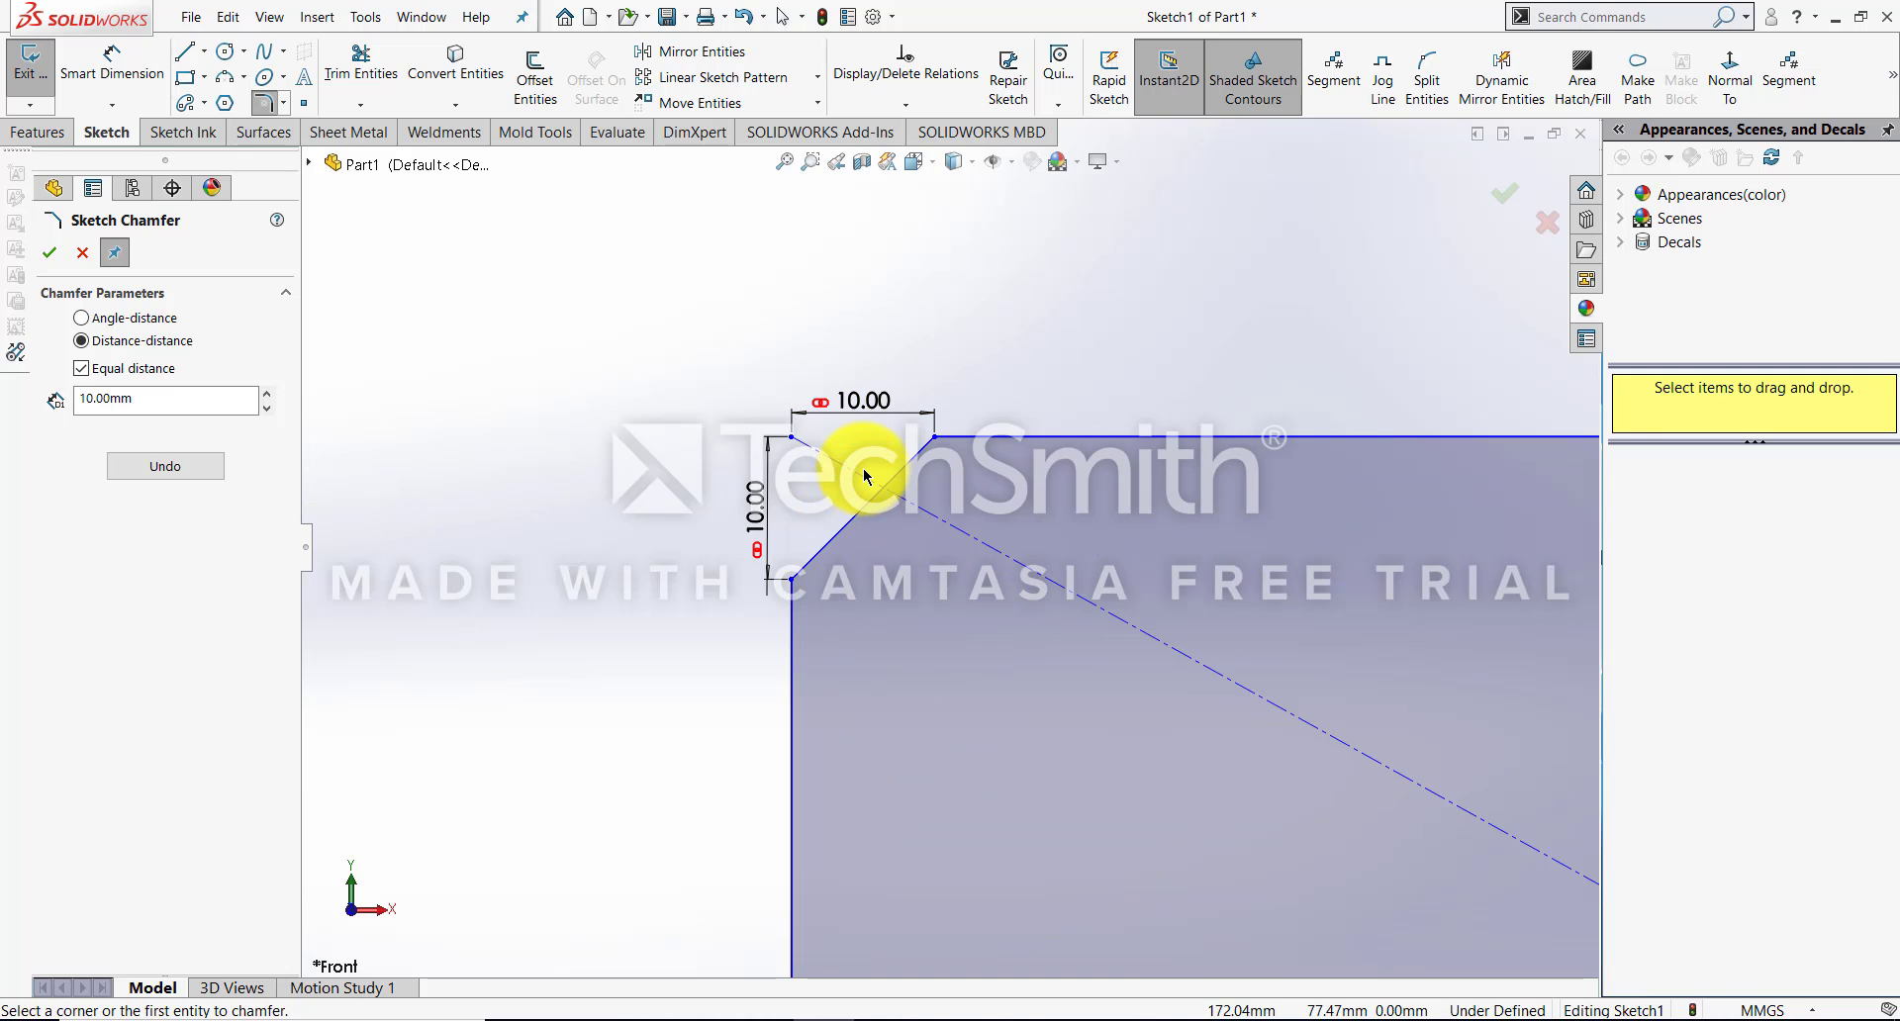
pyautogui.scroll(4, 693, 420)
pyautogui.click(85, 256)
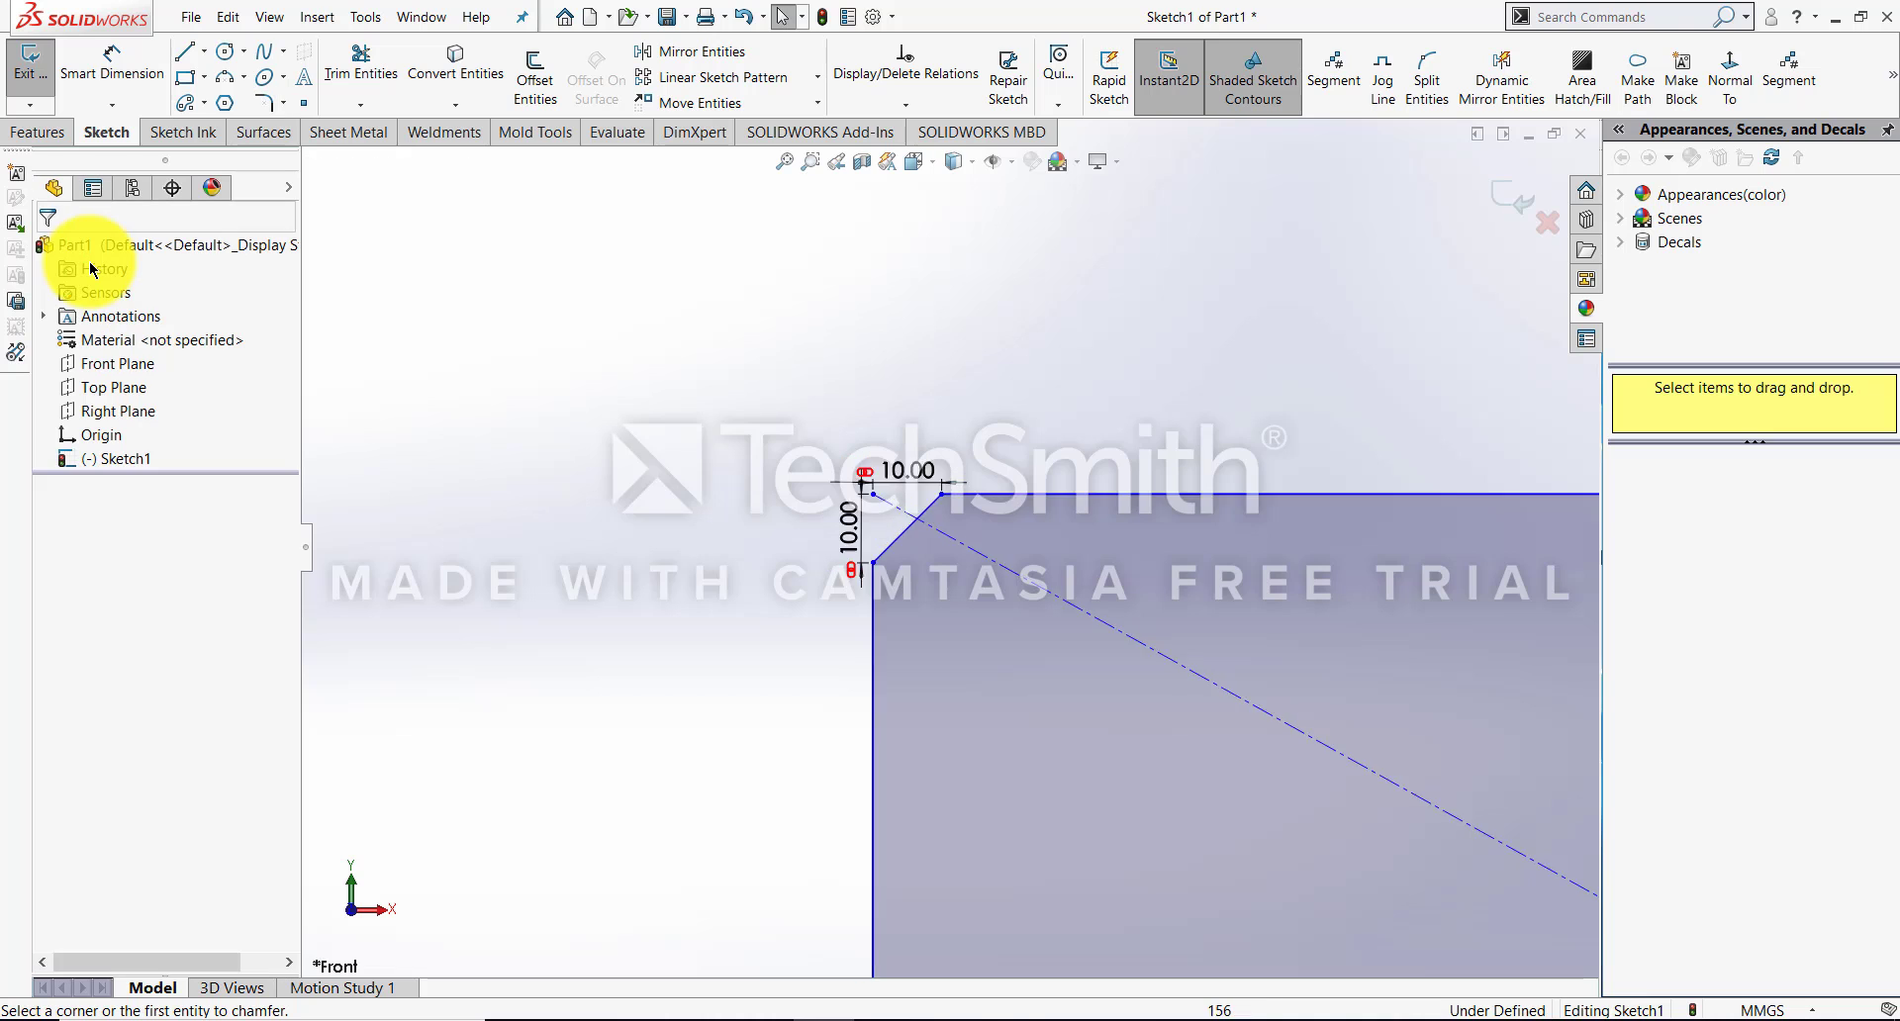
# Delete both diagonal construction lines inside the chamfered rectangle
pyautogui.scroll(9, 90, 265)
pyautogui.scroll(-2, 481, 374)
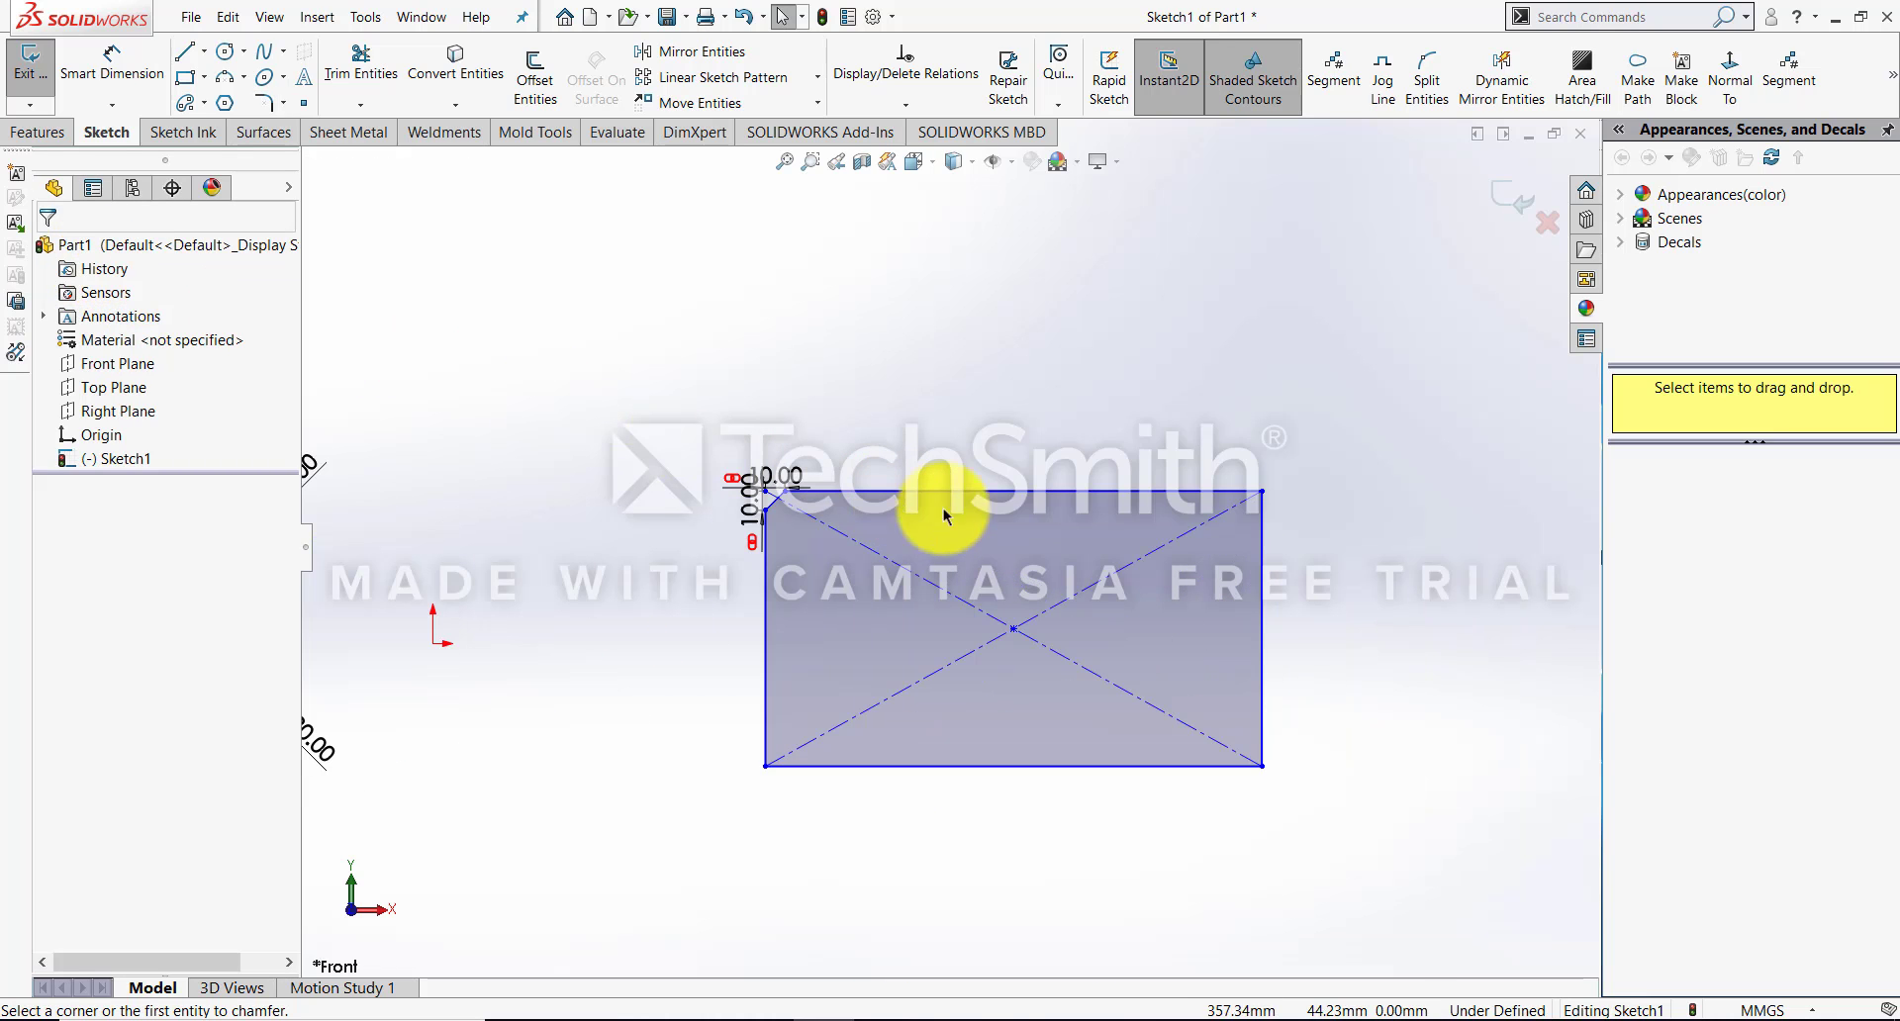
pyautogui.click(1130, 562)
pyautogui.press('Delete')
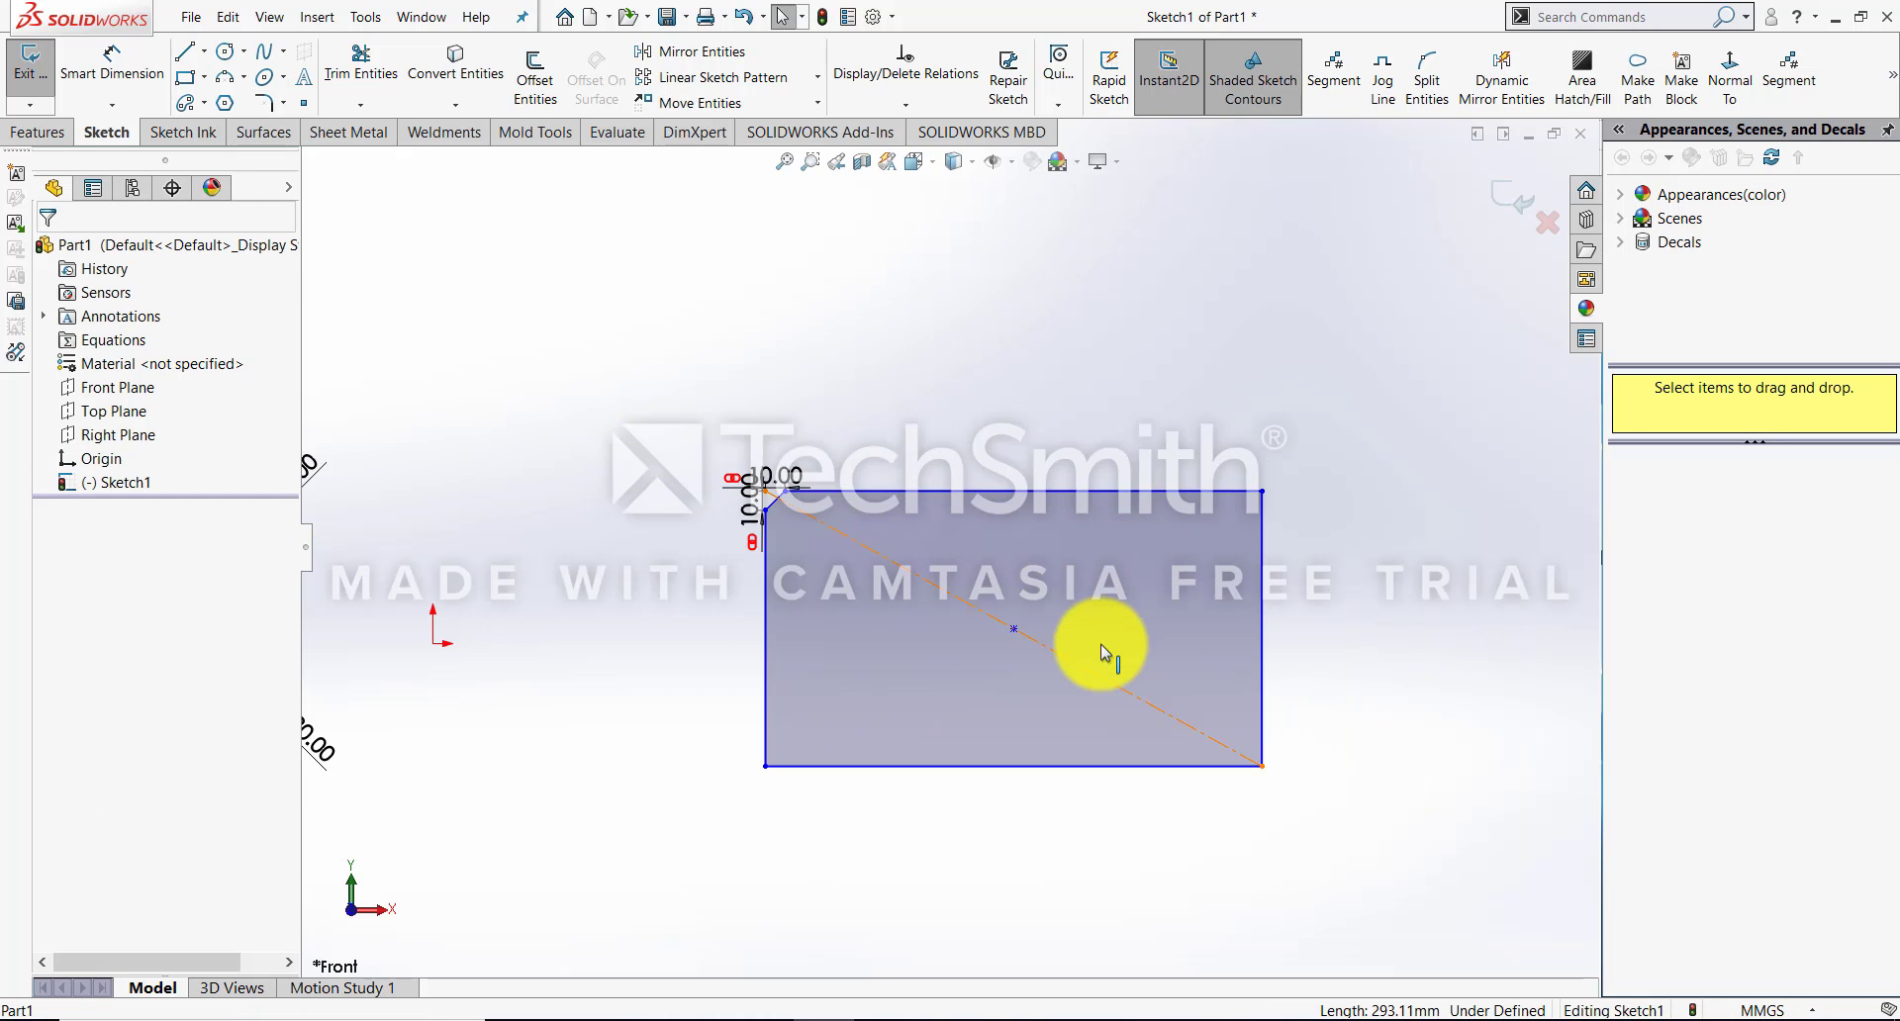
pyautogui.click(1093, 677)
pyautogui.press('Delete')
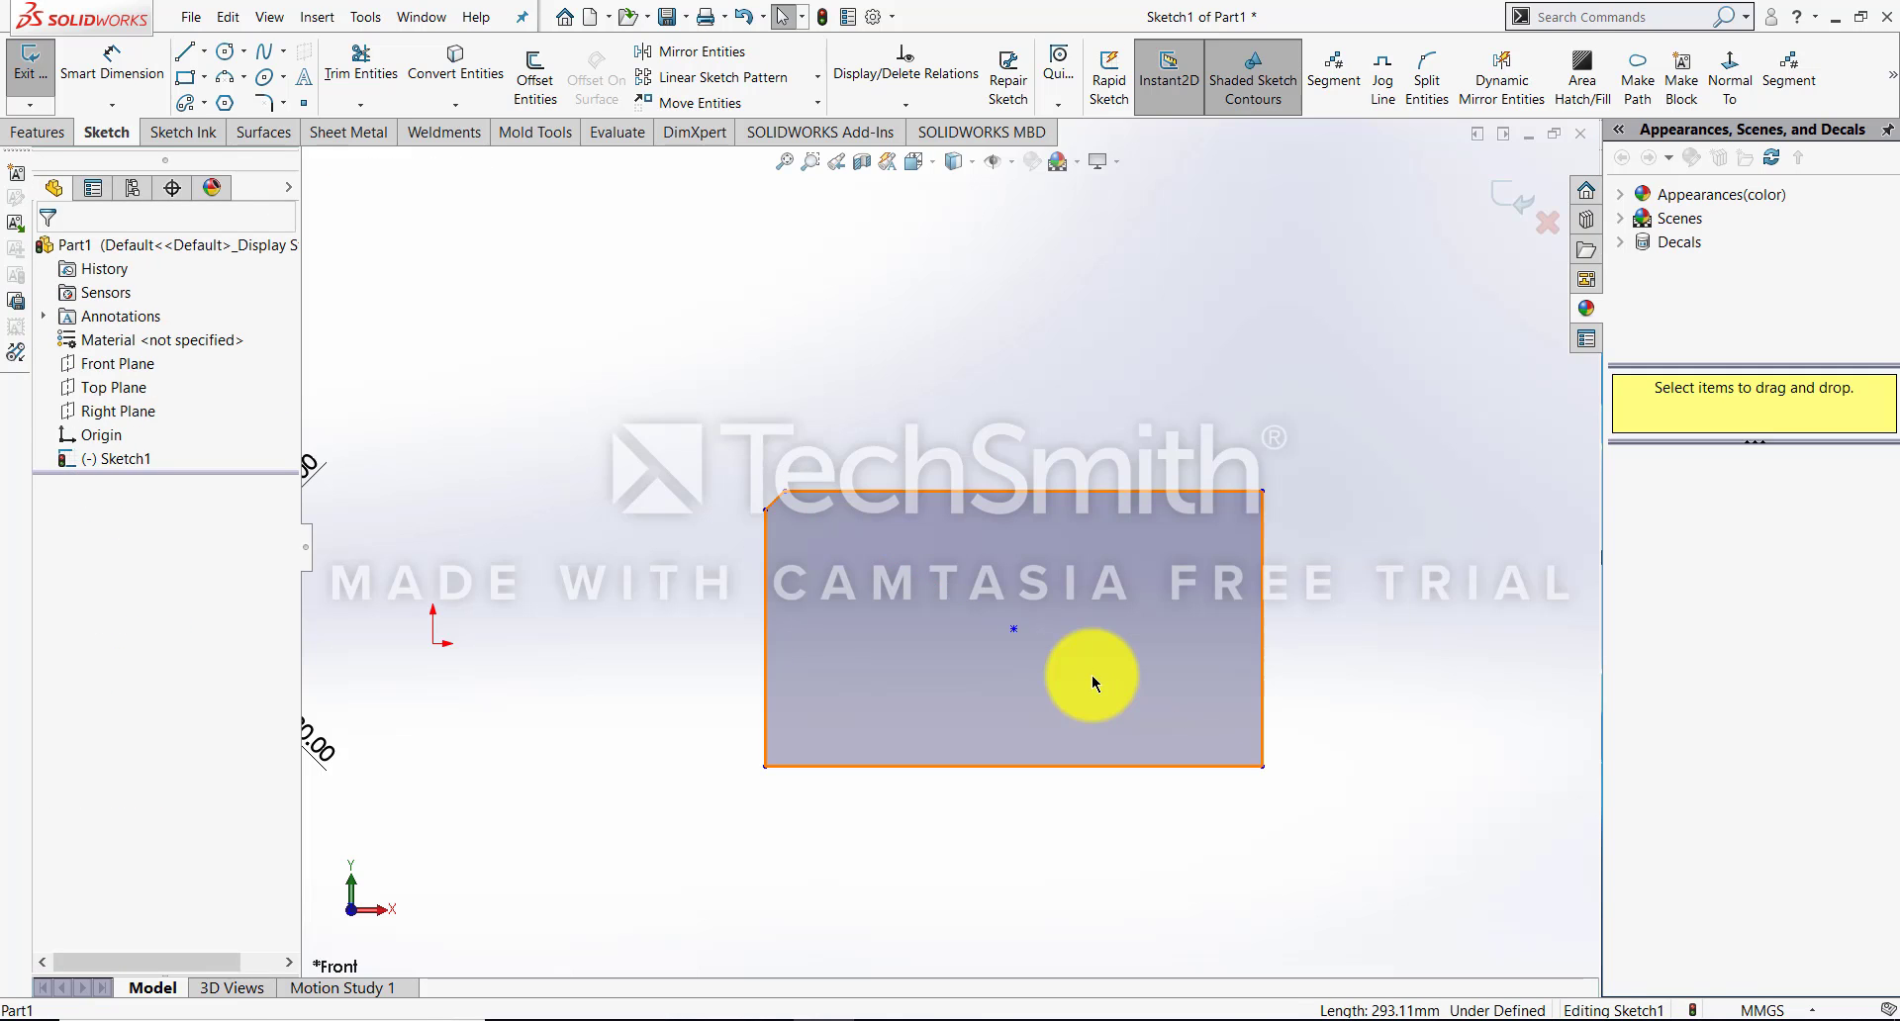
# Chamfer the rectangle's lower-right corner with an equal distance of 10 mm
pyautogui.scroll(-3, 861, 495)
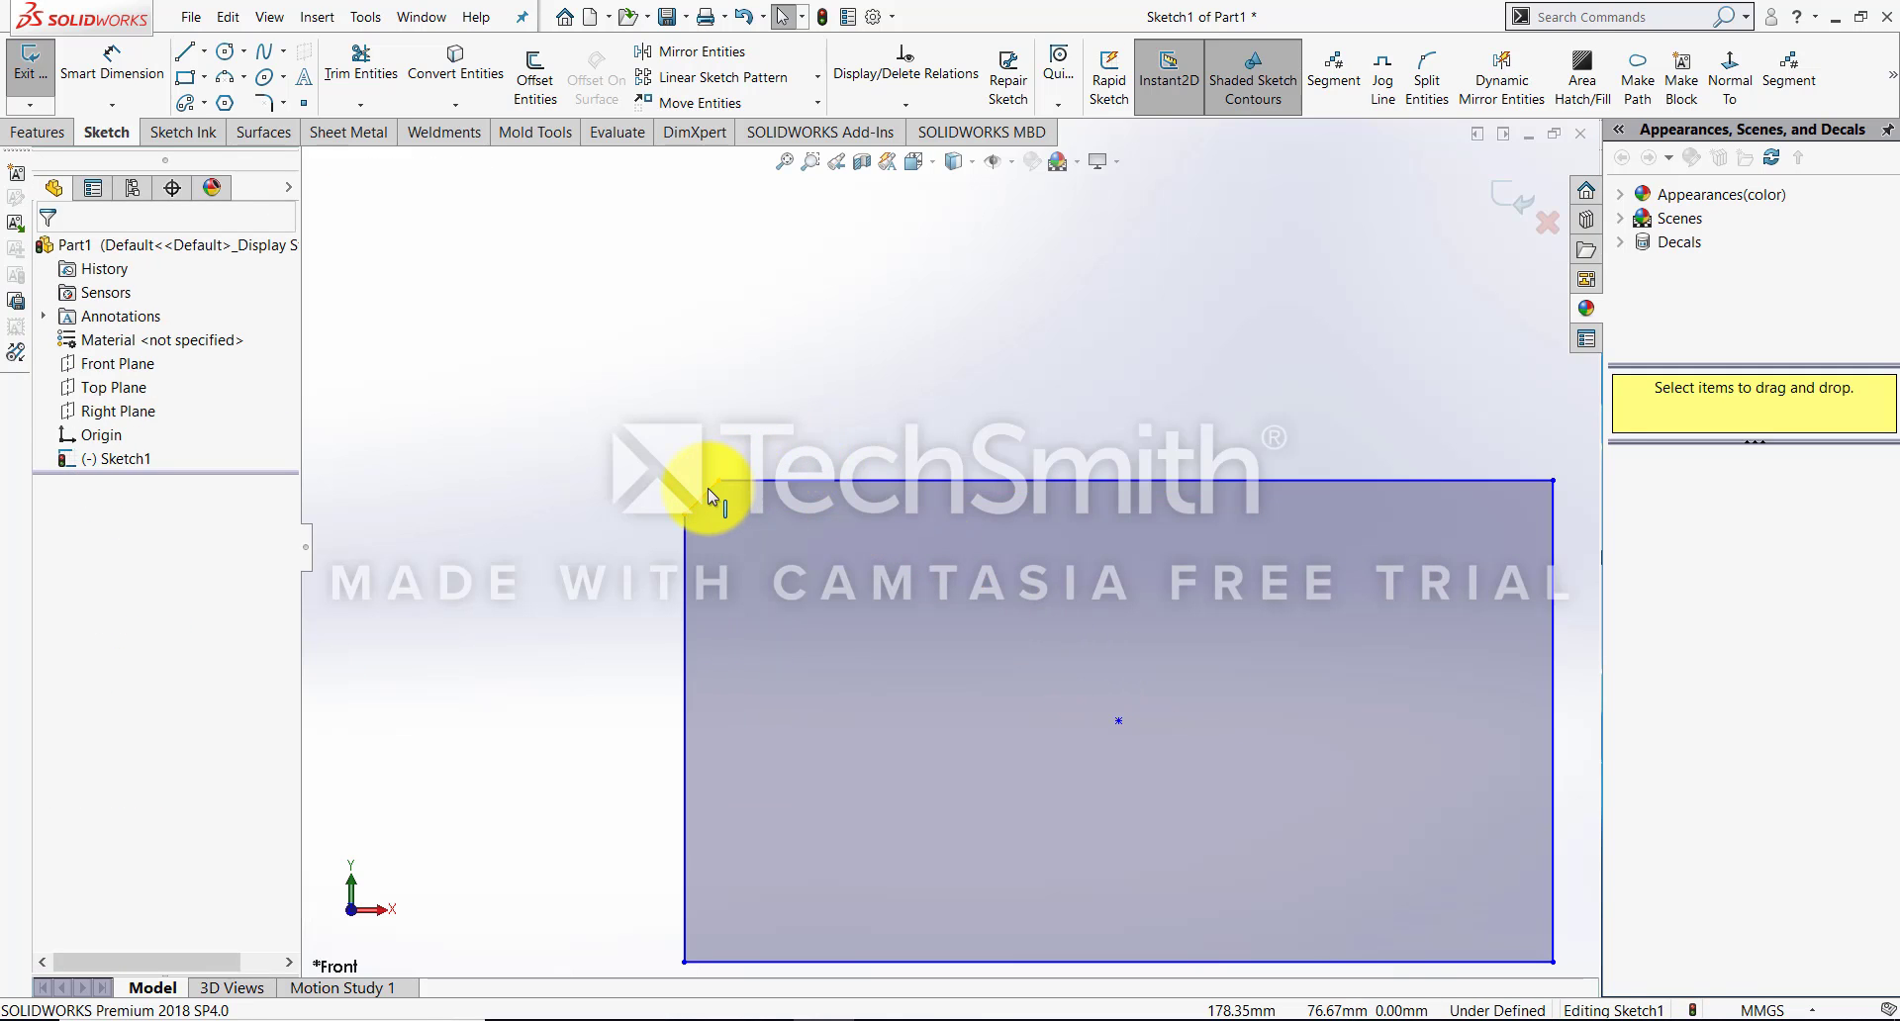
pyautogui.scroll(-6, 679, 448)
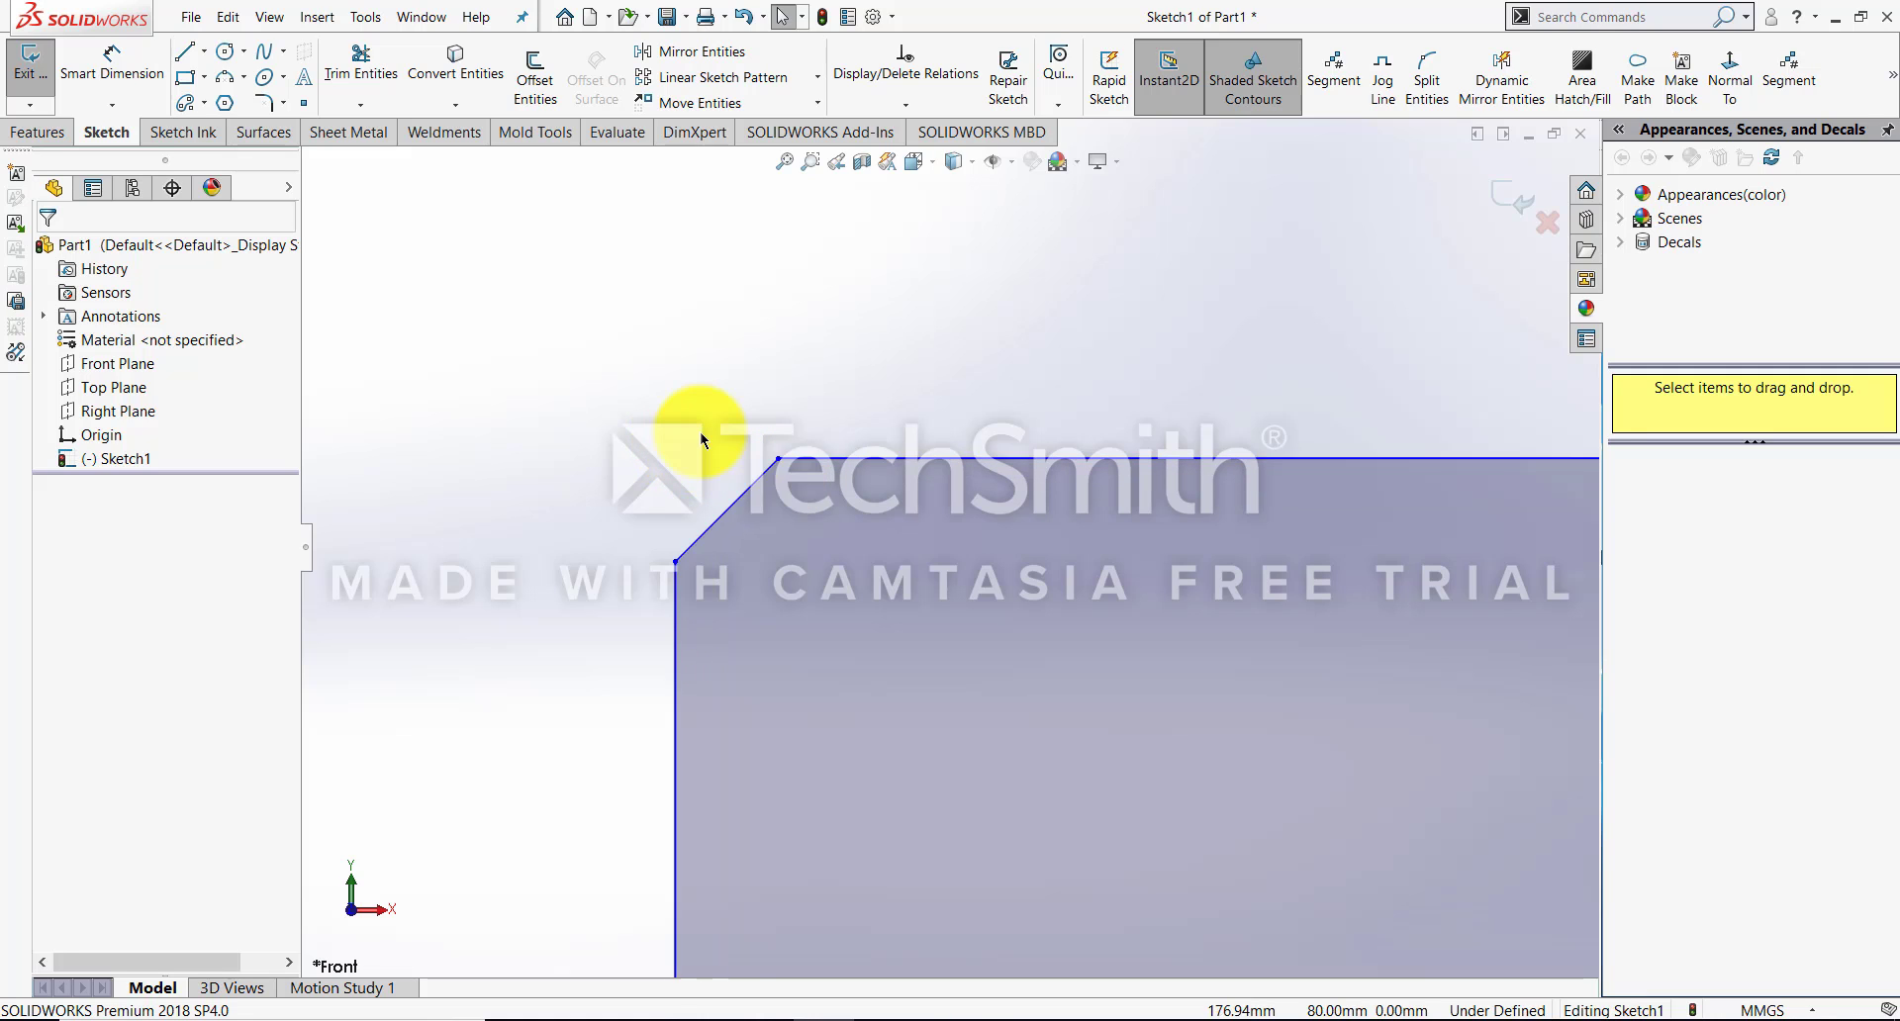
pyautogui.scroll(6, 700, 439)
pyautogui.scroll(-3, 701, 436)
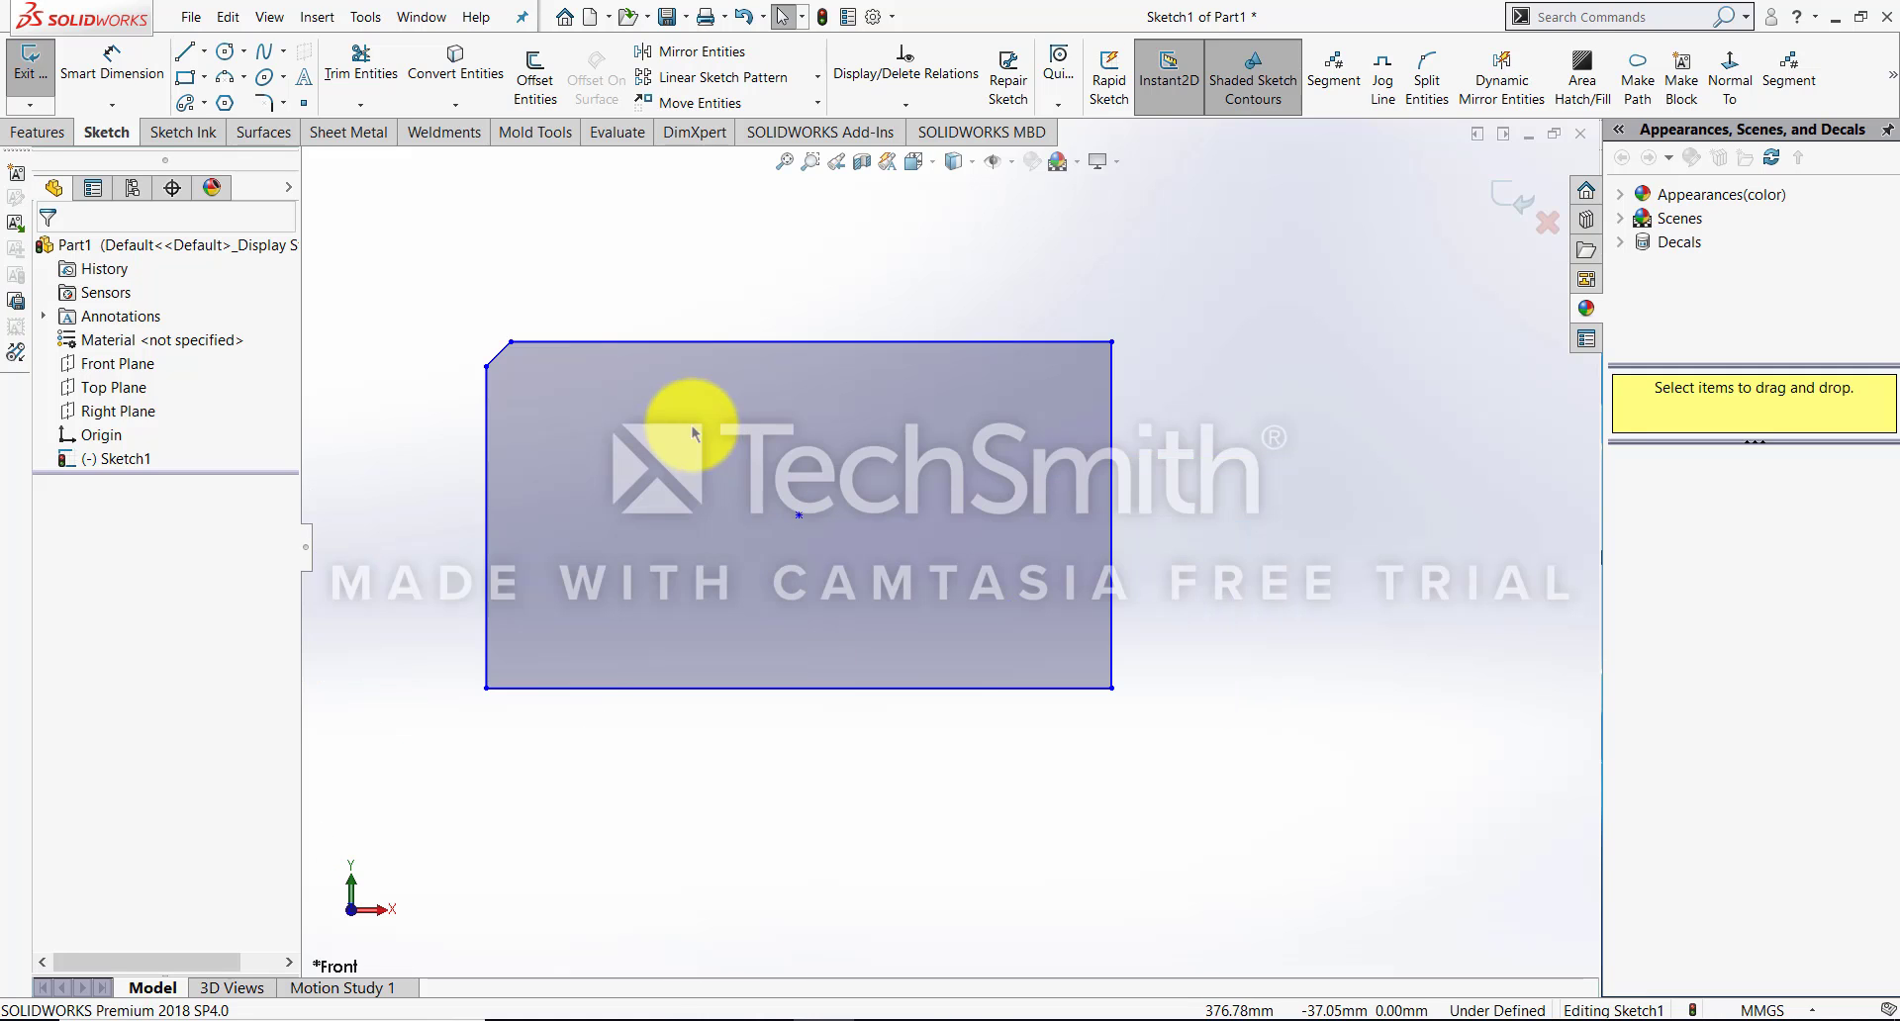
pyautogui.click(282, 111)
pyautogui.click(287, 150)
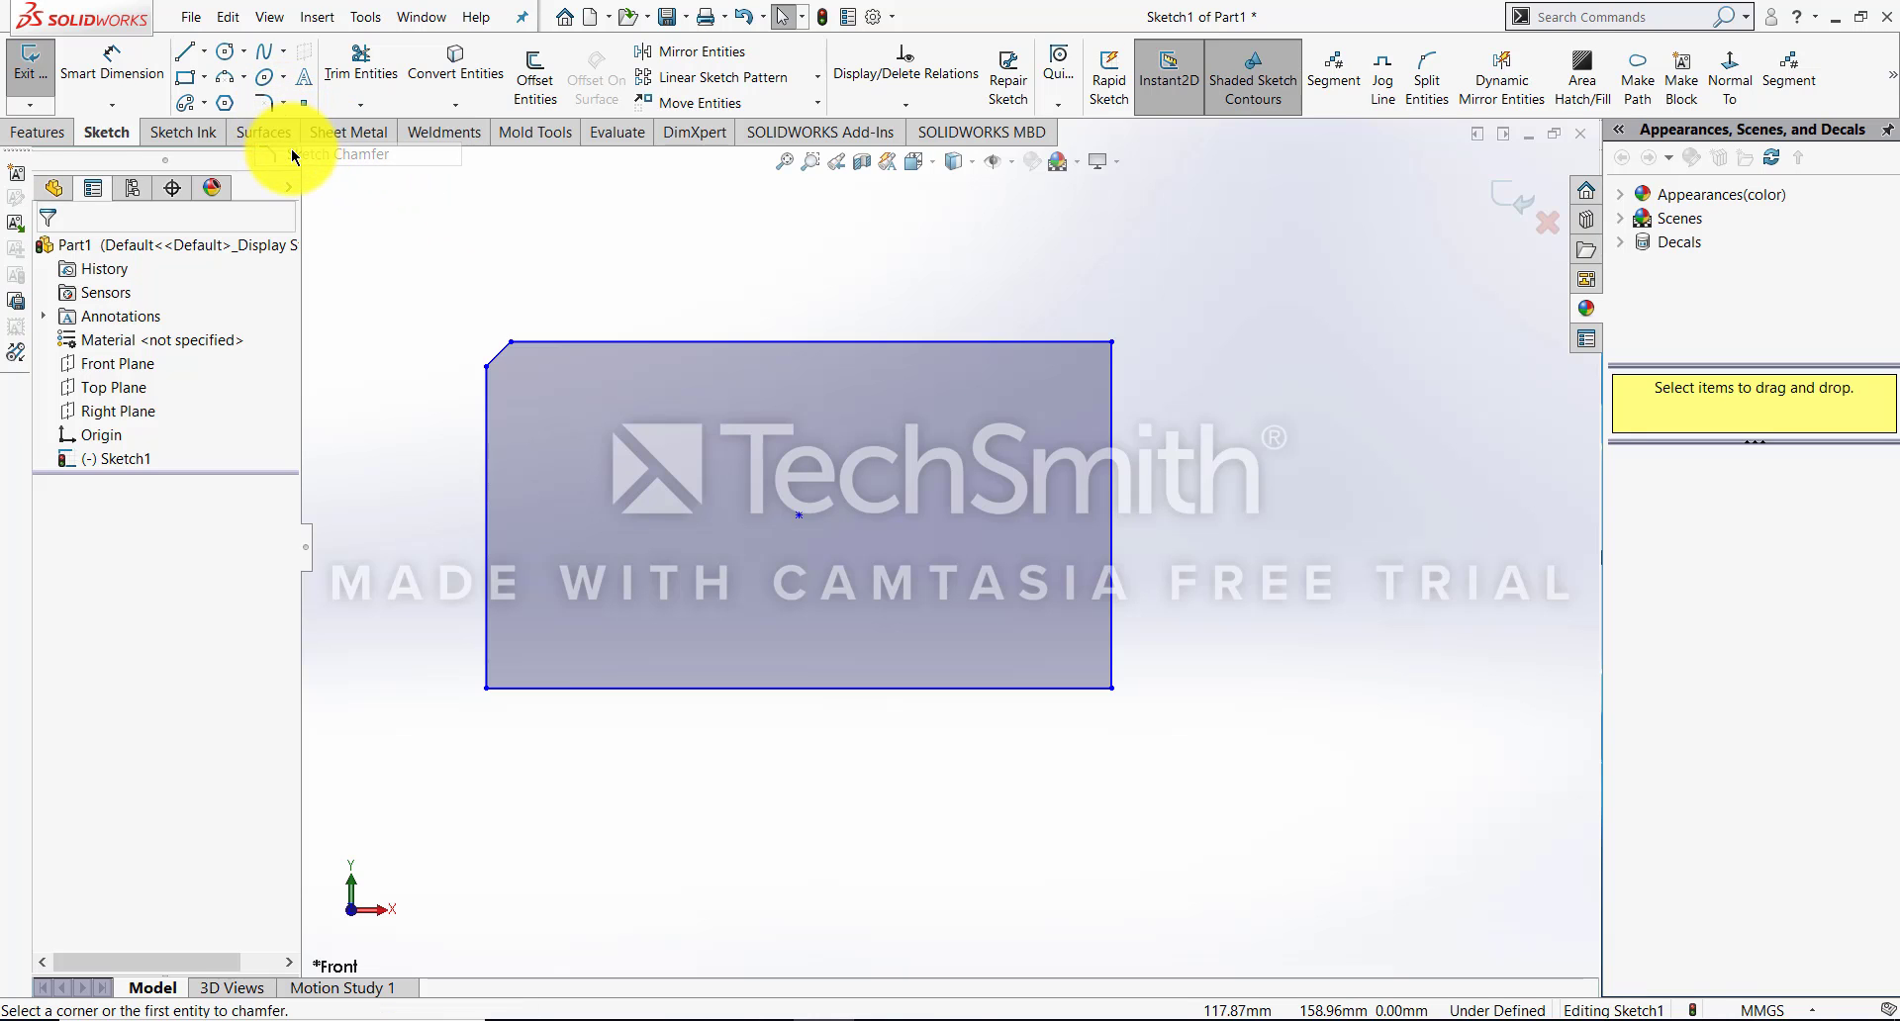
pyautogui.click(1112, 690)
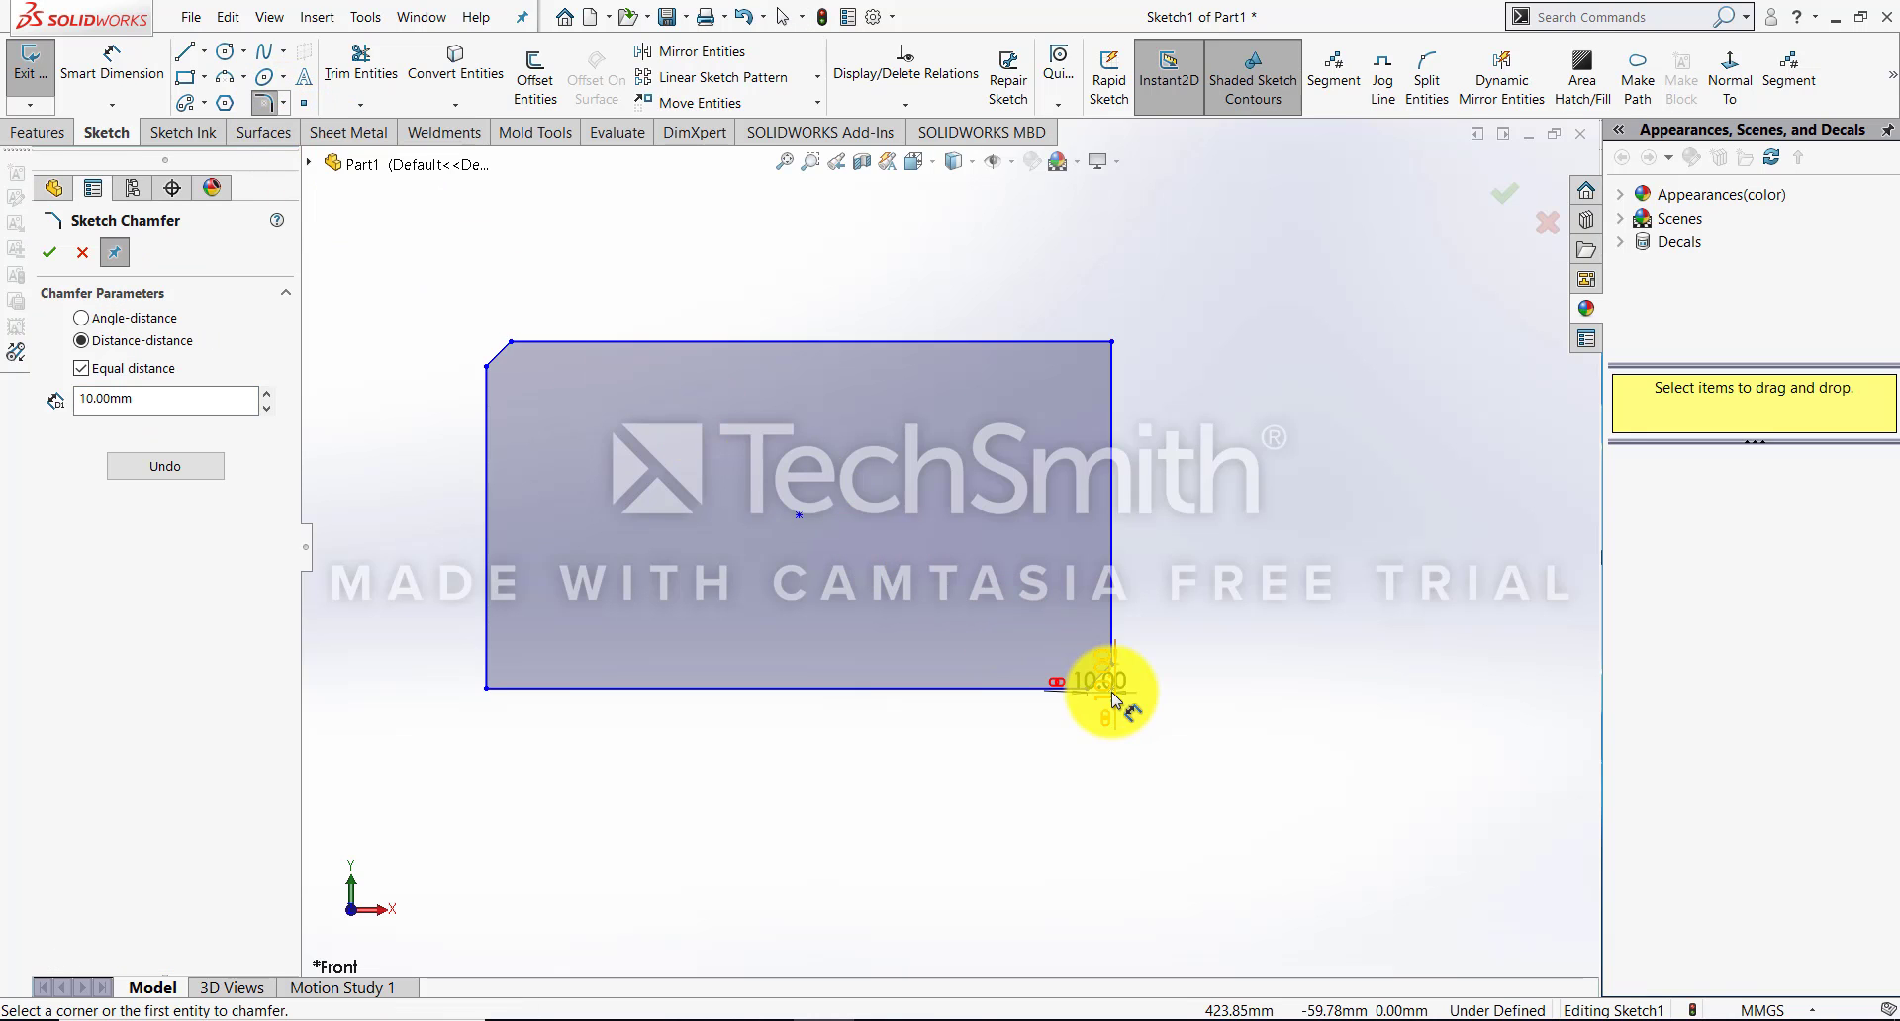
pyautogui.scroll(-2, 1112, 692)
pyautogui.scroll(2, 1119, 698)
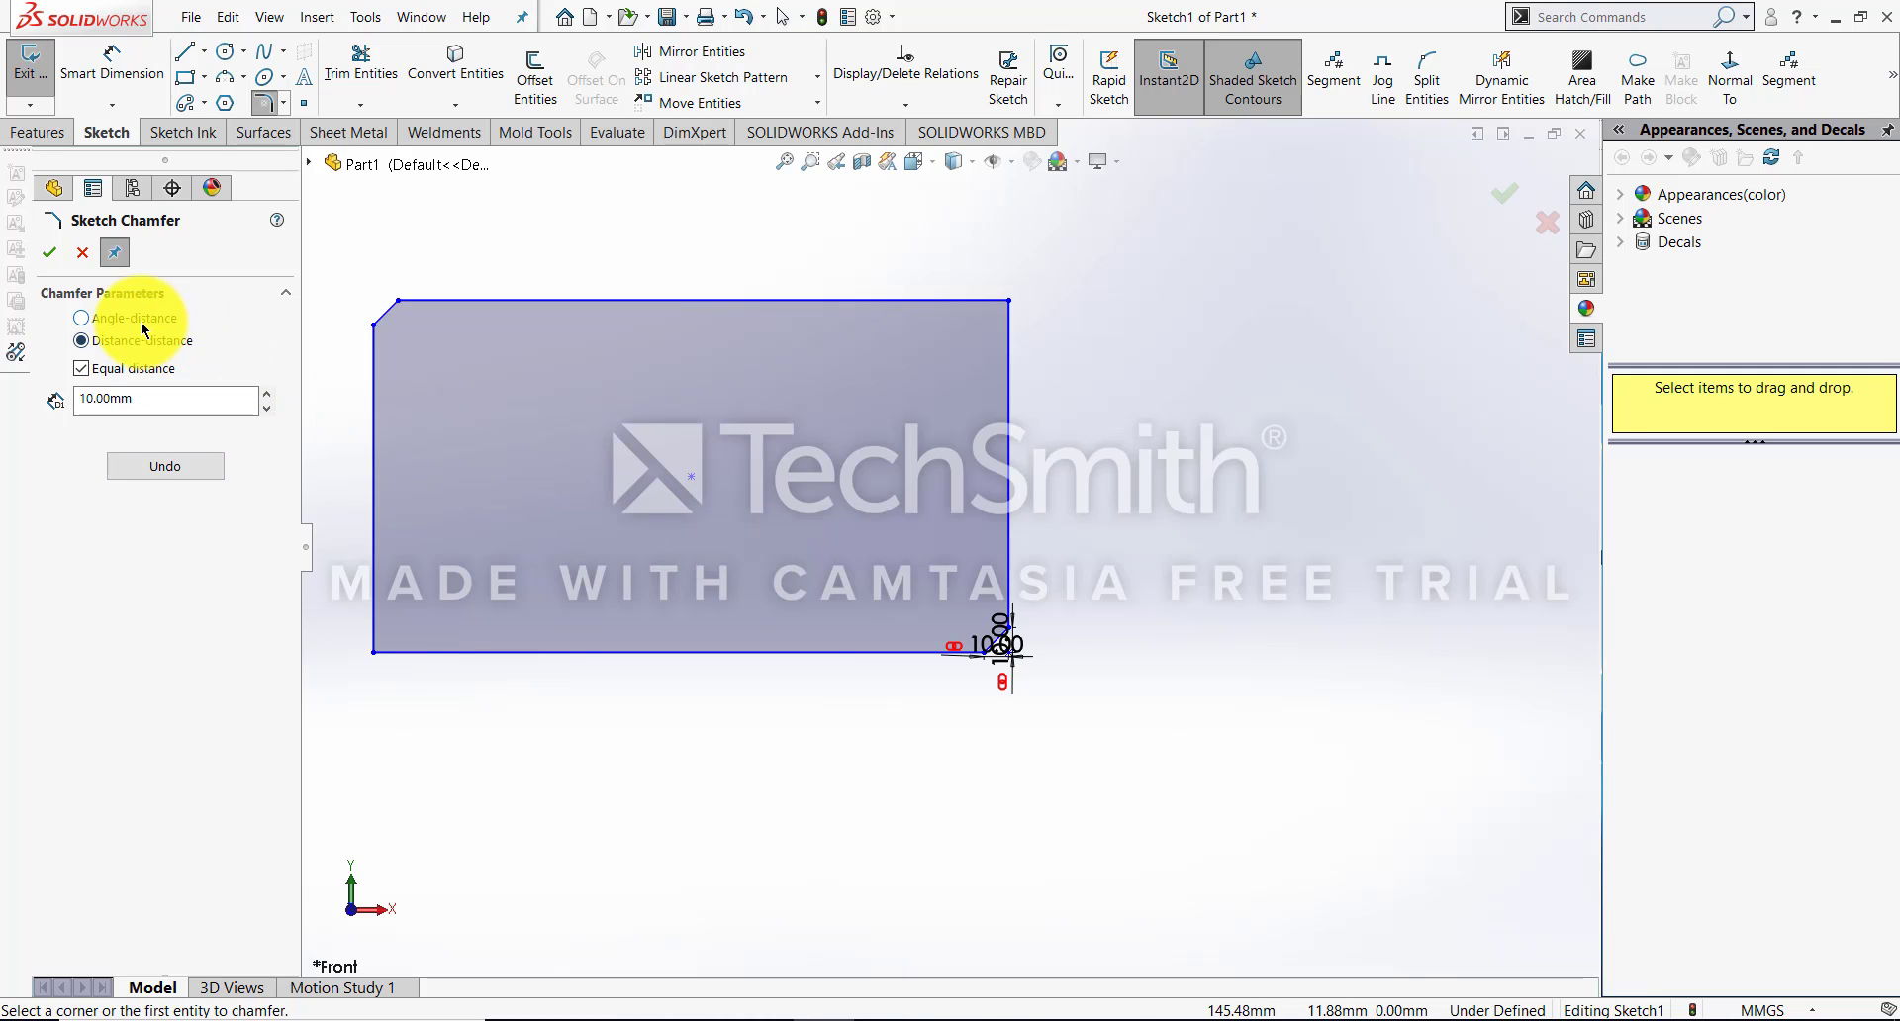
pyautogui.scroll(-3, 1001, 612)
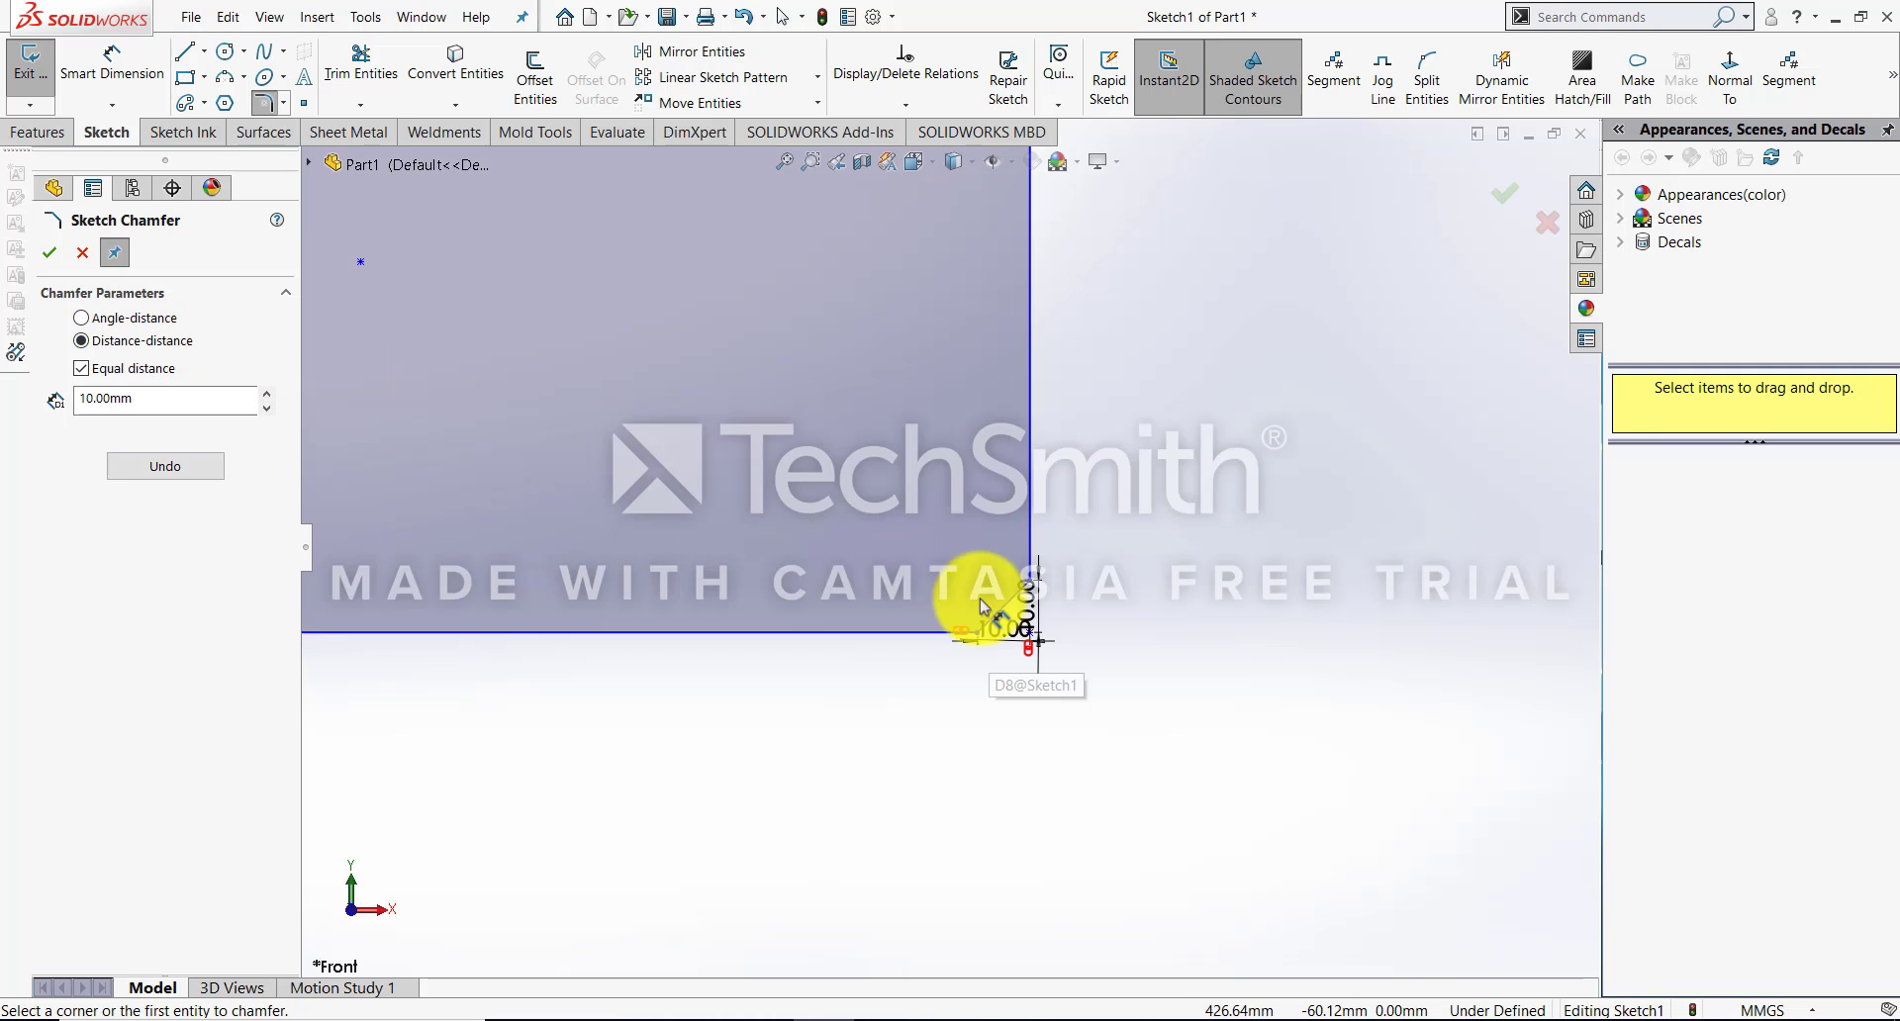
# Turn off Equal distance for the Distance-distance sketch chamfer and go through its two separate distance values
pyautogui.scroll(-2, 996, 604)
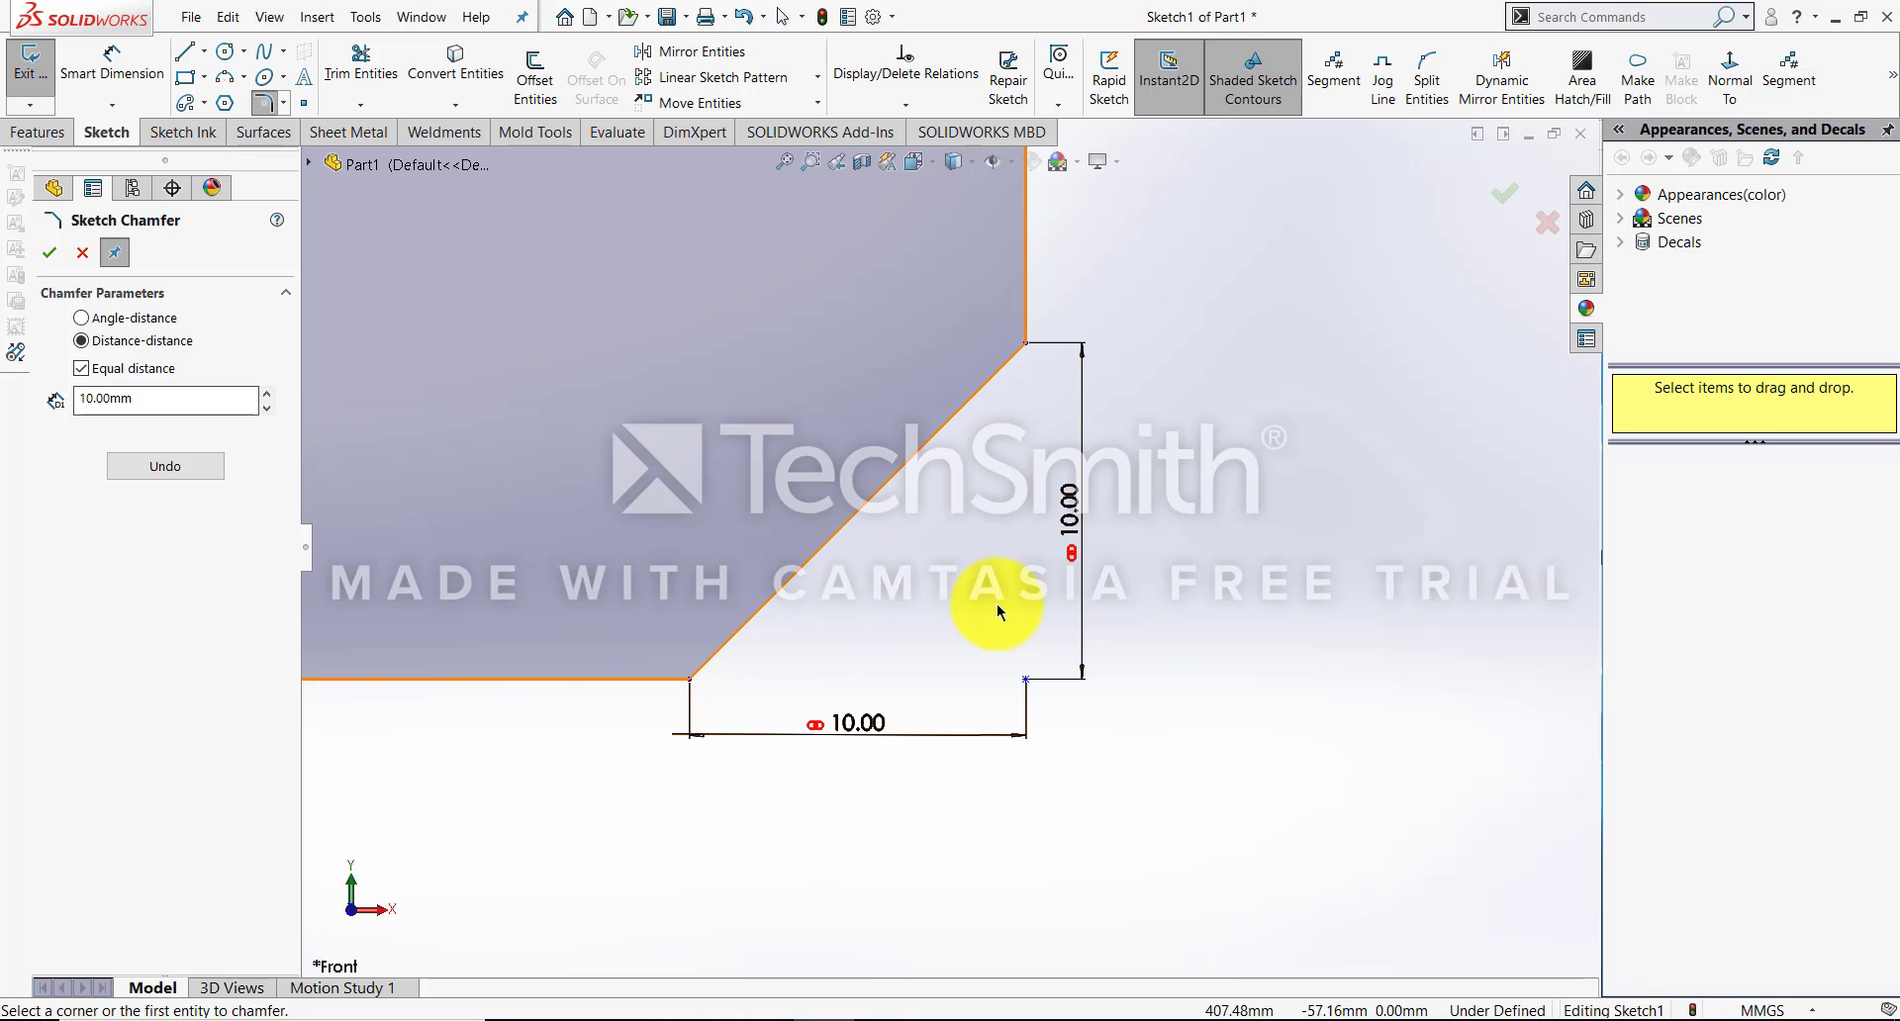
pyautogui.click(162, 370)
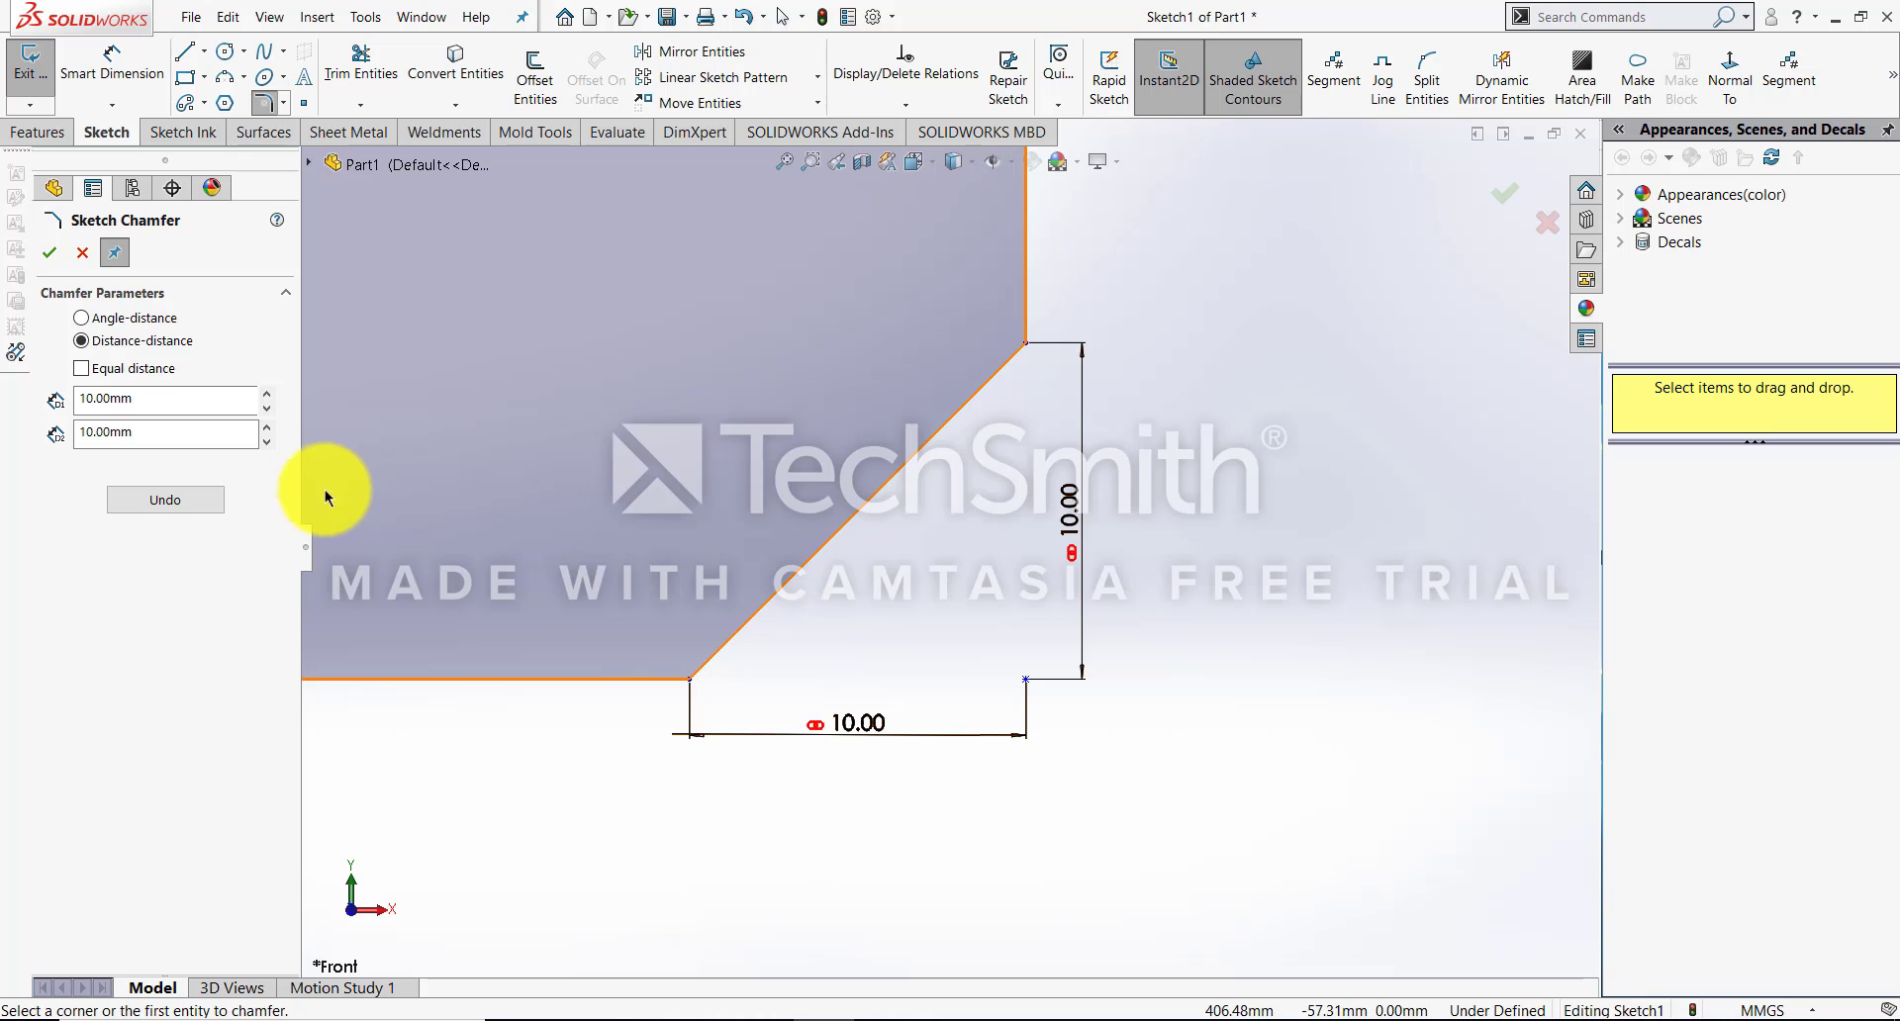
pyautogui.click(105, 398)
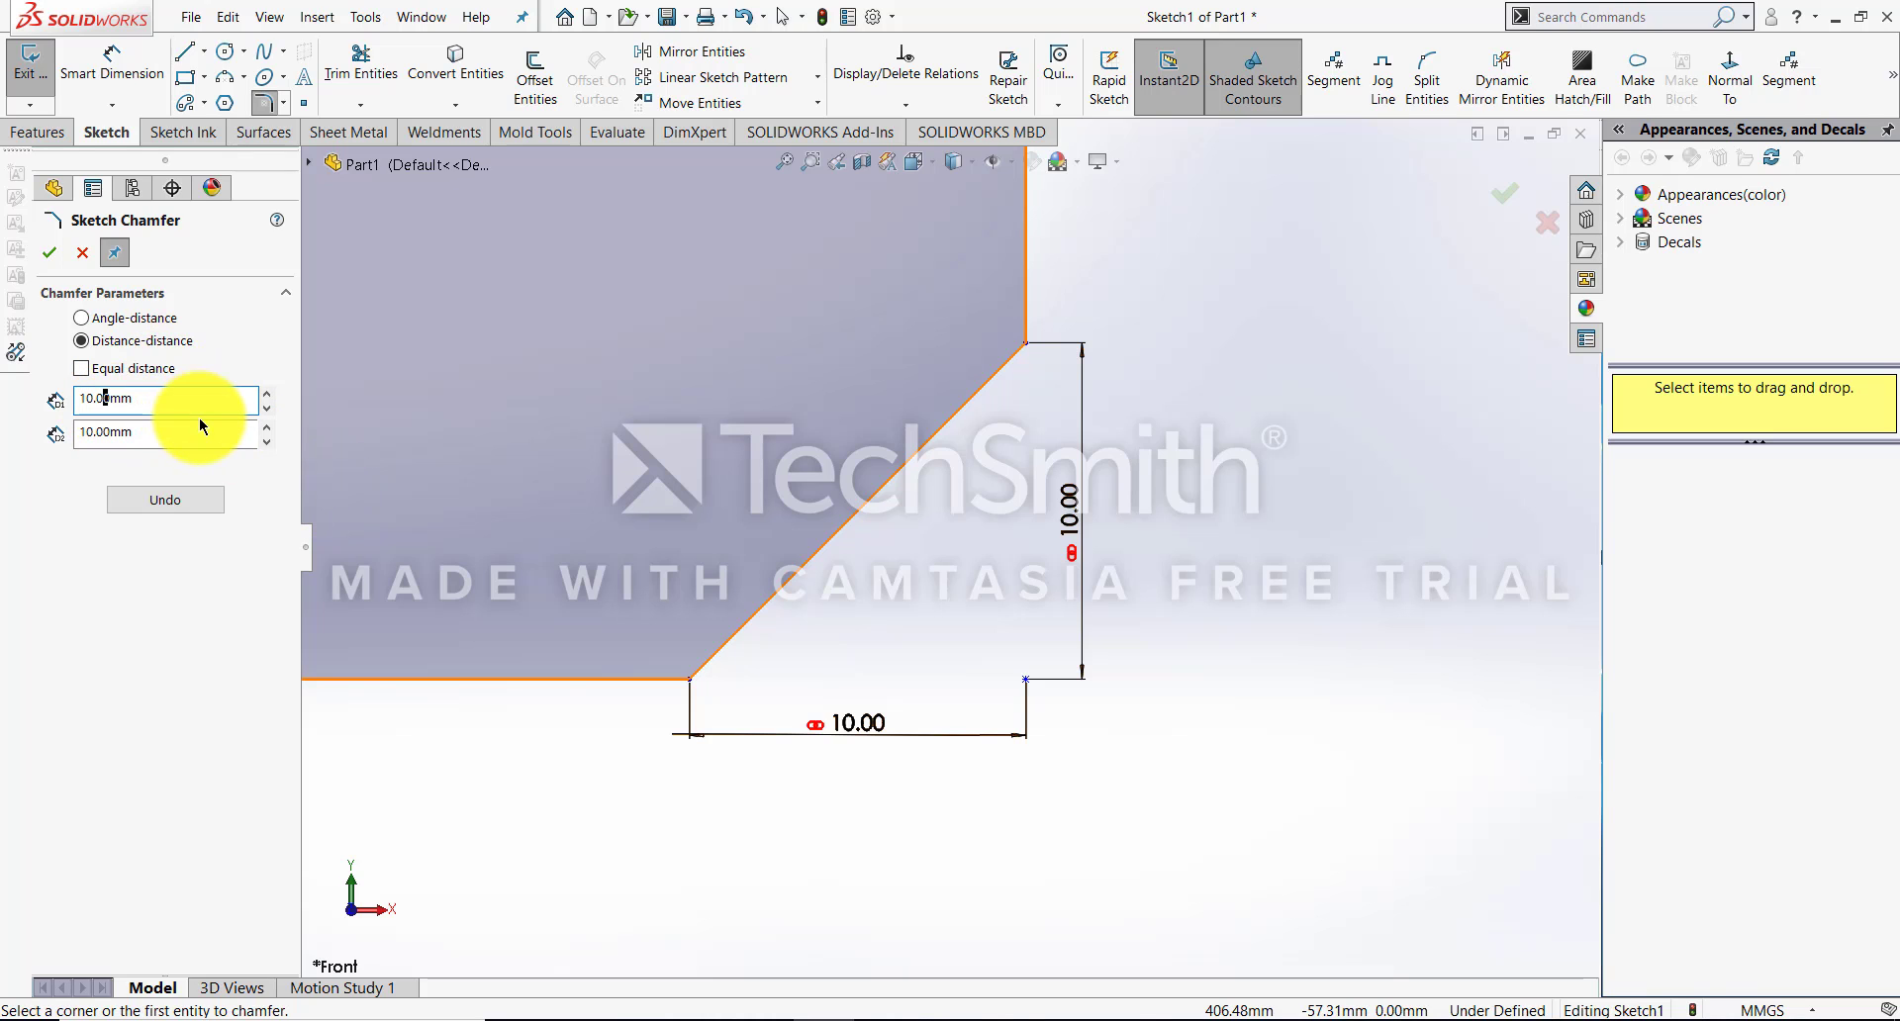
pyautogui.click(158, 398)
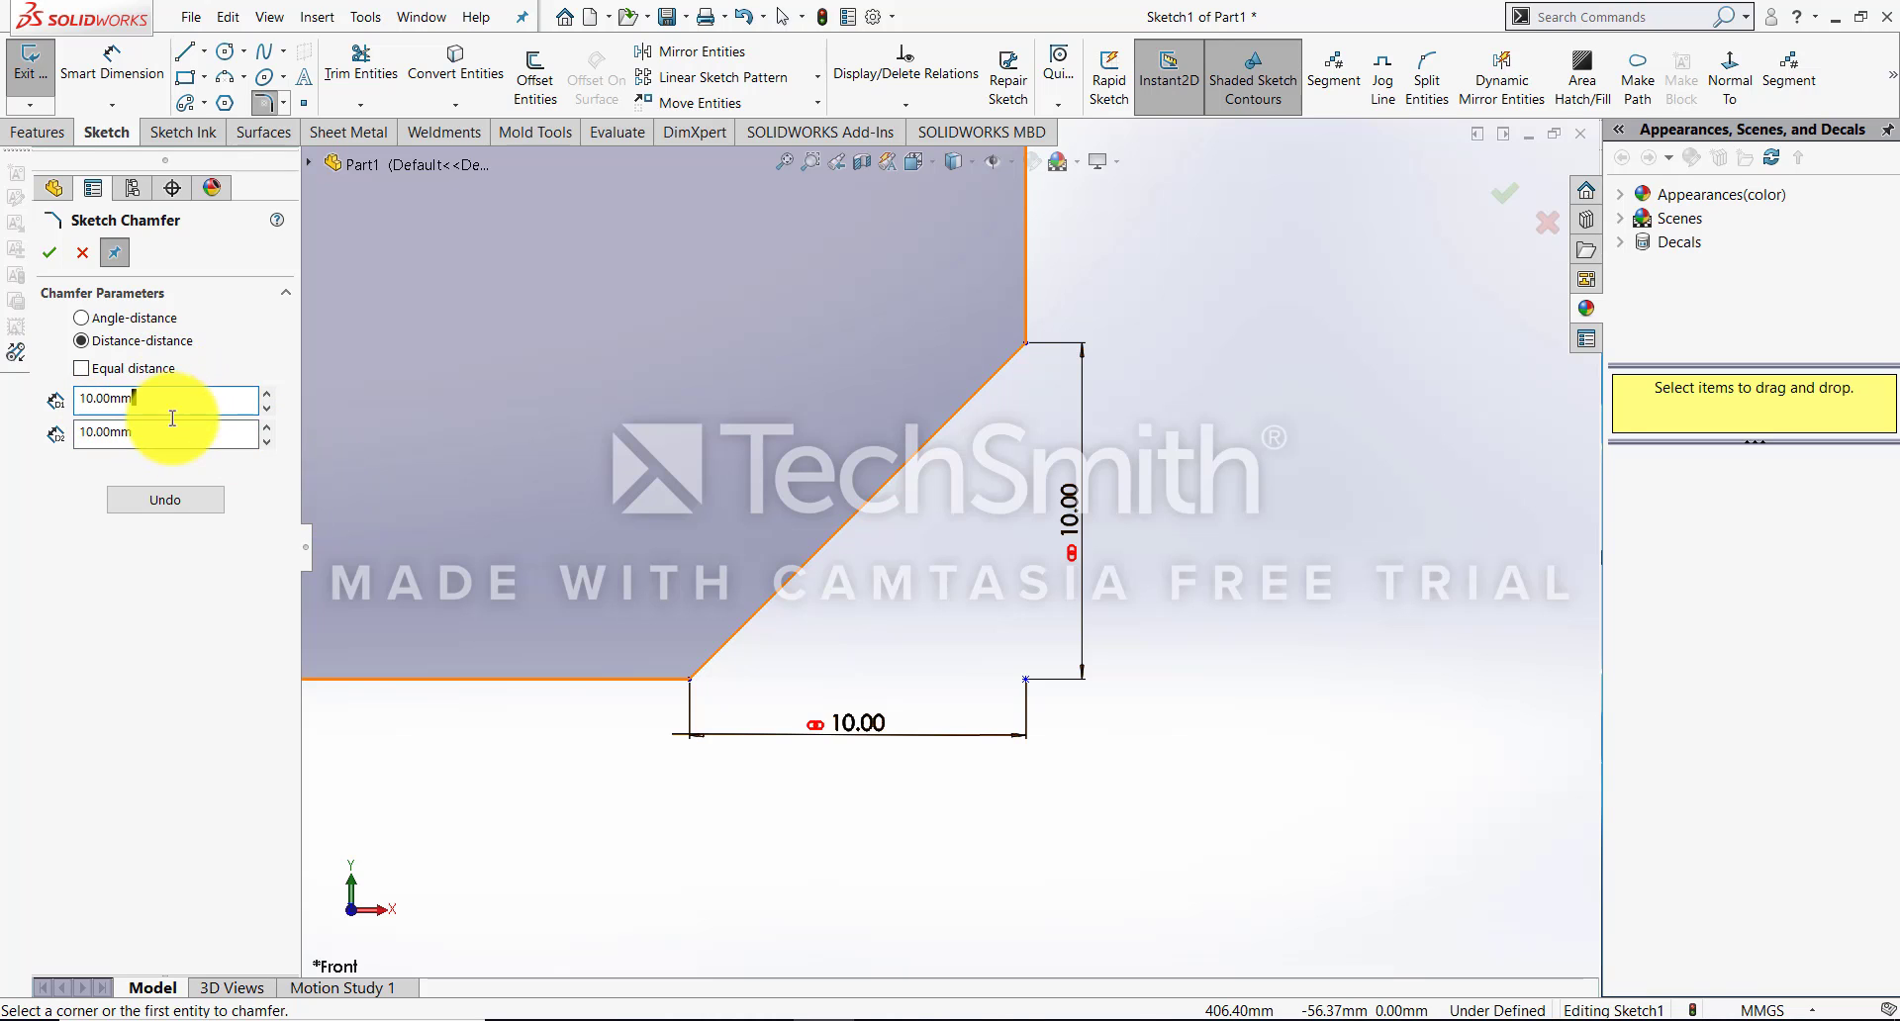
pyautogui.click(166, 433)
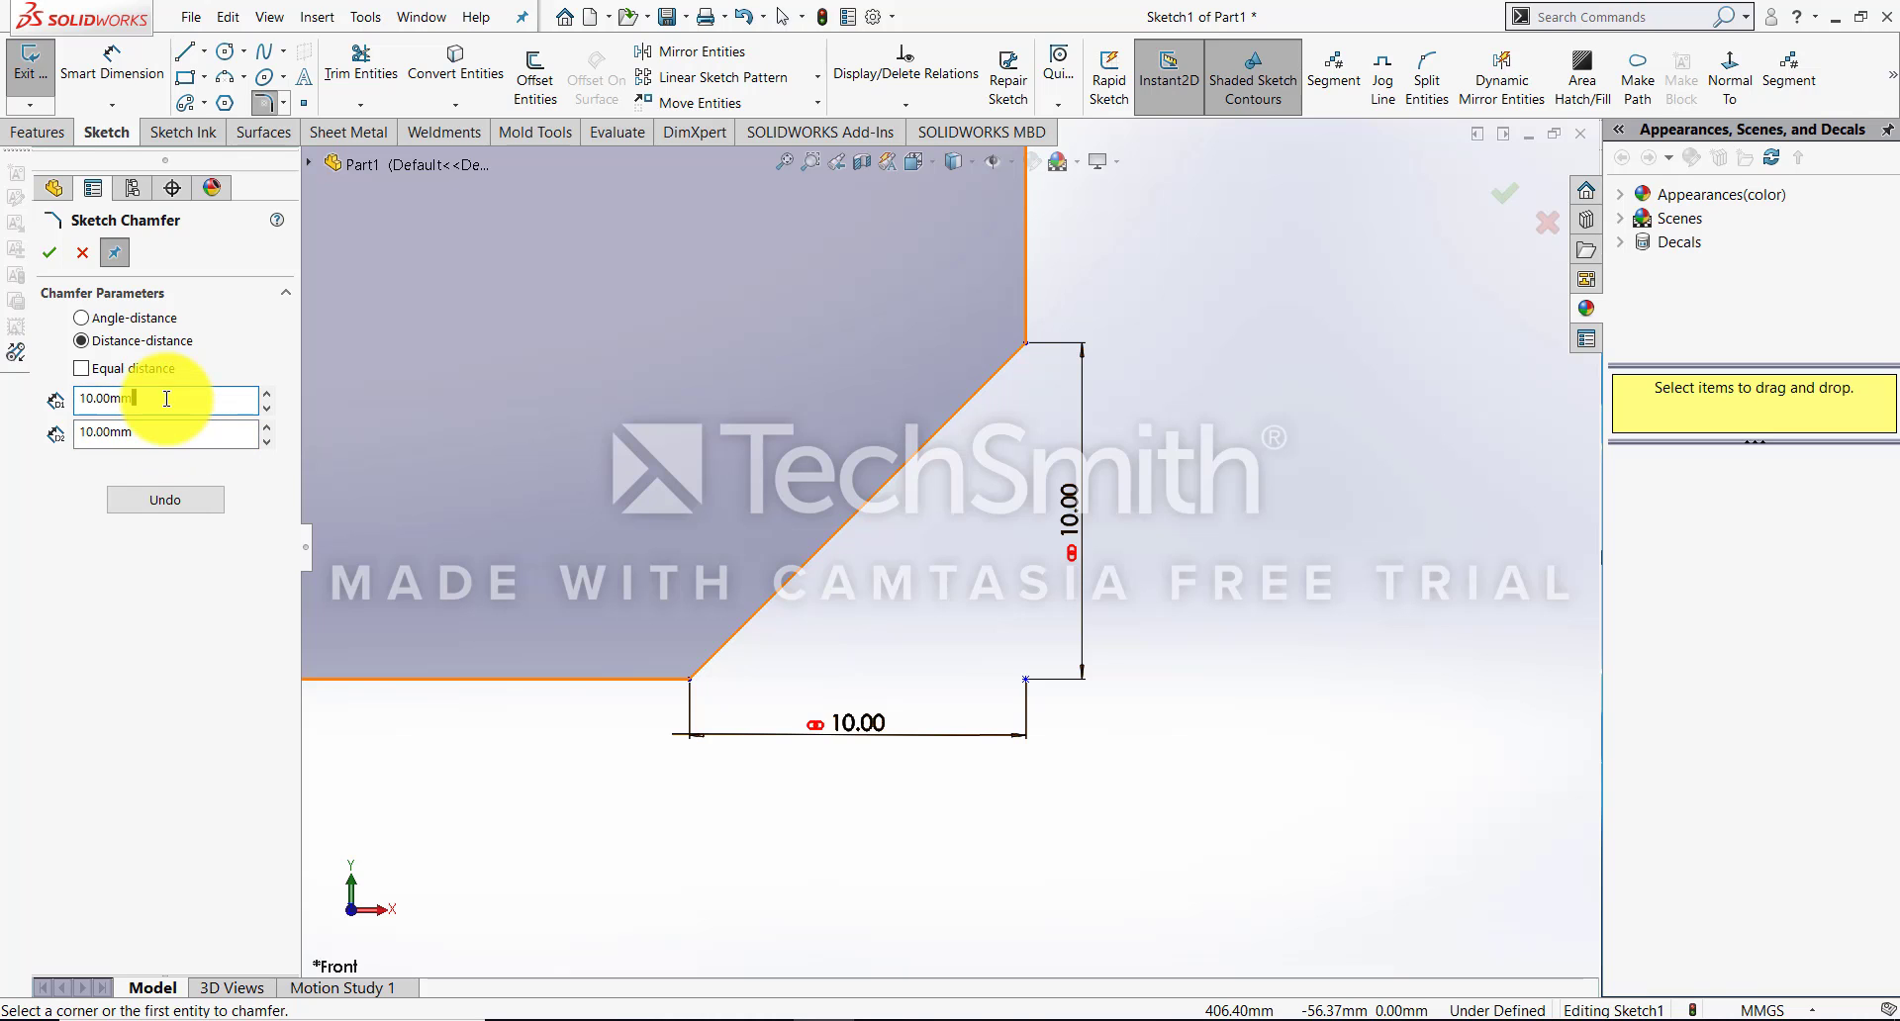
pyautogui.moveTo(167, 398); pyautogui.dragTo(66, 400)
pyautogui.click(170, 397)
pyautogui.moveTo(213, 438); pyautogui.dragTo(32, 431)
pyautogui.click(188, 396)
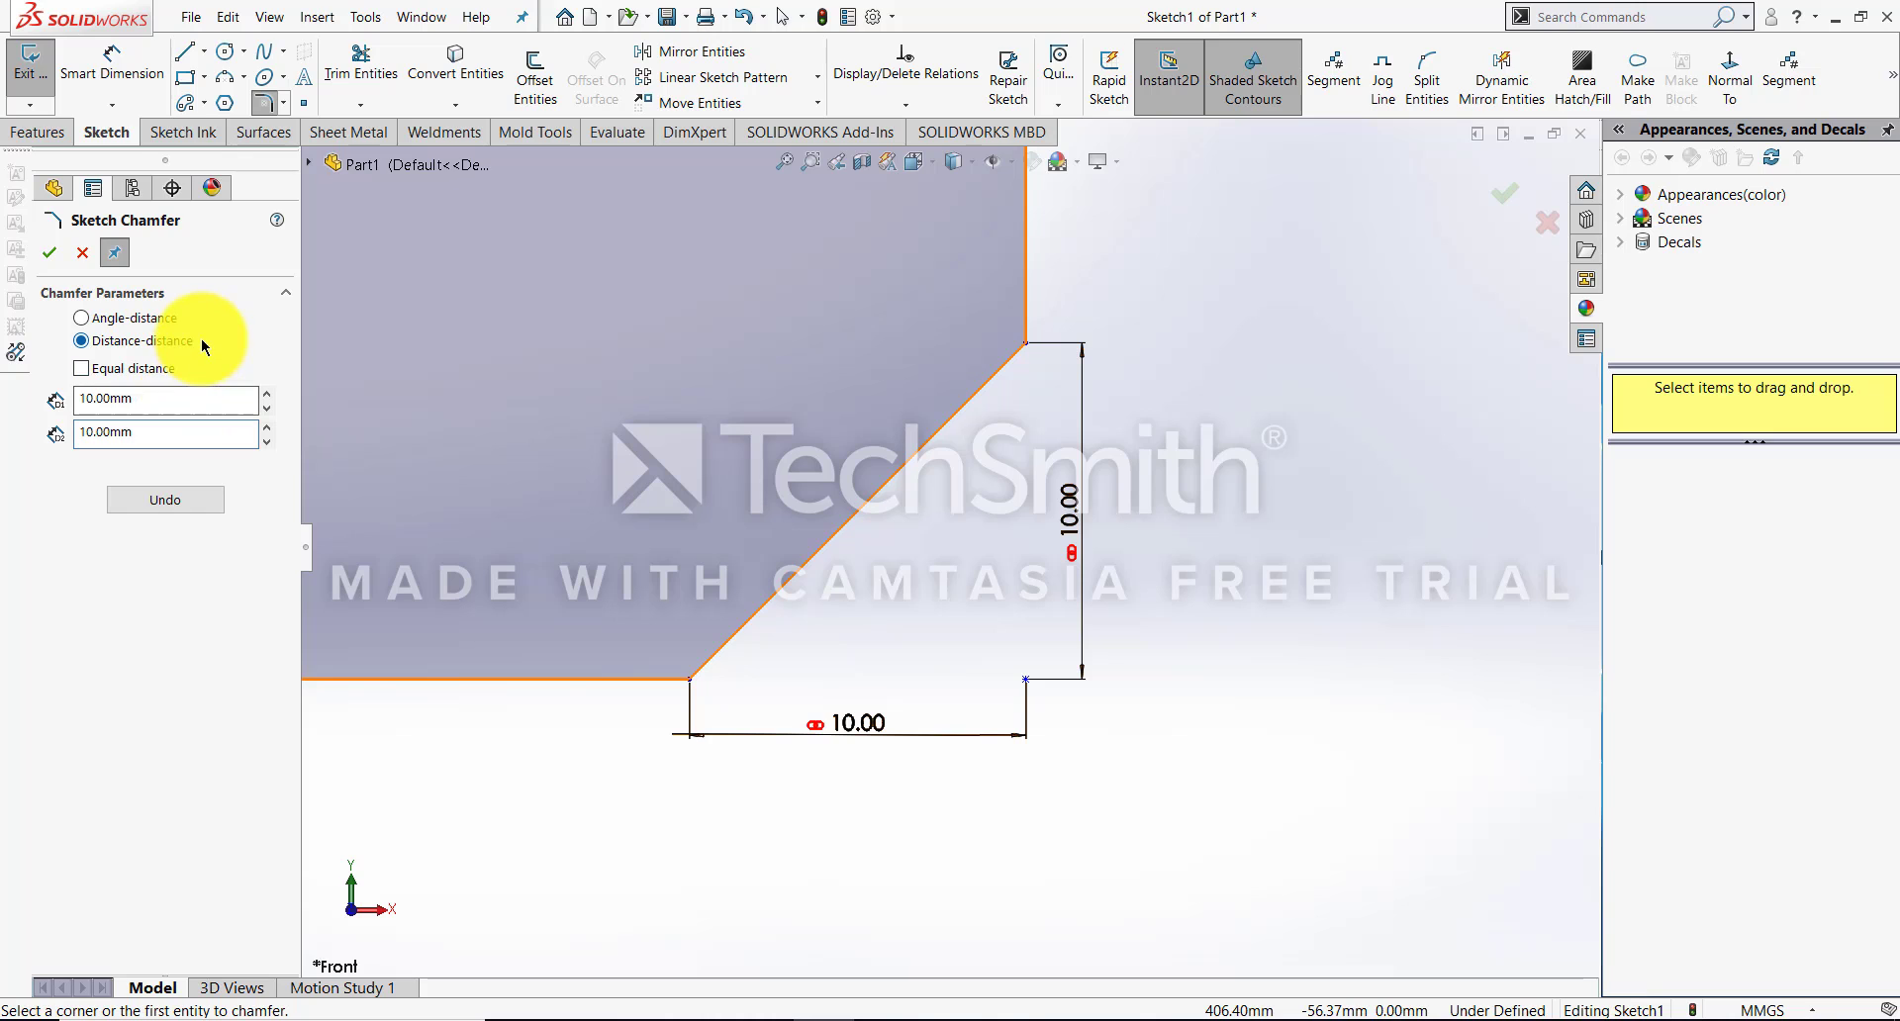
pyautogui.click(200, 339)
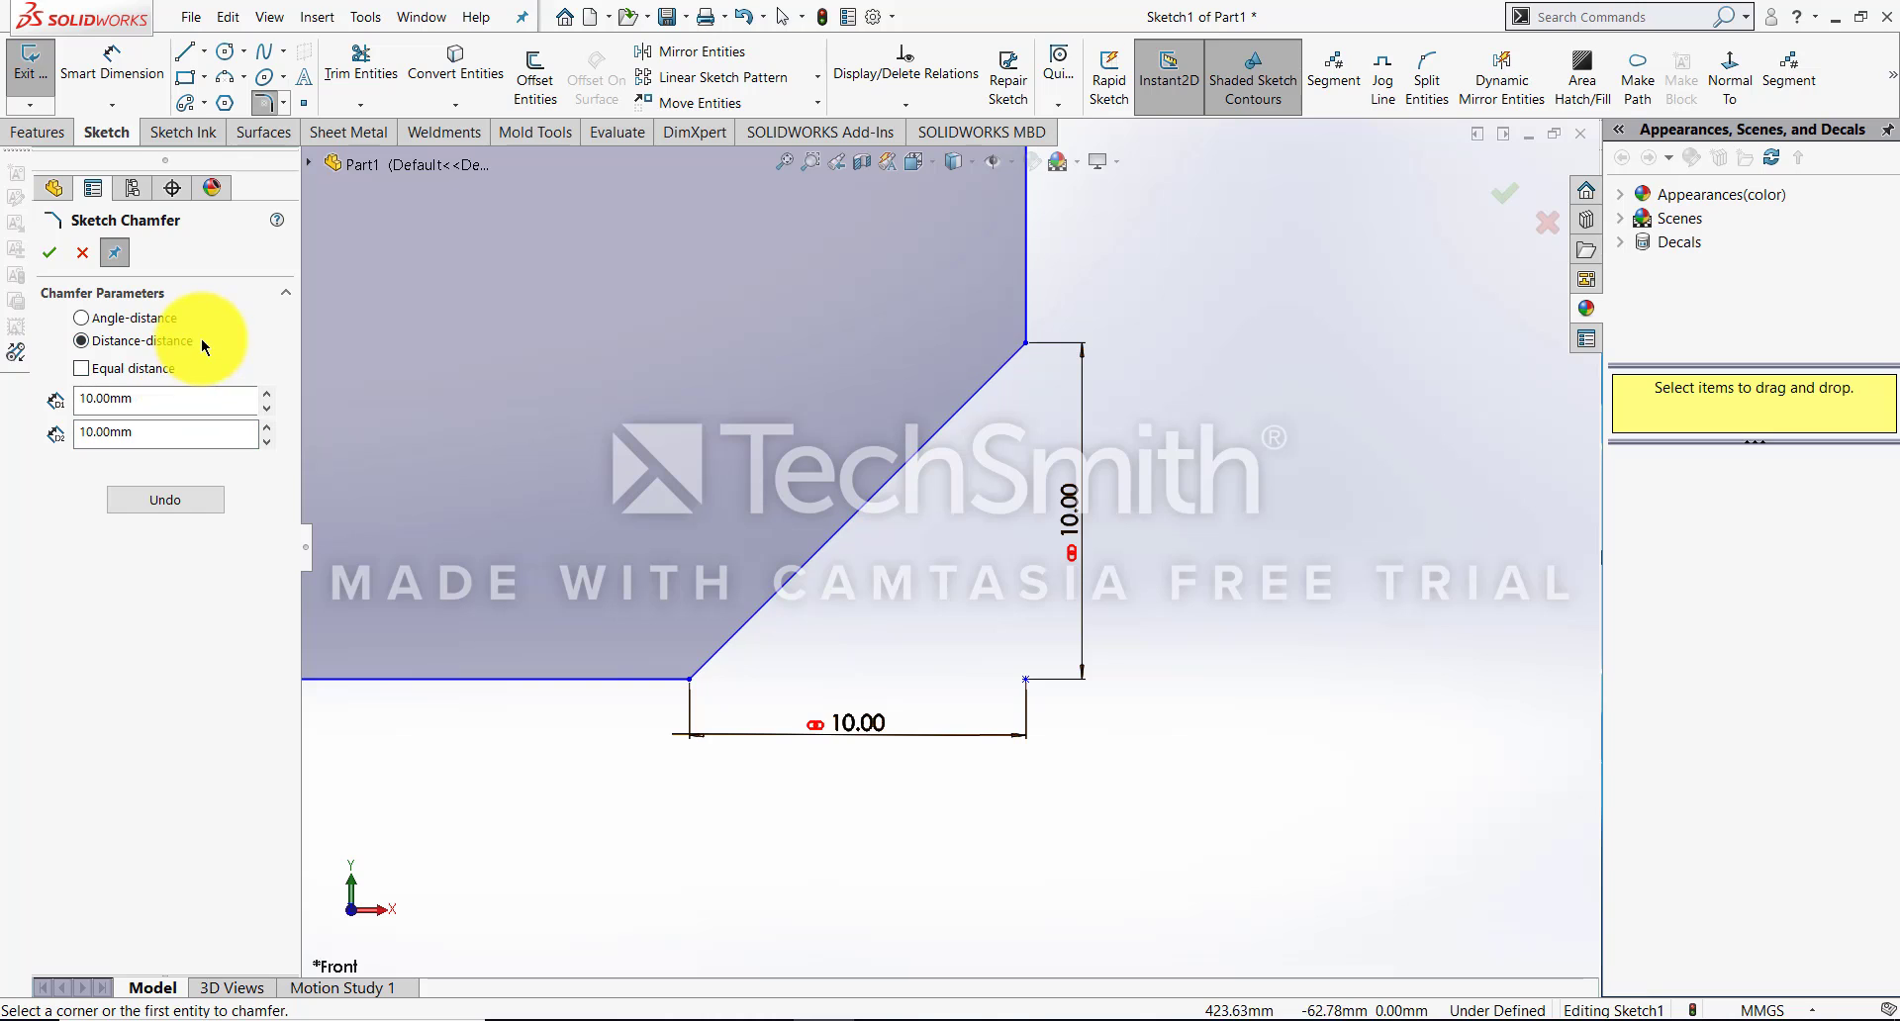
# Switch the sketch chamfer type to Angle-distance and go through its angle value, comparing it with Distance-distance
pyautogui.click(1096, 554)
pyautogui.click(138, 324)
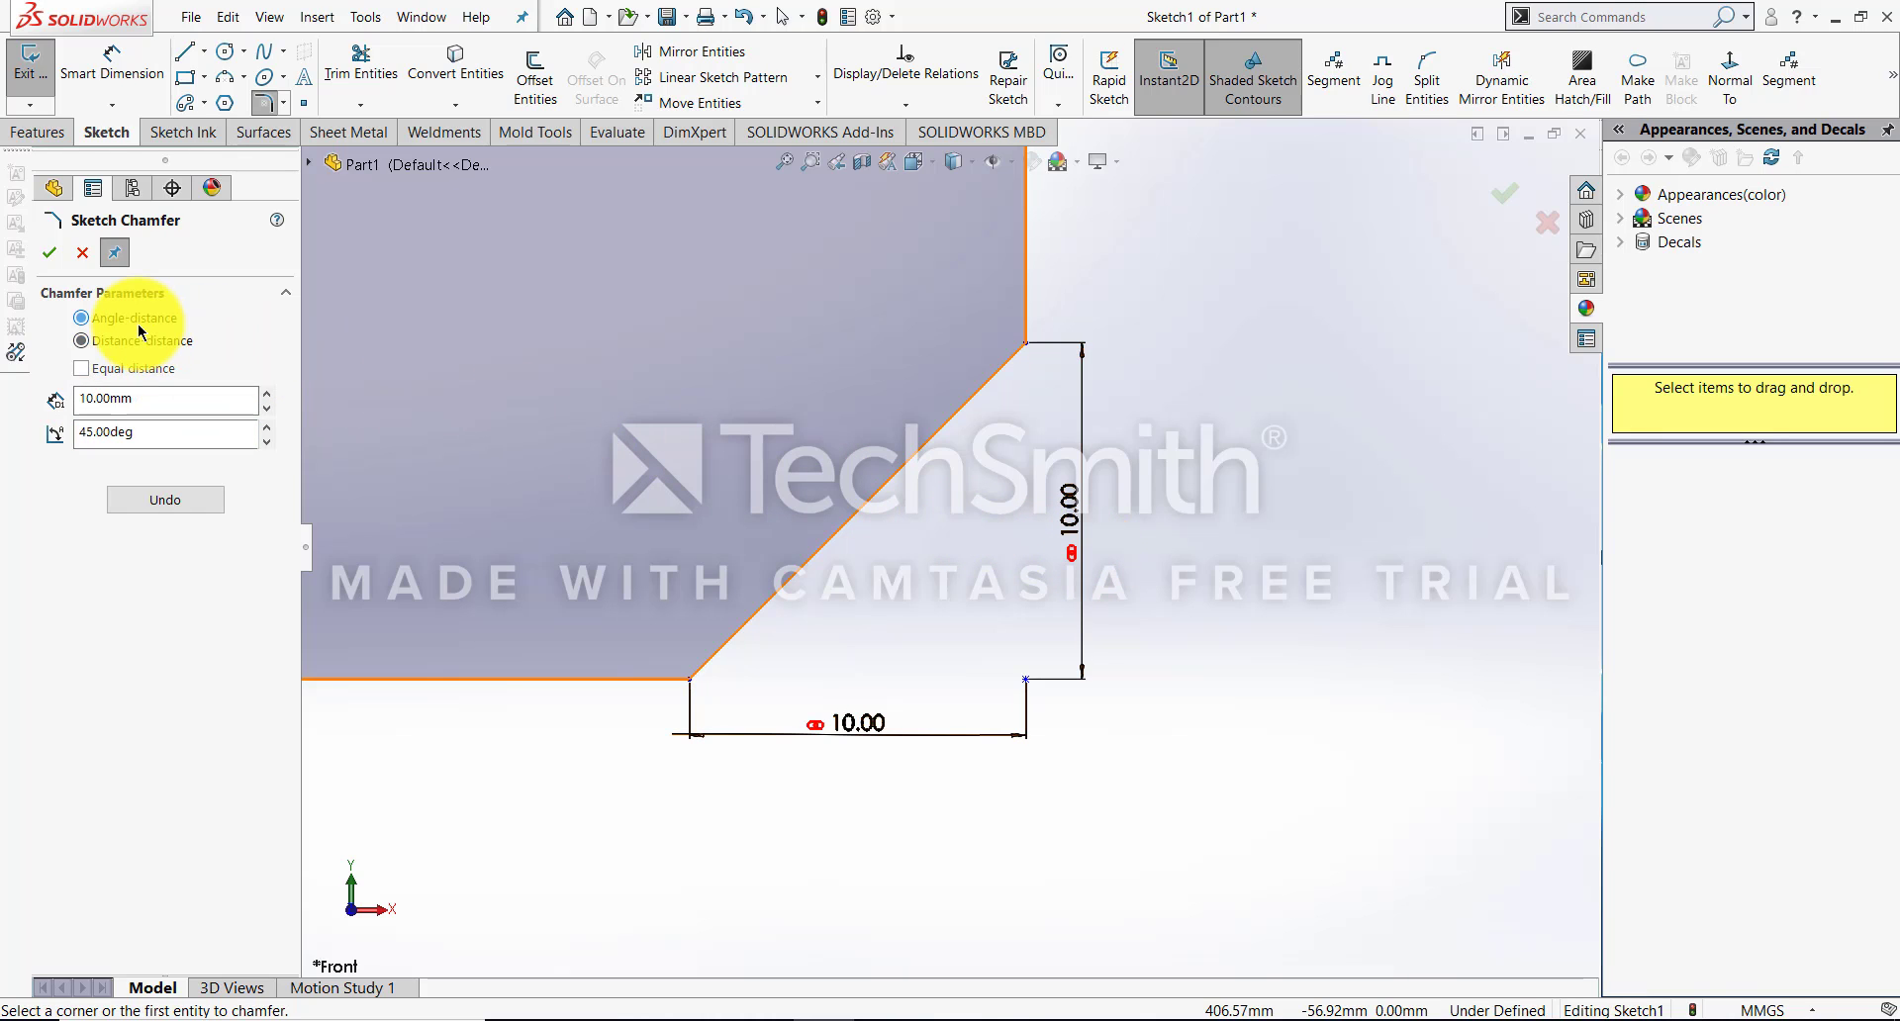
pyautogui.scroll(10, 1222, 748)
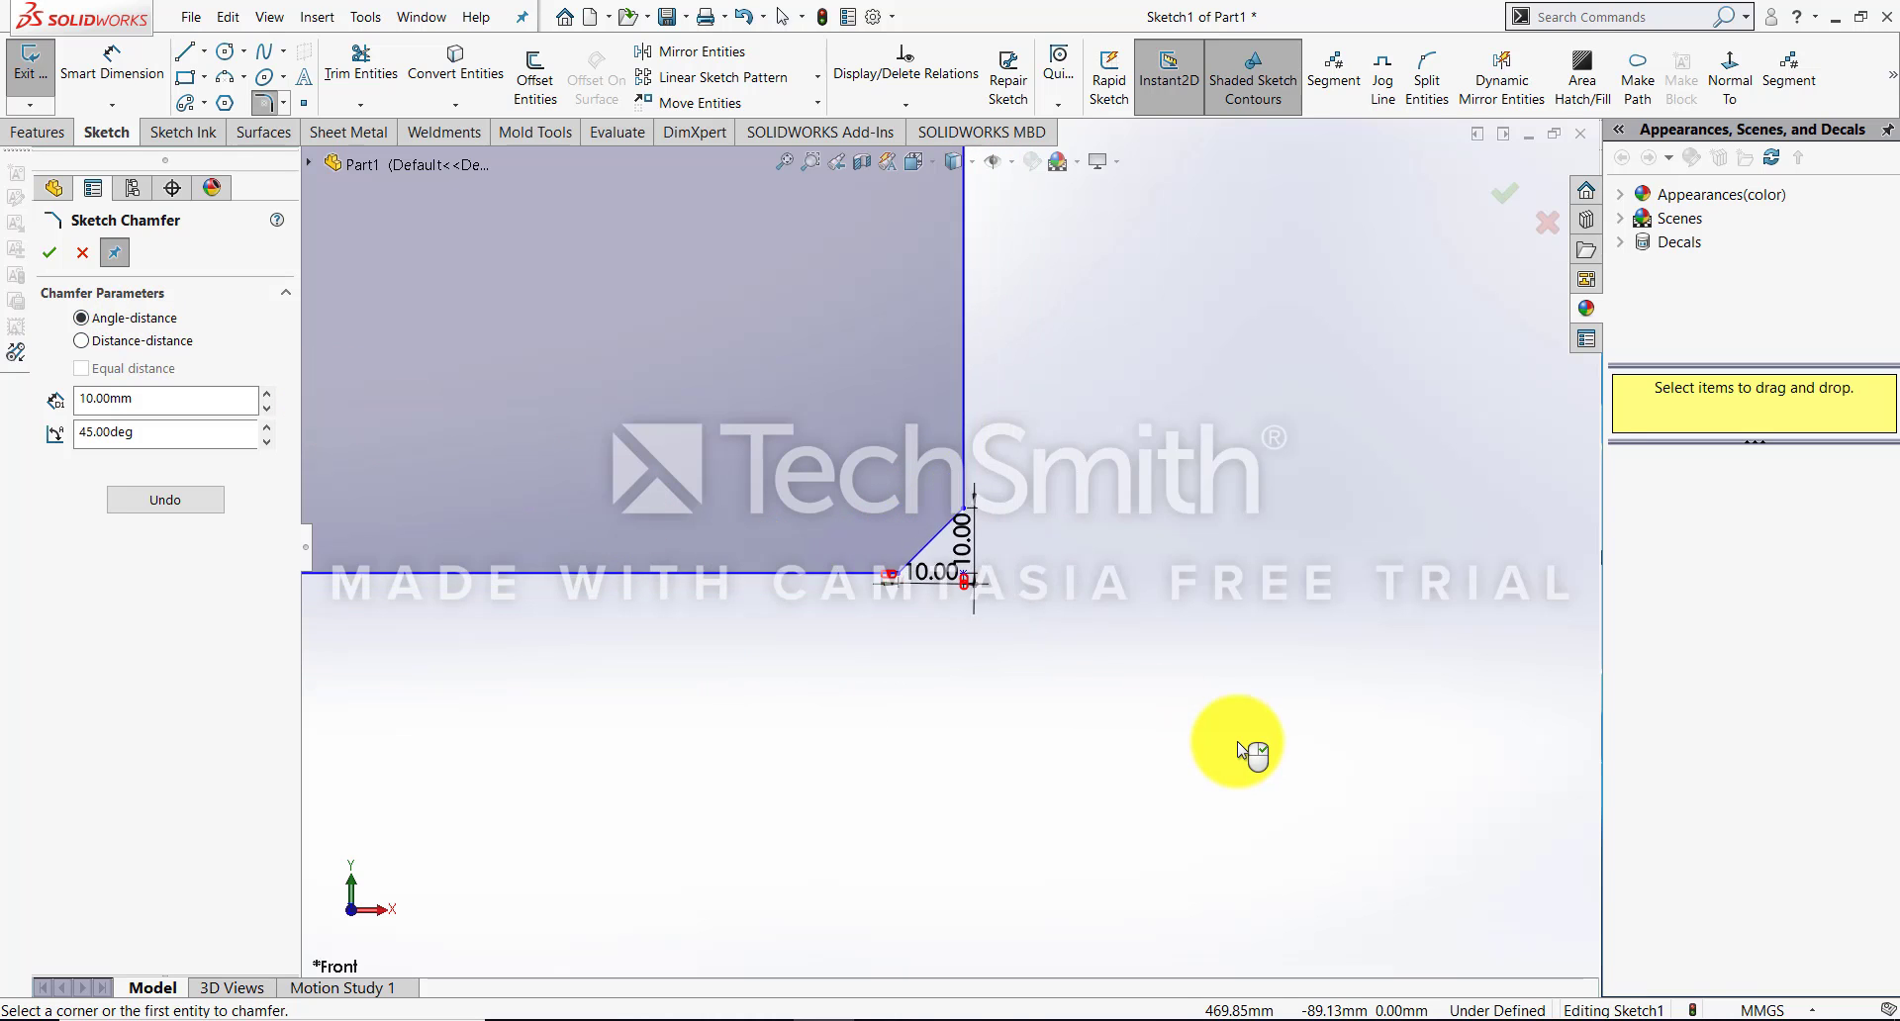
pyautogui.scroll(-10, 1222, 738)
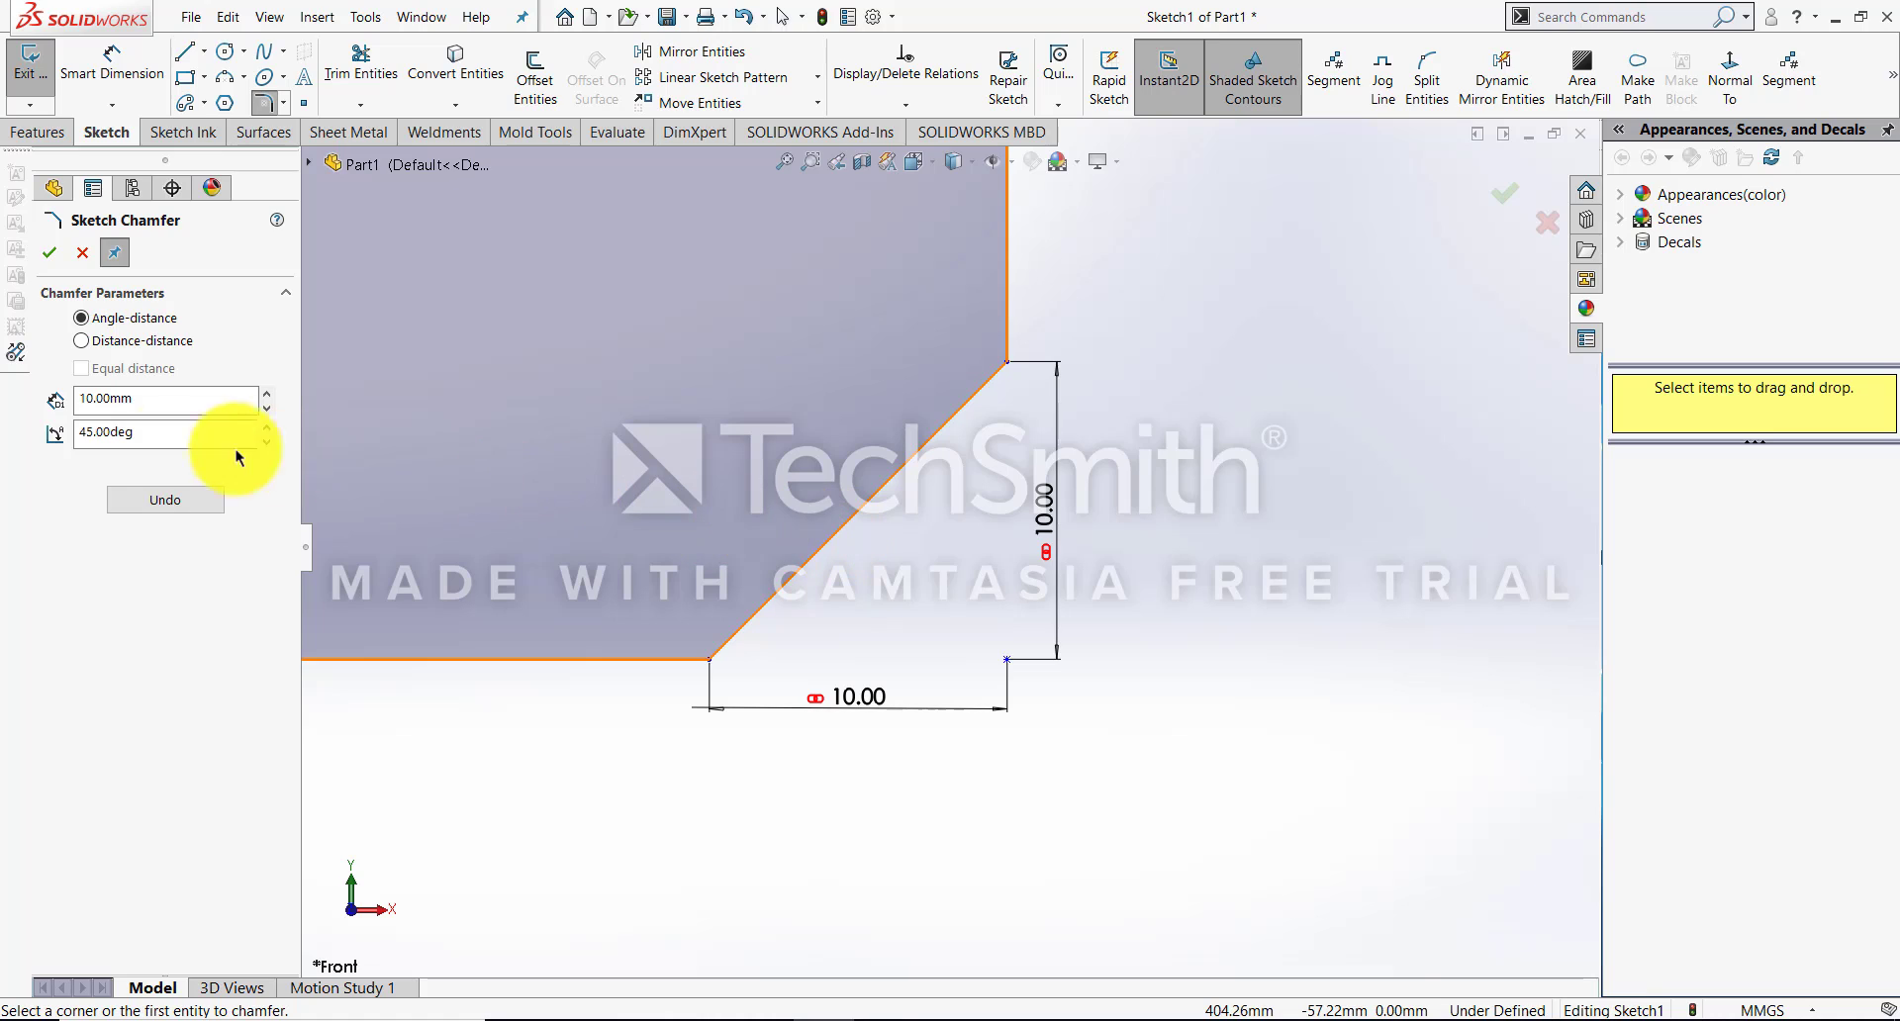
pyautogui.click(162, 439)
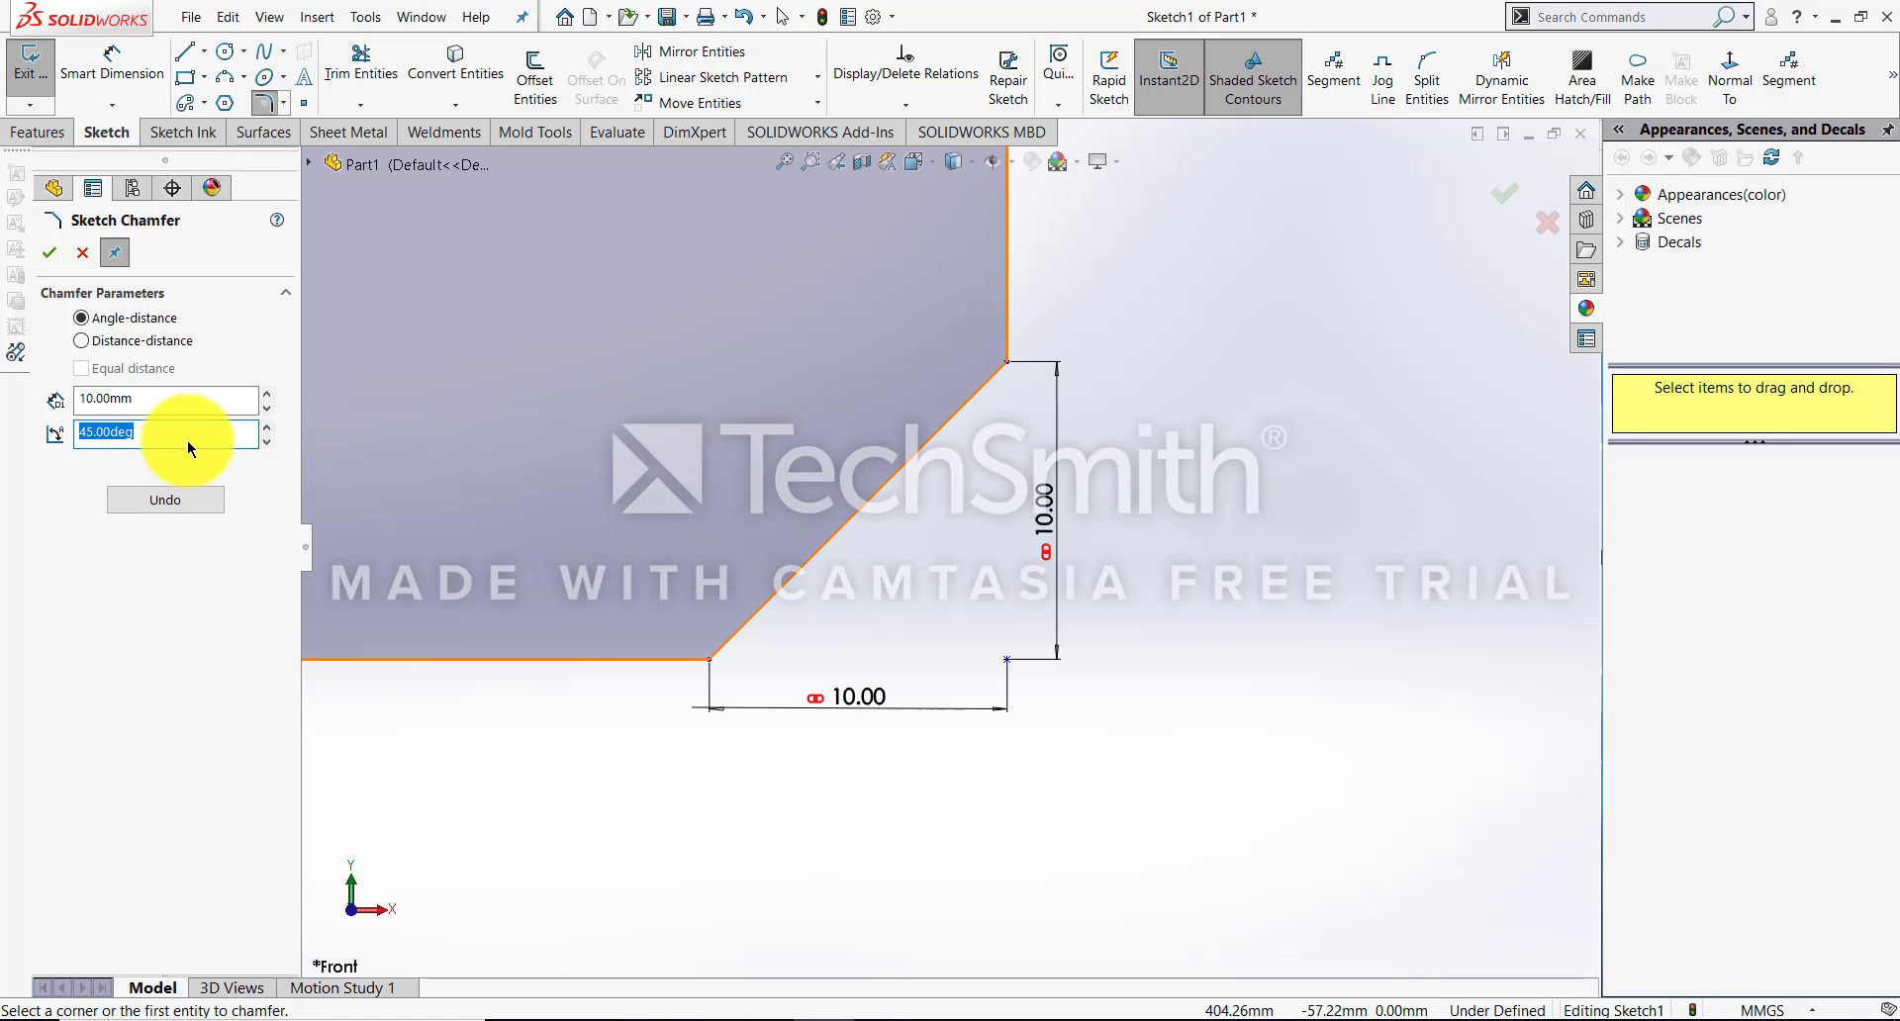
pyautogui.click(149, 322)
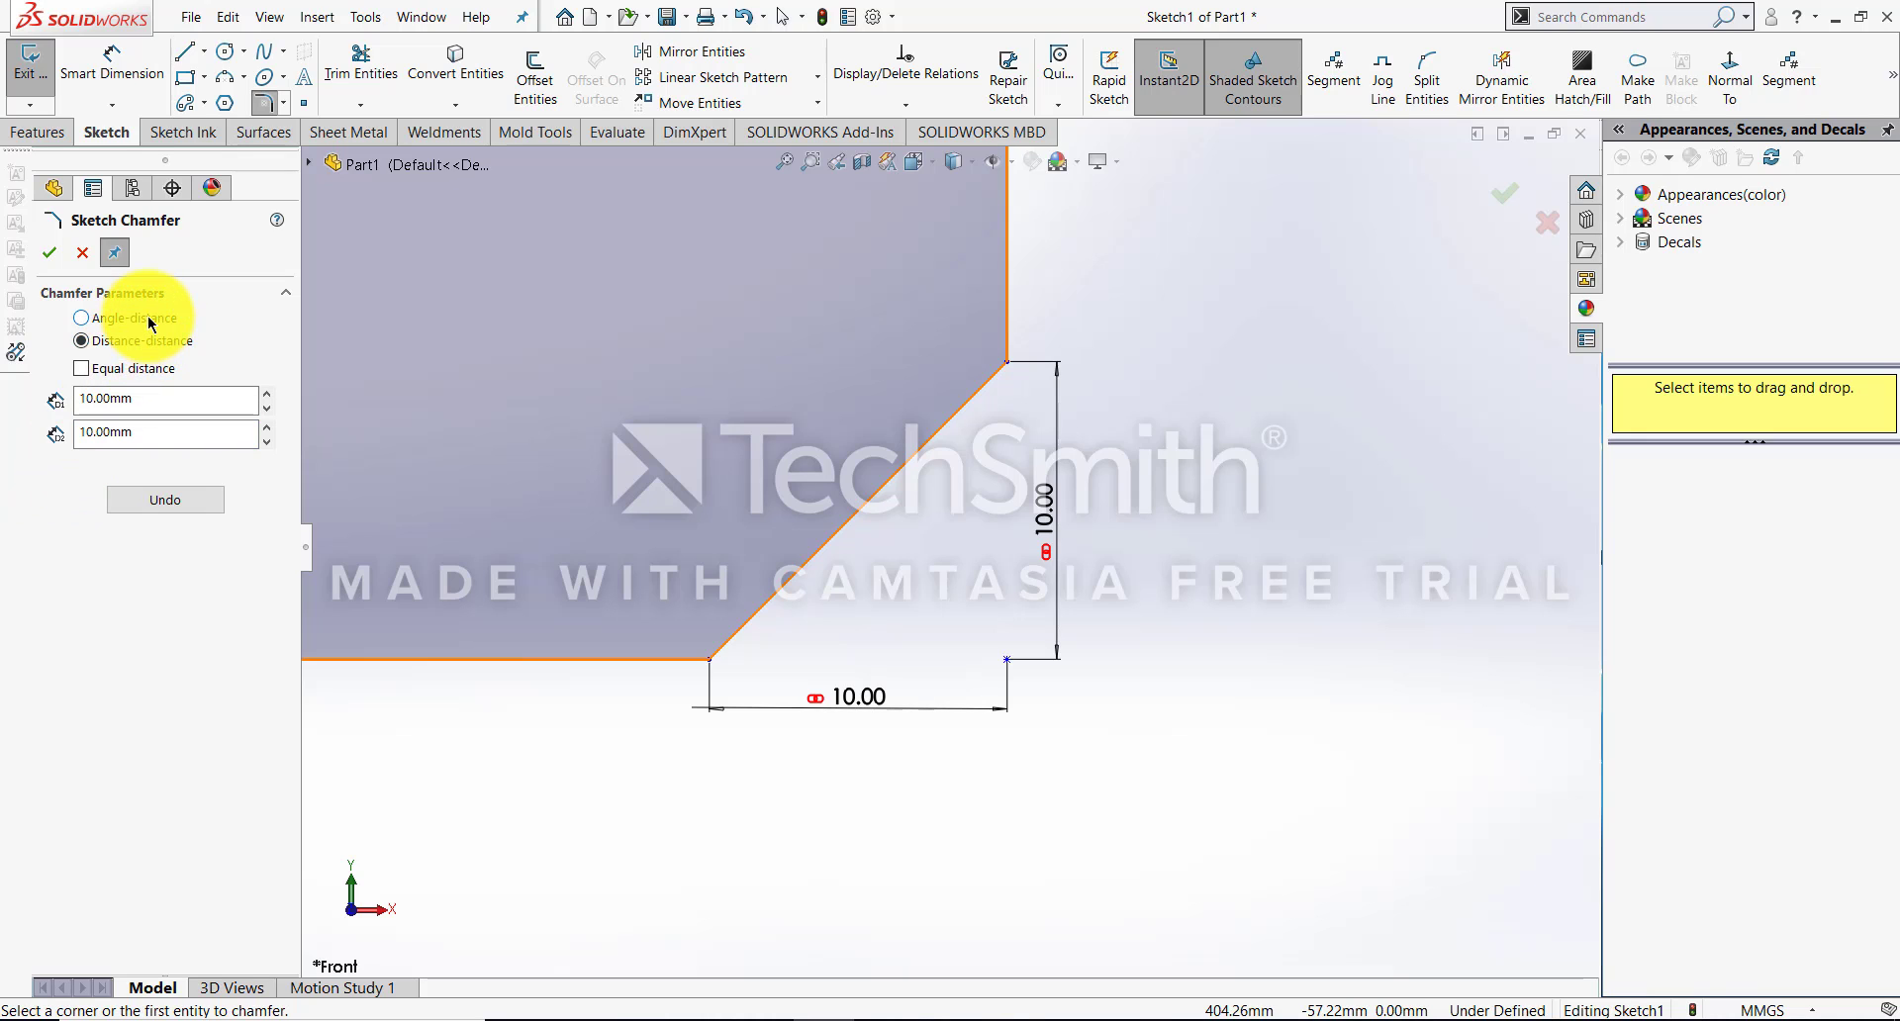
pyautogui.click(149, 322)
# Undo the chamfer on the rectangle's lower-right corner and finish the Sketch Chamfer command
pyautogui.click(180, 499)
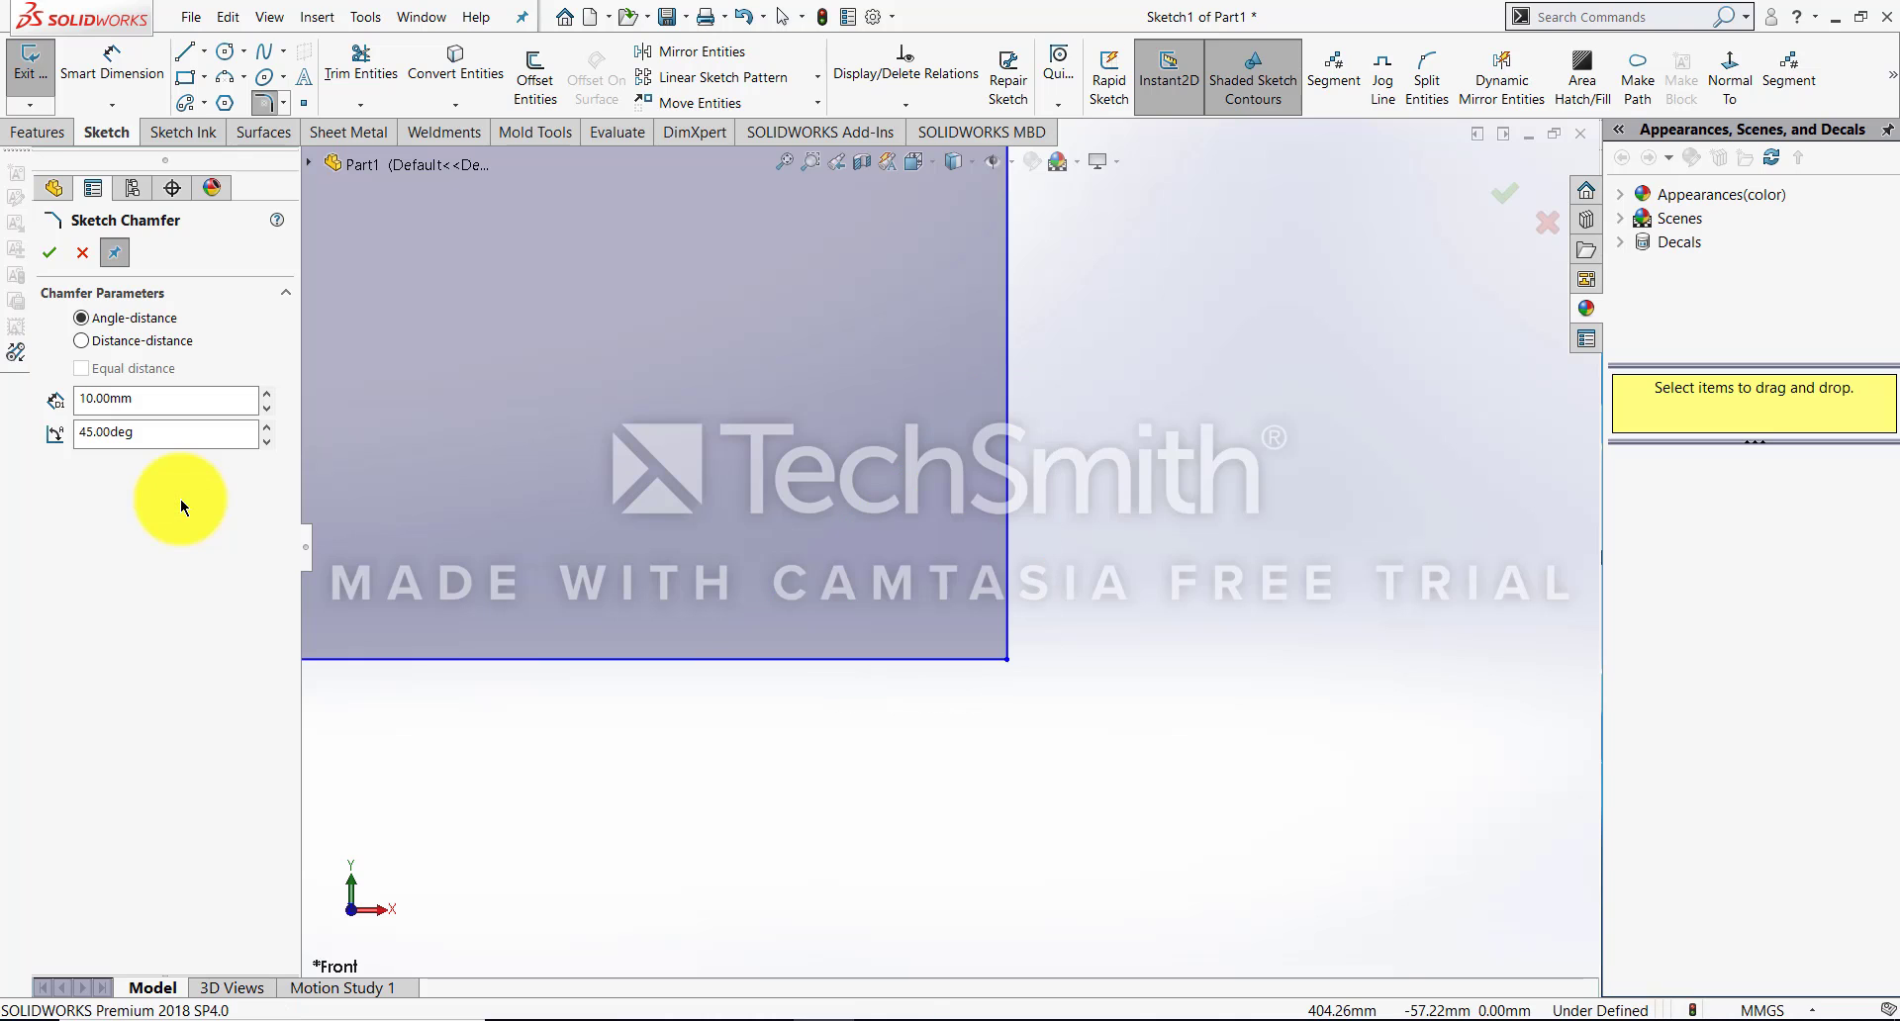
pyautogui.press('f')
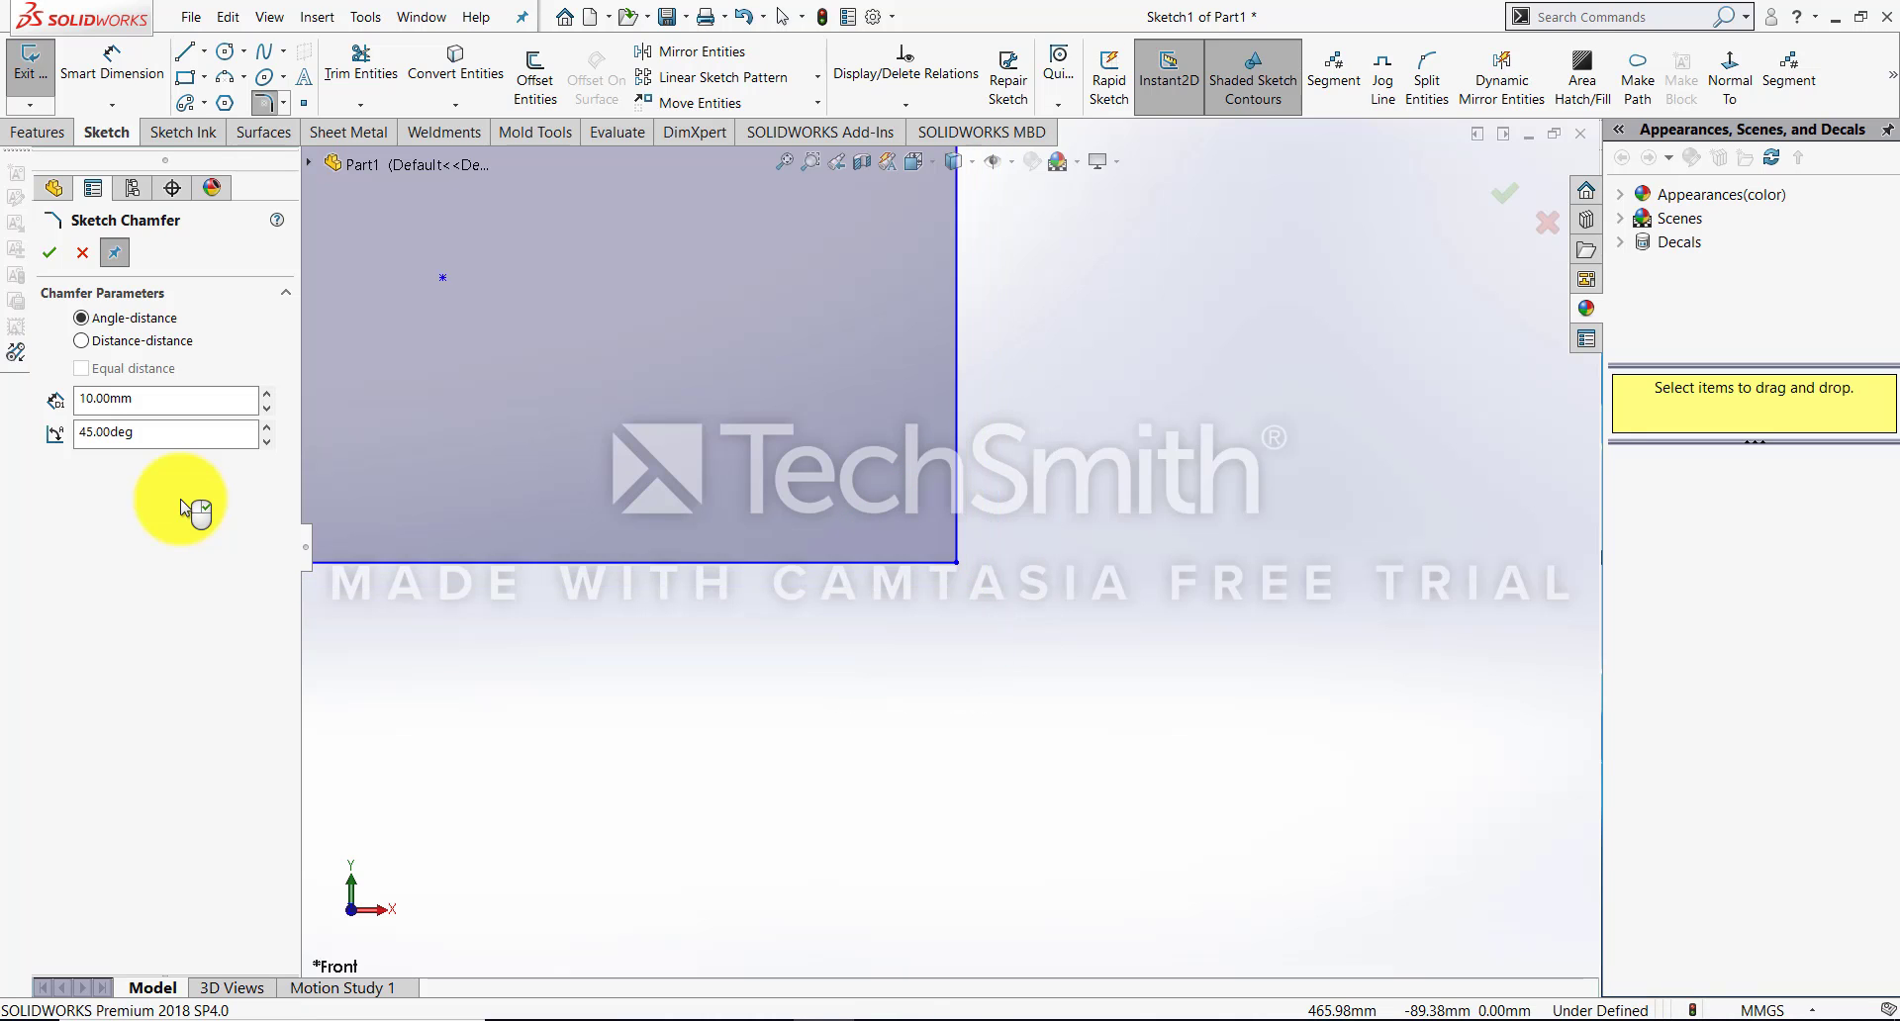
pyautogui.press('f')
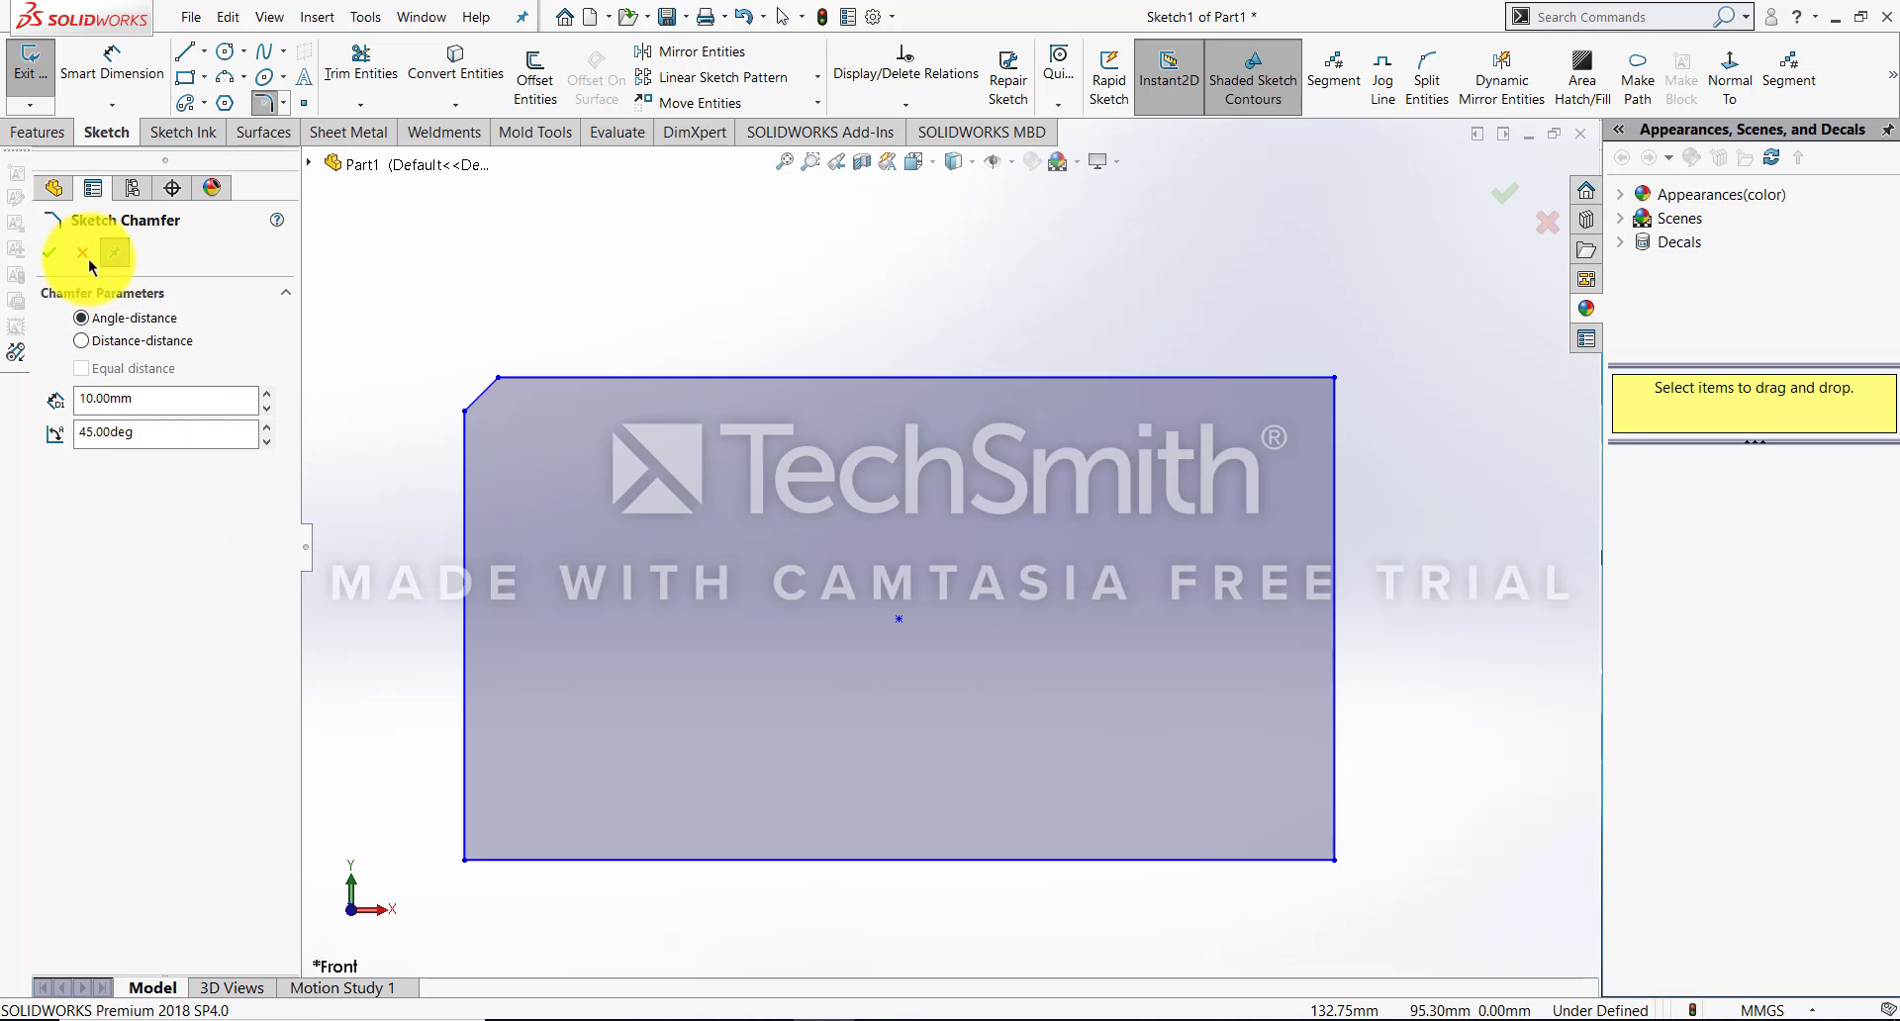
pyautogui.click(49, 252)
# Place three sketch points inside the chamfered rectangle, one on its top edge and seven scattered around its outside
pyautogui.click(307, 103)
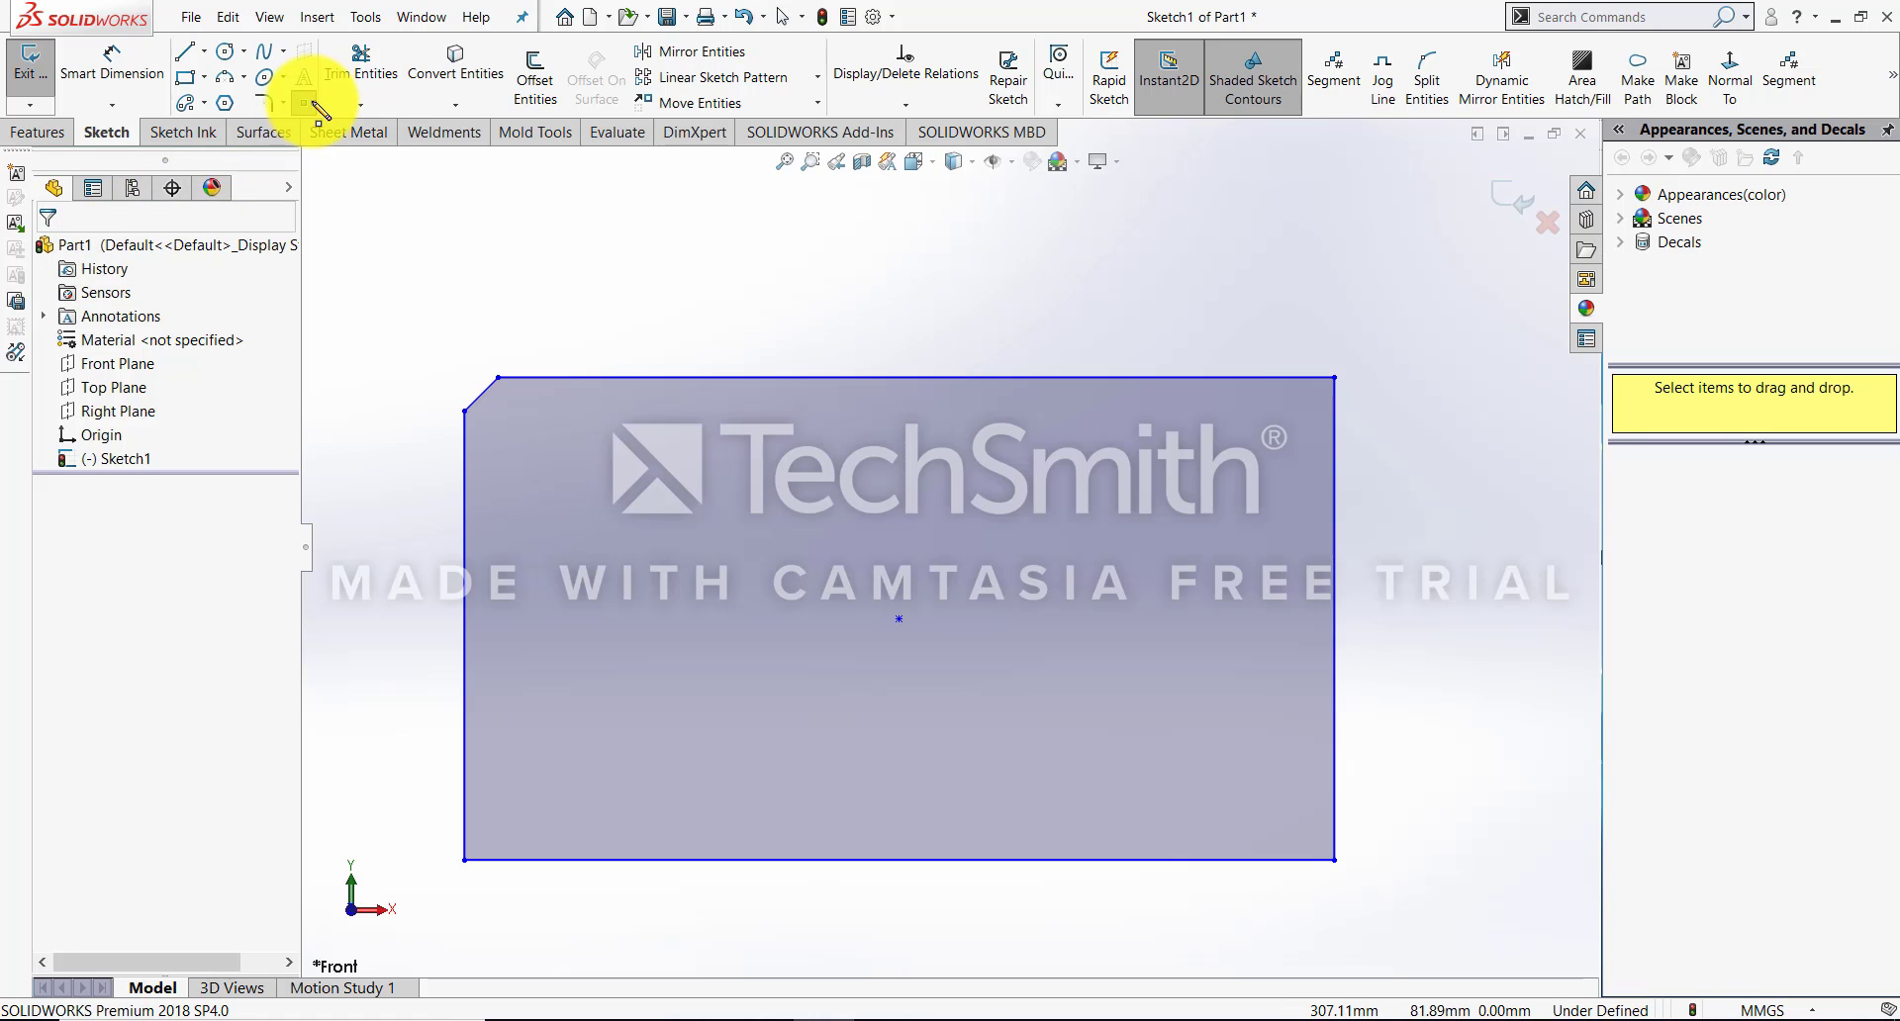
pyautogui.click(842, 552)
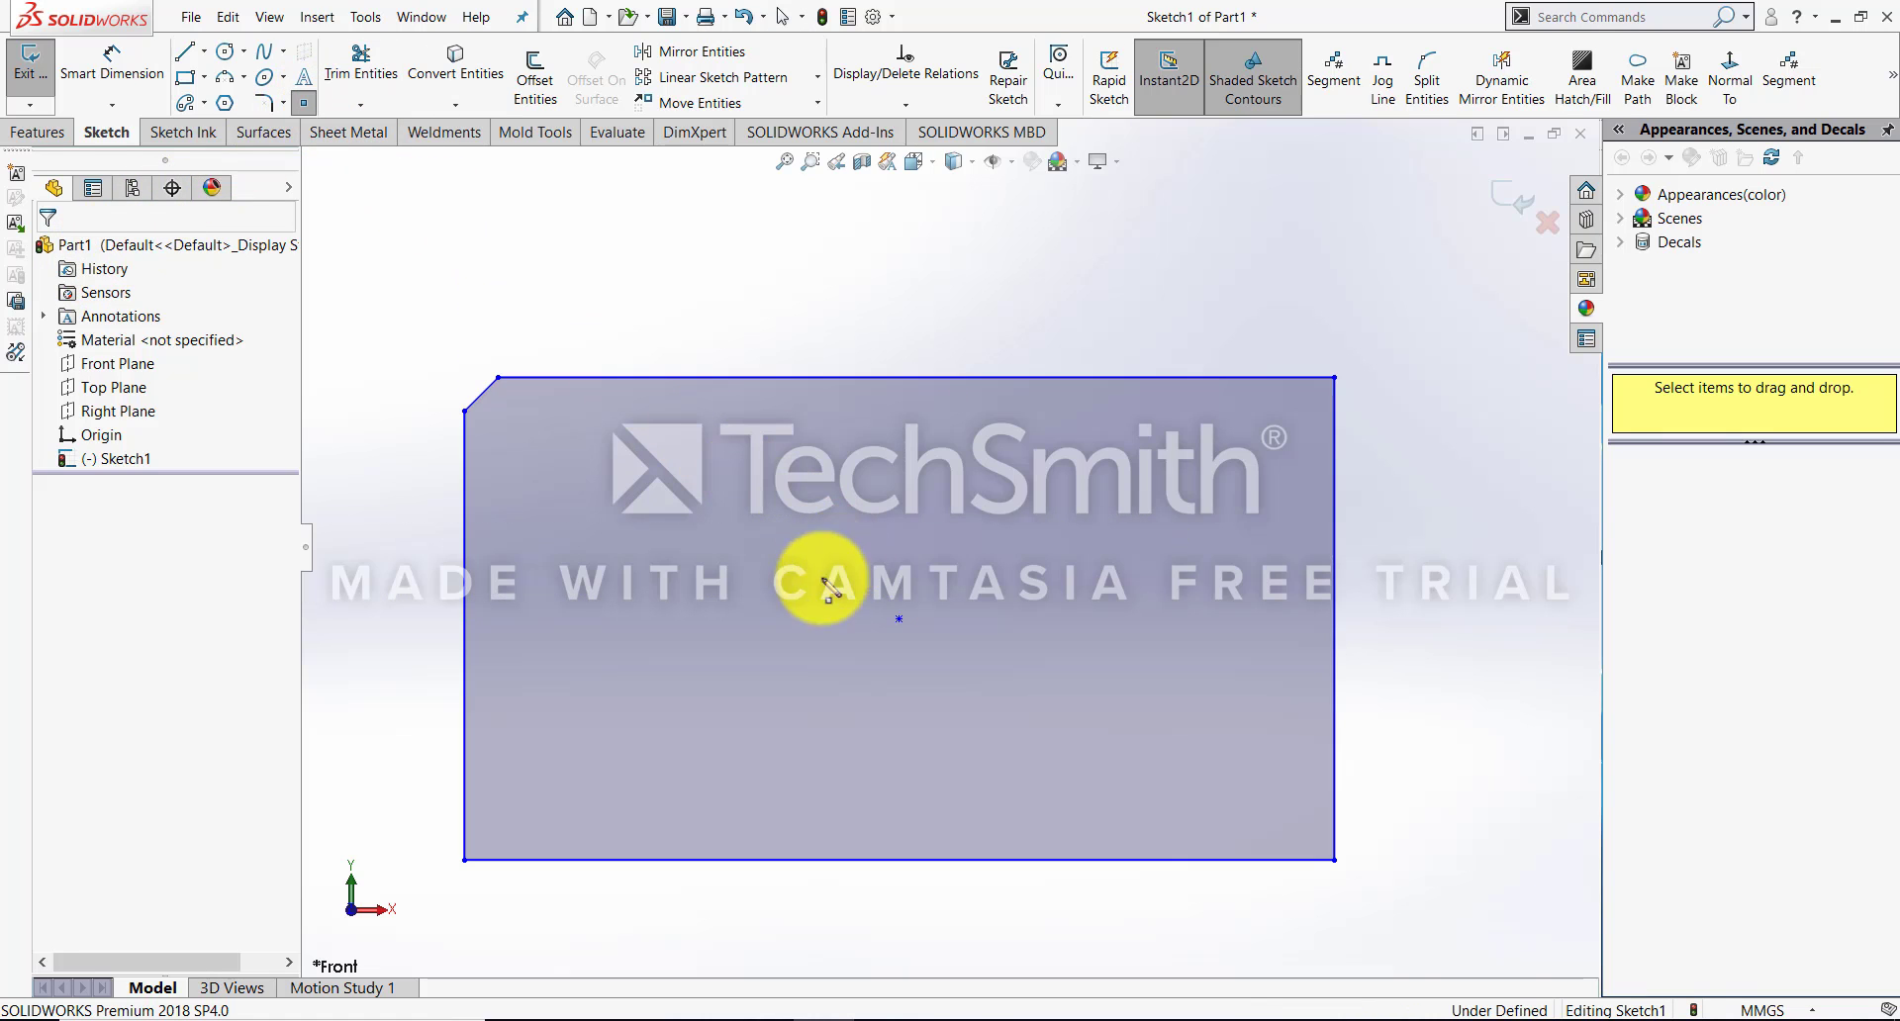
pyautogui.click(1217, 597)
pyautogui.click(1101, 377)
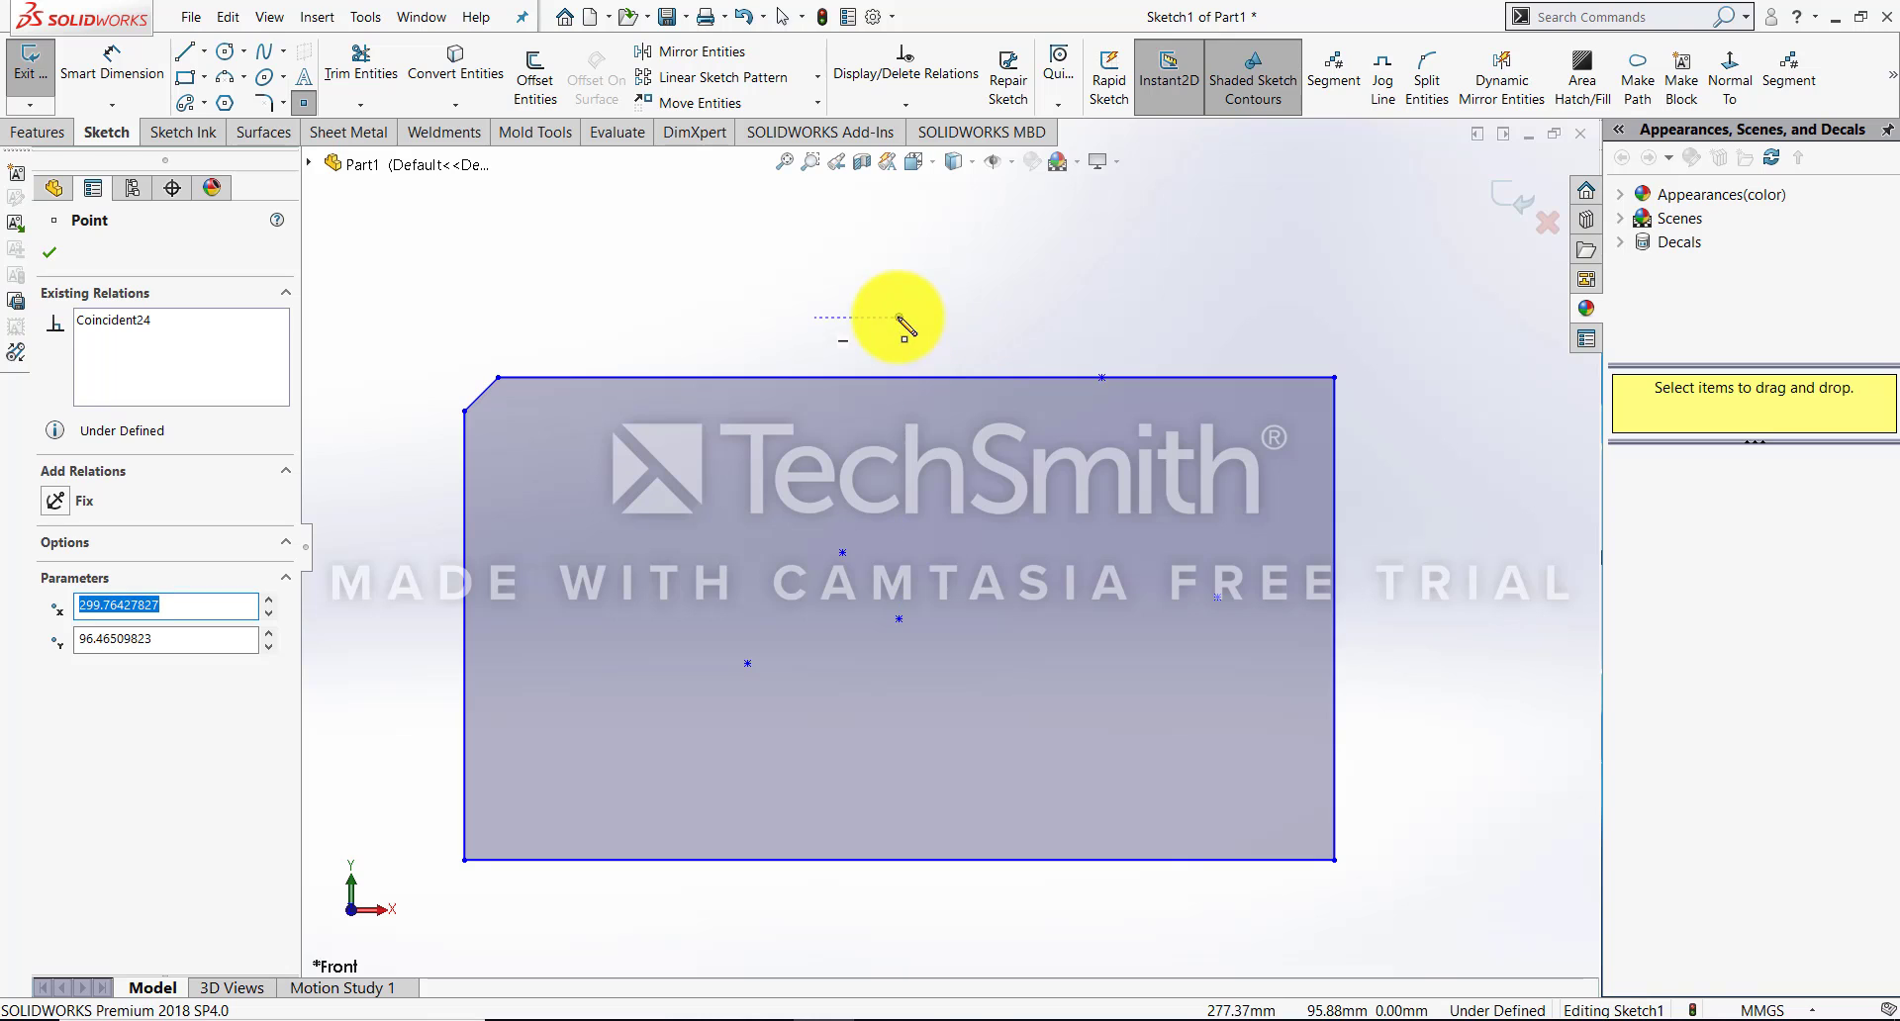
pyautogui.click(899, 316)
pyautogui.scroll(5, 950, 547)
pyautogui.click(1062, 712)
pyautogui.click(931, 767)
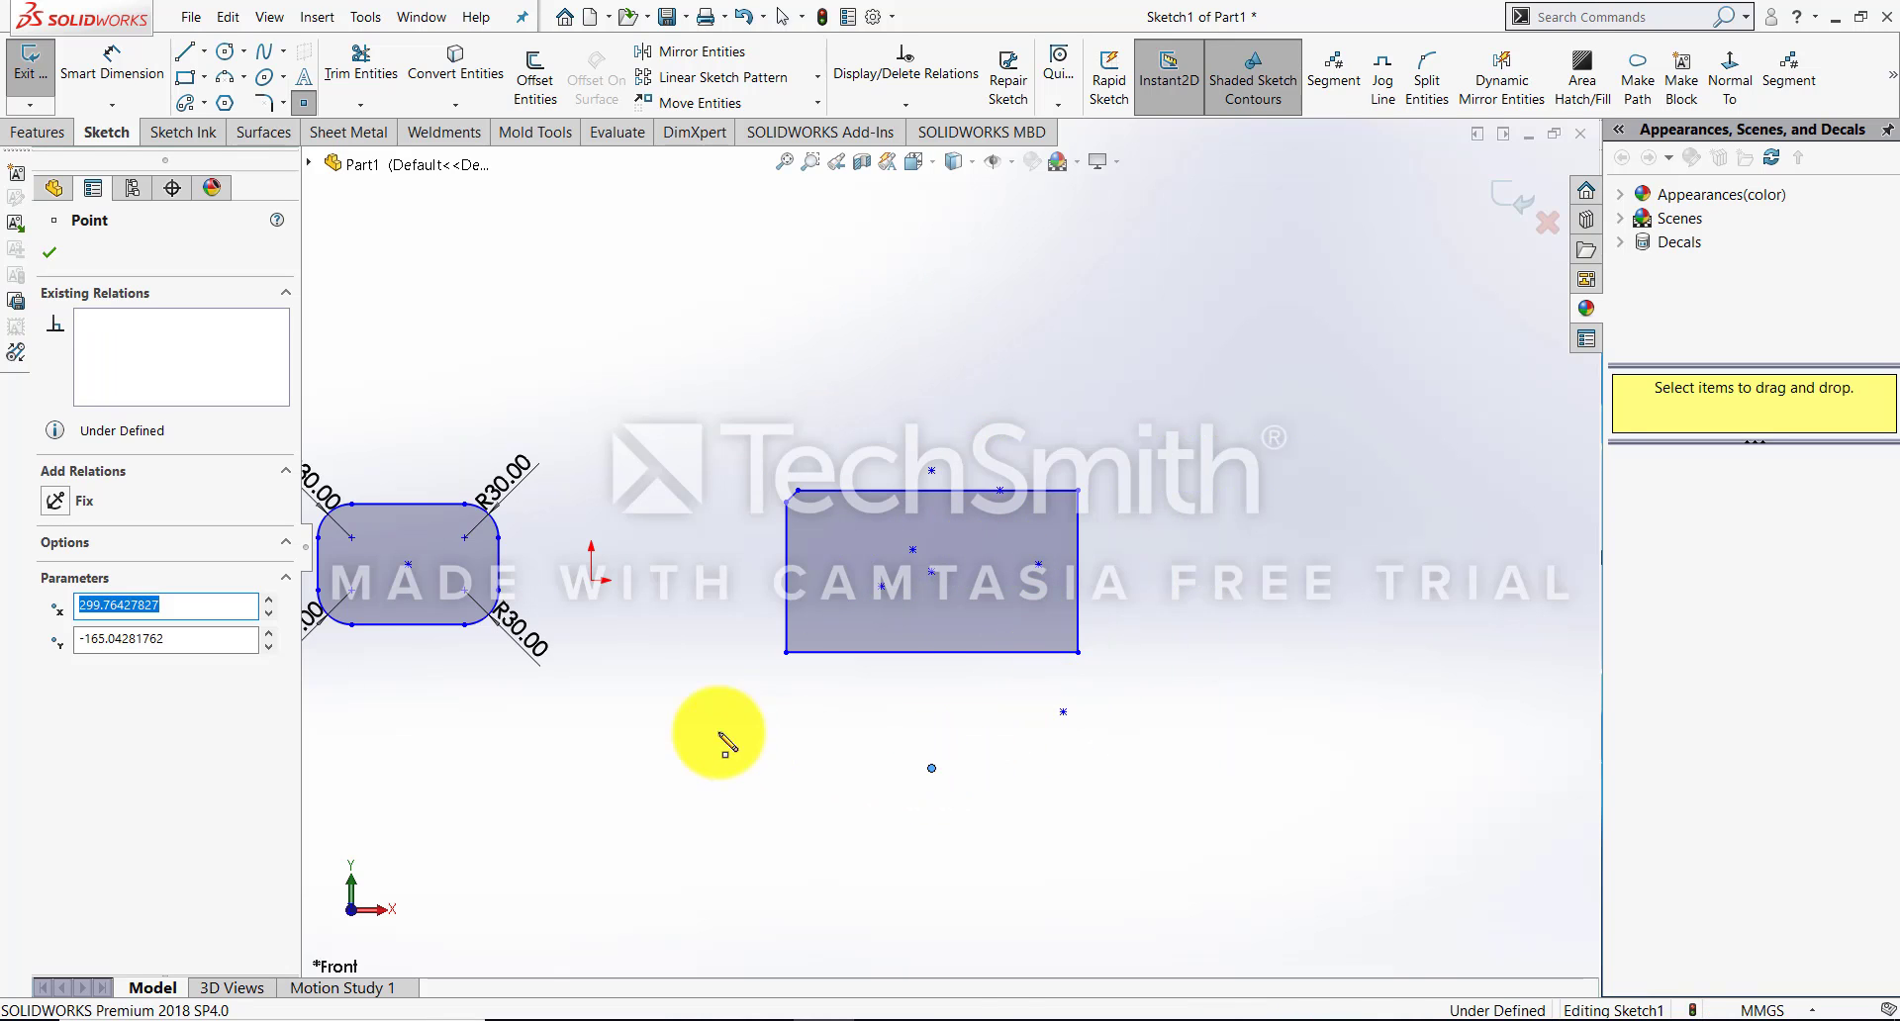
pyautogui.click(696, 728)
pyautogui.click(713, 491)
pyautogui.click(1063, 390)
pyautogui.click(1178, 564)
pyautogui.scroll(-2, 1195, 666)
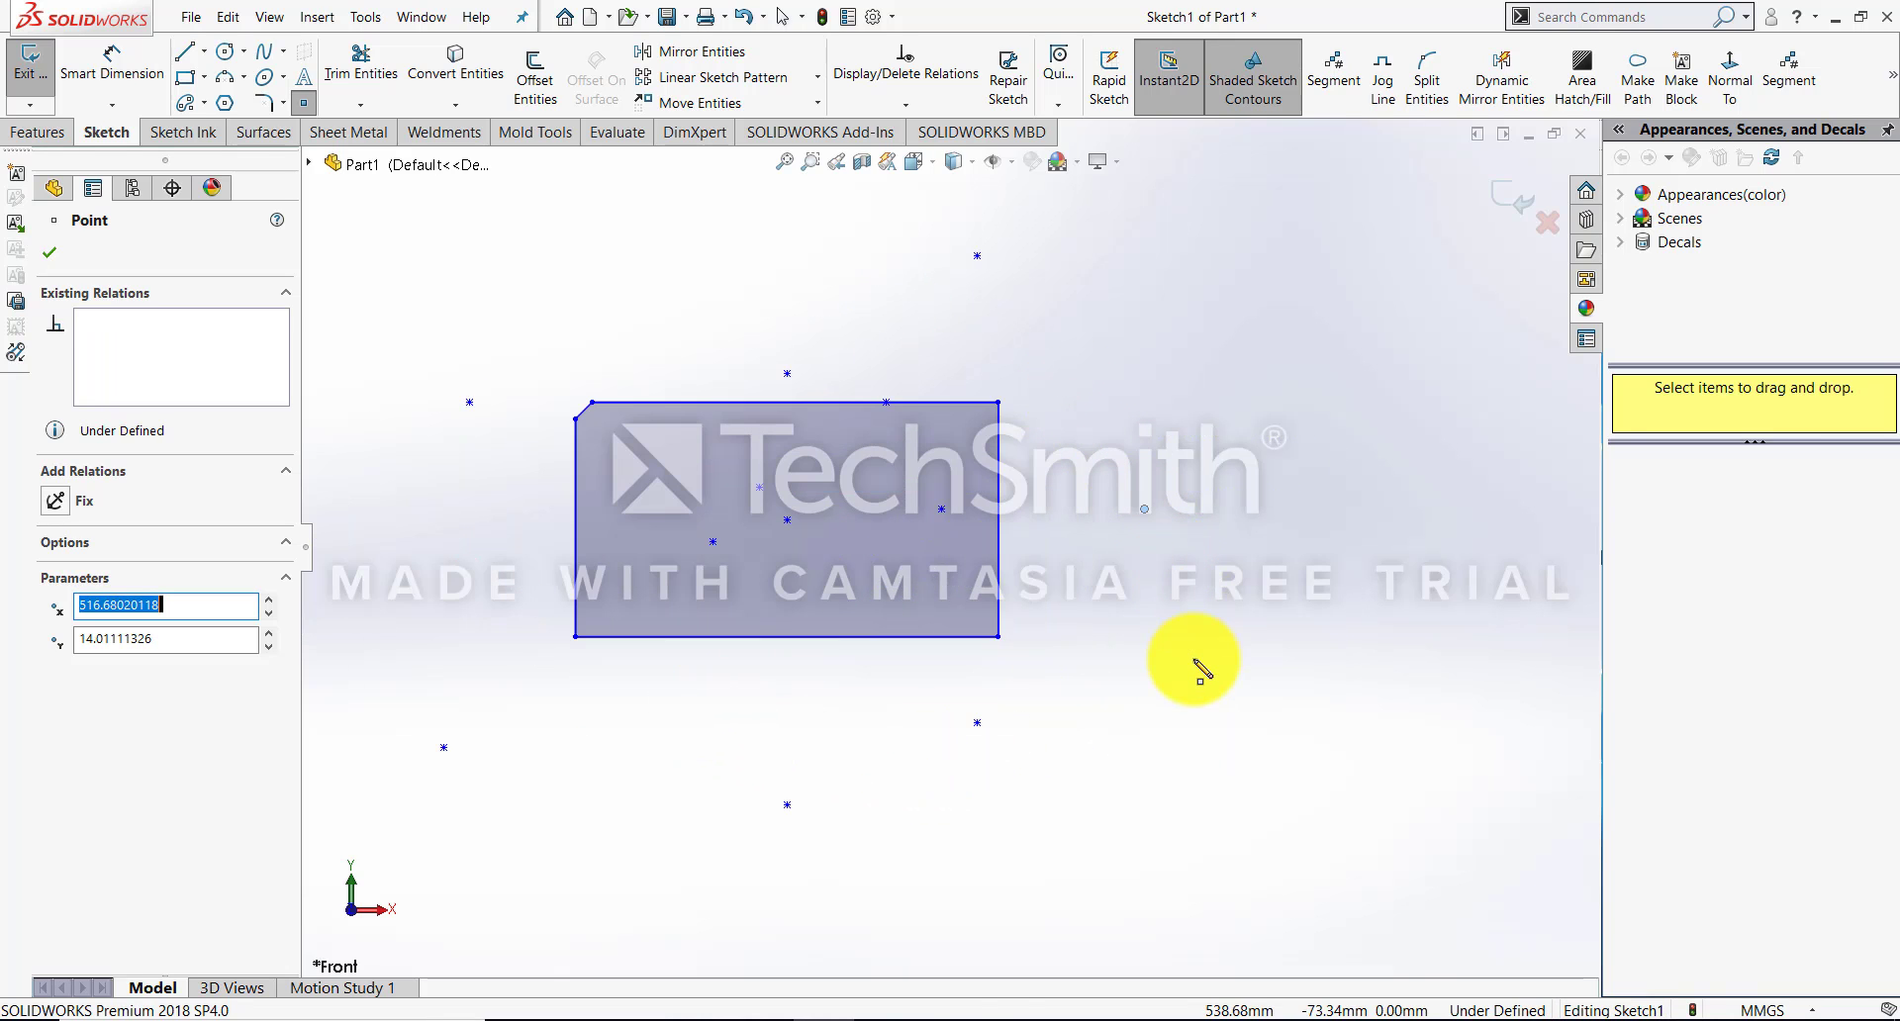
pyautogui.scroll(1, 1194, 660)
pyautogui.scroll(-3, 1187, 614)
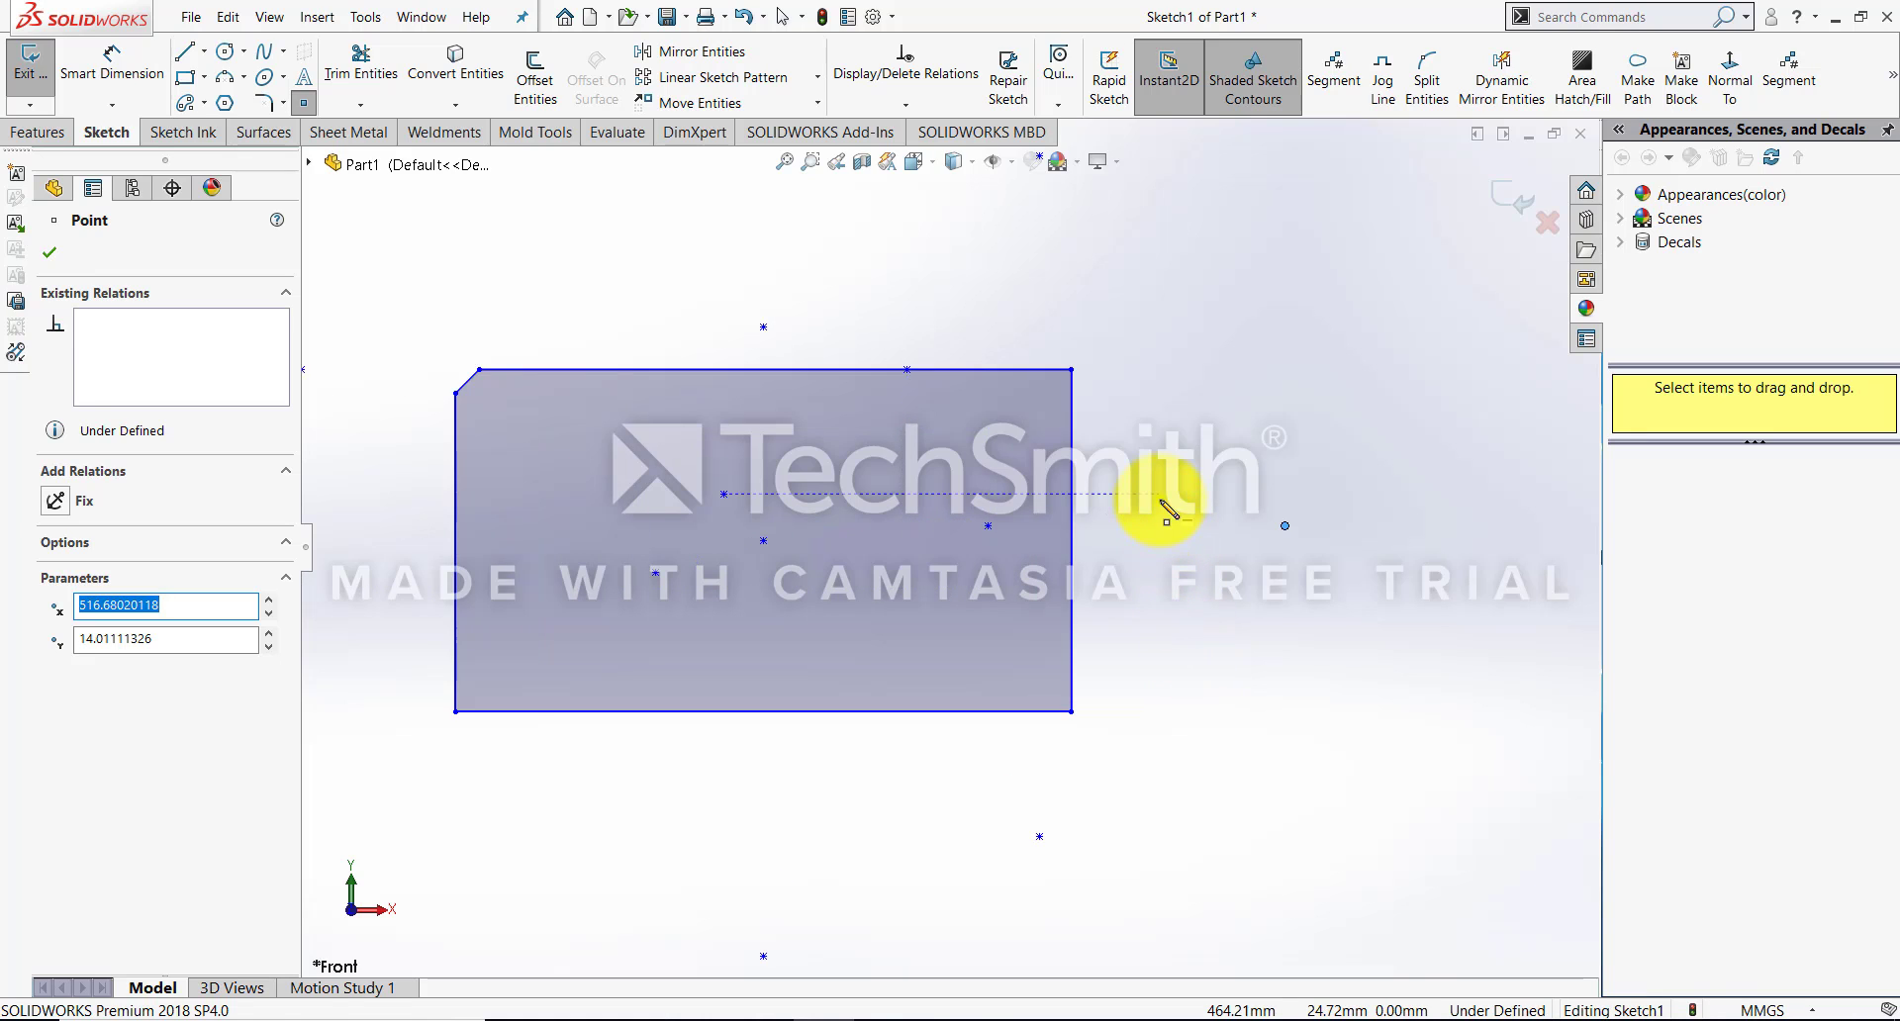
pyautogui.rightClick(1167, 516)
pyautogui.click(1217, 518)
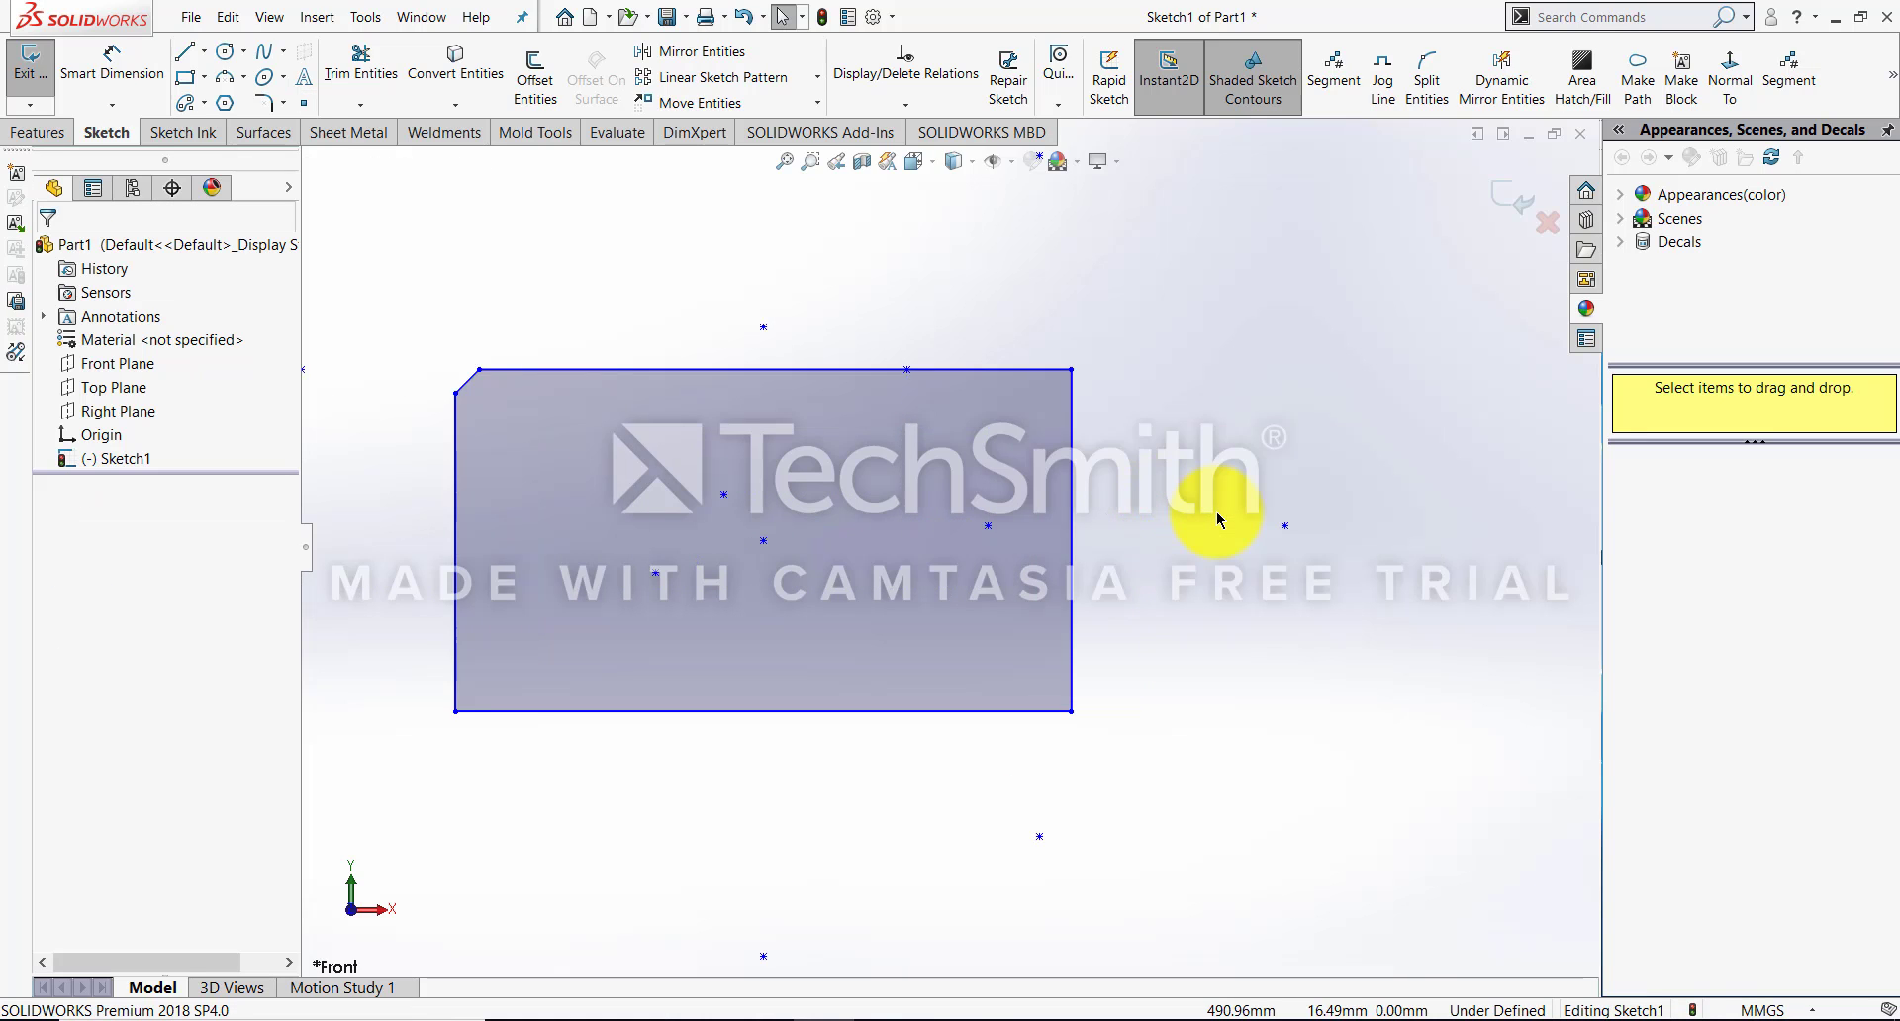
pyautogui.scroll(9, 1272, 538)
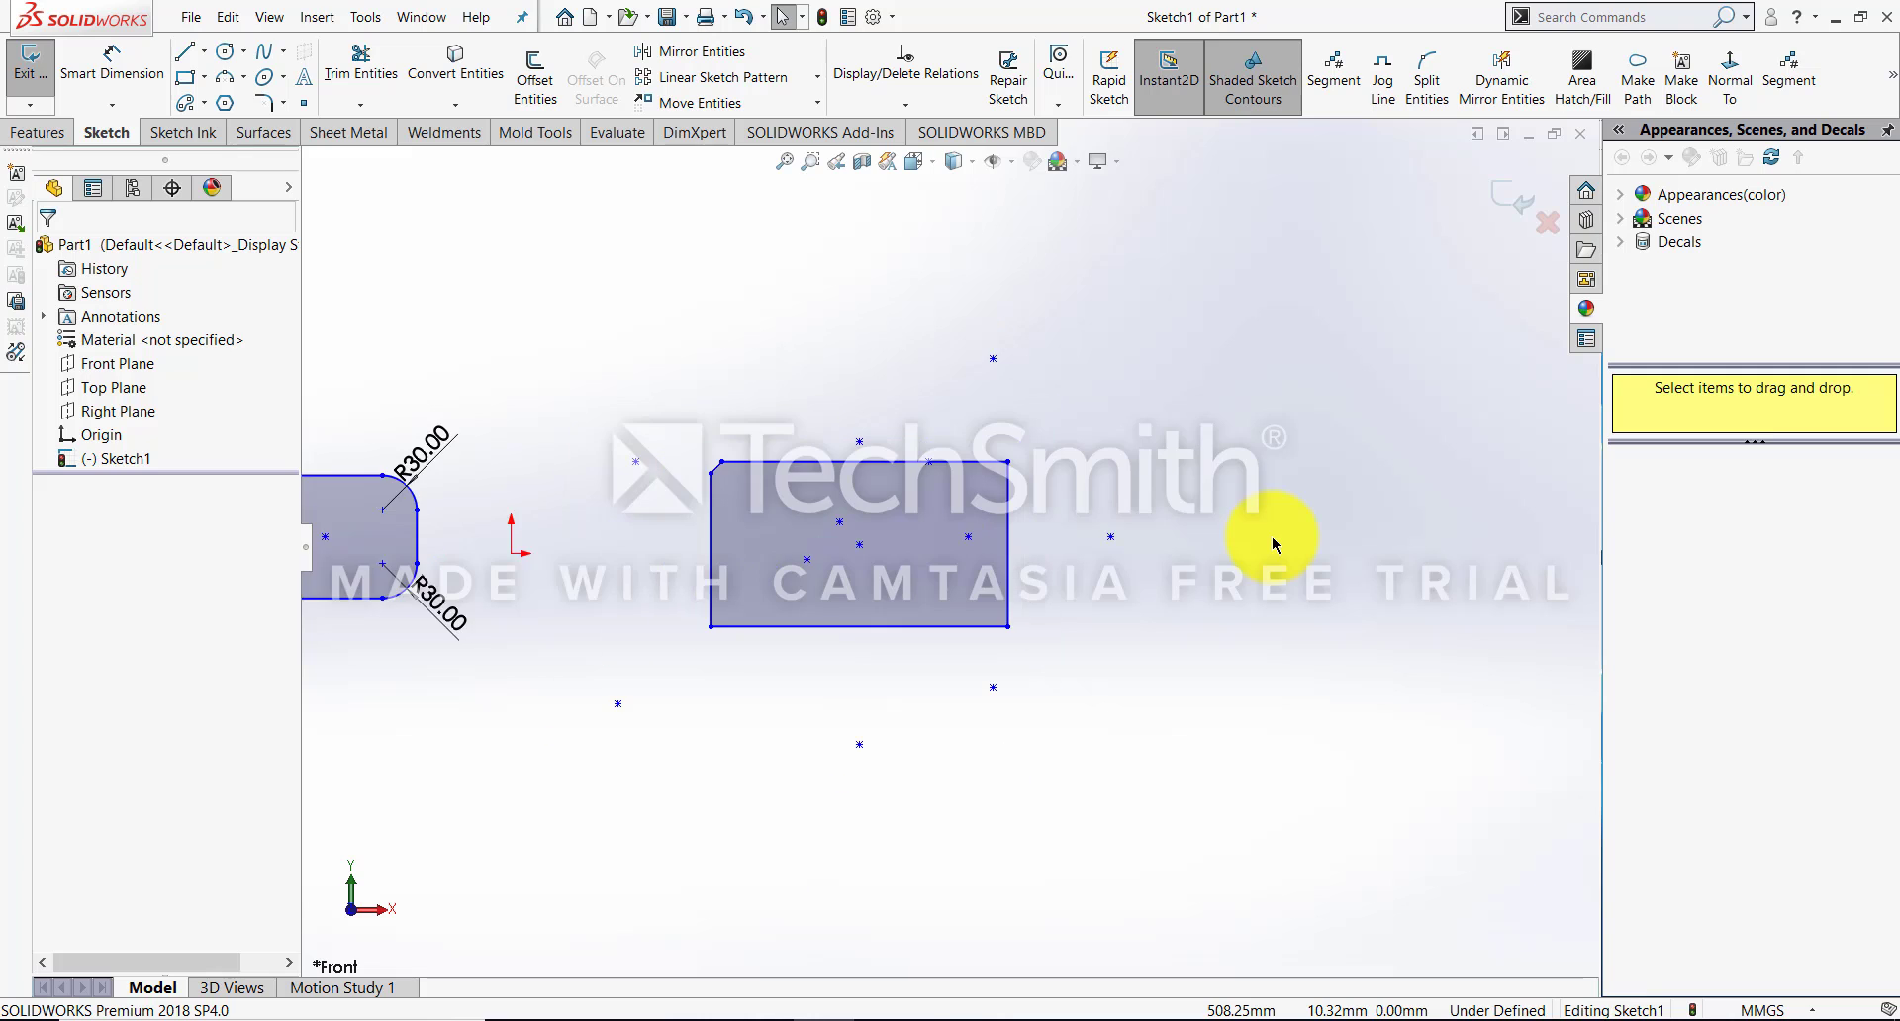
pyautogui.scroll(-2, 1187, 494)
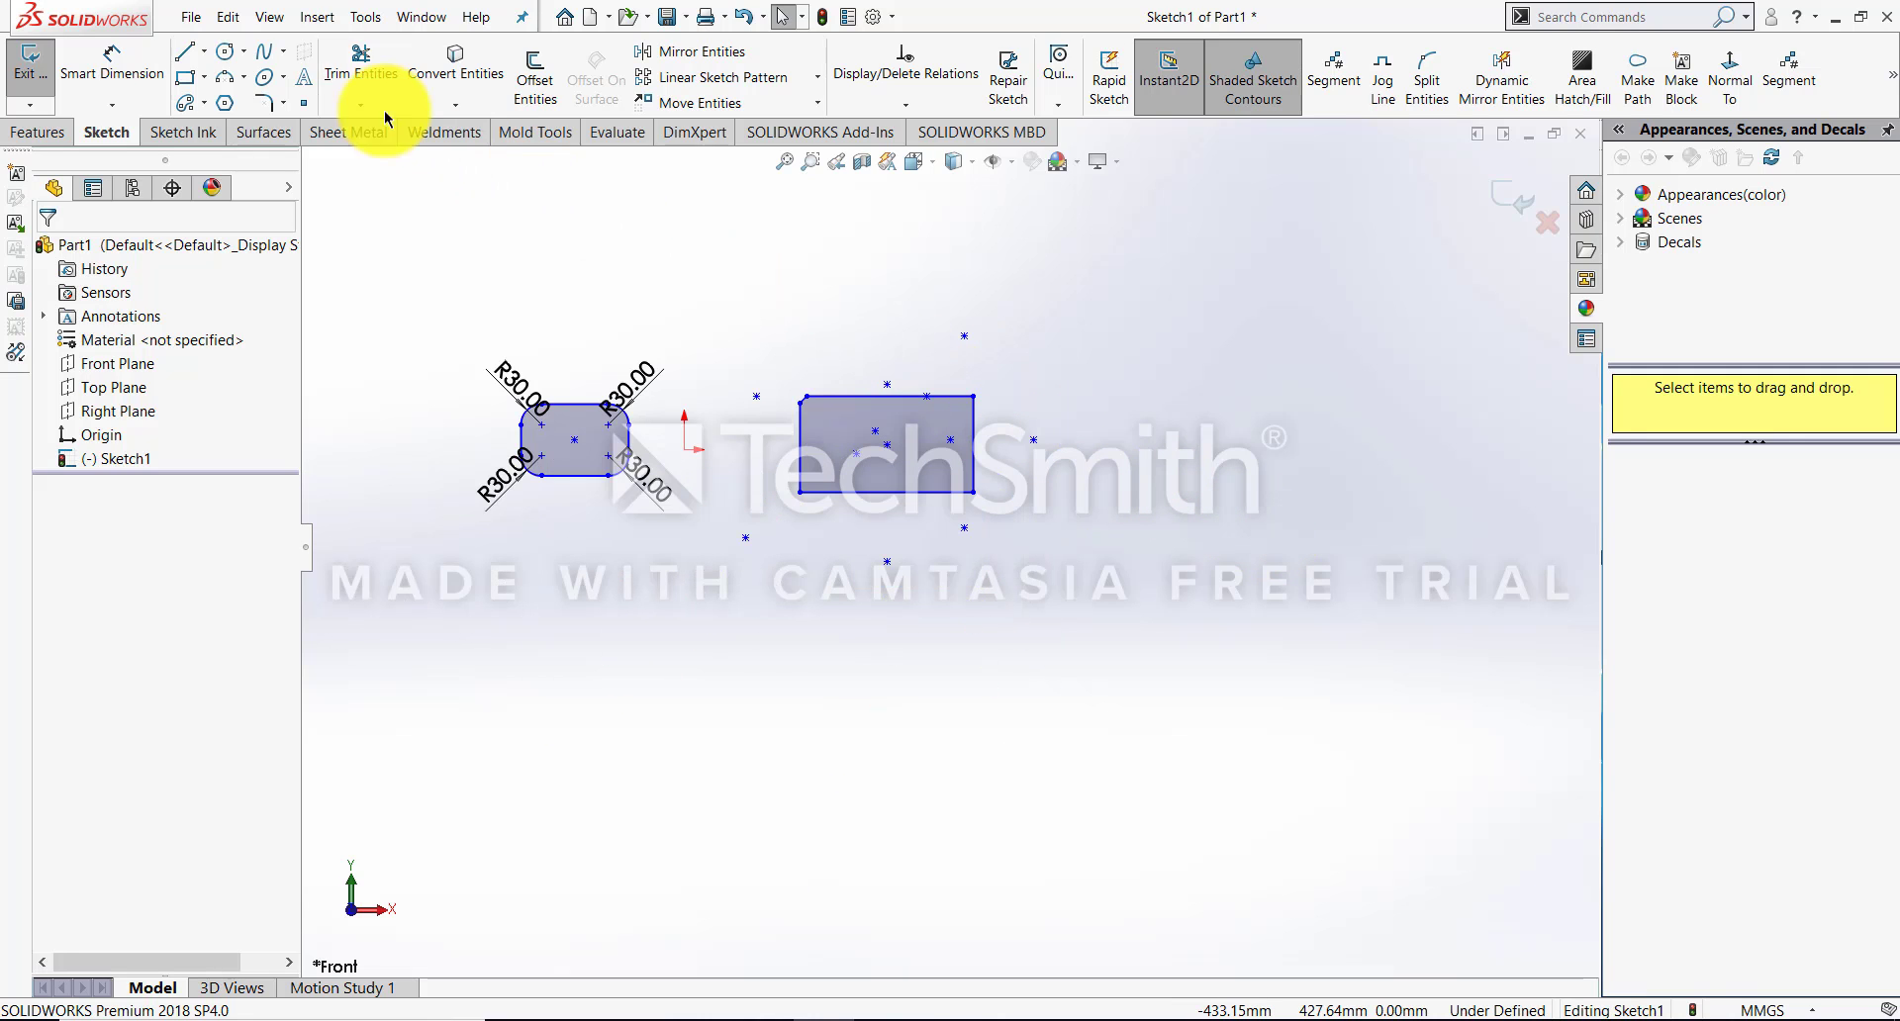
pyautogui.click(306, 78)
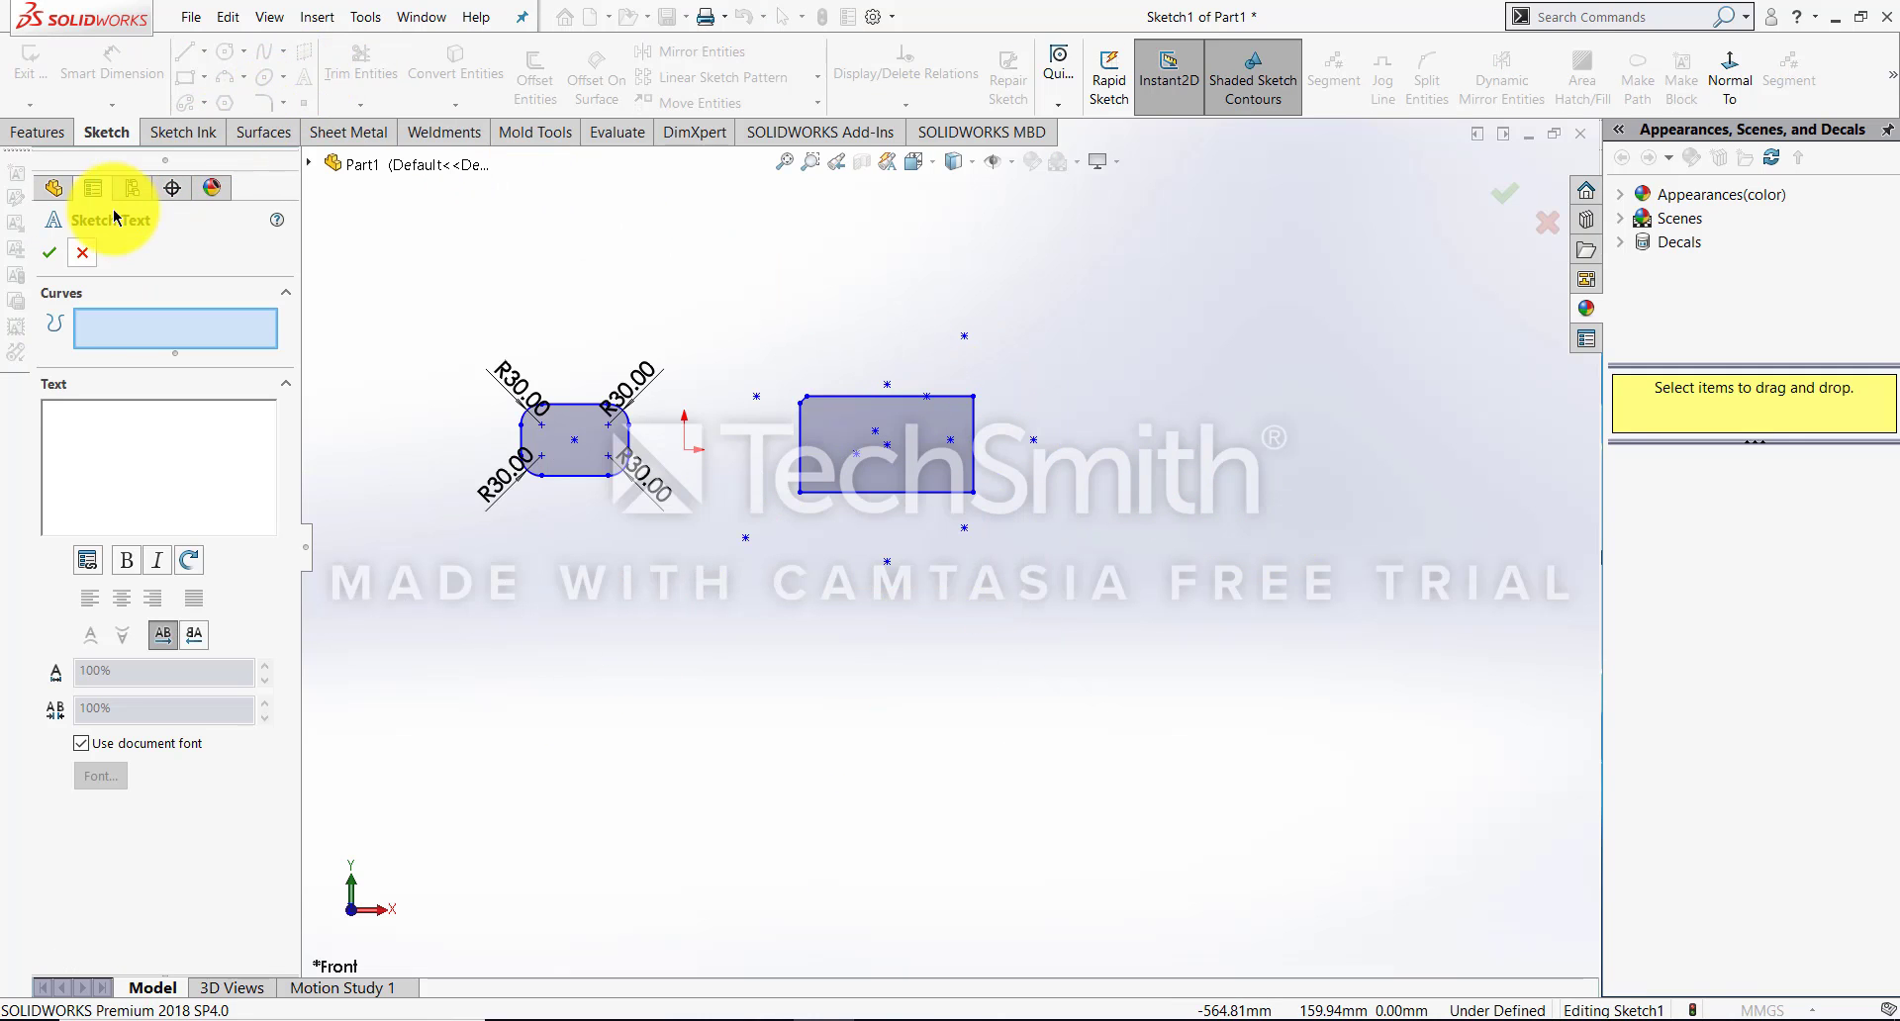
pyautogui.click(83, 253)
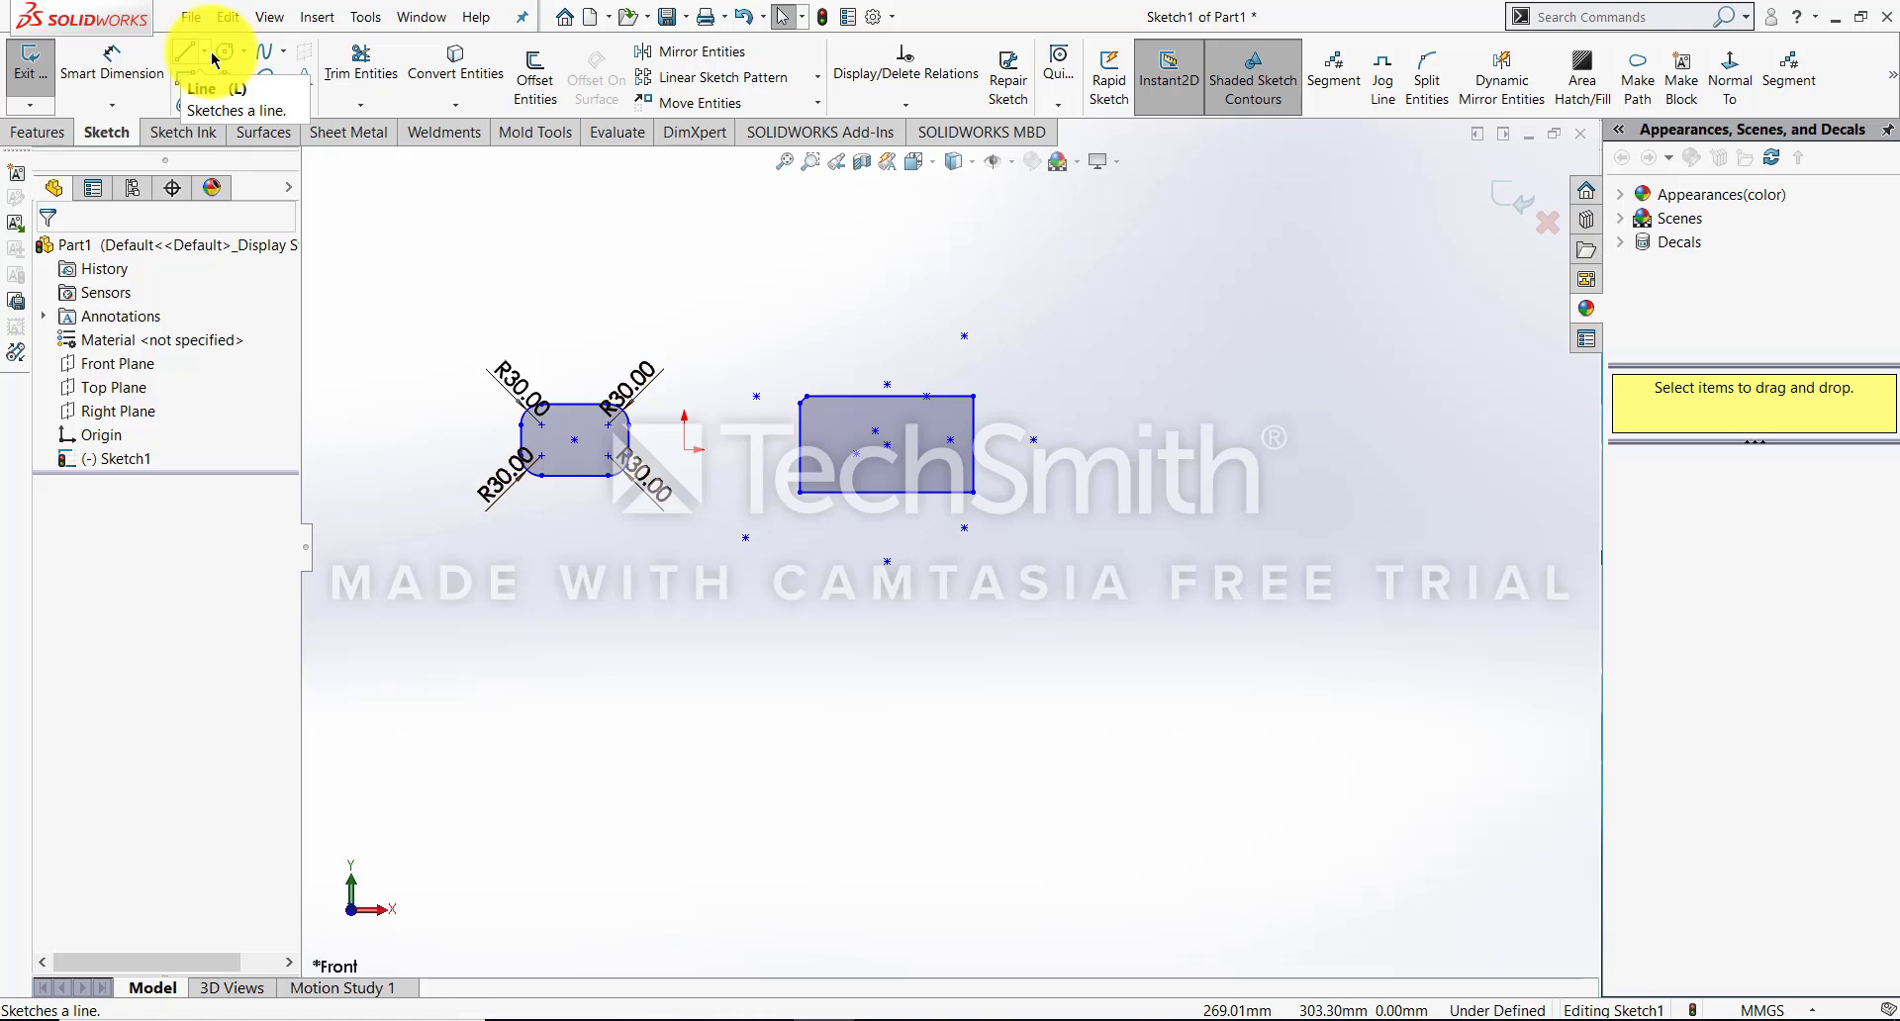
# Sketch a wave-shaped spline through four points, about 926 mm long, below the two rectangles
pyautogui.click(263, 52)
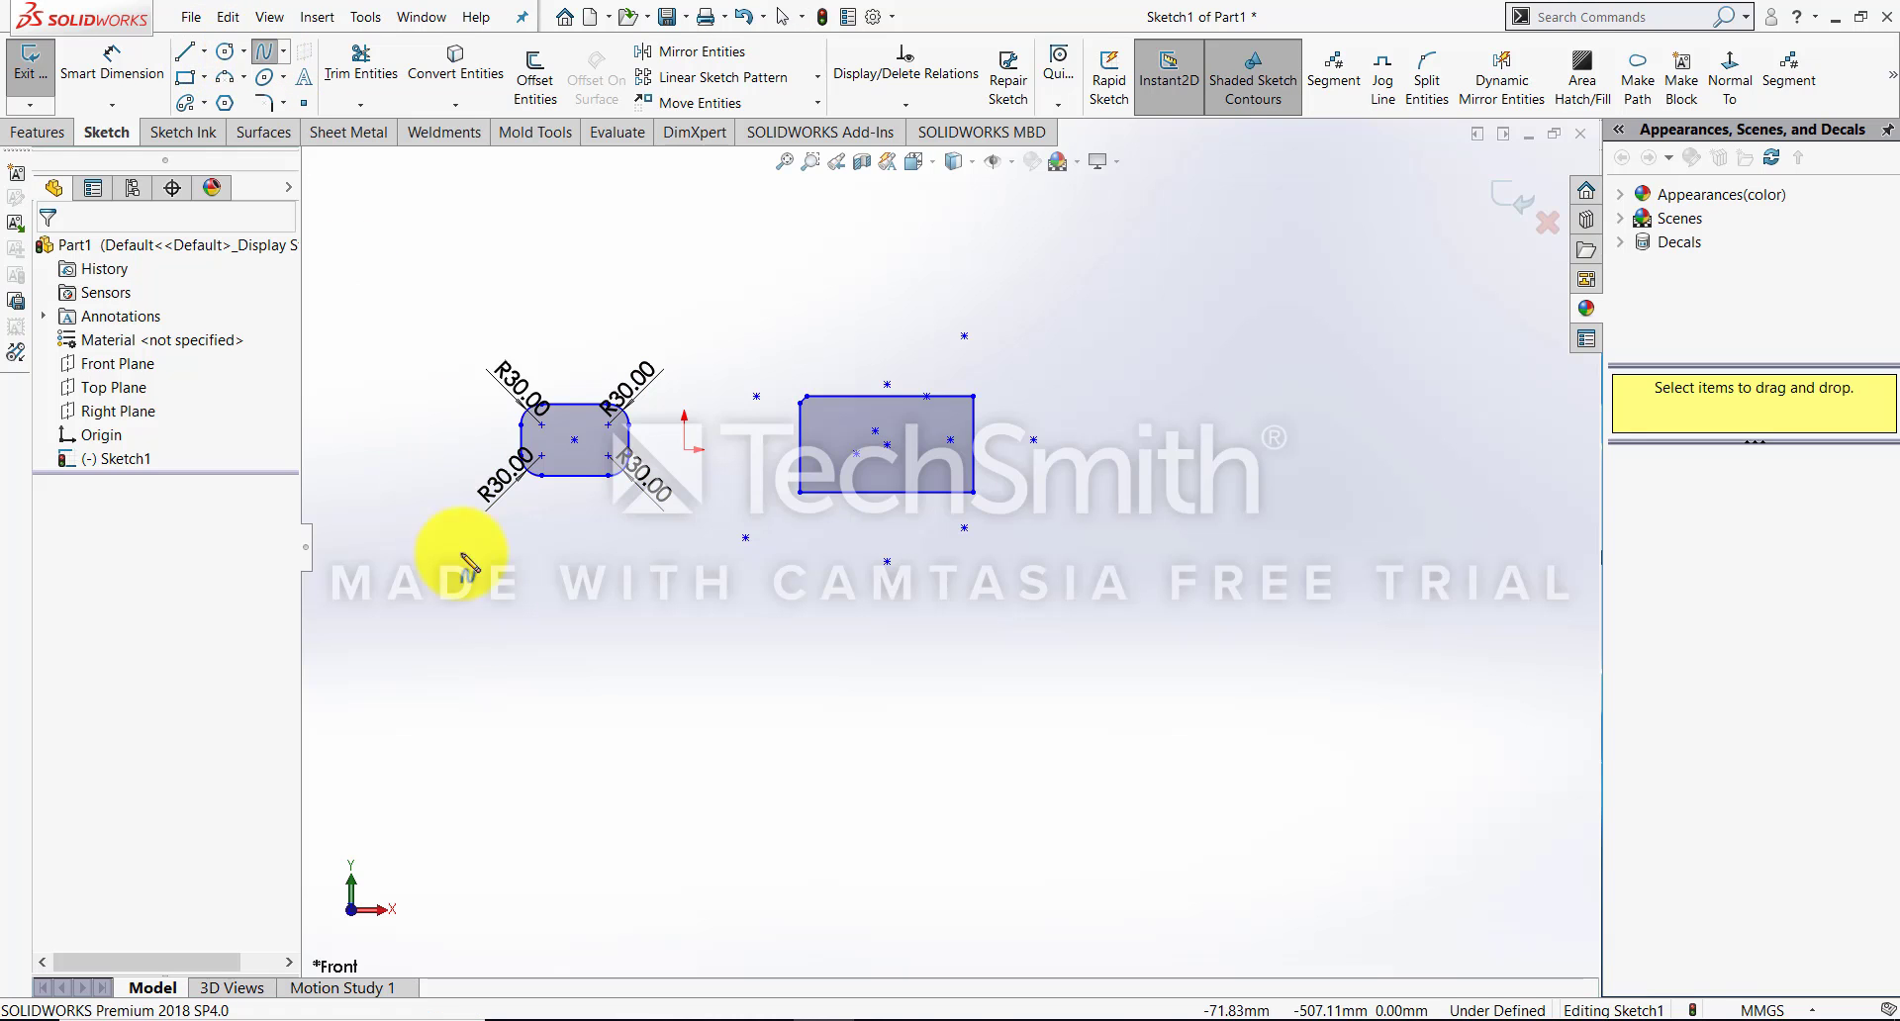
pyautogui.click(550, 768)
pyautogui.click(692, 693)
pyautogui.click(950, 795)
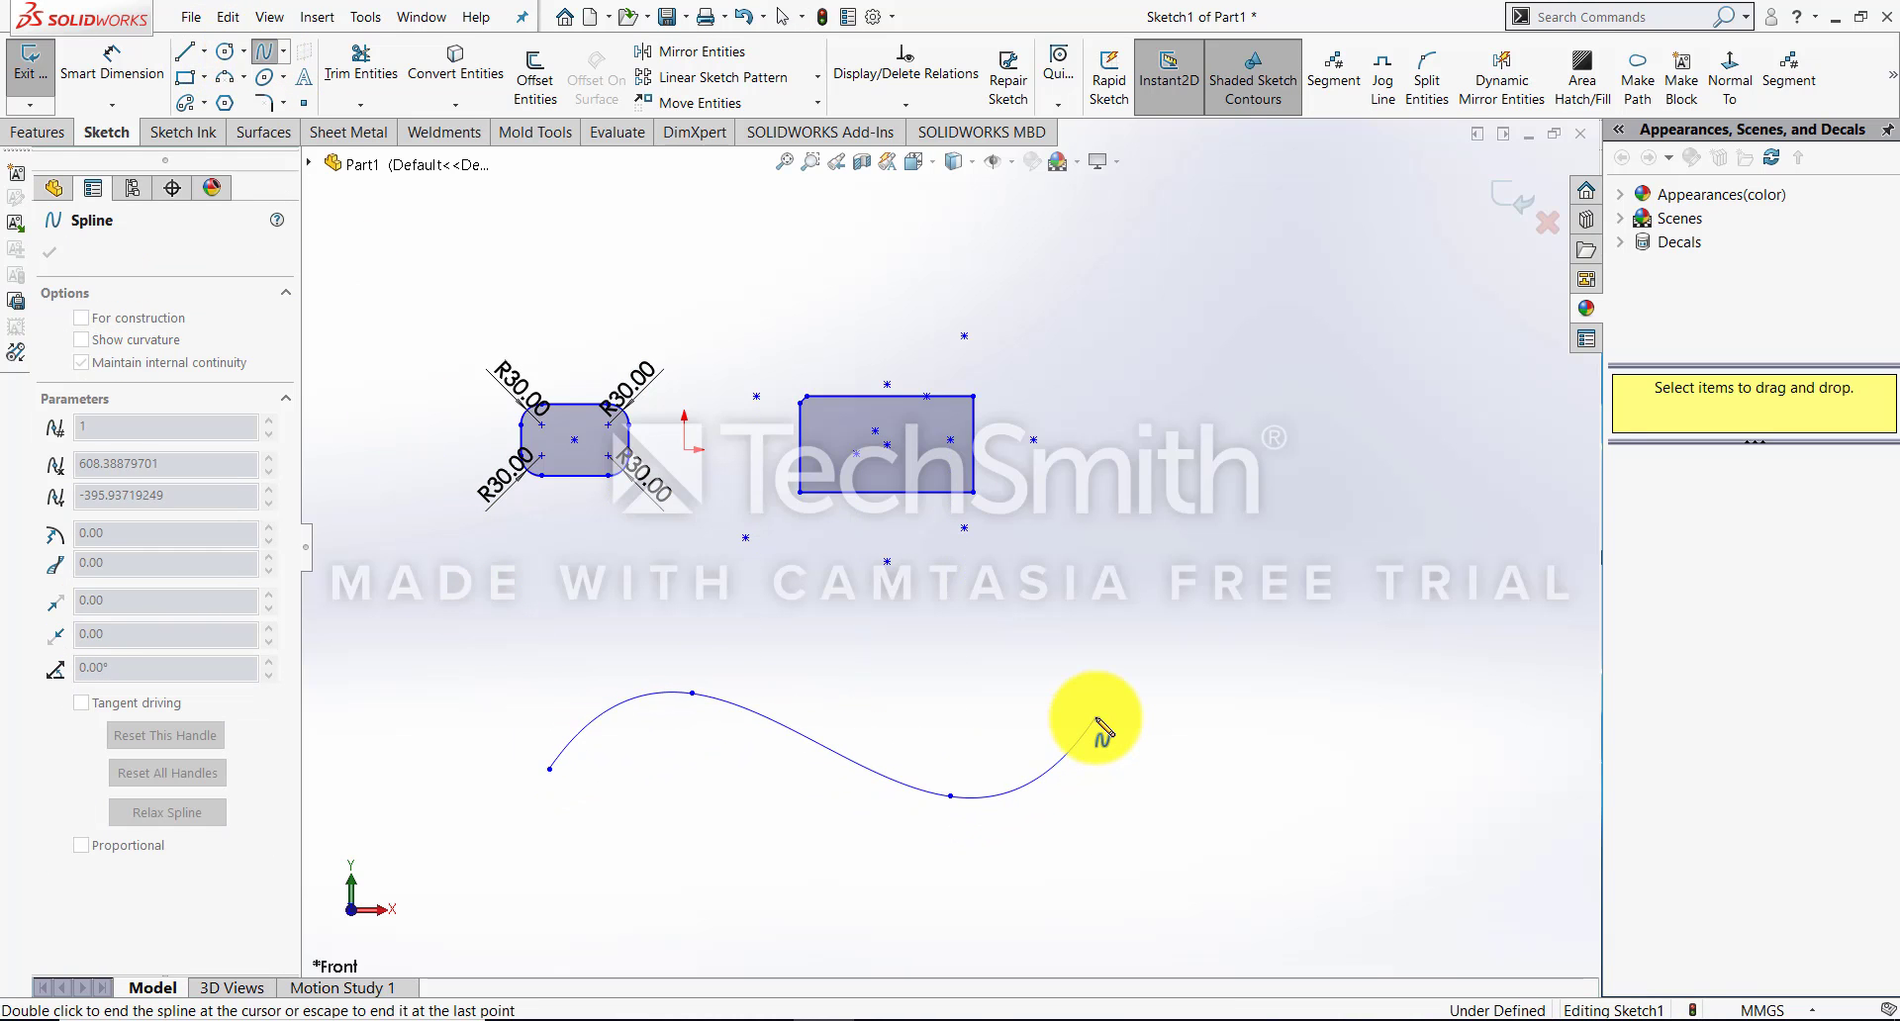
pyautogui.click(1095, 718)
pyautogui.rightClick(1095, 719)
pyautogui.click(1184, 723)
pyautogui.rightClick(1183, 720)
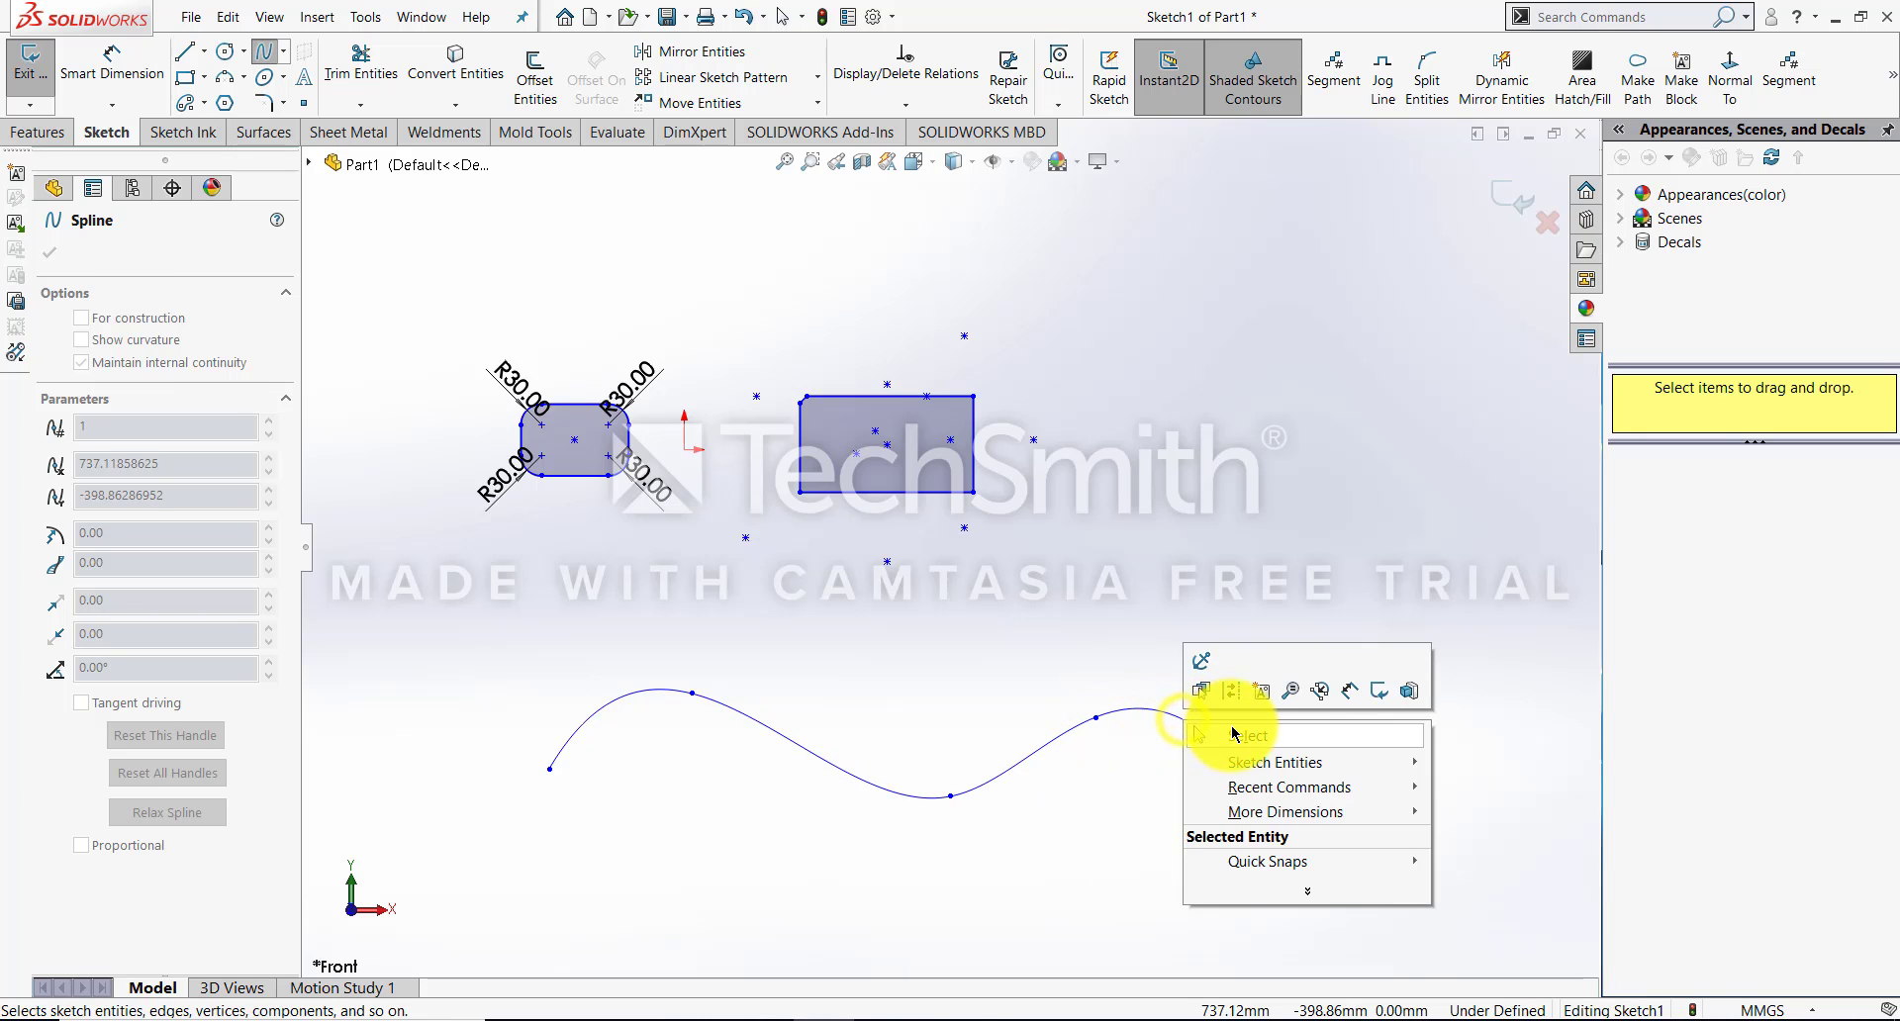
pyautogui.click(1231, 734)
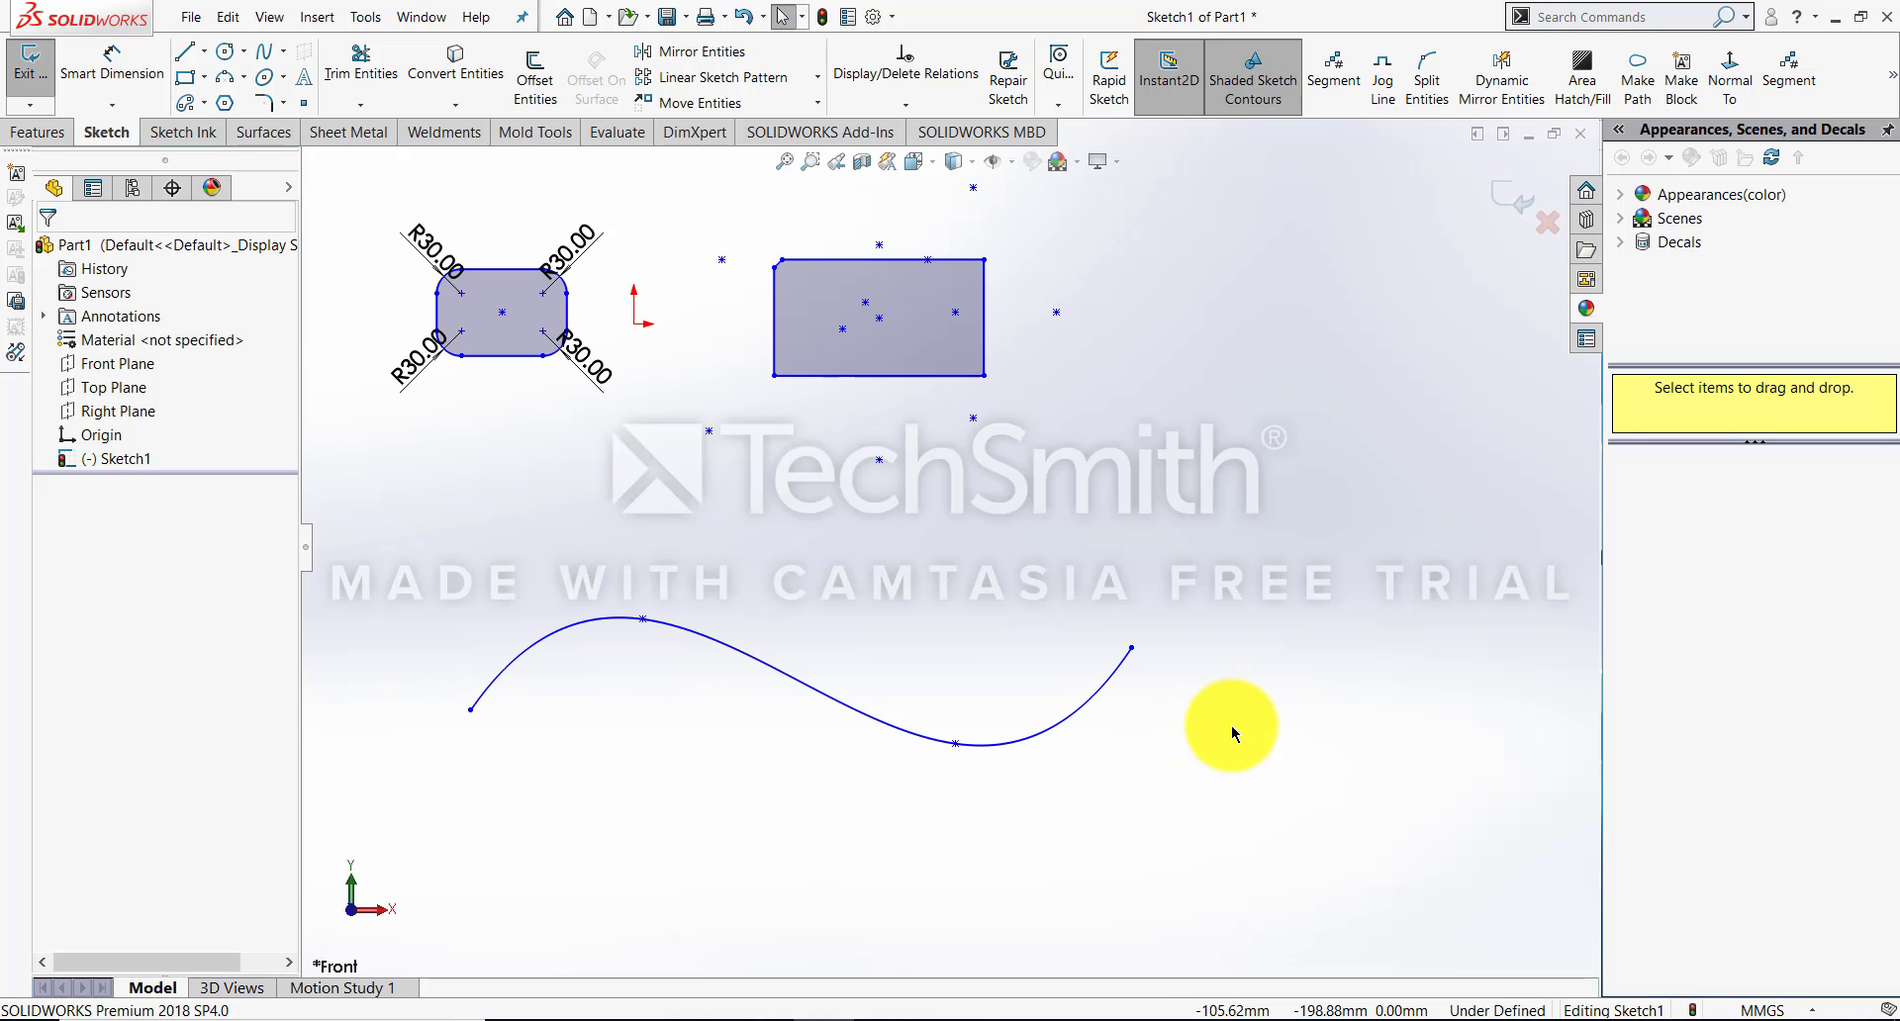
# Add the sketch text "creative cad tutor" along the spline using the document font
pyautogui.click(304, 77)
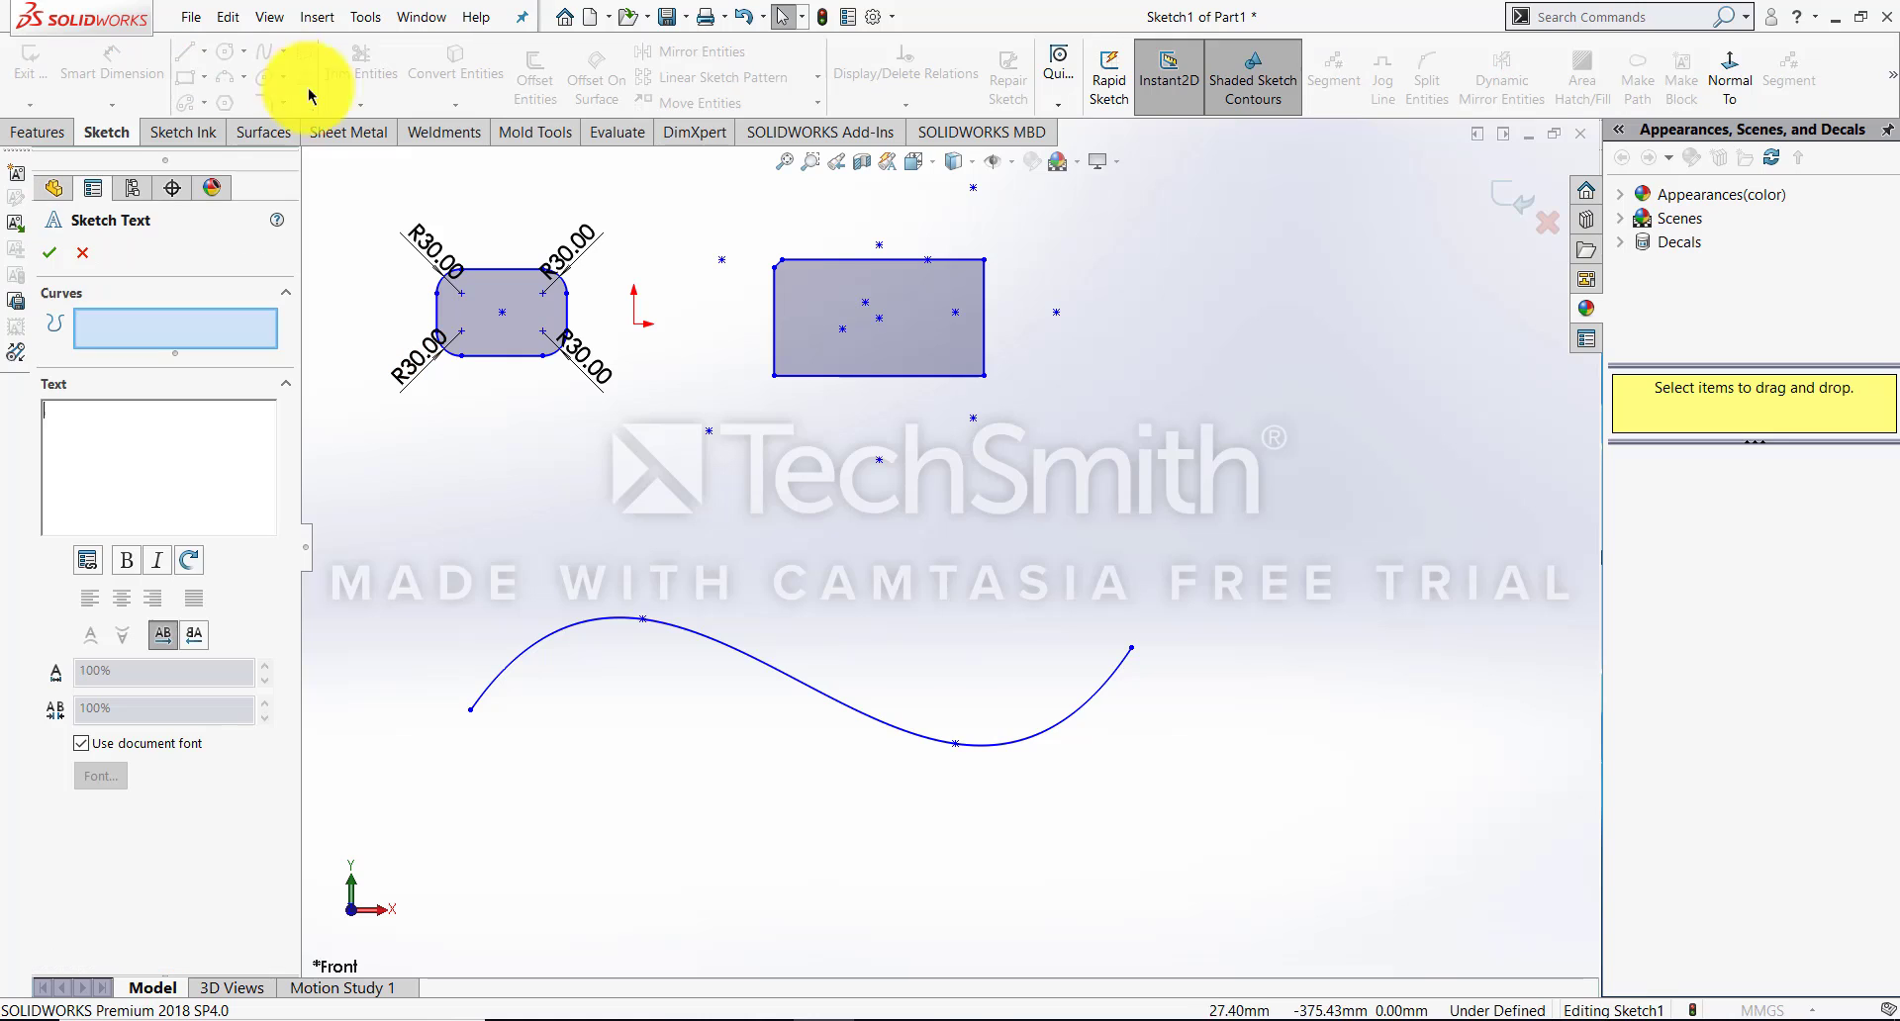
pyautogui.click(721, 641)
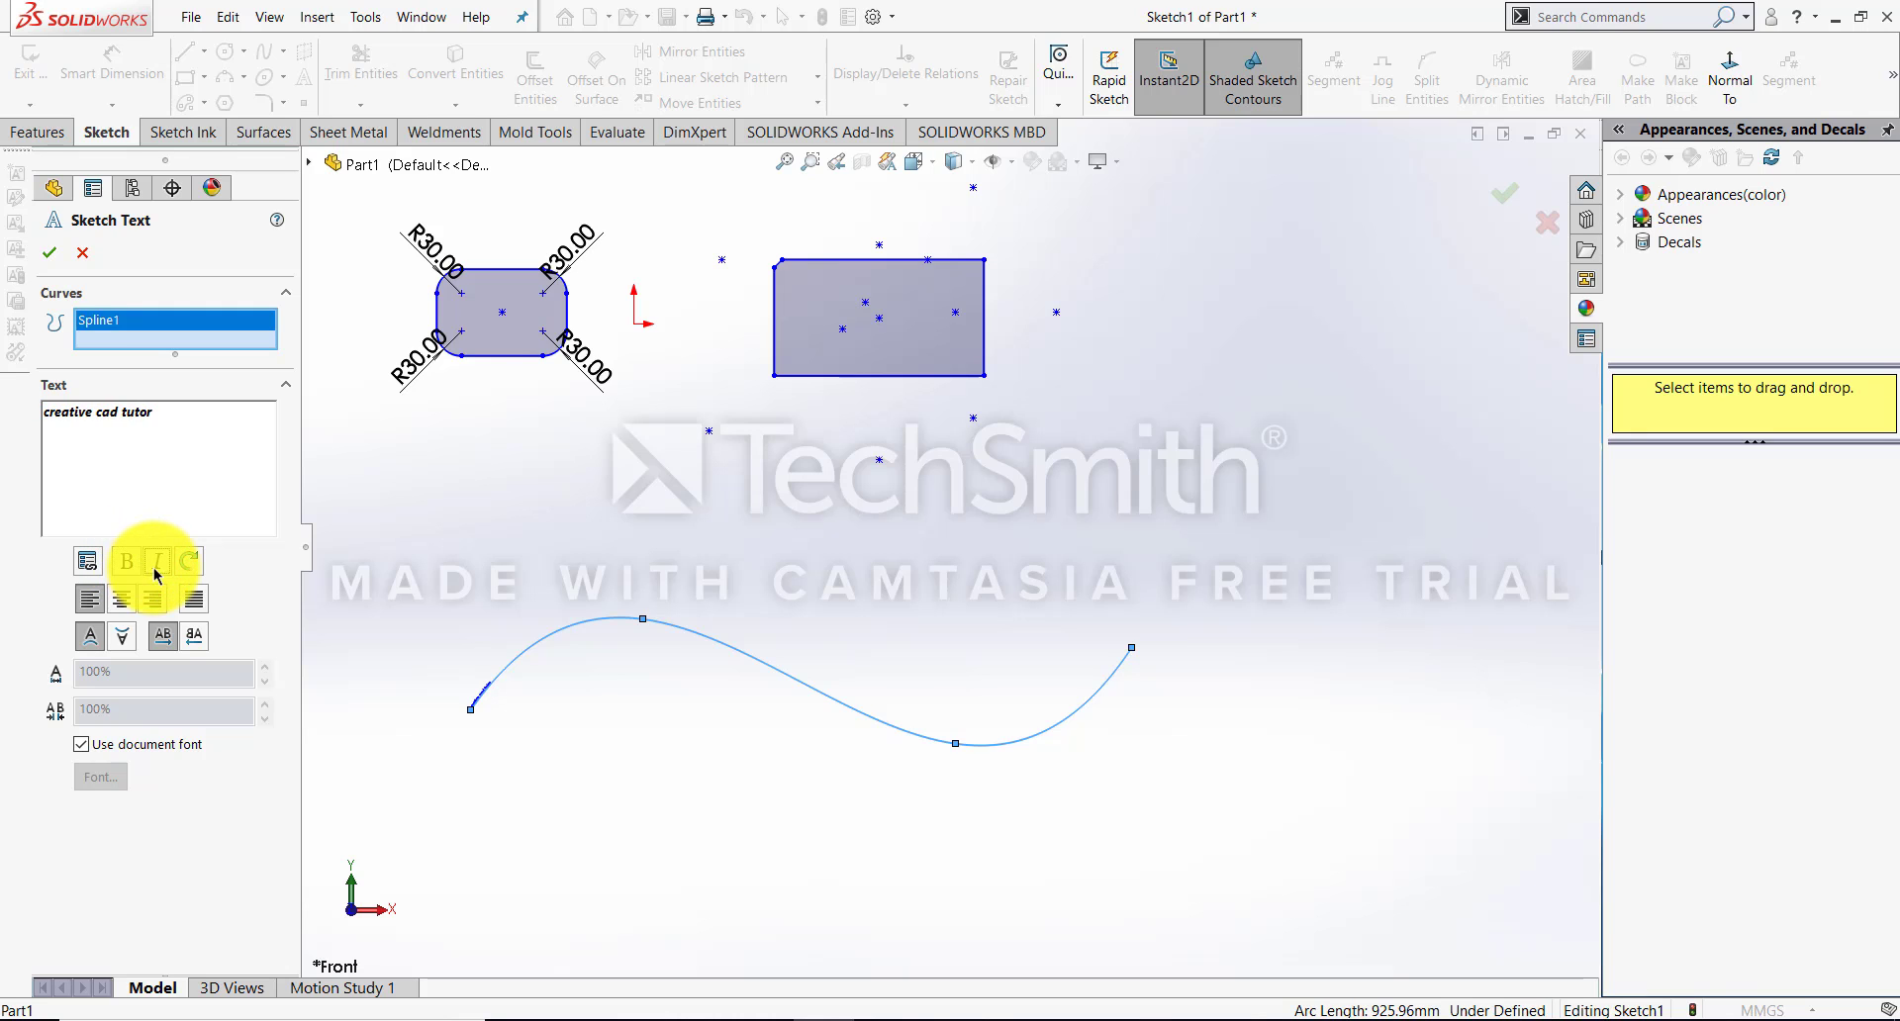
pyautogui.click(49, 252)
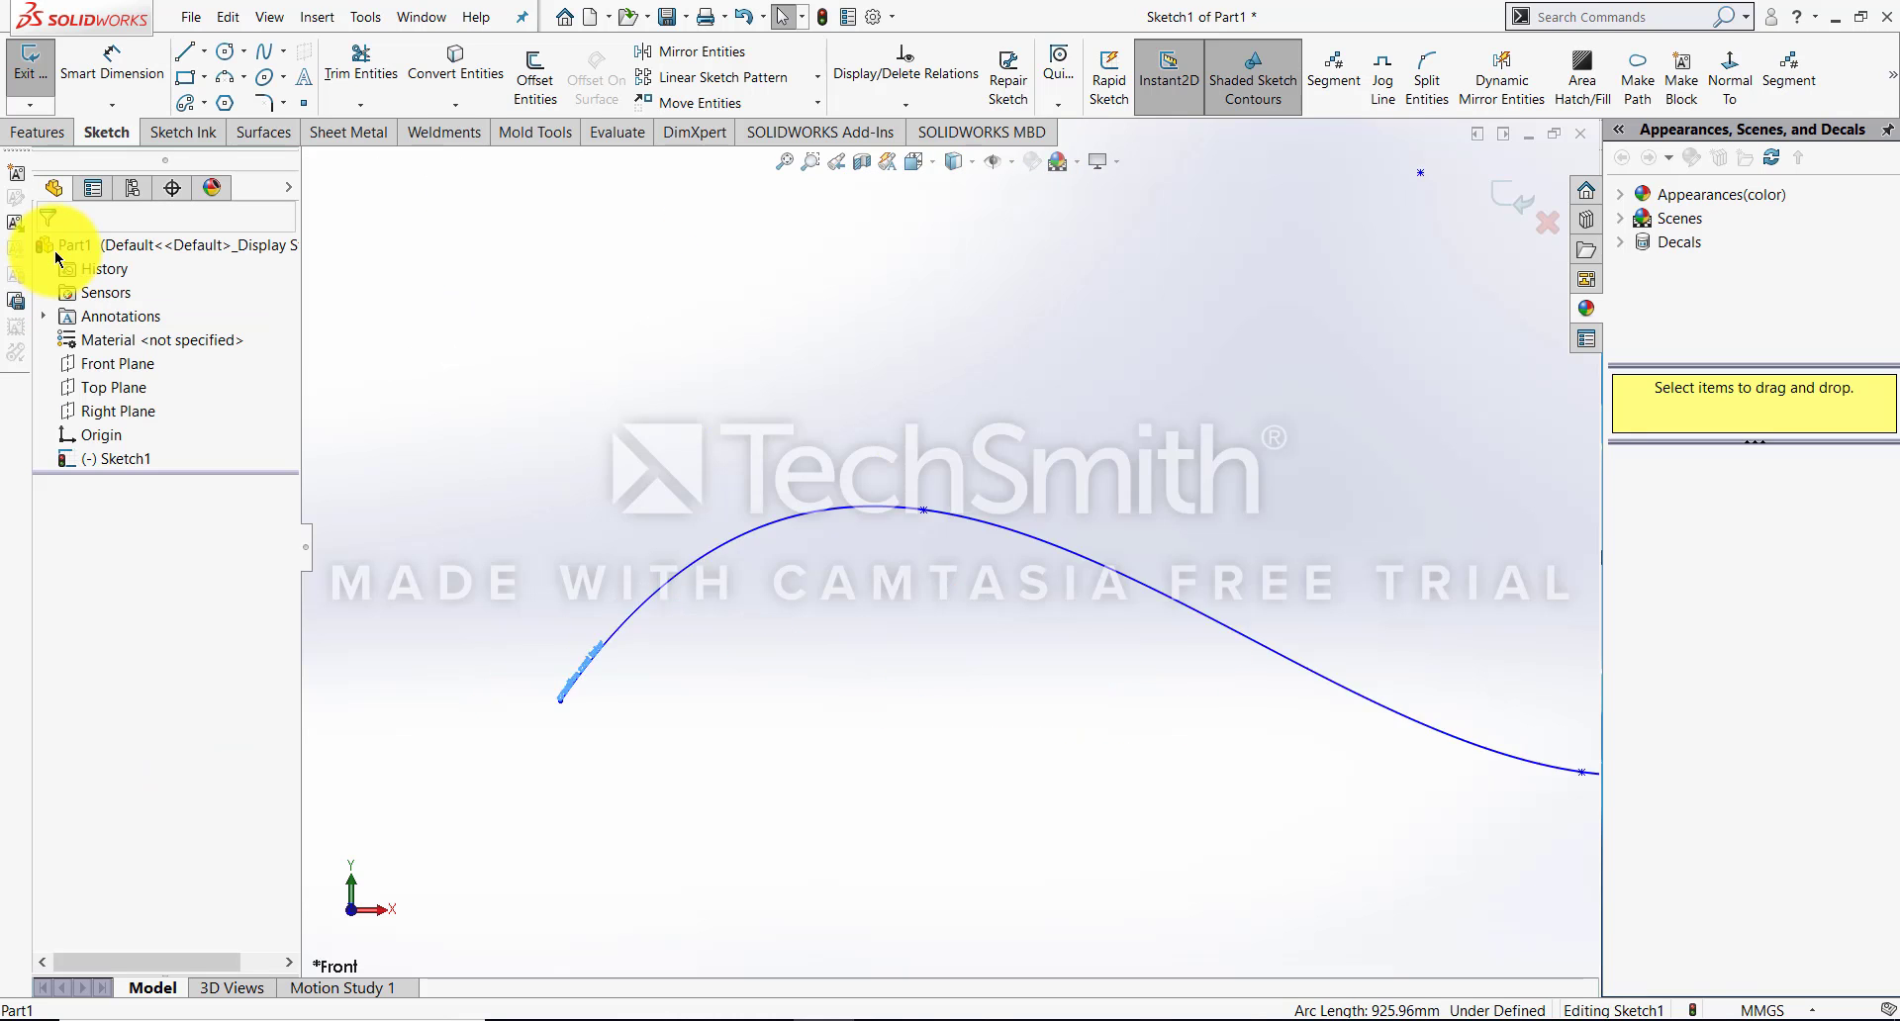
pyautogui.scroll(2, 56, 259)
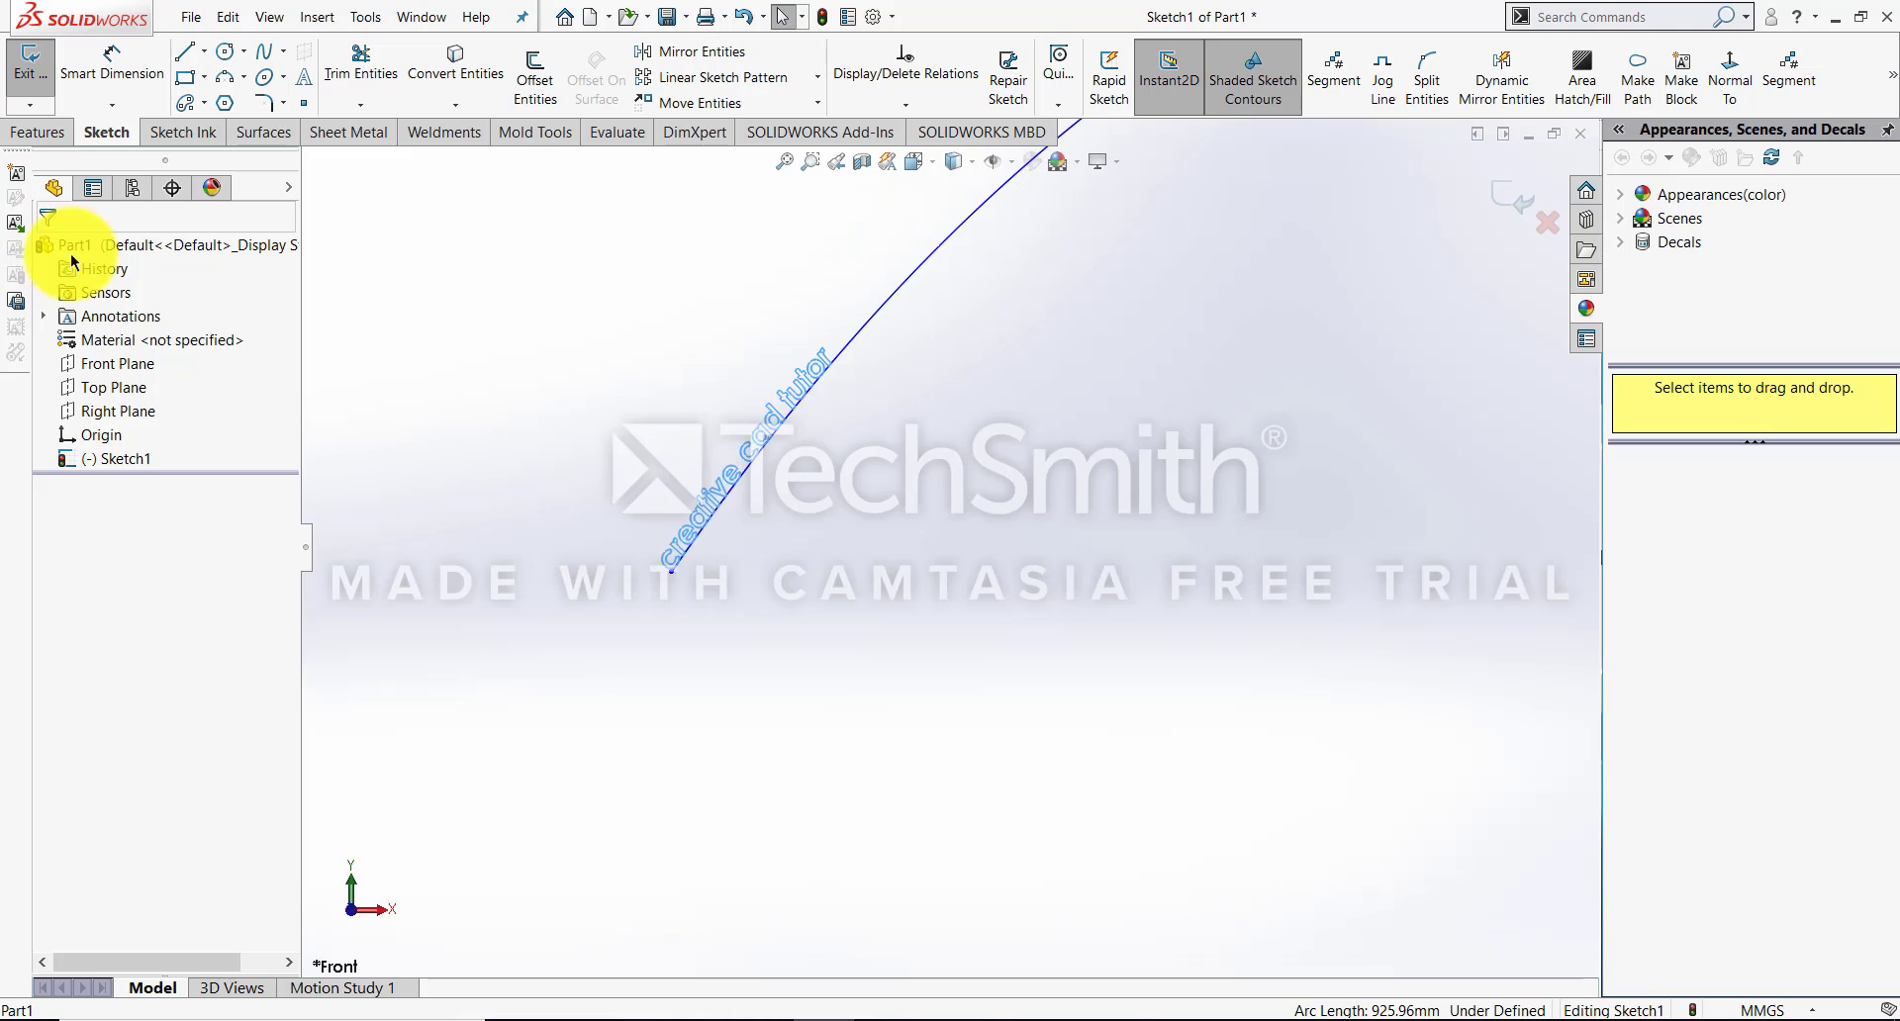
pyautogui.scroll(-6, 597, 359)
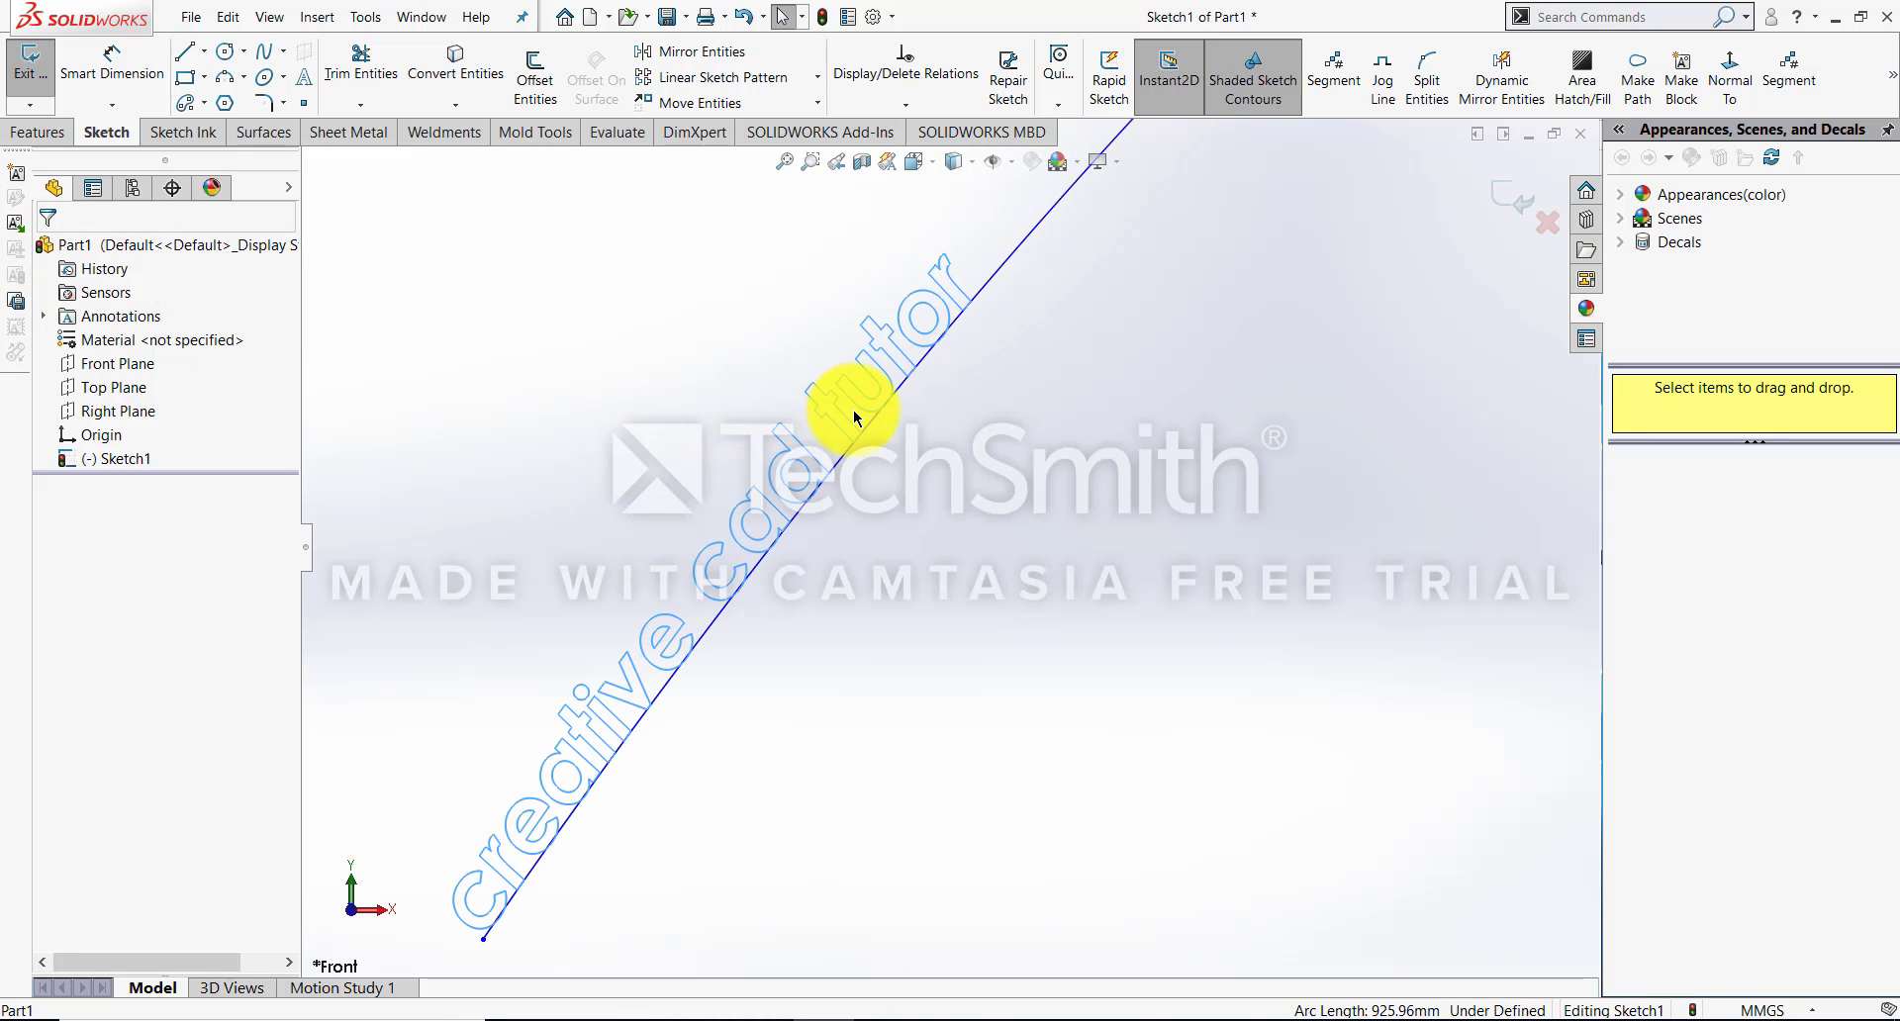
pyautogui.scroll(3, 856, 416)
pyautogui.scroll(-3, 958, 439)
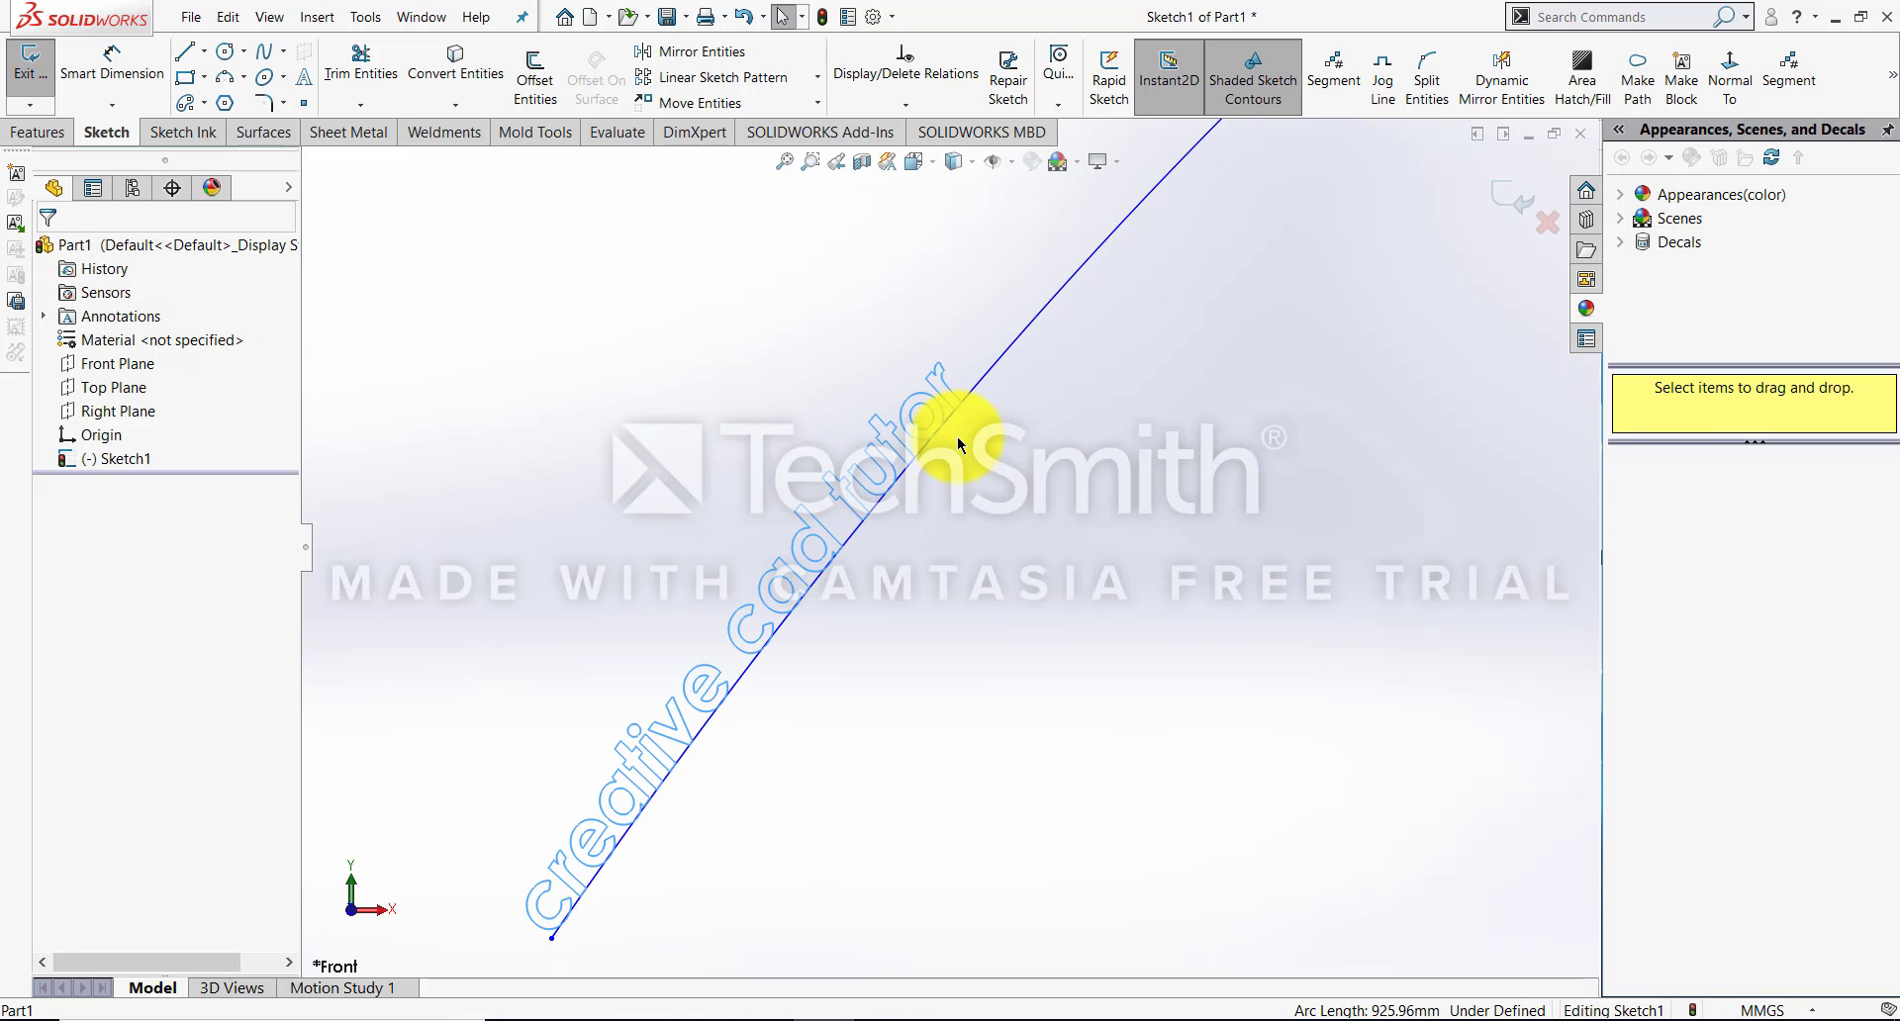
pyautogui.scroll(5, 957, 437)
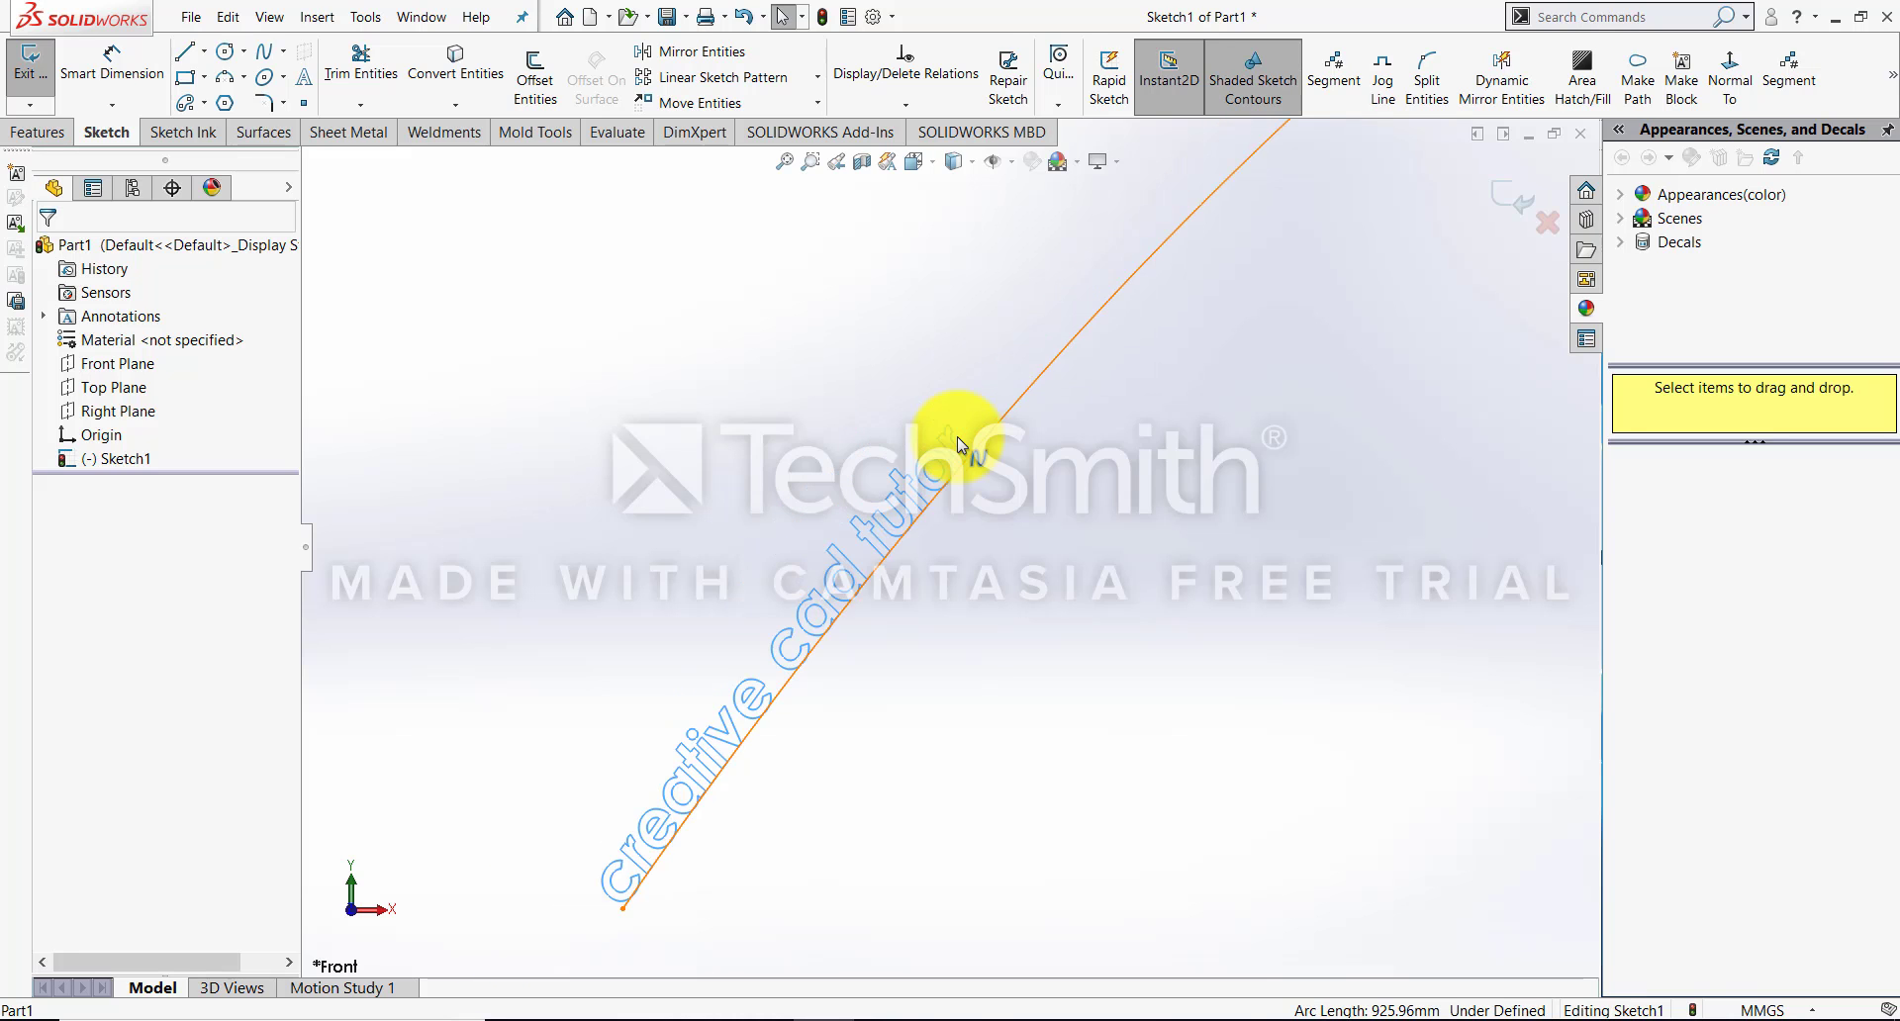
pyautogui.scroll(4, 1018, 446)
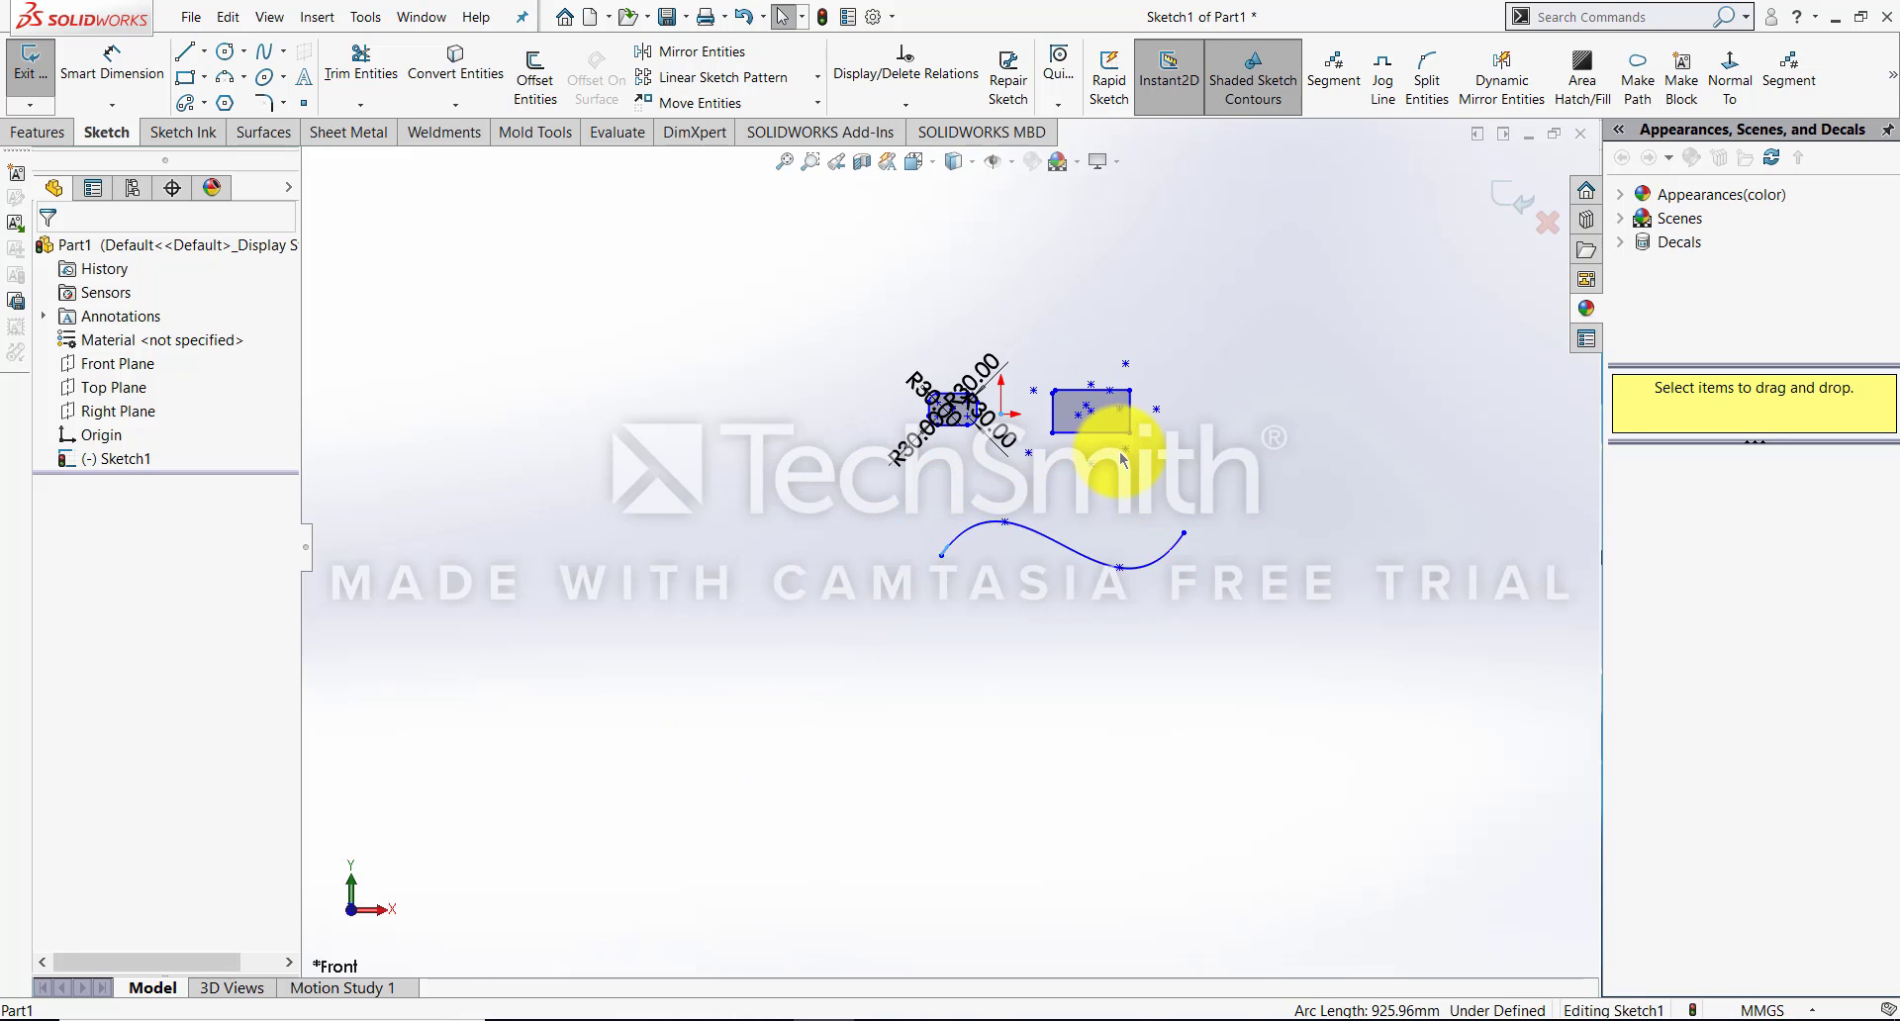
pyautogui.scroll(-5, 1121, 457)
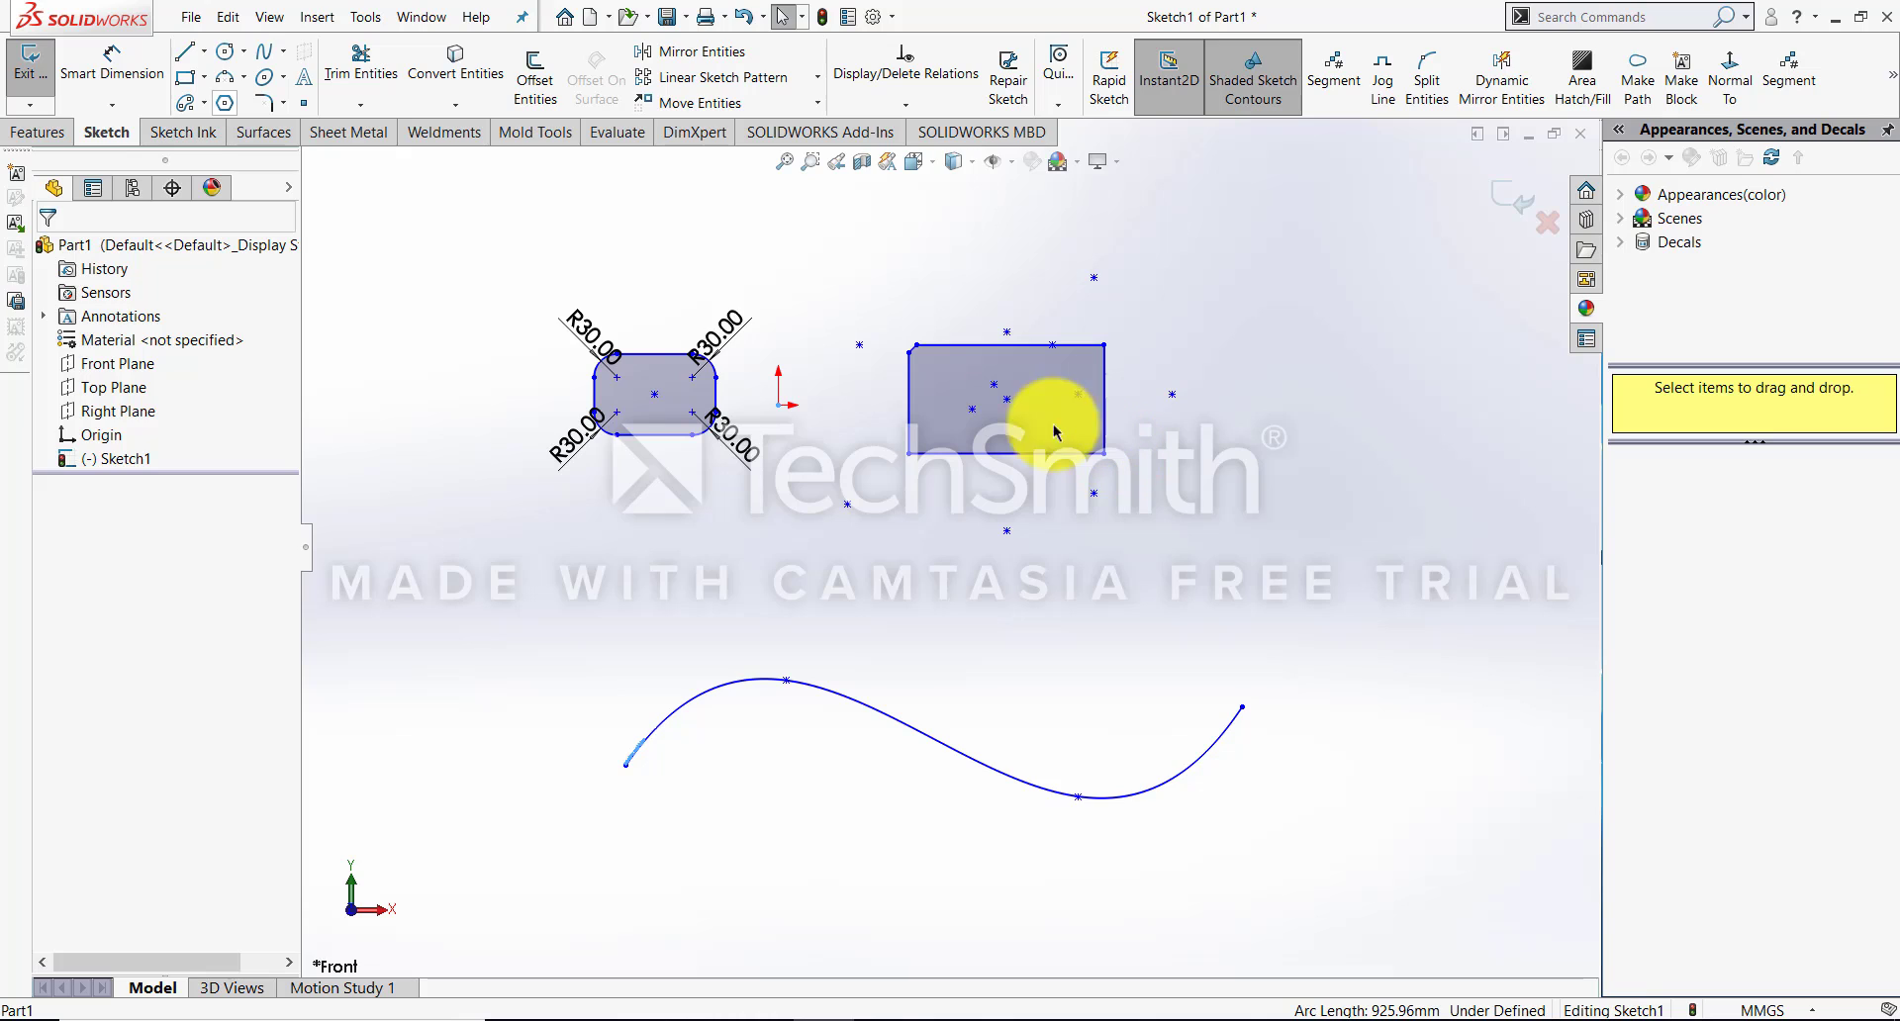
pyautogui.click(288, 111)
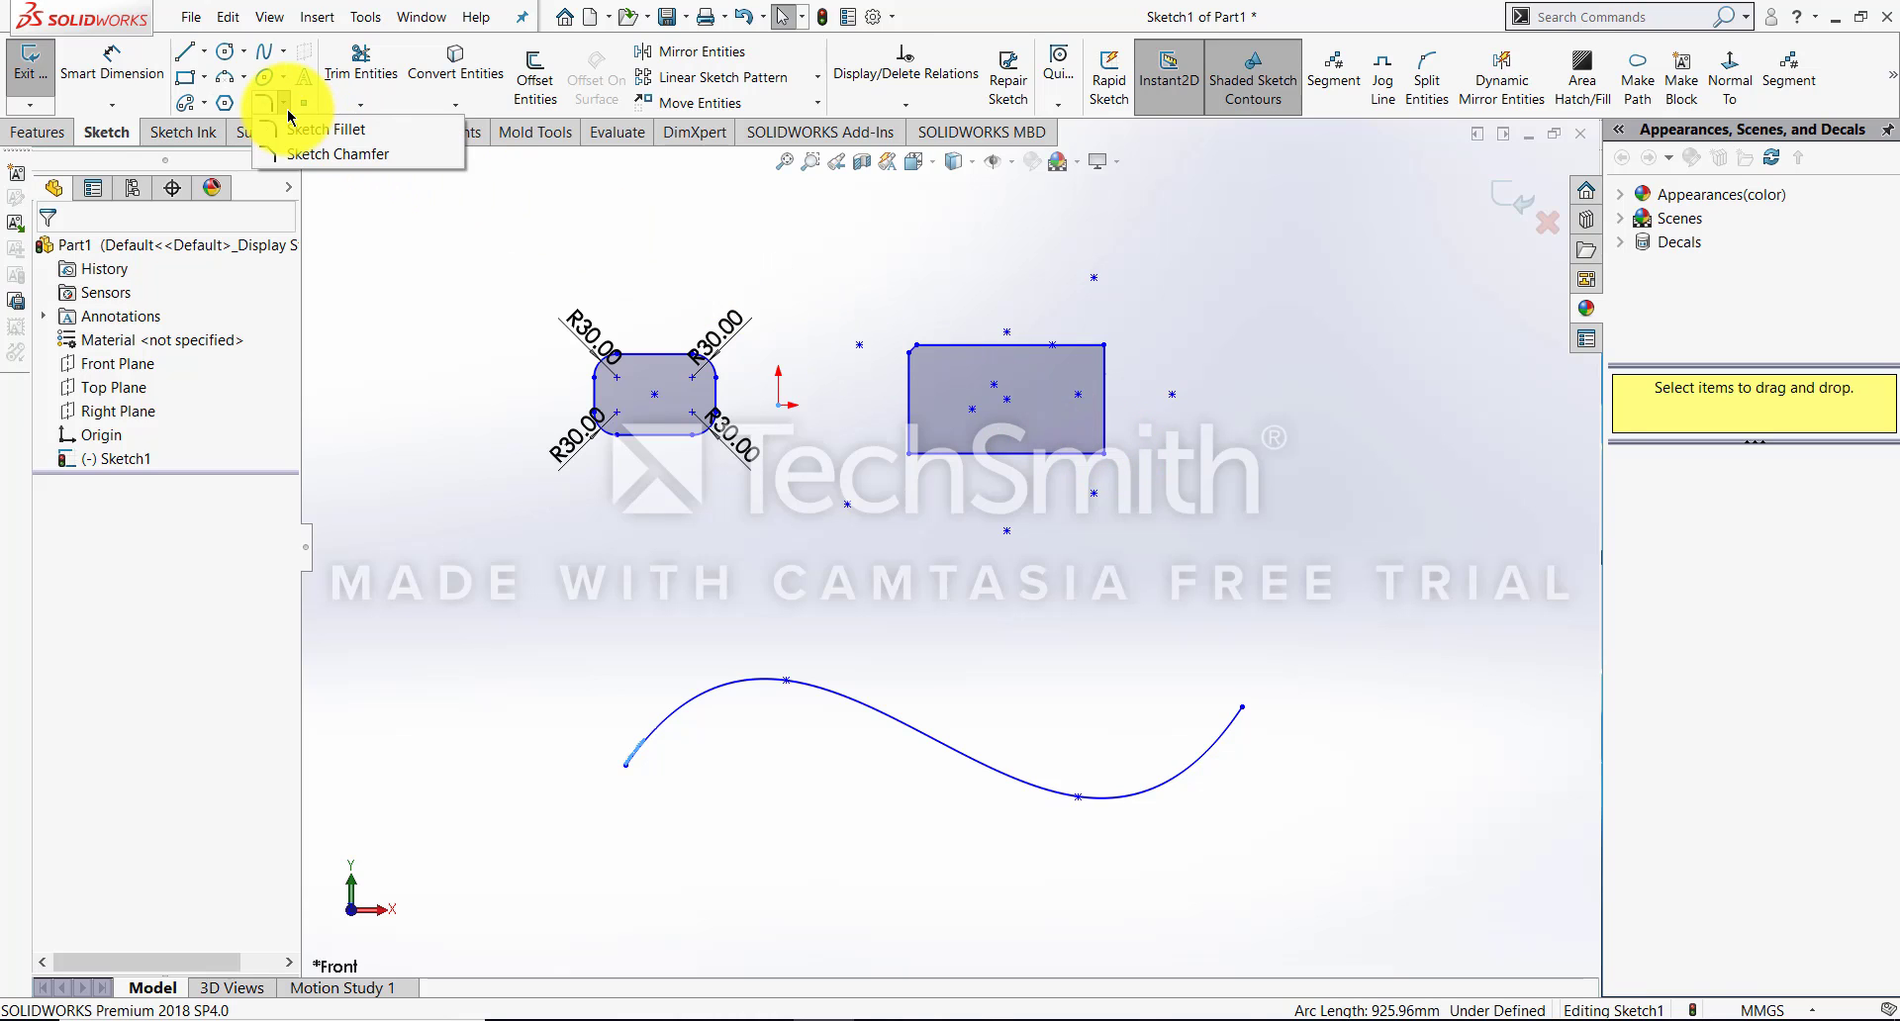
pyautogui.click(288, 112)
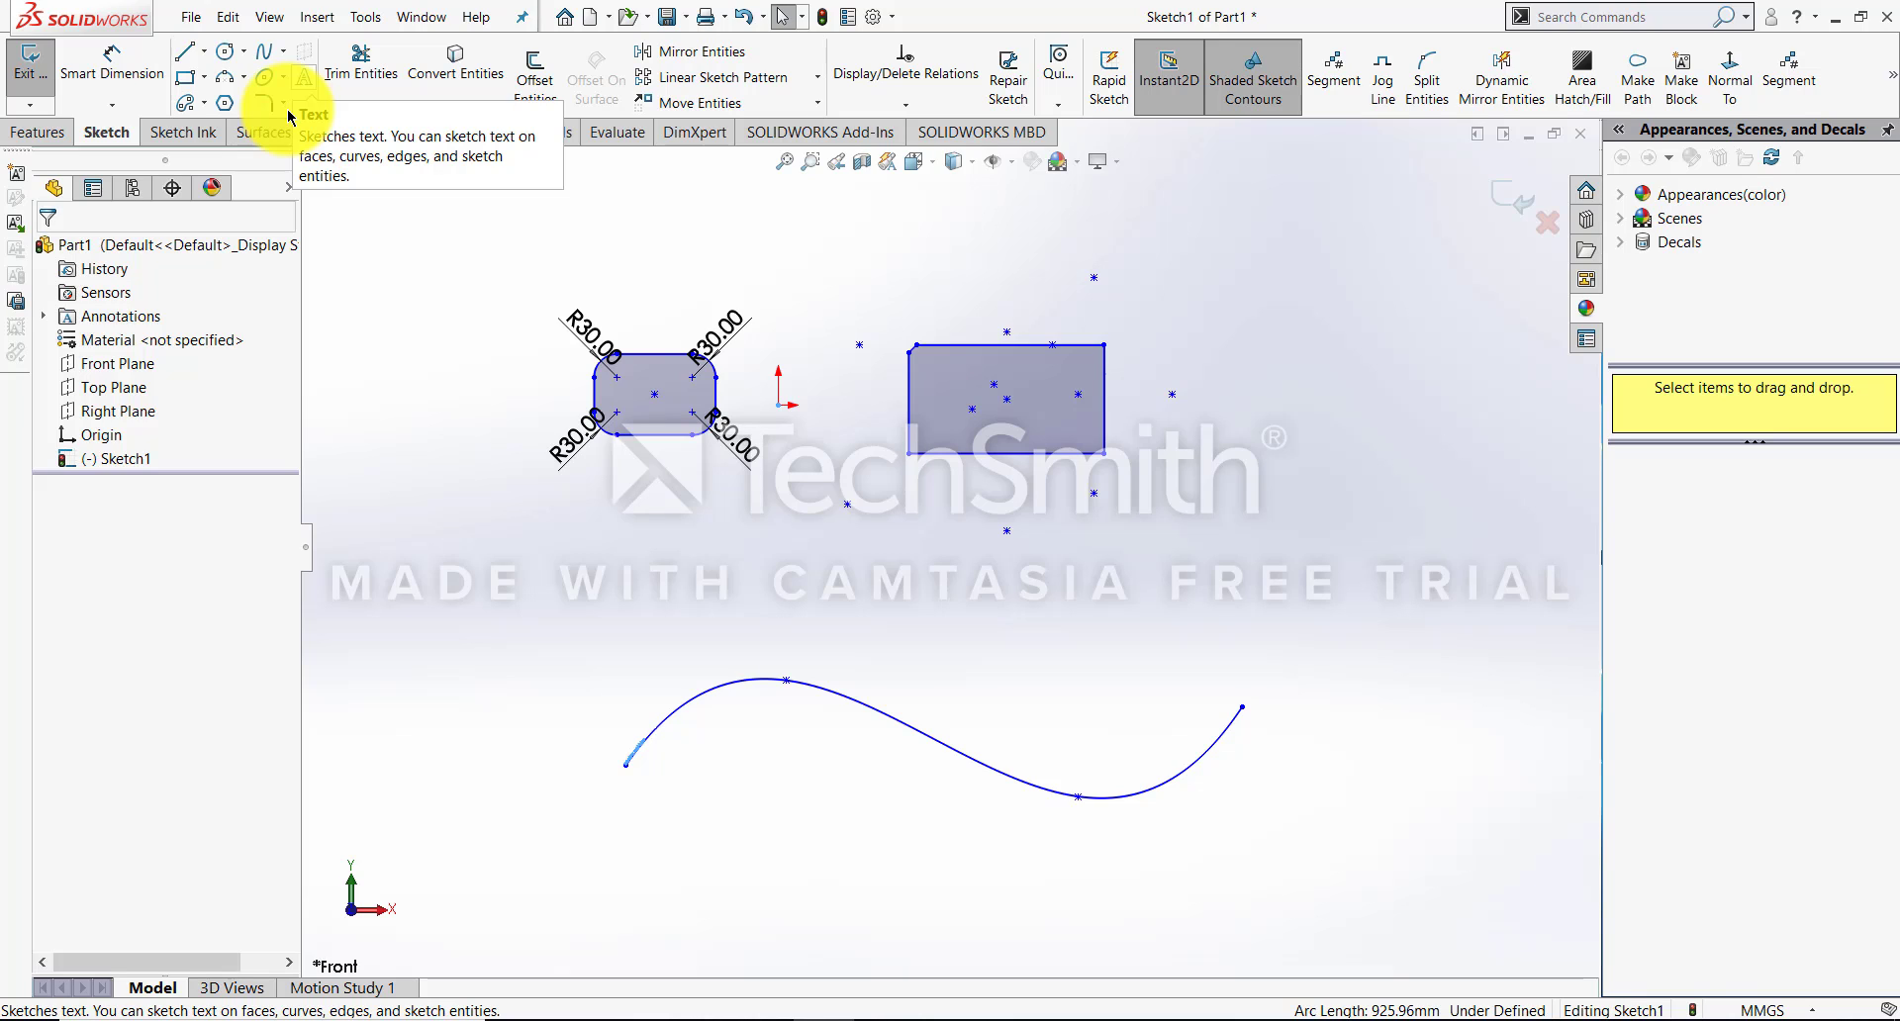
pyautogui.click(341, 104)
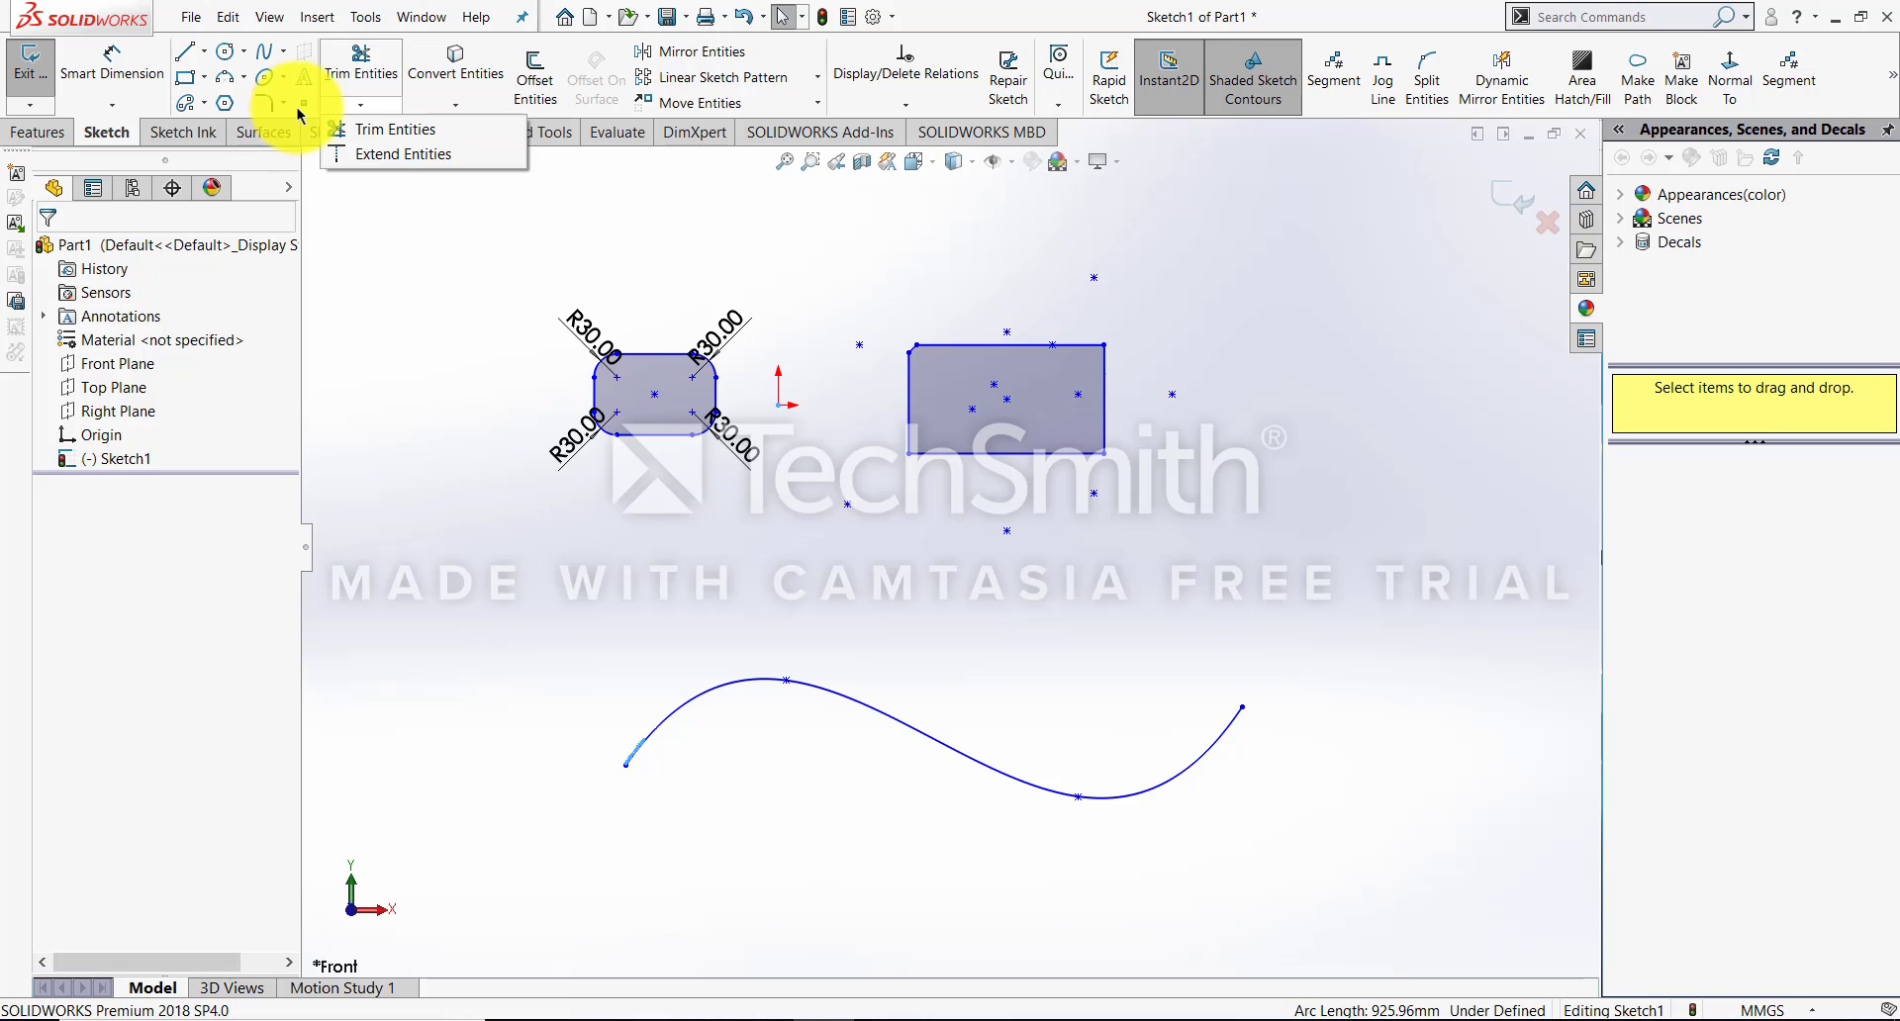
pyautogui.click(499, 107)
pyautogui.click(500, 107)
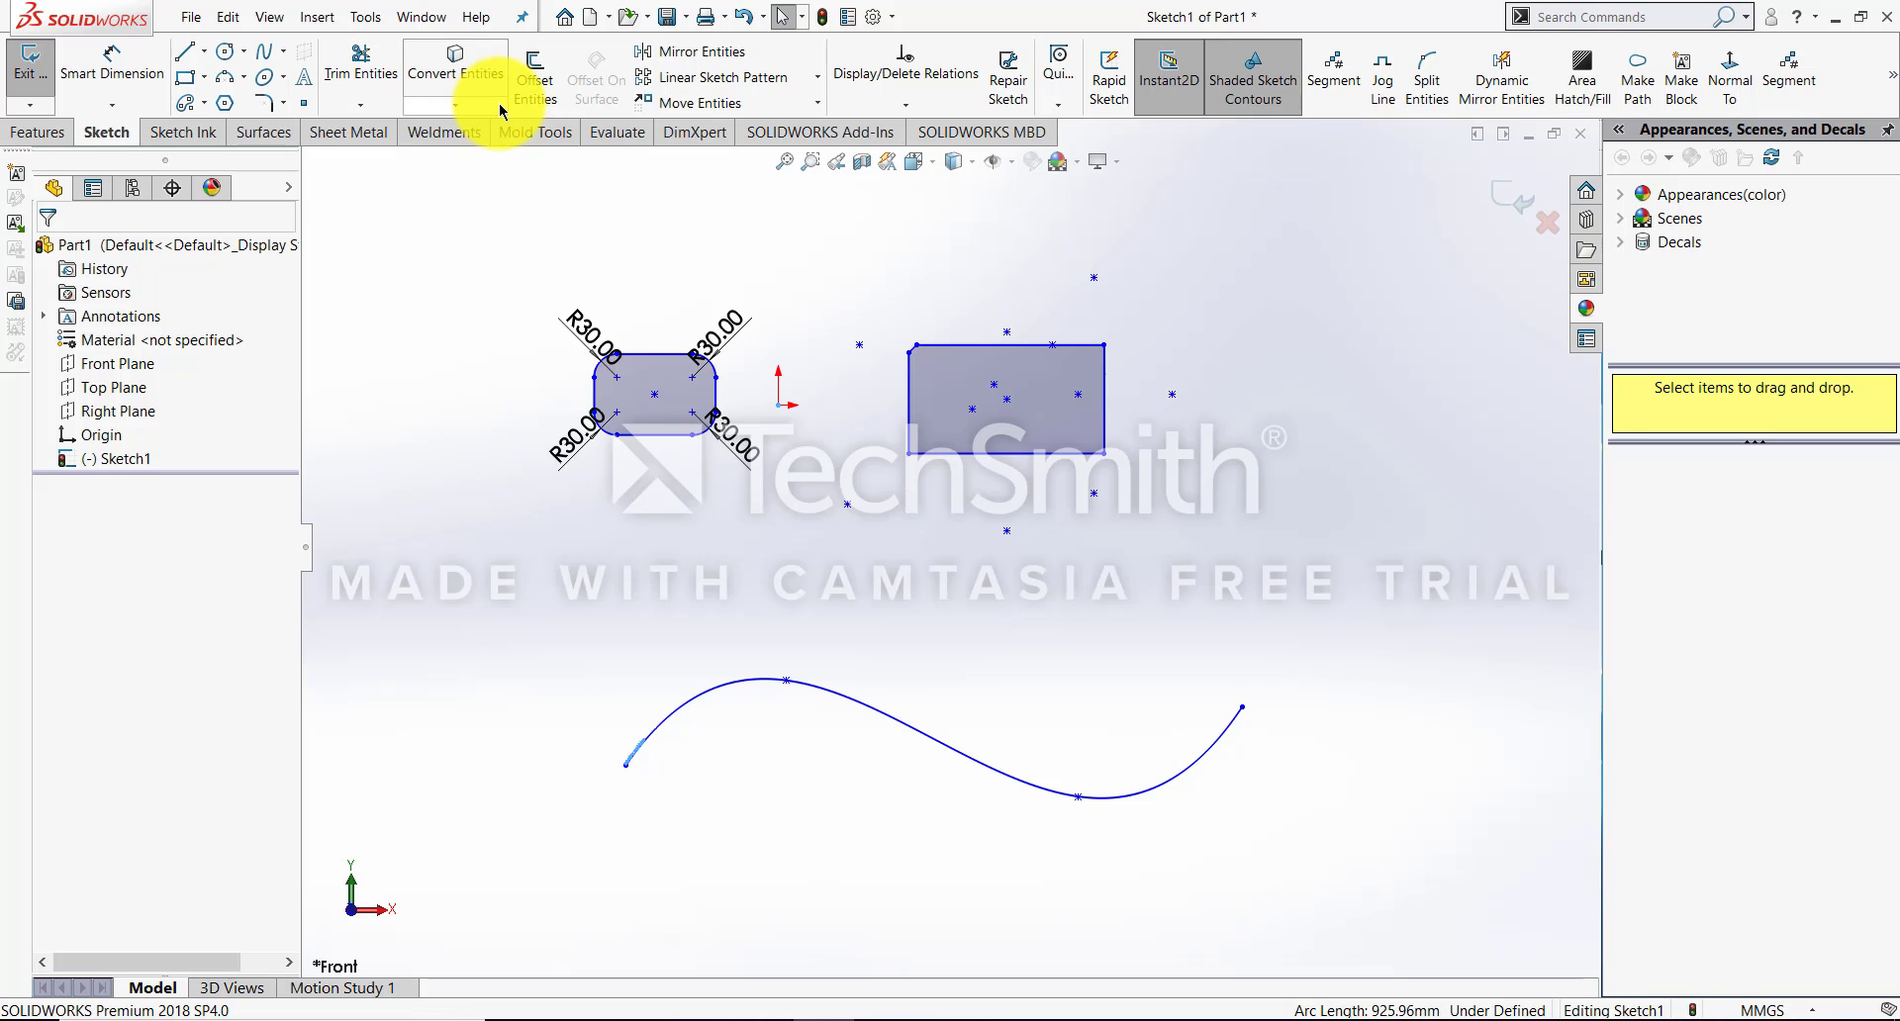